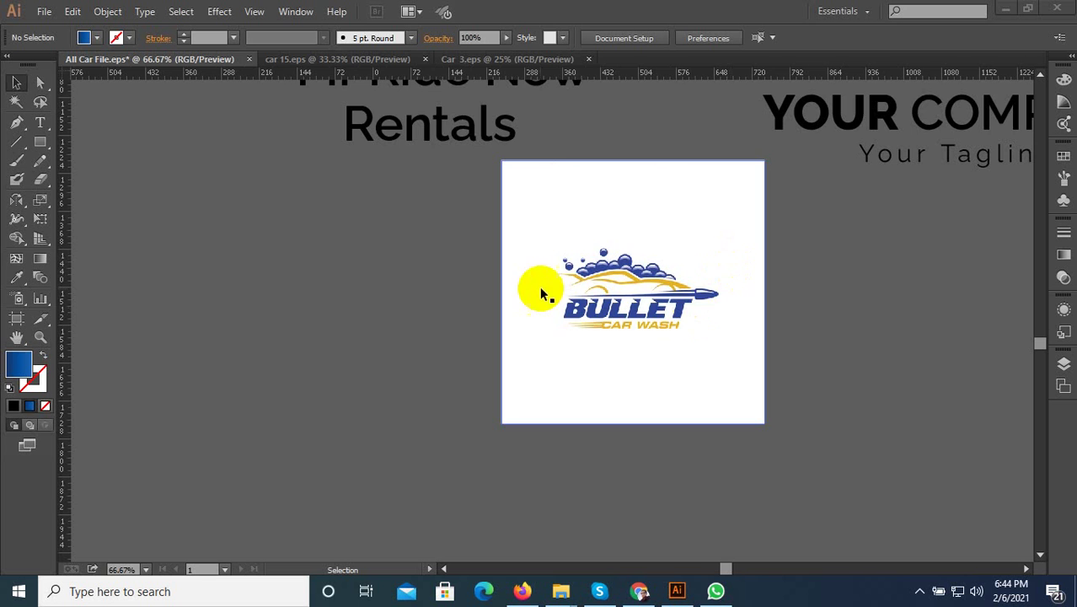
- Draw an ellipse over the rear wheel arch as a blue stroke with no fill
scroll(541, 303, down, 3)
scroll(556, 286, up, 1)
scroll(569, 337, up, 3)
scroll(569, 397, up, 2)
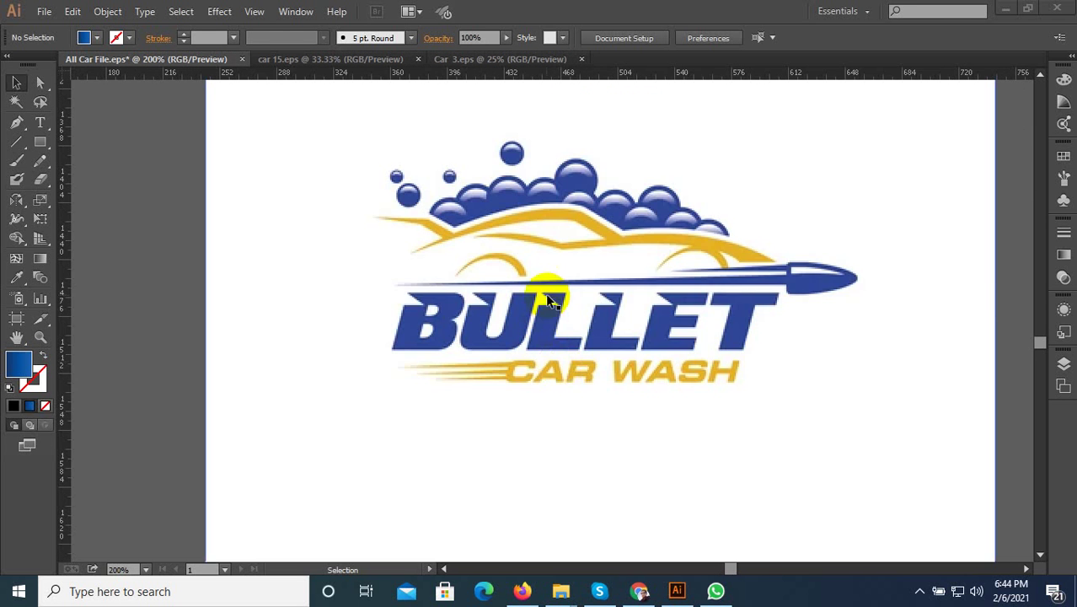
scroll(541, 289, up, 1)
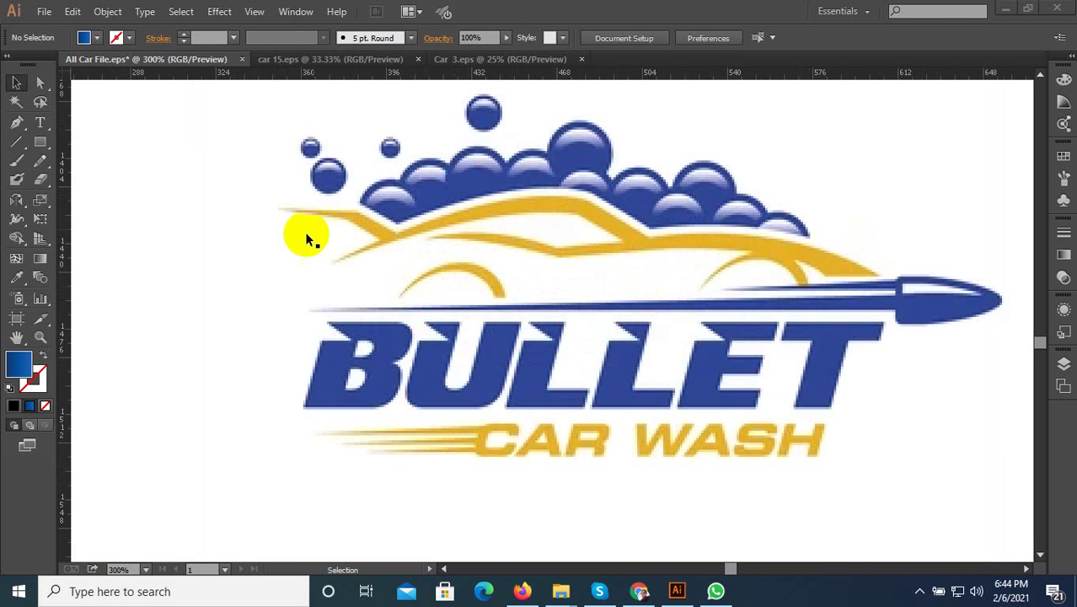
click(16, 123)
scroll(449, 287, up, 2)
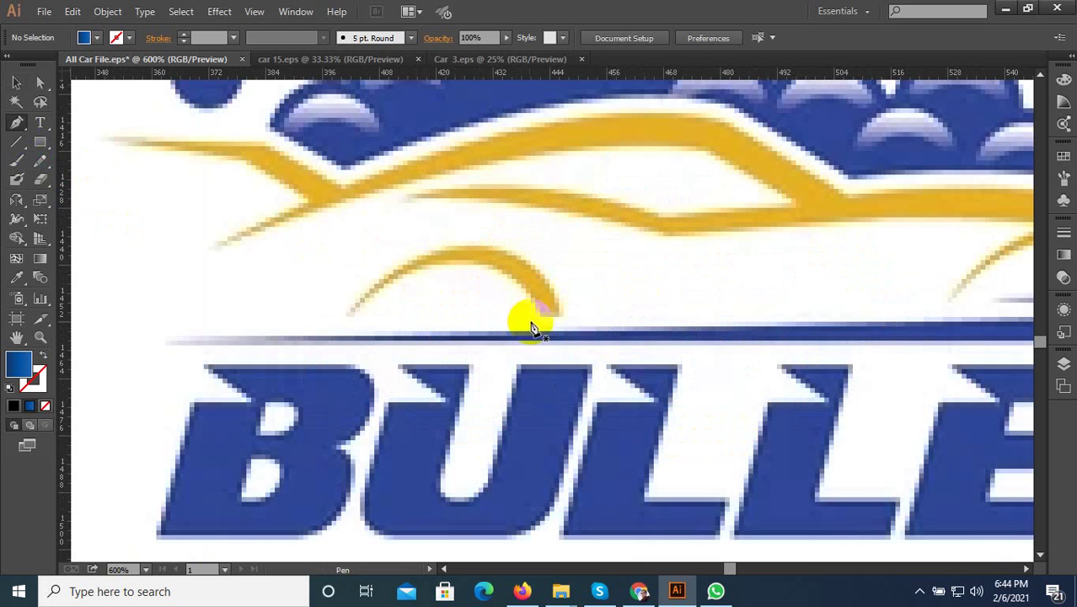
drag(39, 141, 105, 179)
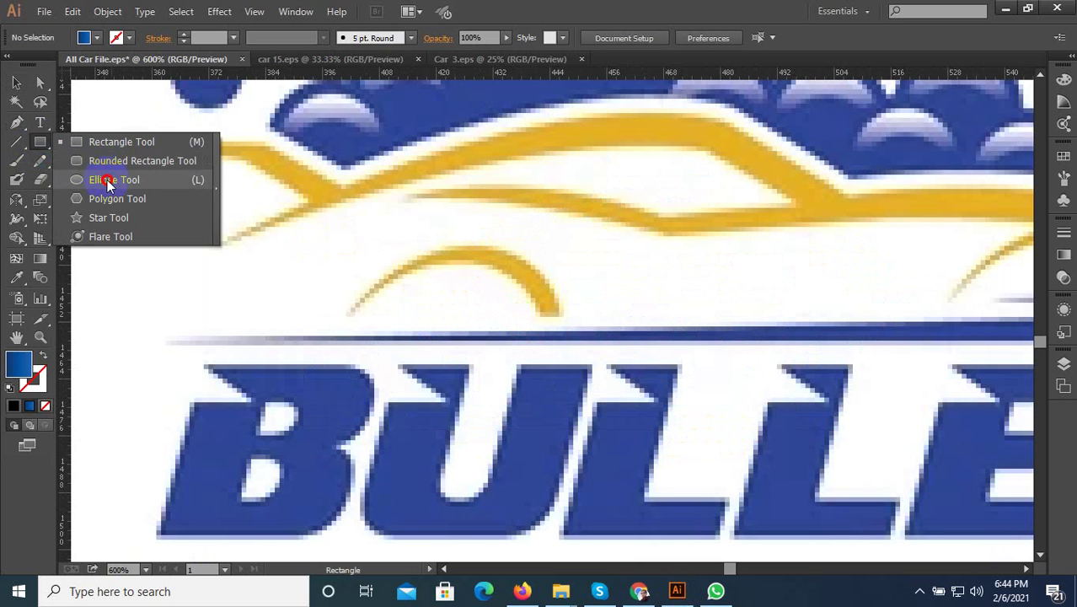
mouse_move(314, 273)
mouse_down()
mouse_move(603, 382)
mouse_move(559, 391)
mouse_up()
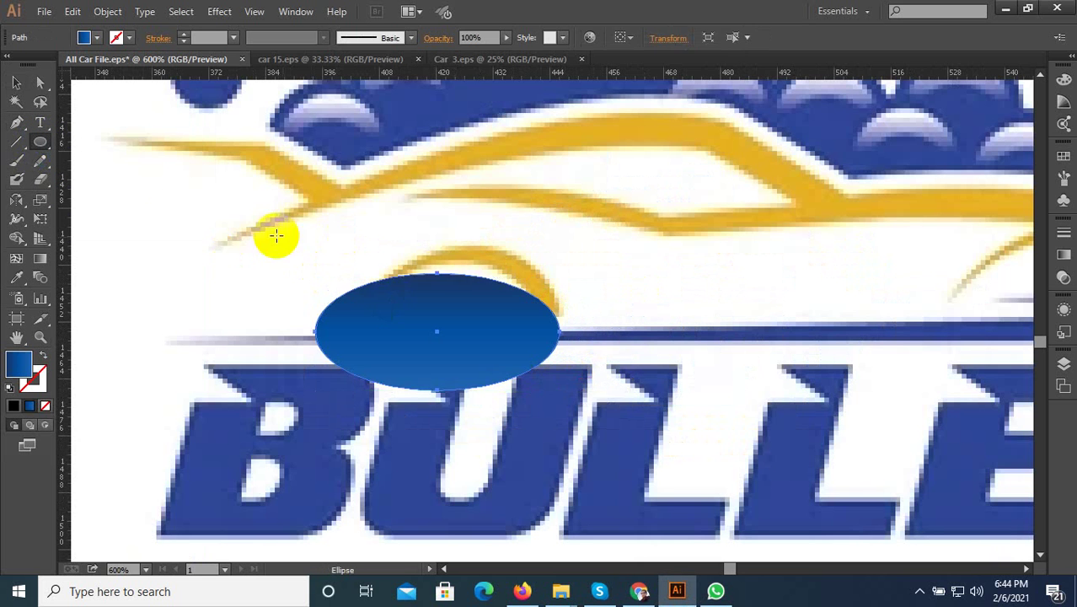
click(45, 379)
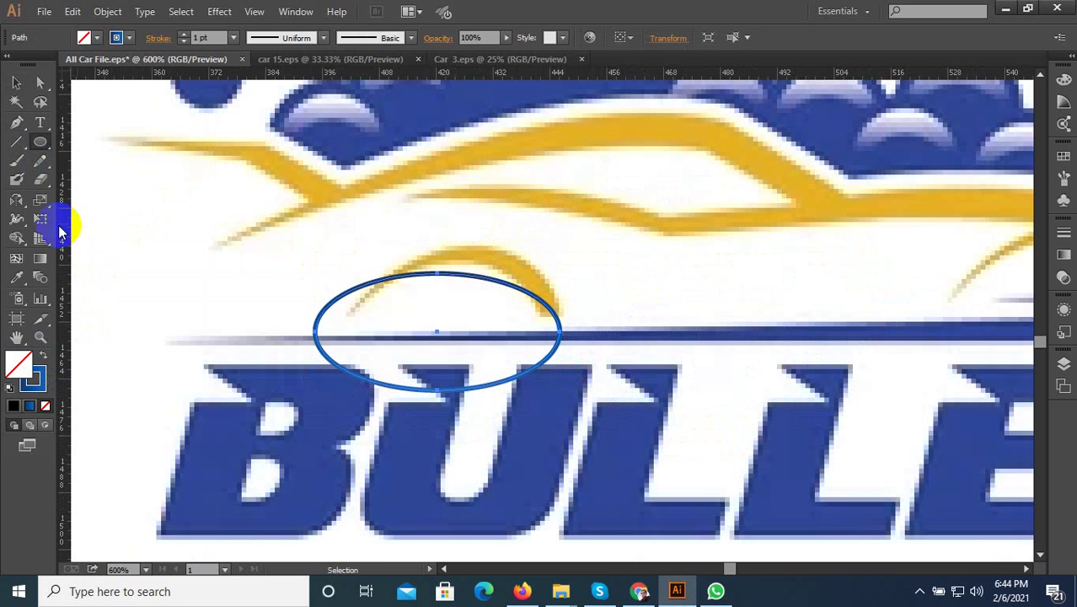
click(16, 82)
- Resize and nudge the ellipse so it fits the rear wheel arch
click(430, 327)
key(ctrl+=)
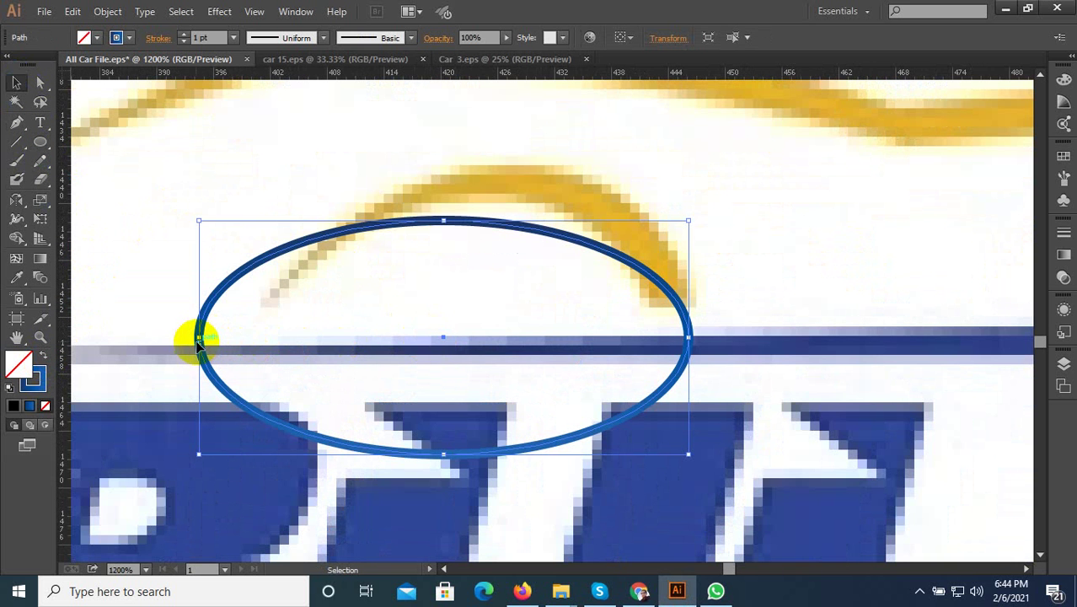
drag(200, 338, 269, 338)
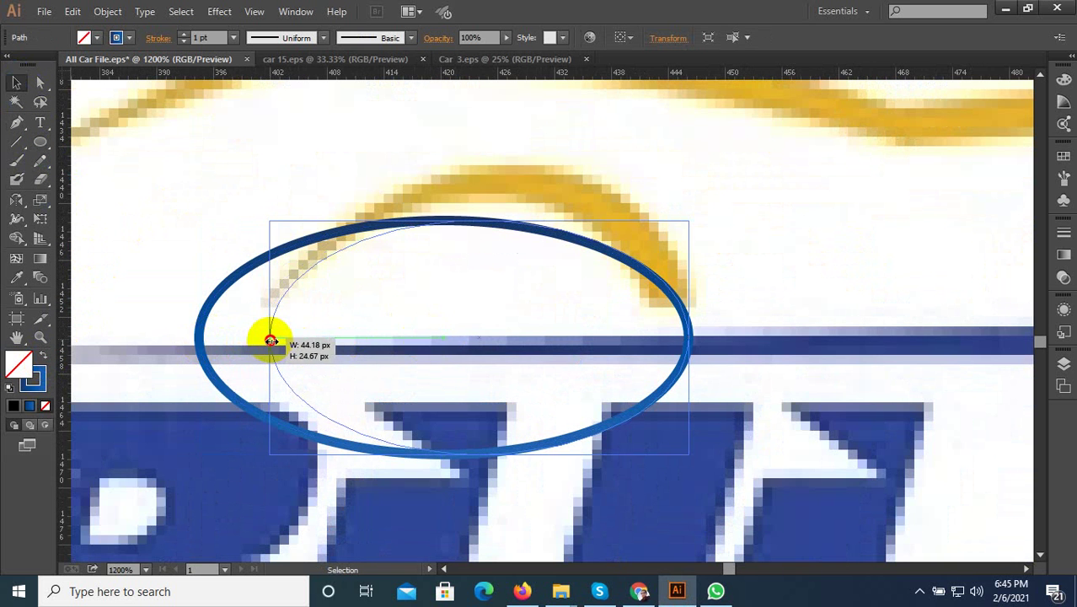
drag(478, 221, 511, 199)
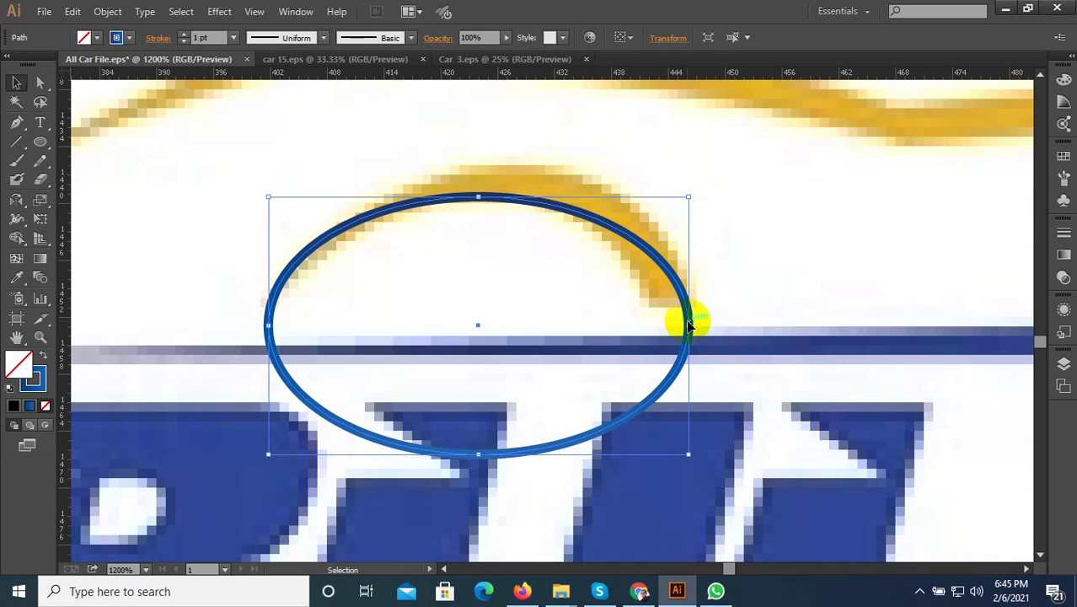
drag(689, 327, 650, 325)
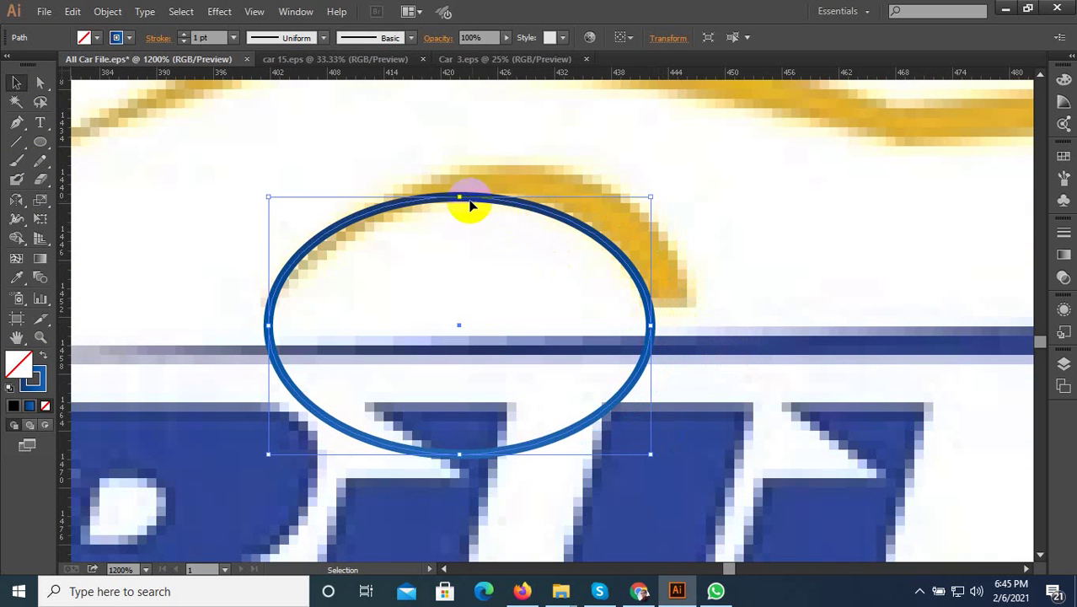
drag(459, 197, 487, 217)
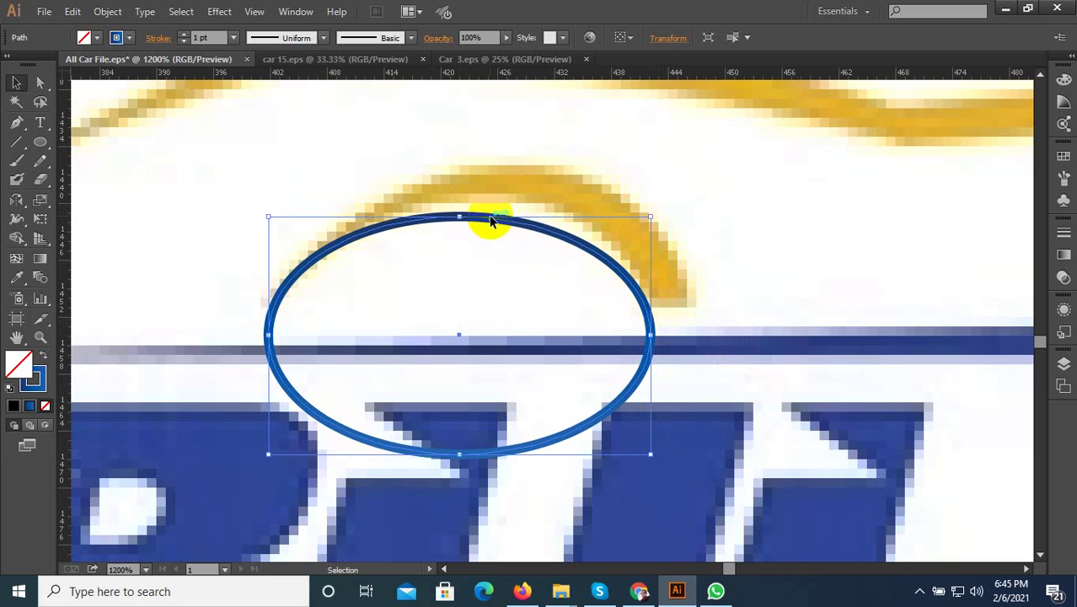
click(615, 271)
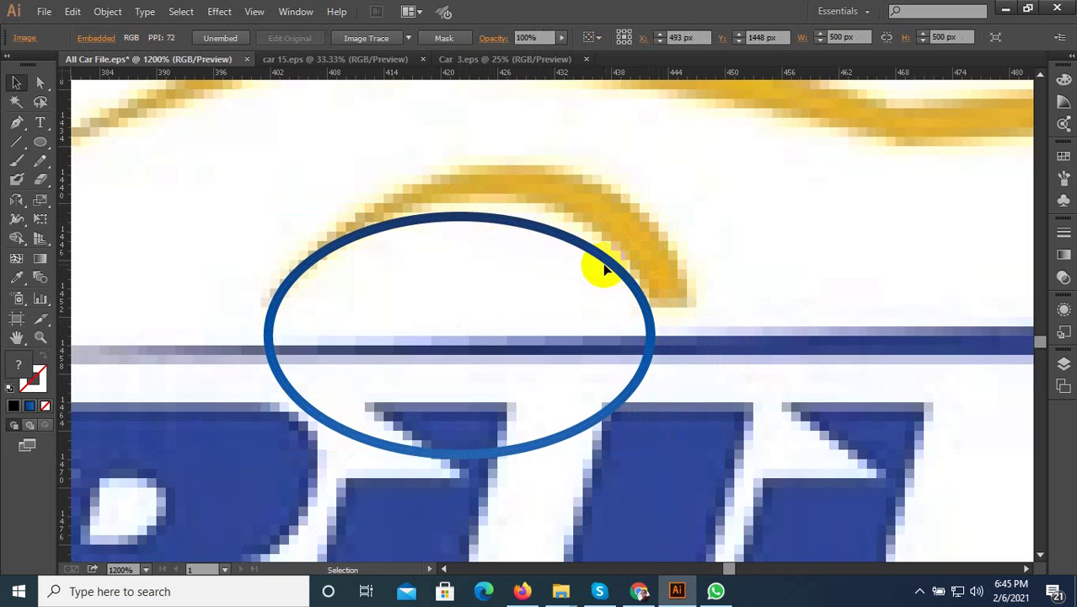
drag(596, 257, 604, 250)
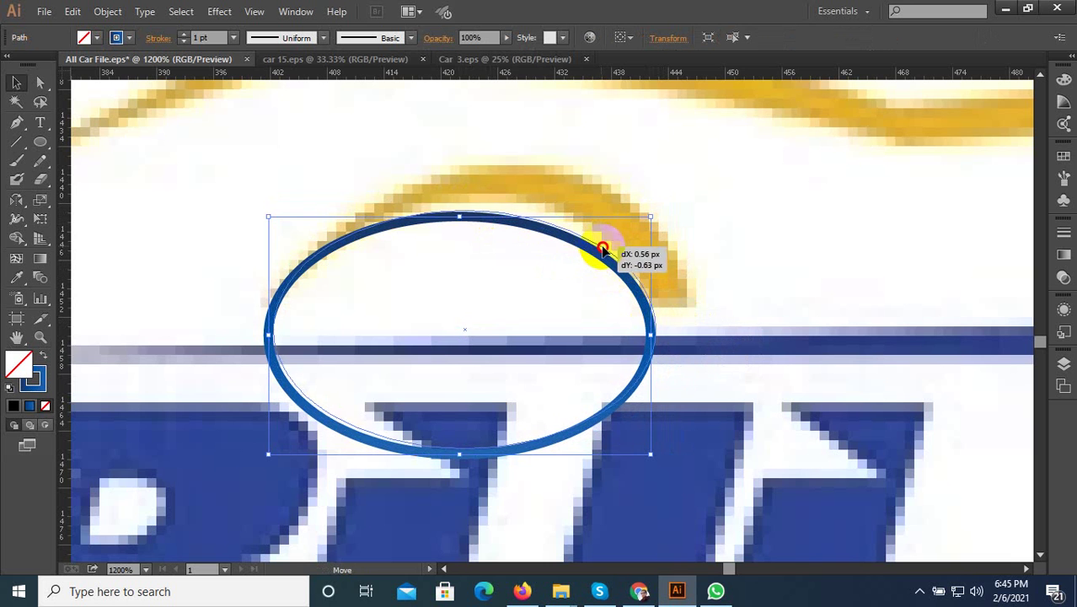
- Alt-drag a slightly higher copy of the ellipse and reshape it to follow the arch
drag(578, 245, 600, 203)
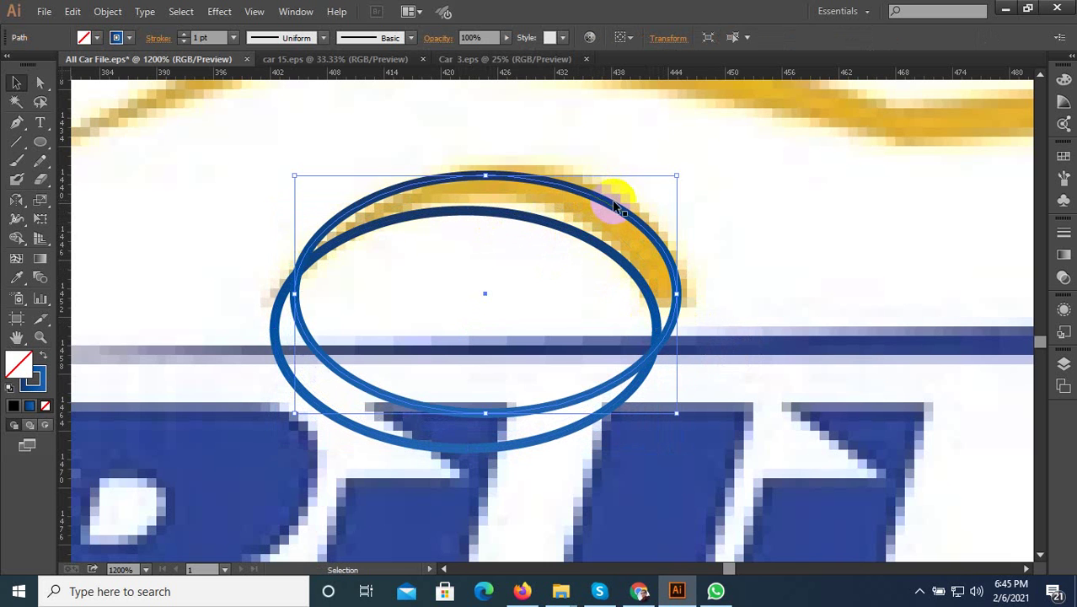
drag(294, 294, 271, 301)
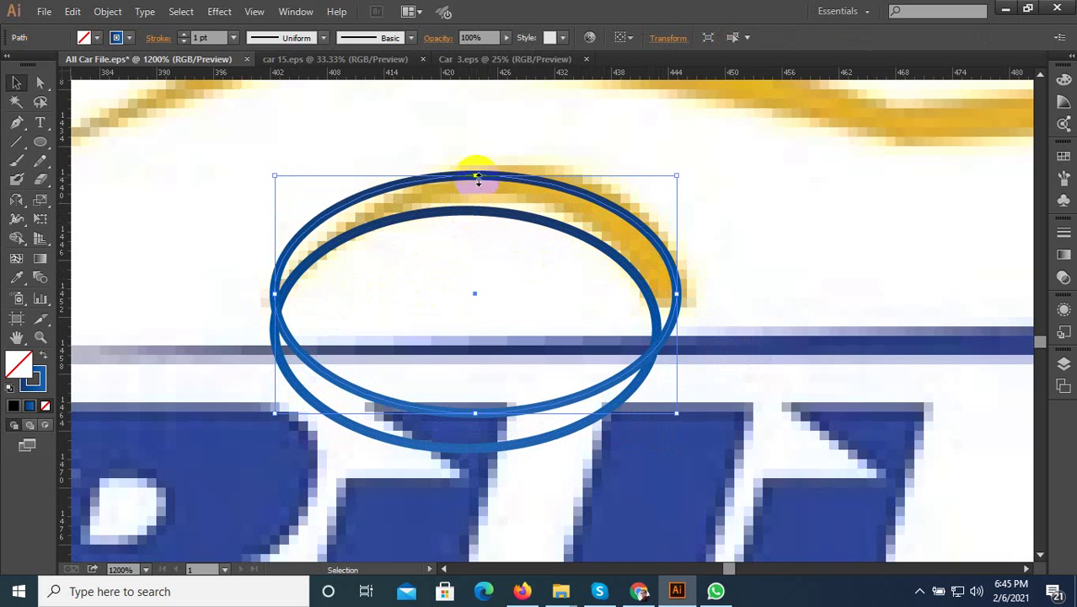
drag(476, 175, 476, 180)
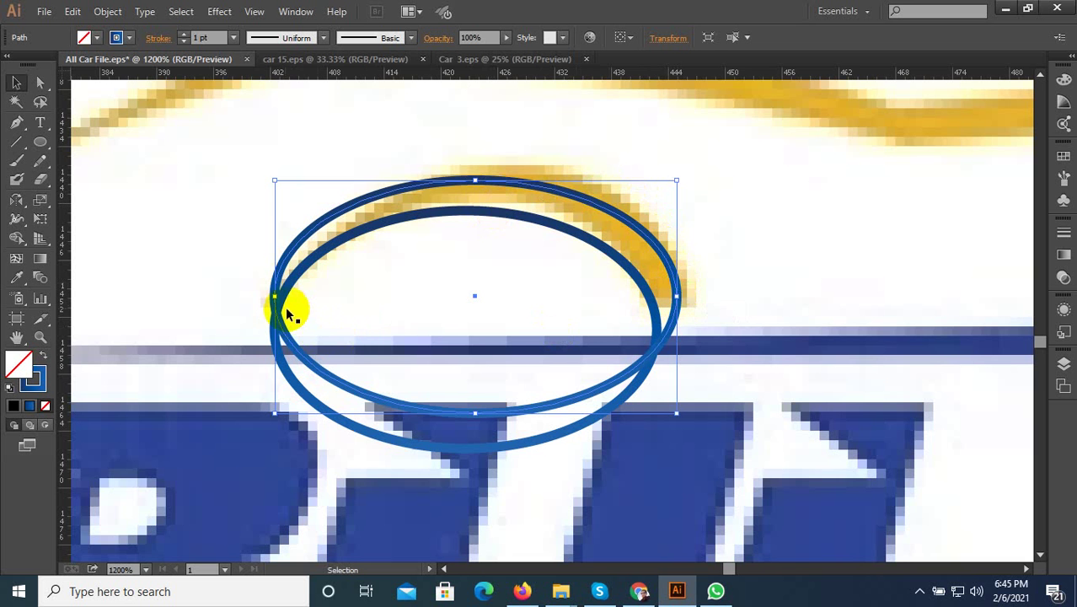
- Zoom out and duplicate the ellipse pair to the left
key(ctrl+minus)
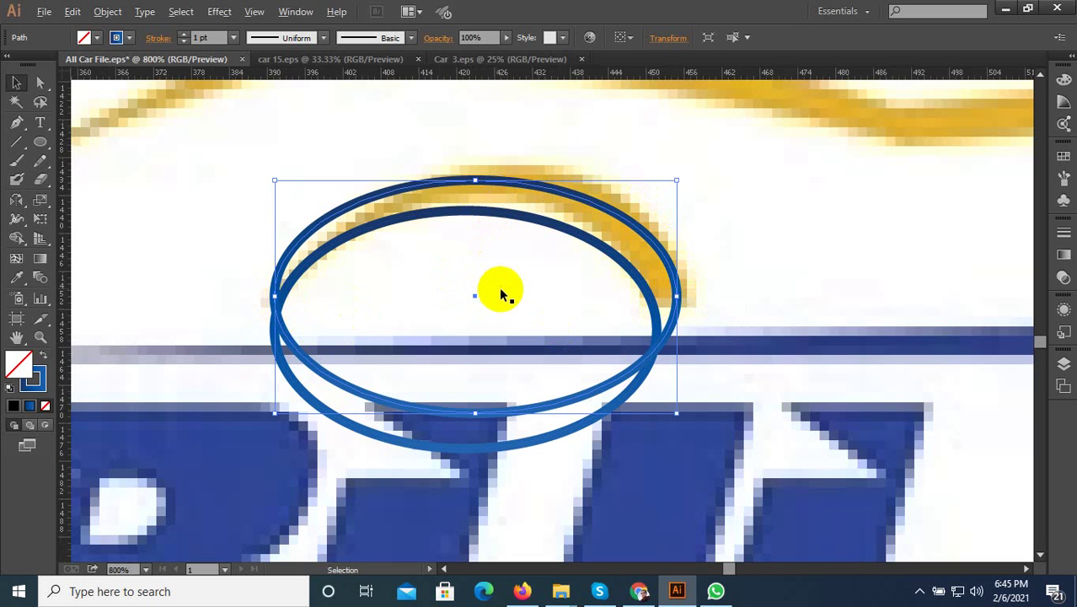
key(ctrl+minus)
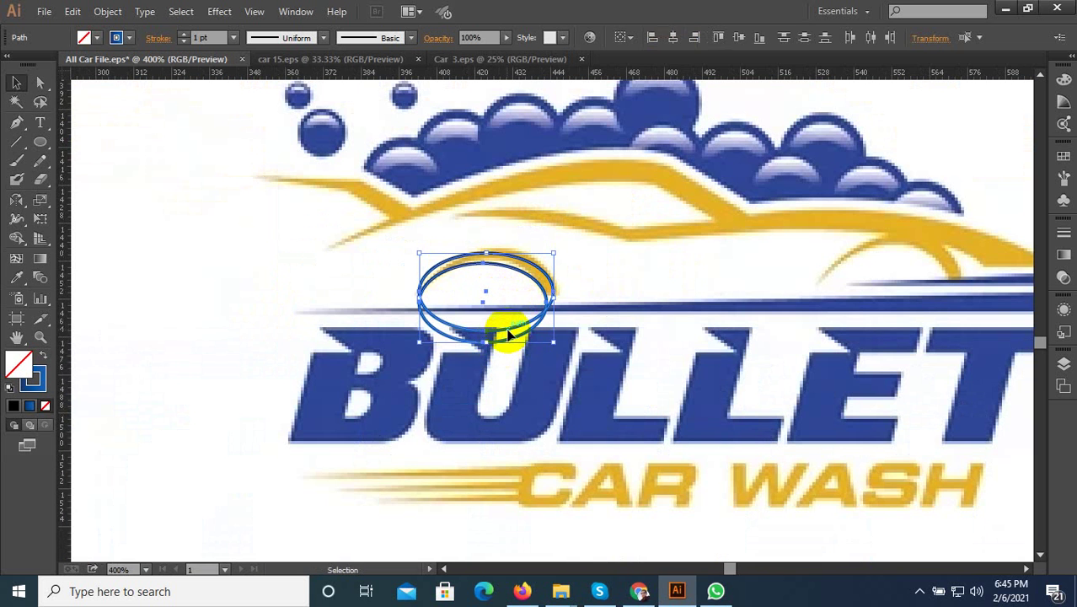
drag(507, 336, 313, 329)
scroll(223, 269, up, 1)
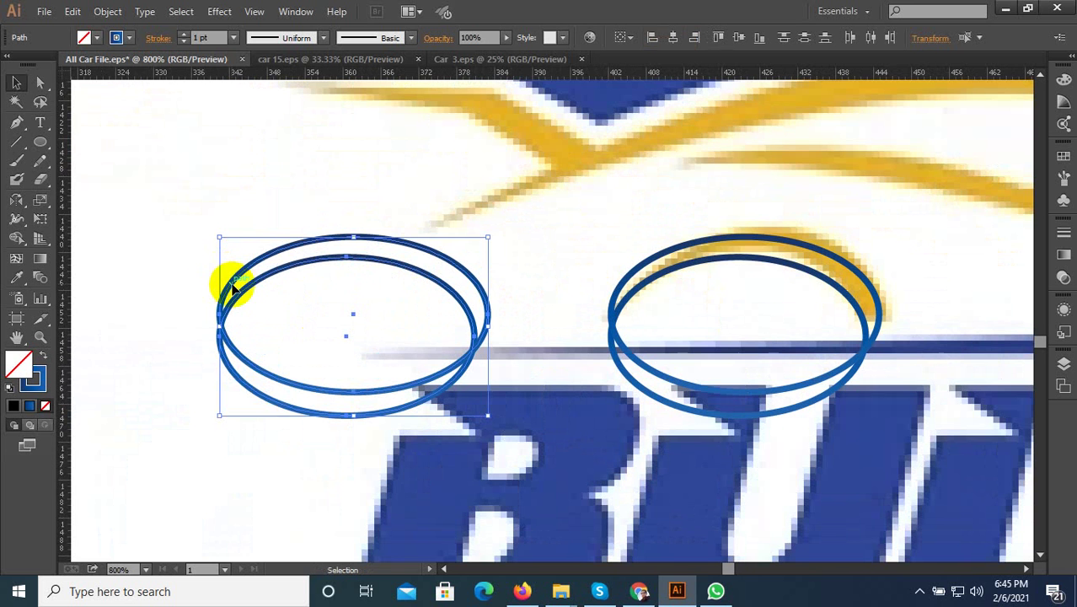
- Preview an Offset Path on the copied ellipses, then cancel it
click(108, 12)
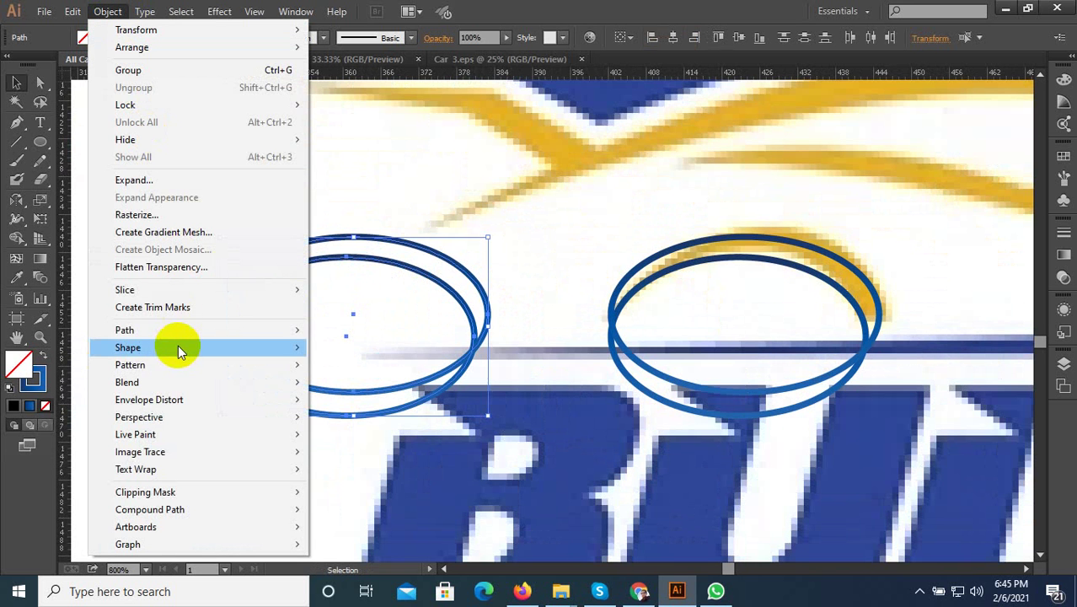
mouse_move(125, 330)
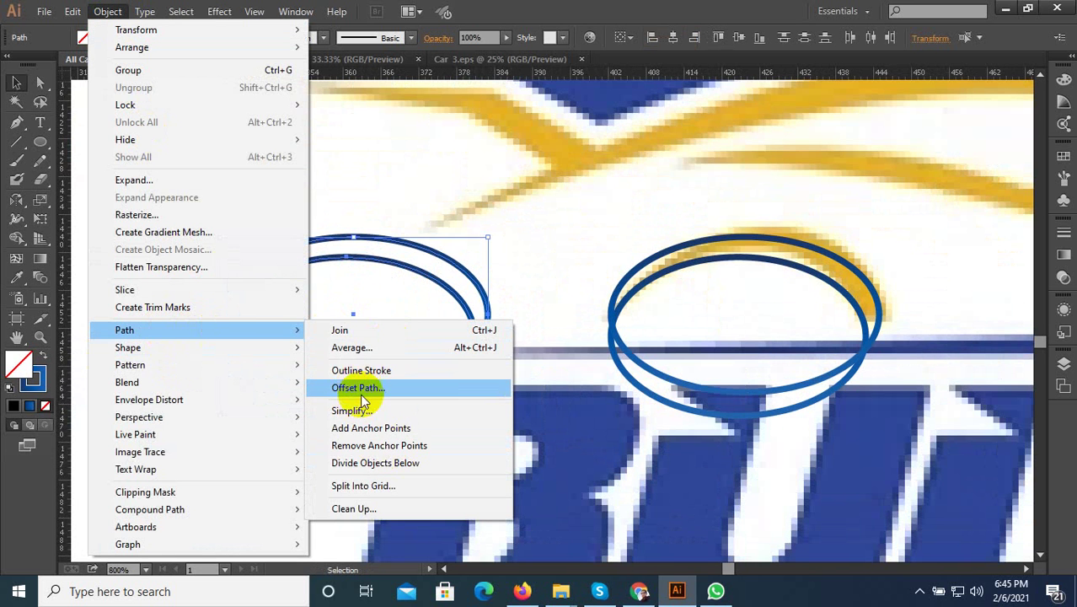
click(359, 390)
click(752, 314)
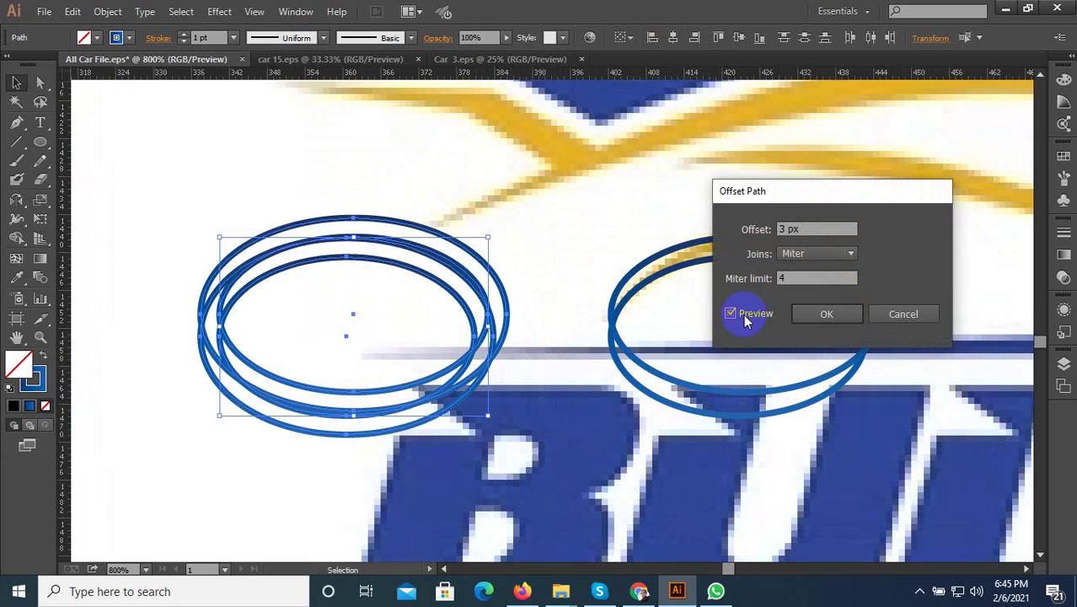
click(893, 315)
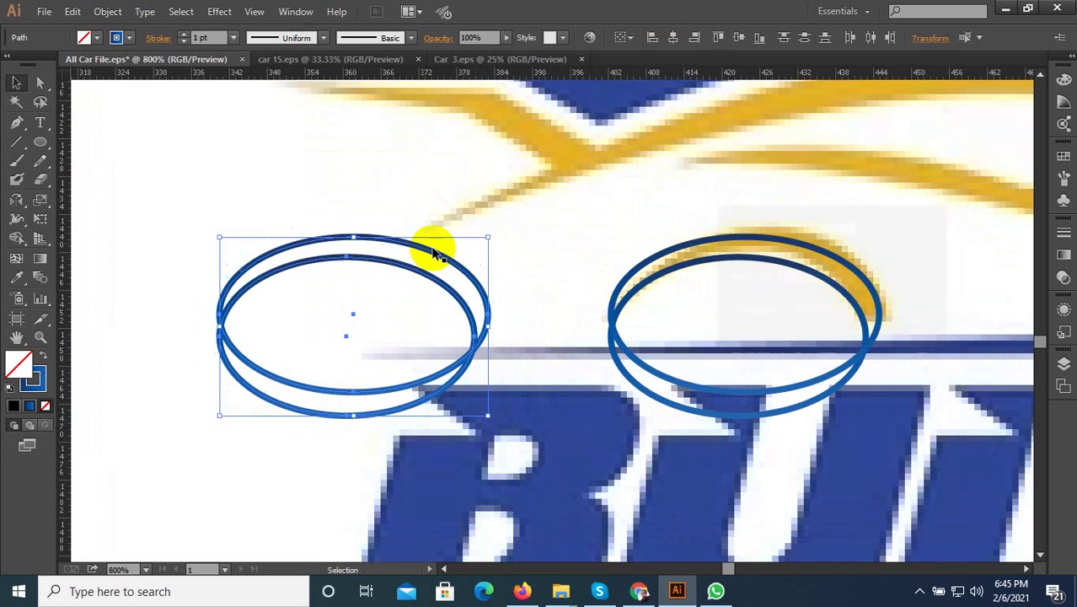
- Expand the copied ellipse outlines into filled shapes
click(109, 14)
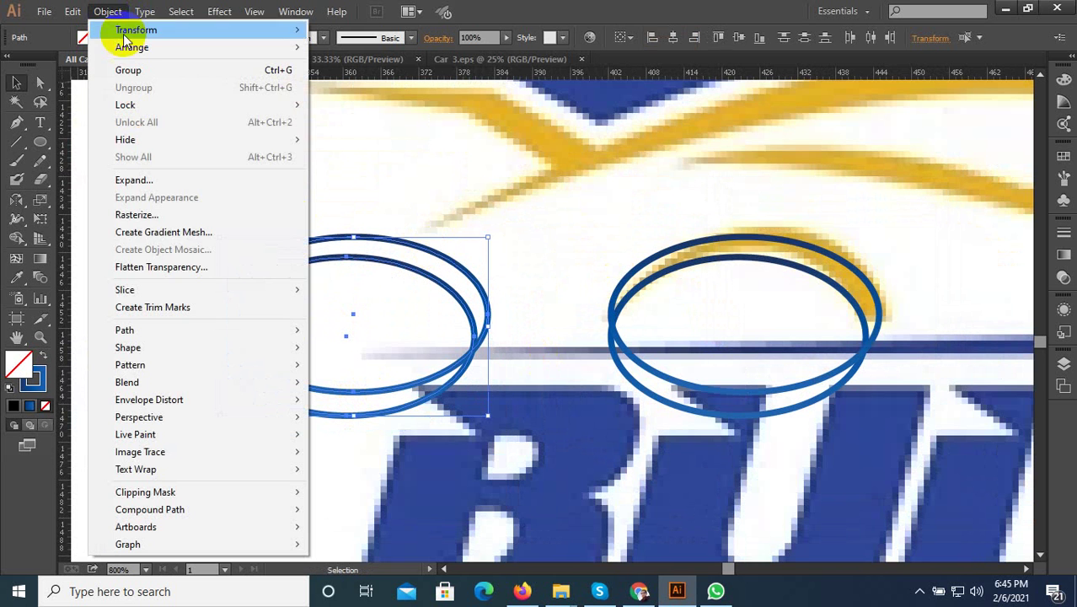
click(150, 181)
click(500, 382)
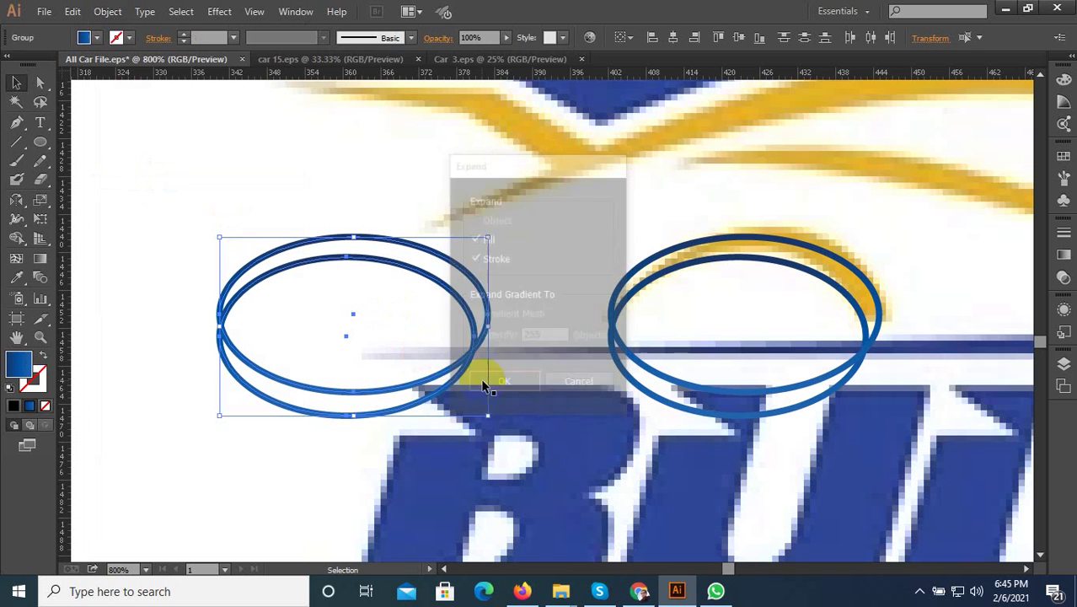
right_click(366, 272)
click(409, 342)
click(352, 335)
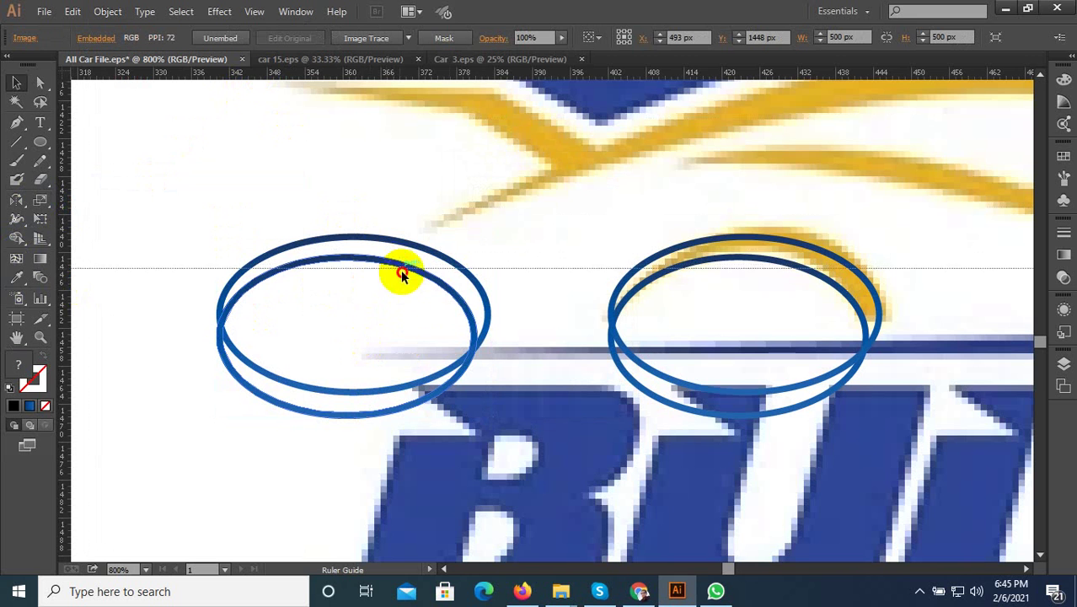
- Add a horizontal guide across the left ellipses and select both ellipses
drag(253, 72, 456, 301)
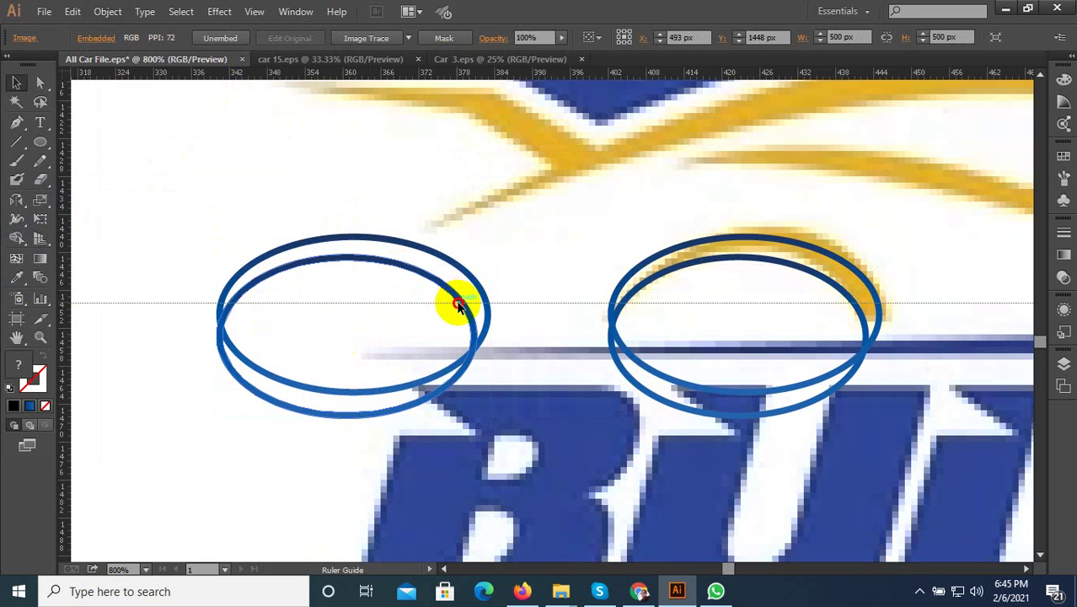
click(472, 297)
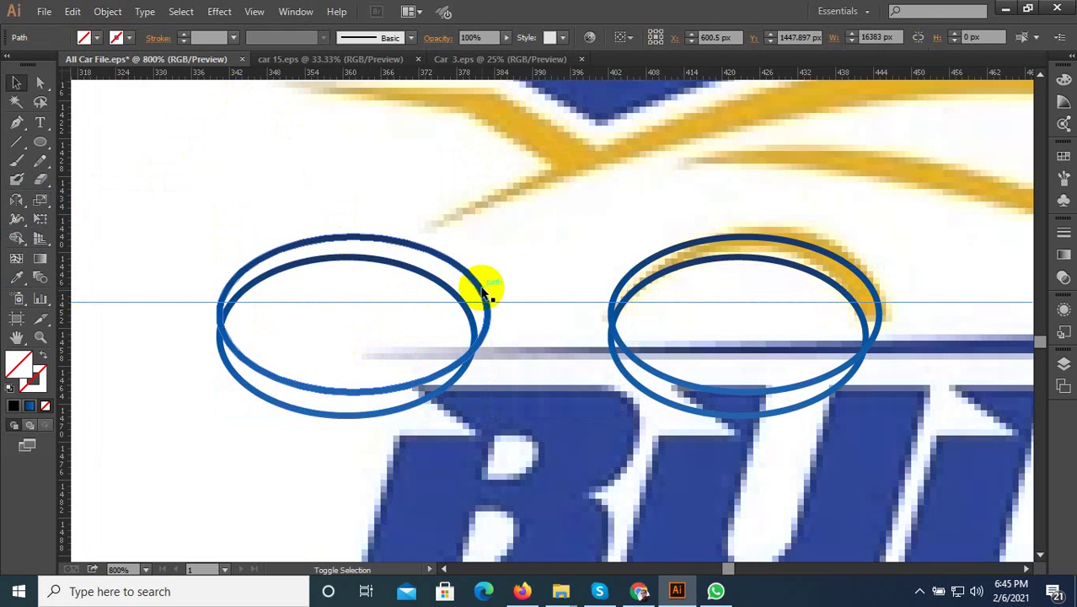
click(468, 295)
shift+click(438, 287)
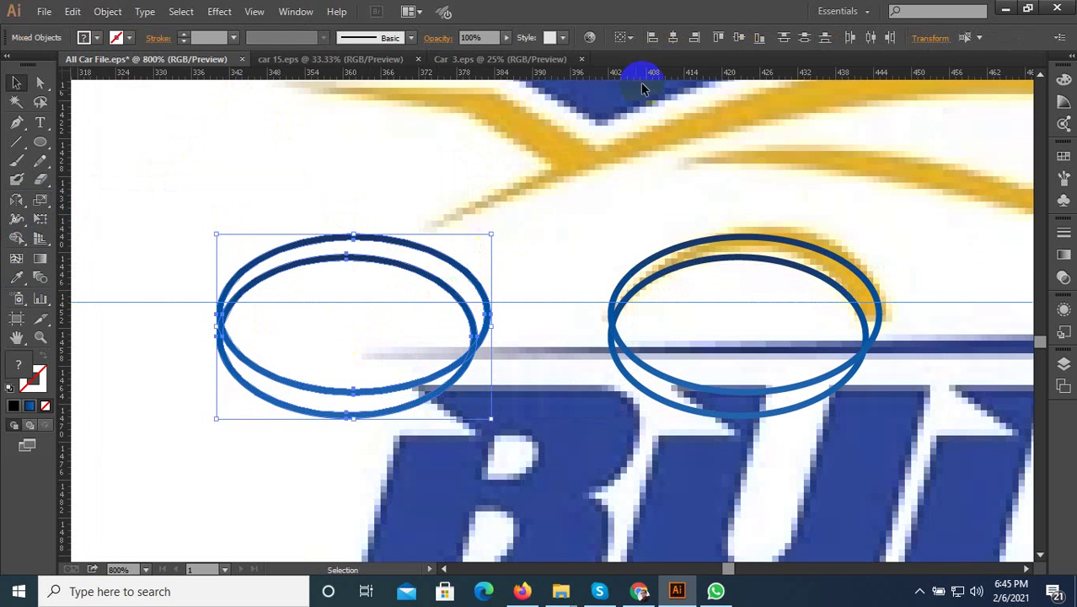
- Divide the overlapping ellipses with Pathfinder and ungroup the resulting pieces
click(294, 10)
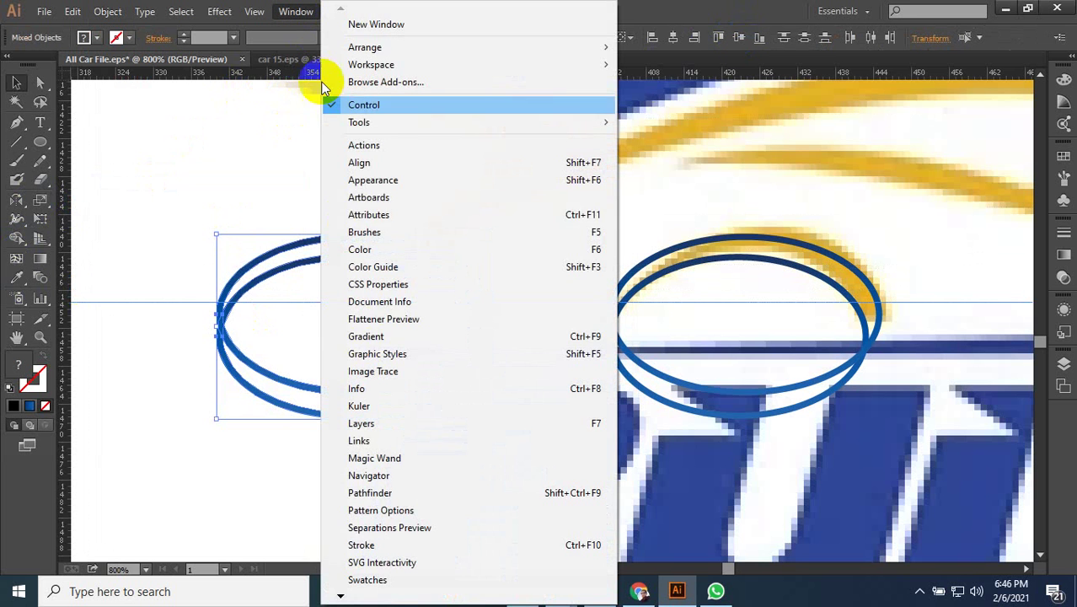
click(406, 485)
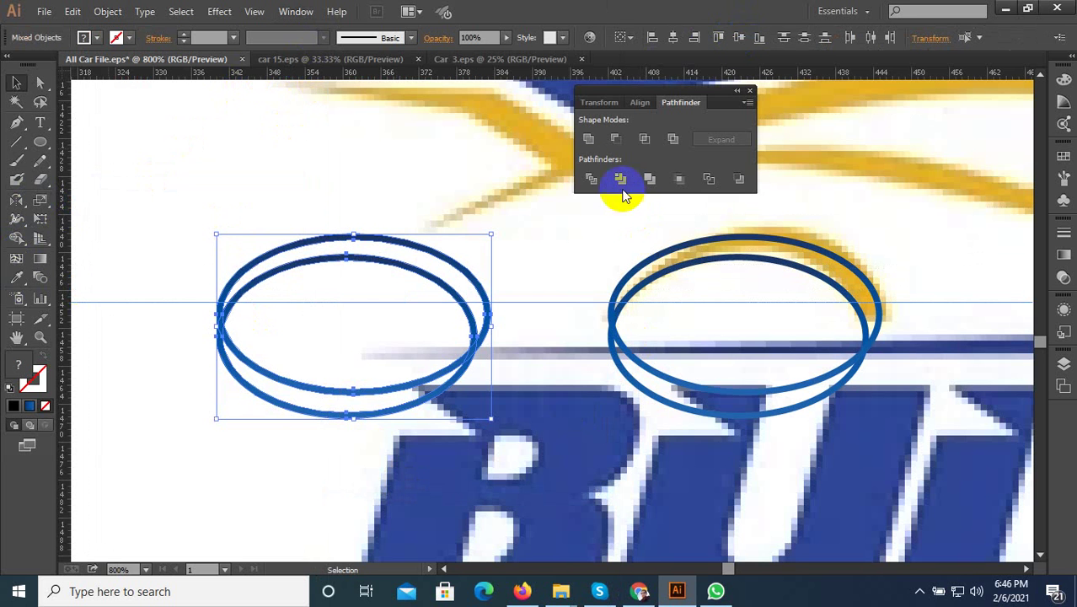
click(591, 178)
right_click(407, 292)
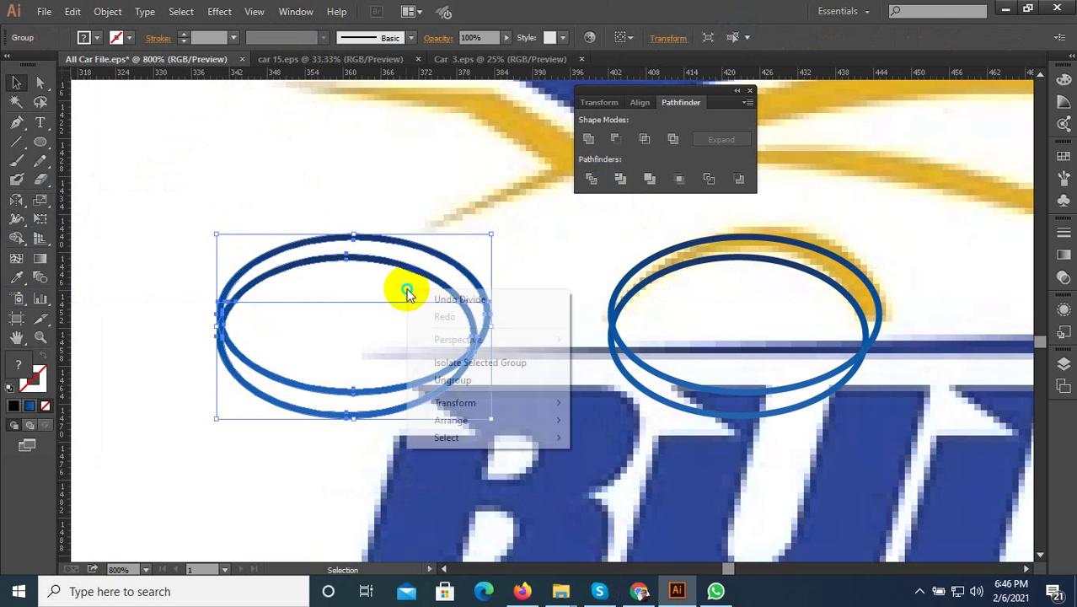
click(446, 379)
click(447, 341)
click(470, 357)
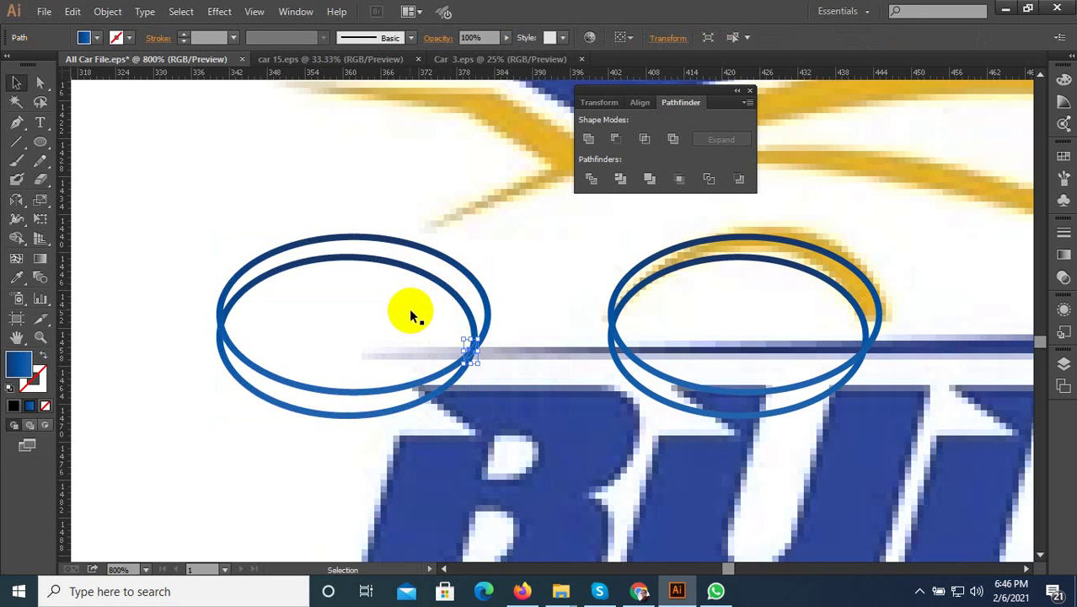
- Move the logo image aside and fill the left ellipse pieces with the logo's blue
scroll(413, 312, down, 3)
scroll(427, 324, down, 4)
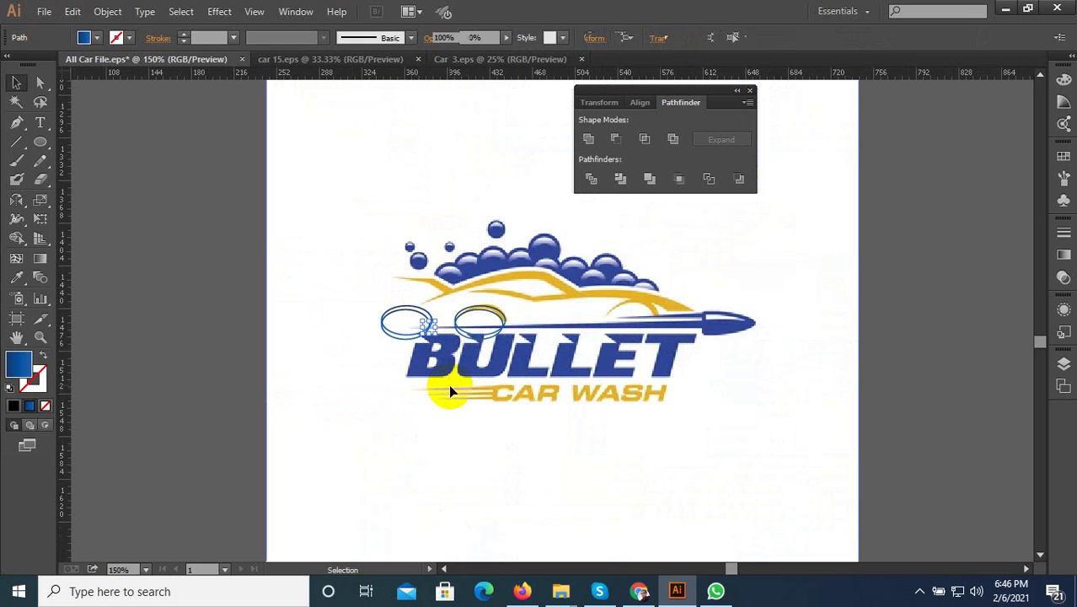
drag(449, 387, 571, 412)
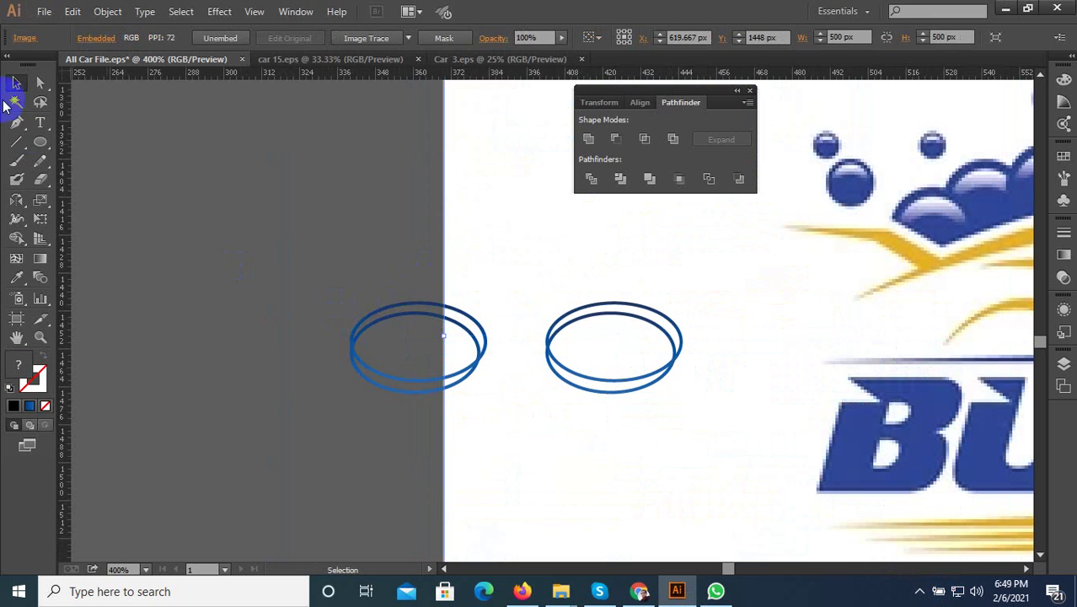
drag(217, 242, 401, 354)
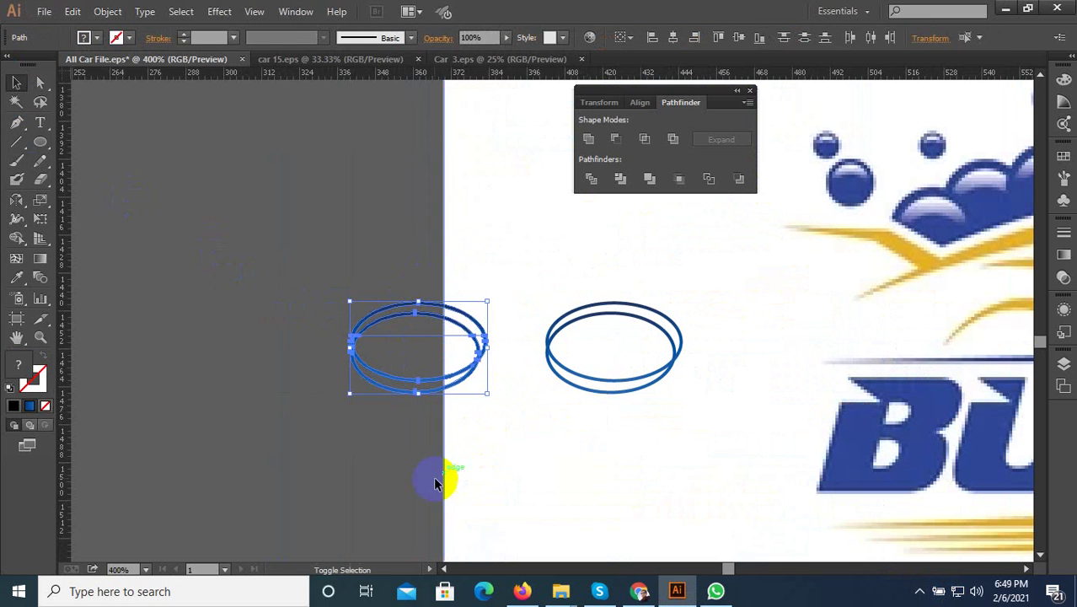
click(17, 278)
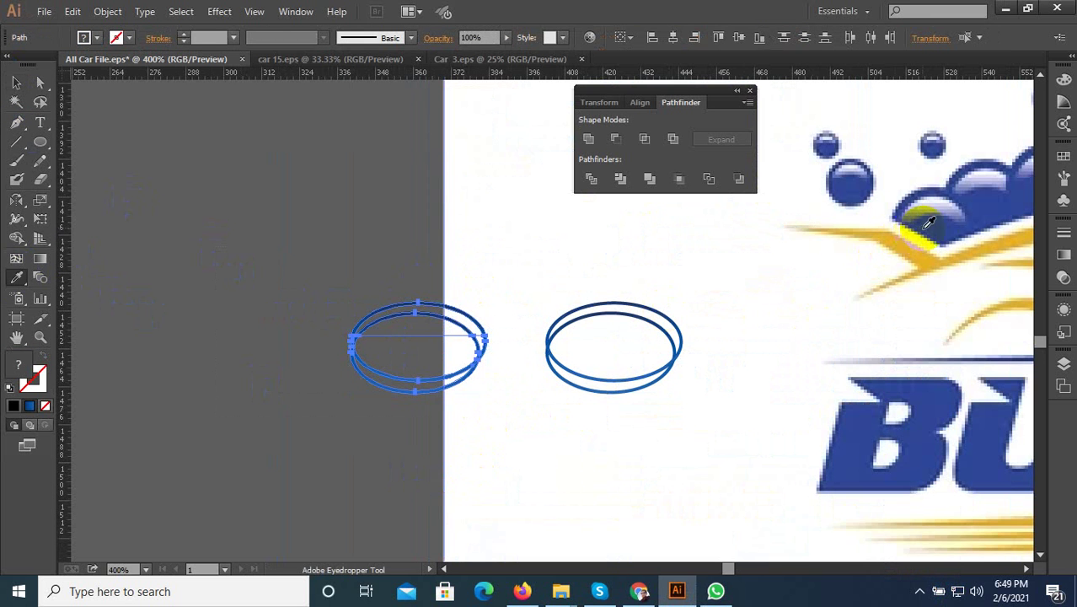
click(934, 220)
click(16, 82)
click(396, 402)
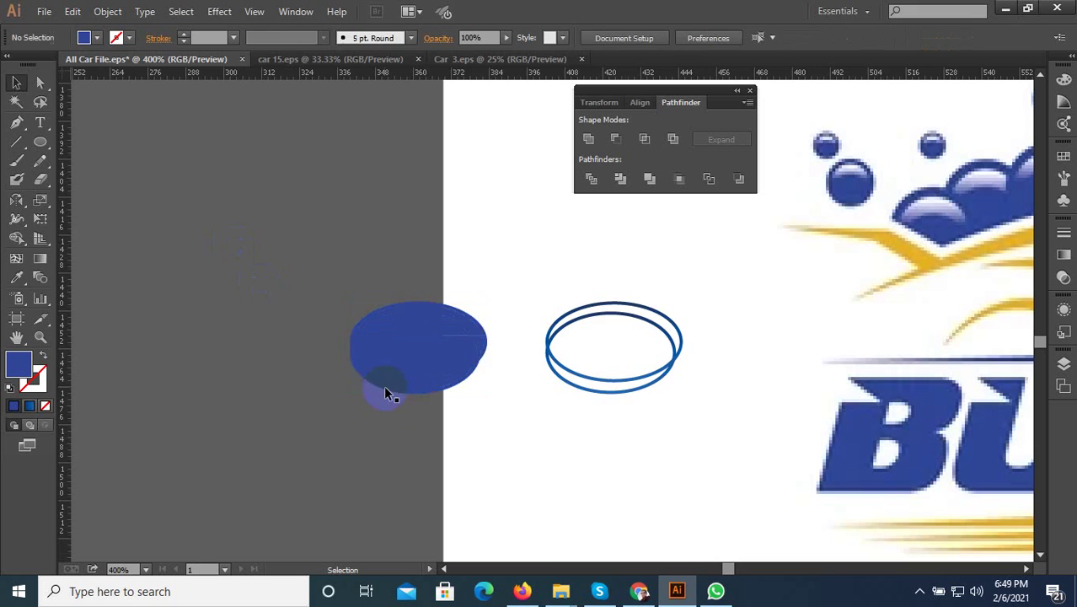
- Delete the lower ellipse pieces and the leftover piece at the arc's right tip
scroll(404, 398, up, 2)
drag(373, 298, 379, 302)
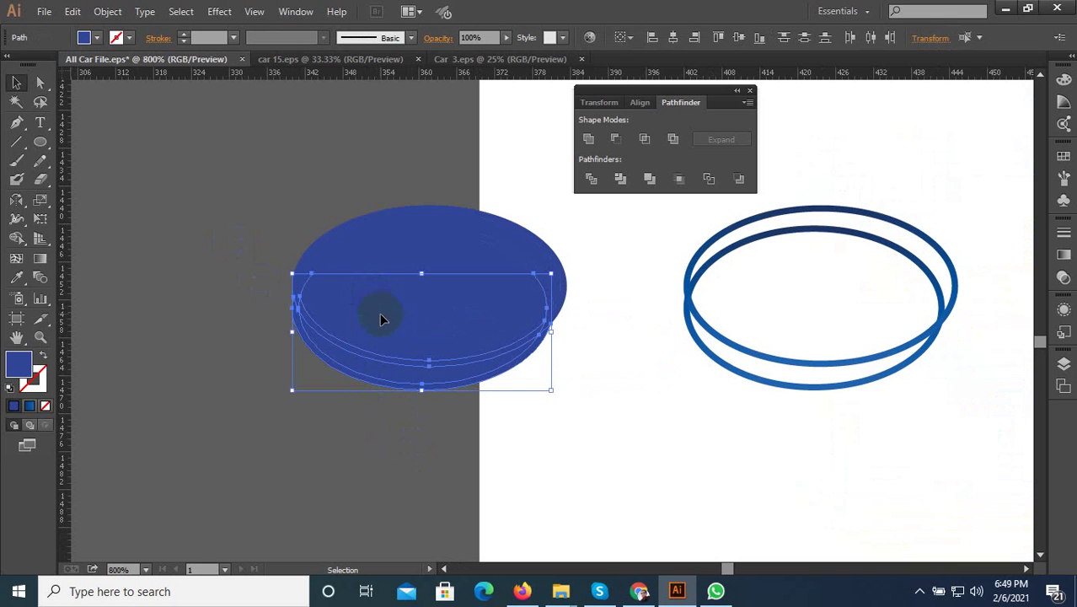
key(Delete)
drag(406, 362, 383, 266)
key(Delete)
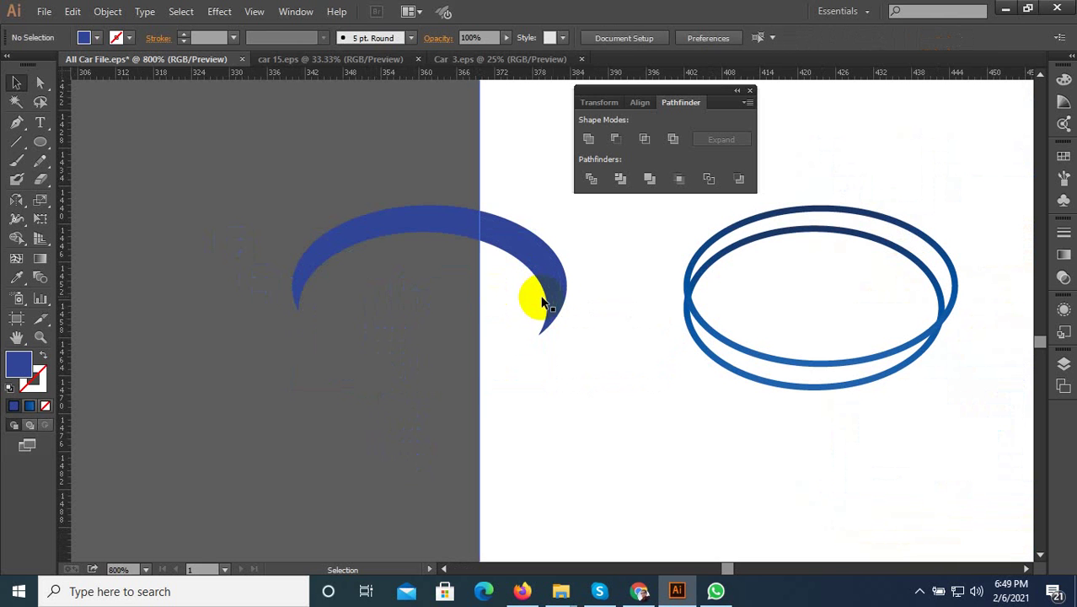
click(540, 295)
click(561, 295)
drag(505, 309, 600, 319)
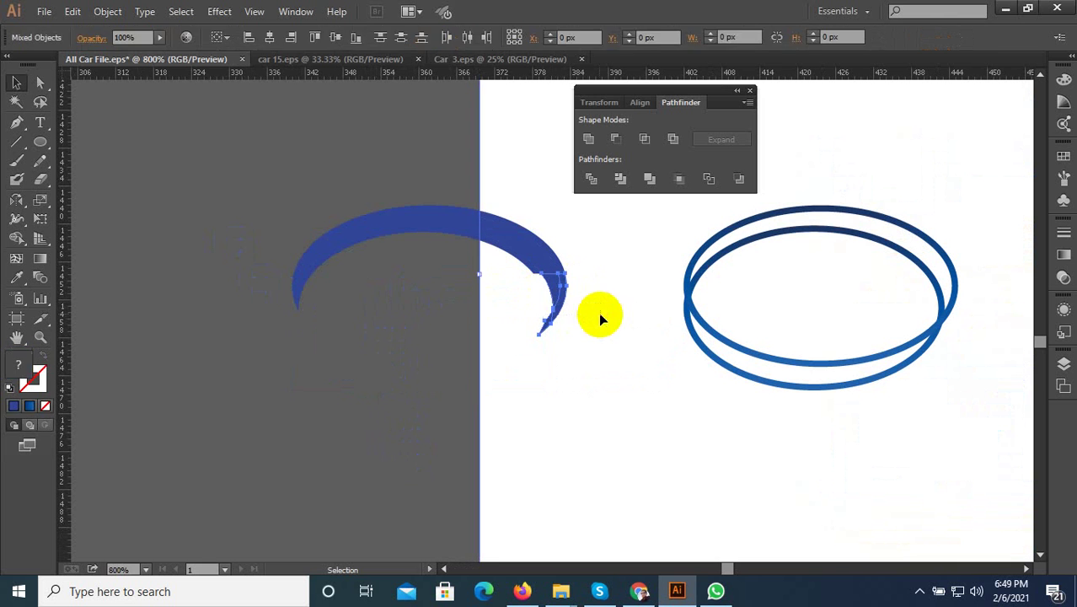
drag(504, 395, 442, 417)
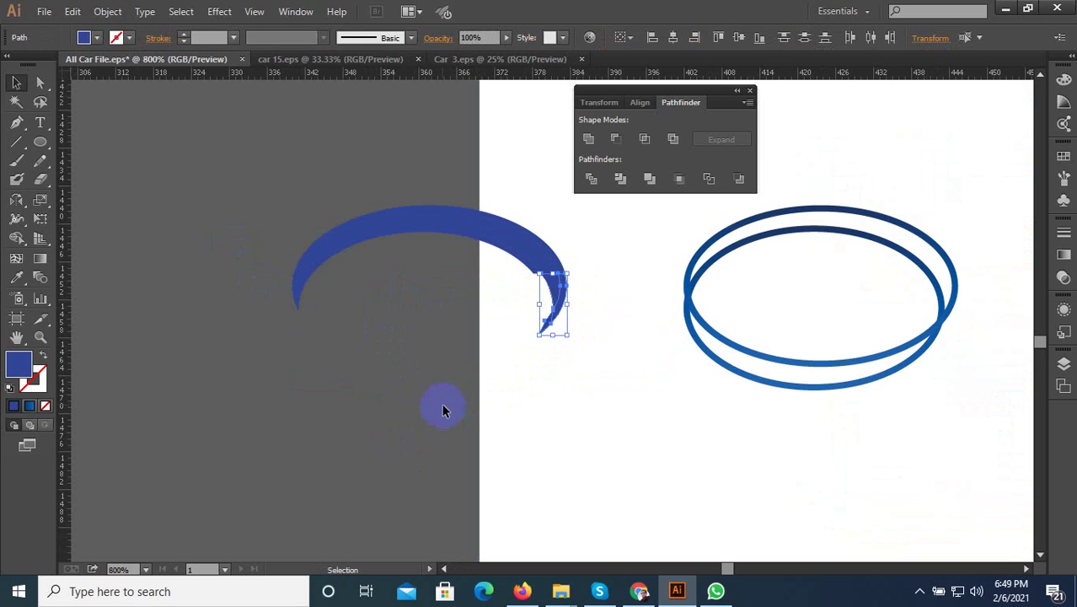
key(Delete)
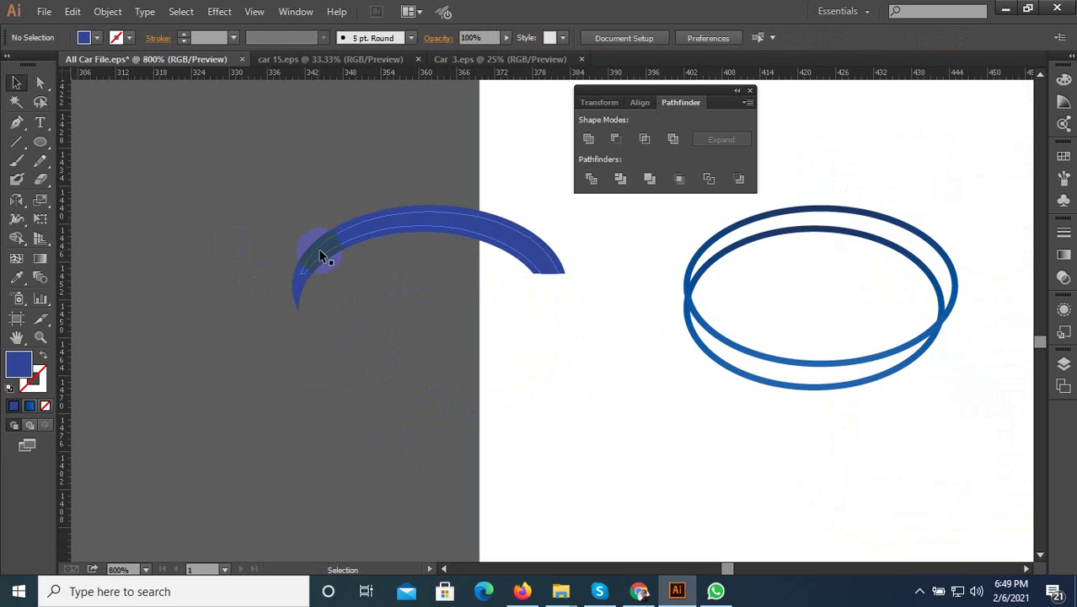
- Check the blue arc and delete the tiny leftover fragment at its end
scroll(321, 255, up, 2)
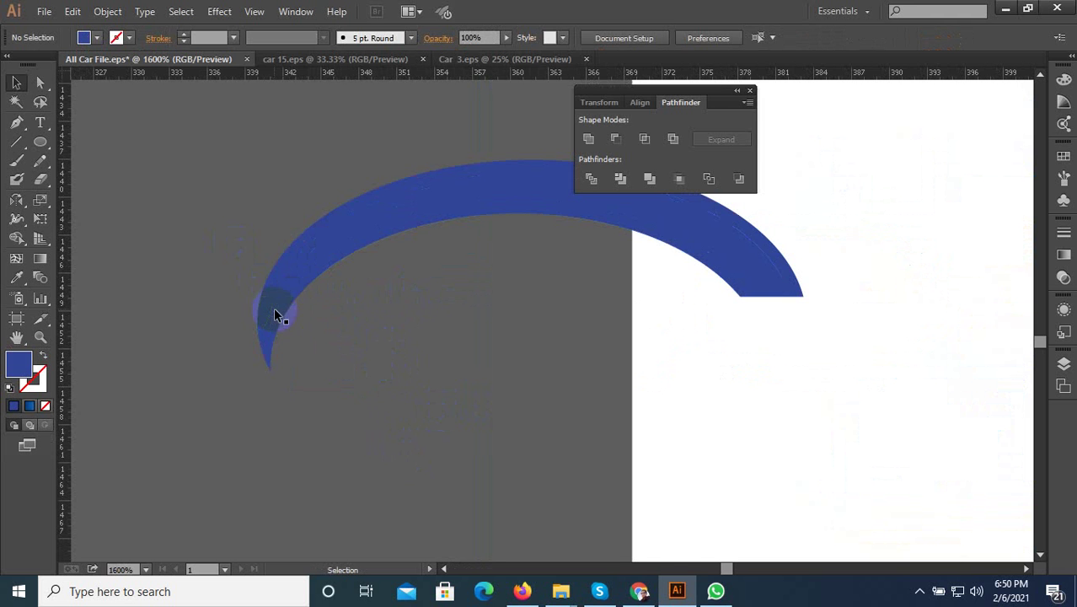
scroll(273, 307, down, 1)
click(369, 268)
scroll(369, 268, down, 2)
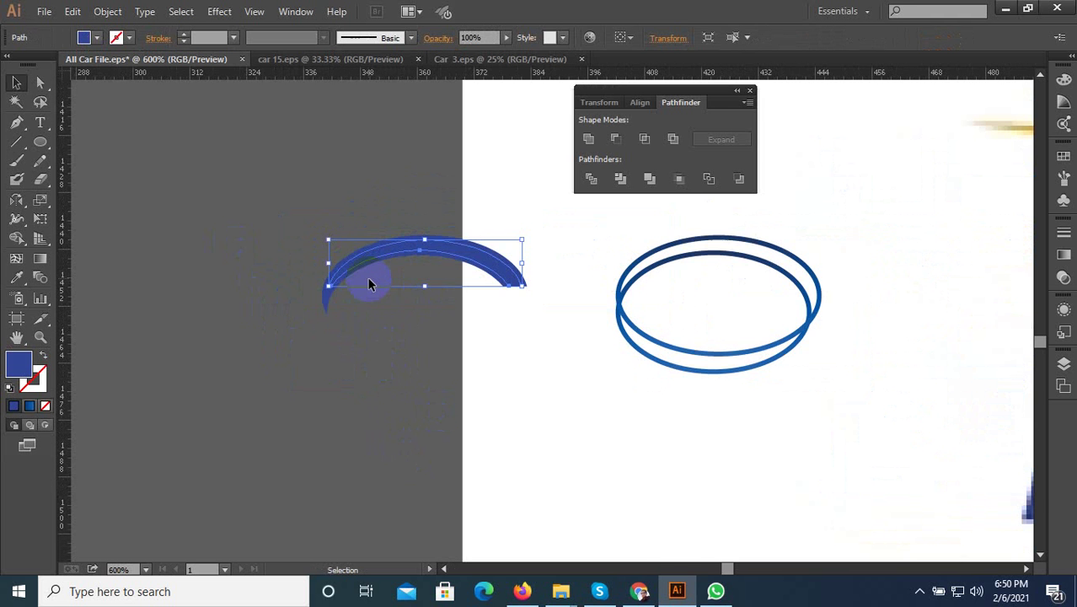
click(374, 295)
scroll(353, 283, up, 2)
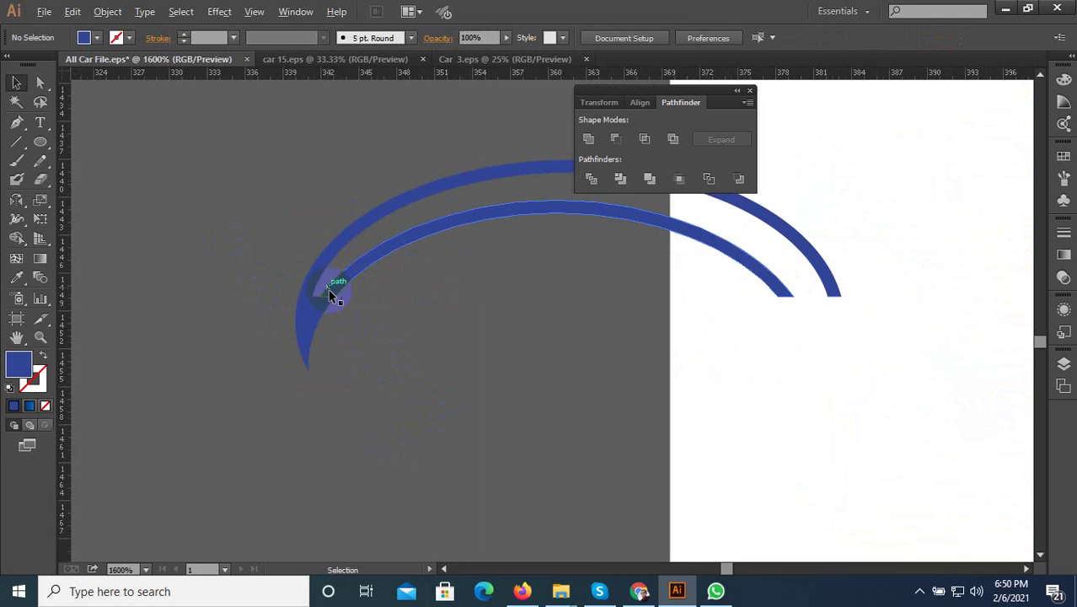
scroll(334, 295, up, 2)
click(269, 293)
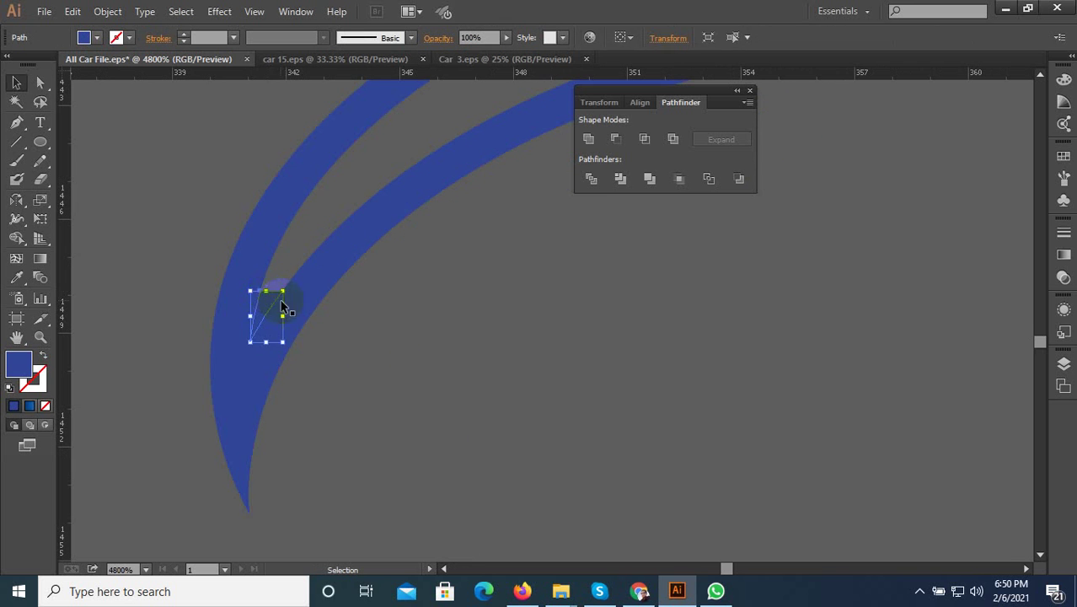
key(Delete)
- Select the outer and inner blue arcs in turn to inspect their ends
scroll(343, 392, down, 2)
scroll(343, 404, down, 1)
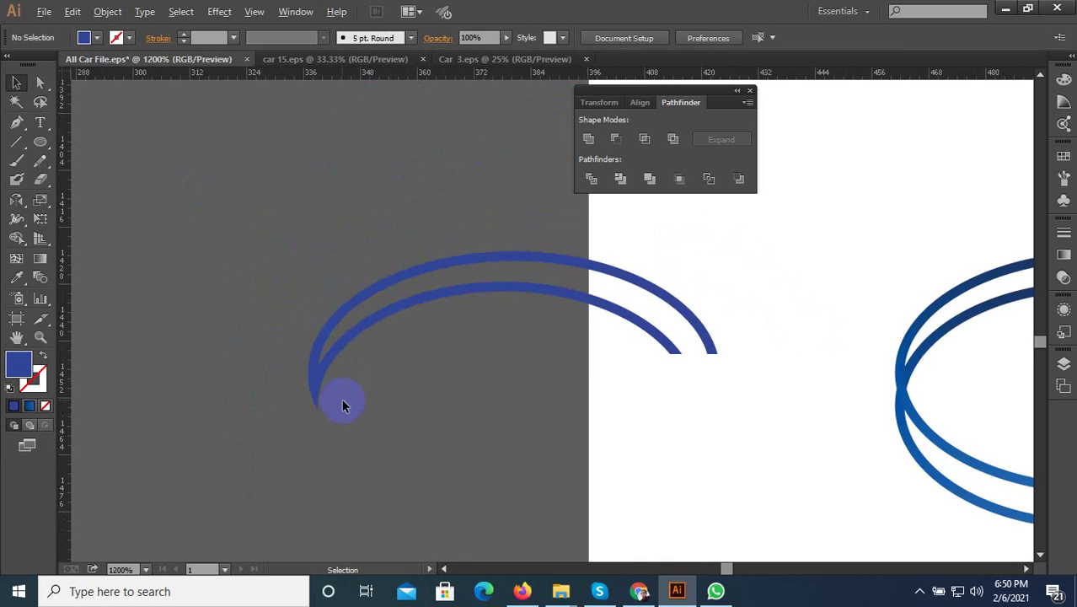
scroll(349, 404, down, 1)
scroll(413, 392, up, 2)
click(199, 359)
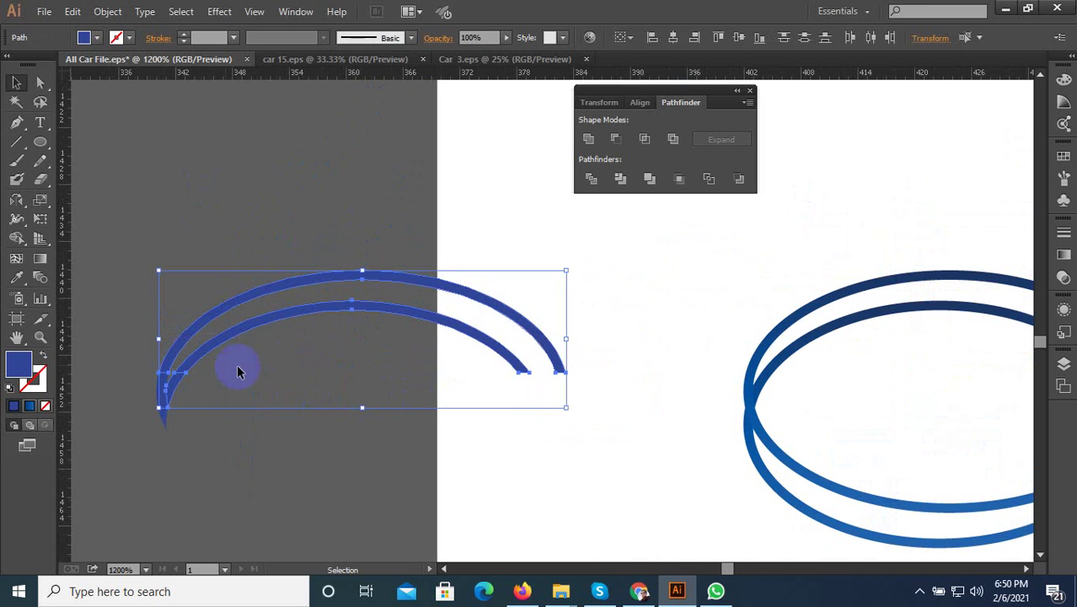
click(294, 393)
scroll(505, 380, up, 1)
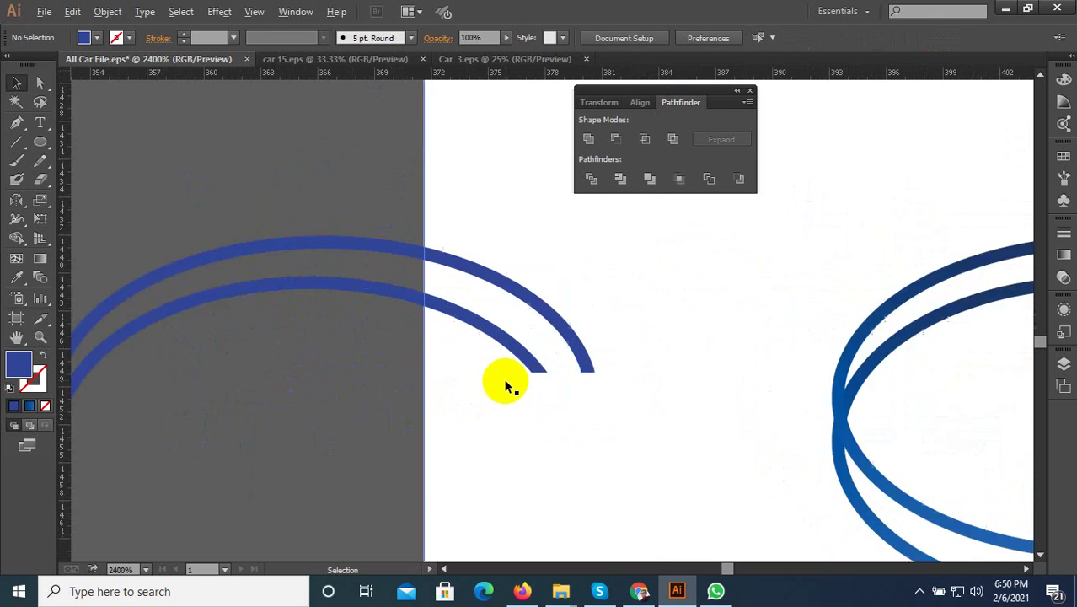
scroll(533, 361, up, 1)
click(546, 358)
click(274, 339)
scroll(277, 363, down, 3)
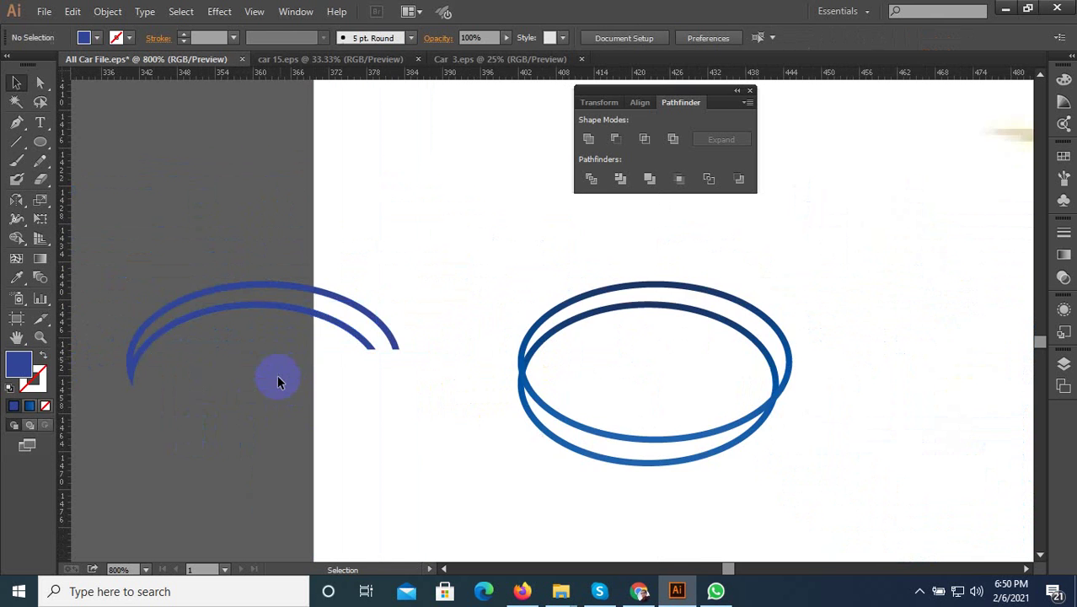
scroll(269, 396, down, 3)
- Select the blue double arc, toggle its fill and stroke, and send it backward
mouse_move(261, 372)
mouse_down()
mouse_move(344, 411)
mouse_move(751, 384)
mouse_up()
scroll(751, 384, up, 1)
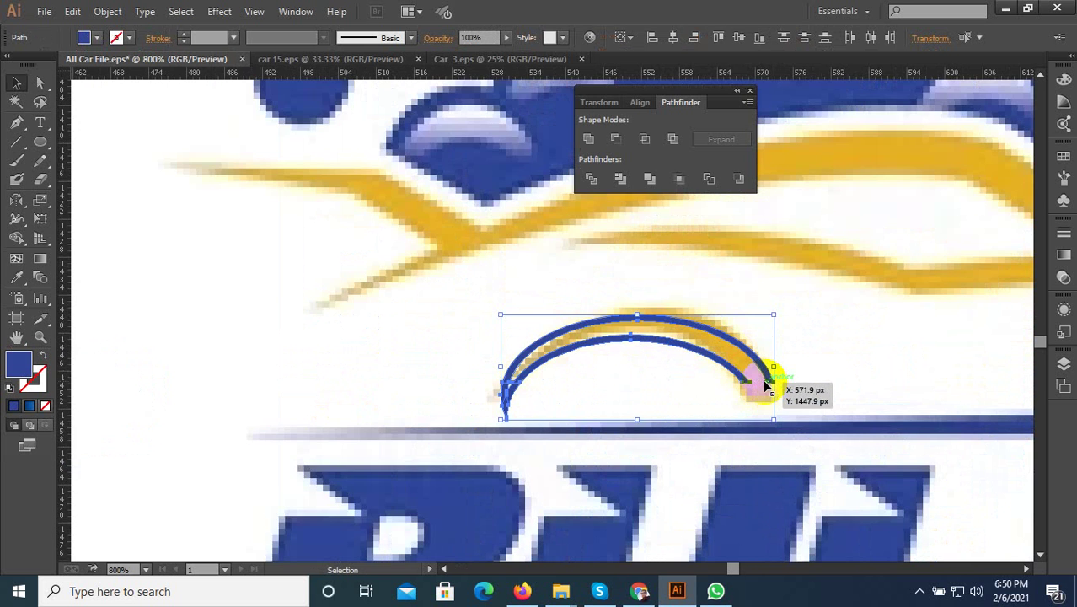
scroll(756, 389, up, 1)
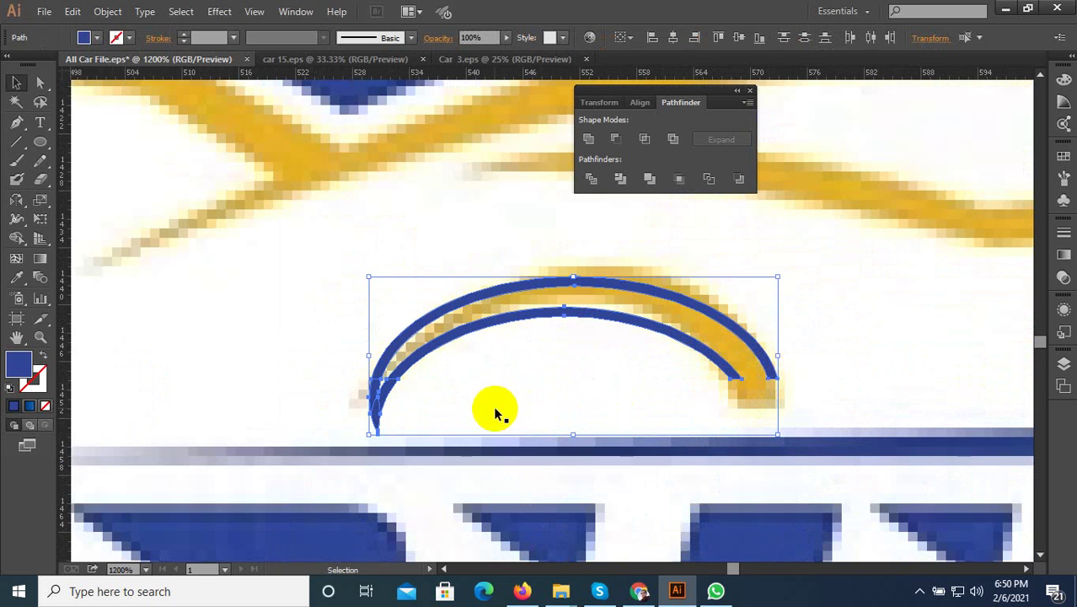
click(43, 356)
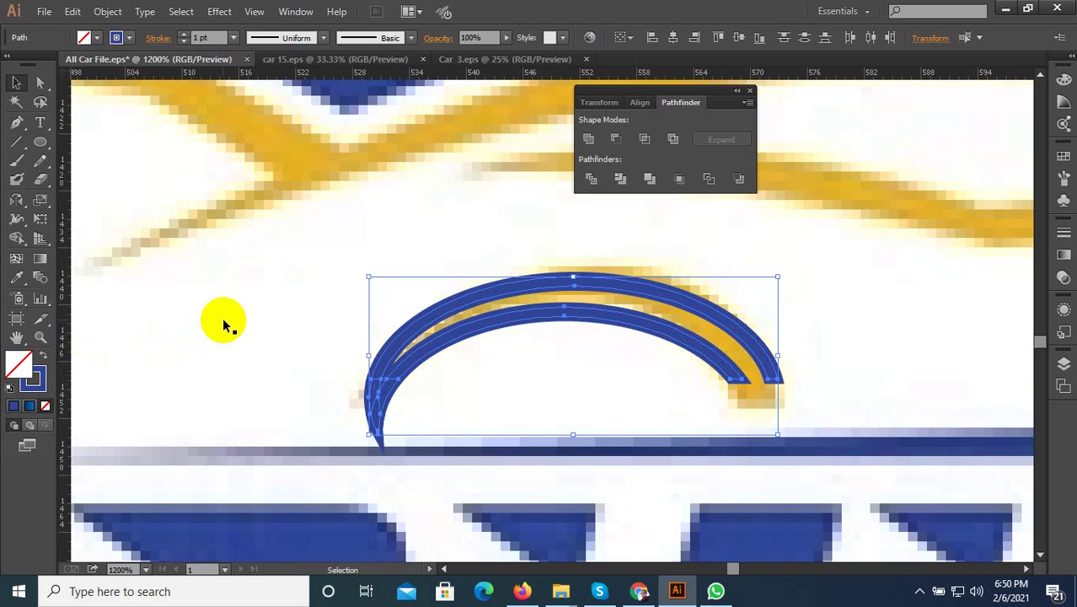
key(shift+x)
key(ctrl+shift+bracketleft)
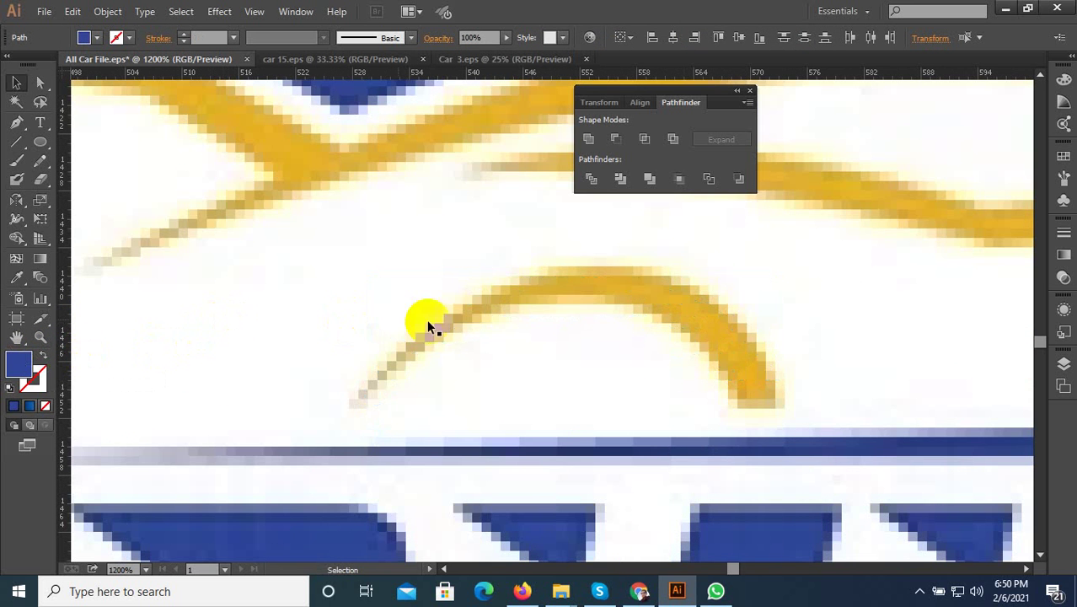
key(ctrl+minus)
key(ctrl+minus)
key(ctrl+minus)
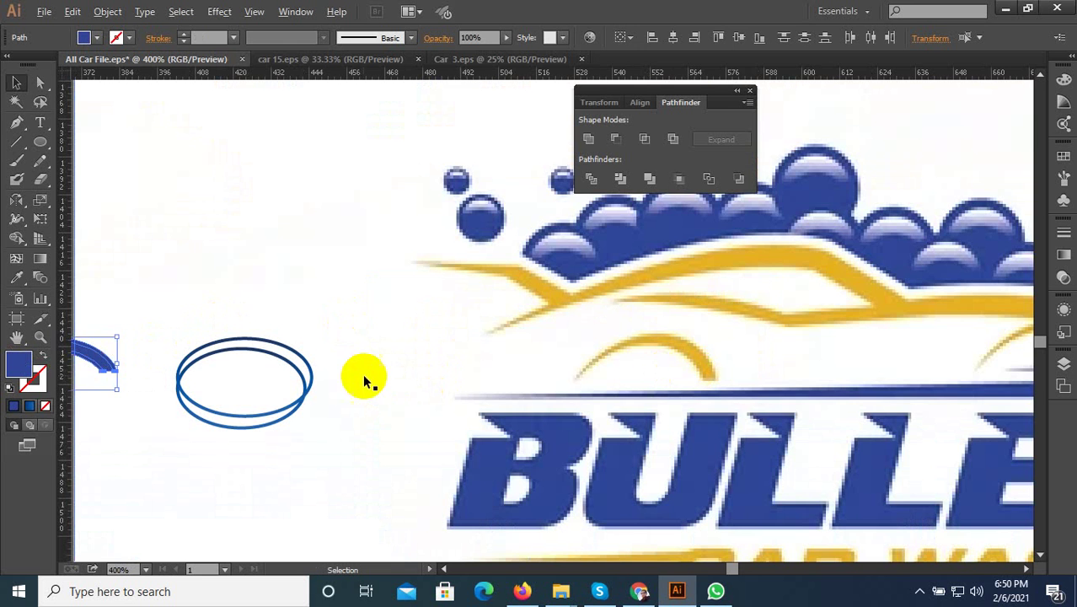
- Duplicate the ellipse pair to the right onto the logo's rear wheel arch
scroll(362, 373, up, 1)
click(294, 373)
shift+click(315, 380)
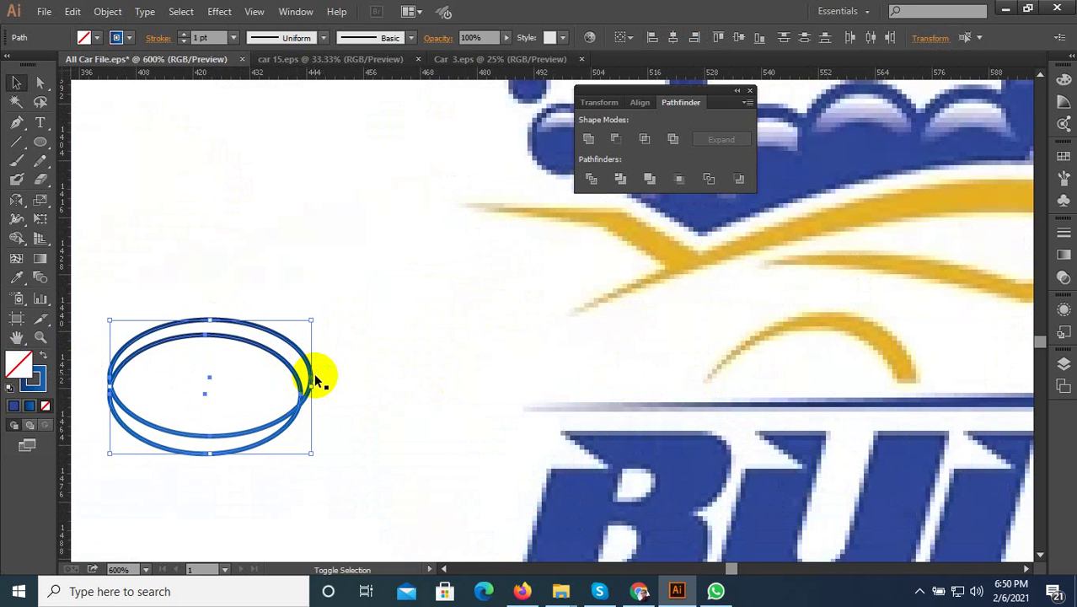
drag(312, 379, 906, 354)
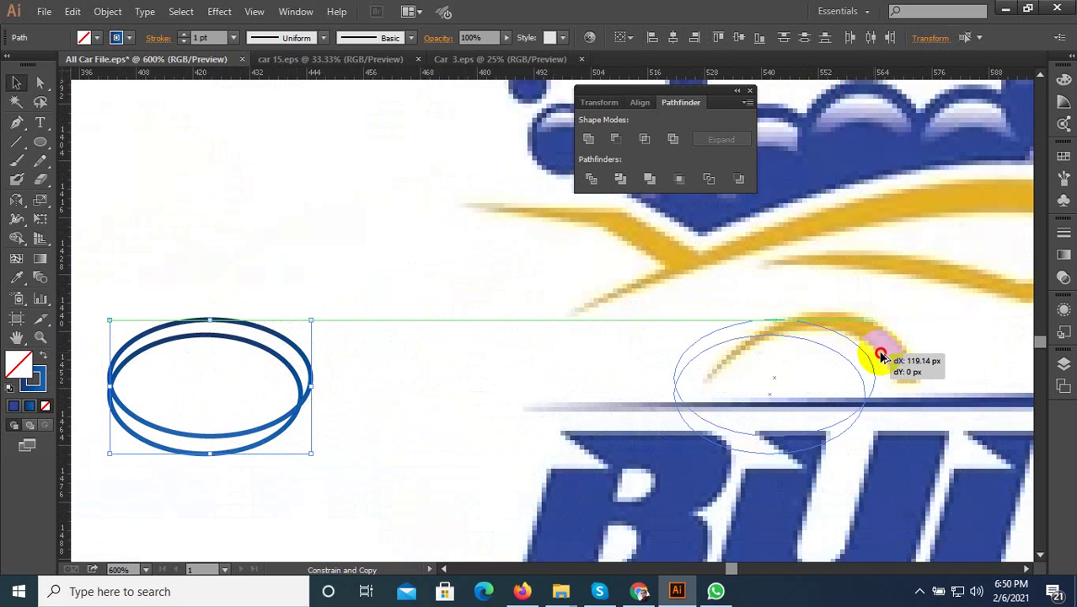
drag(906, 355, 910, 350)
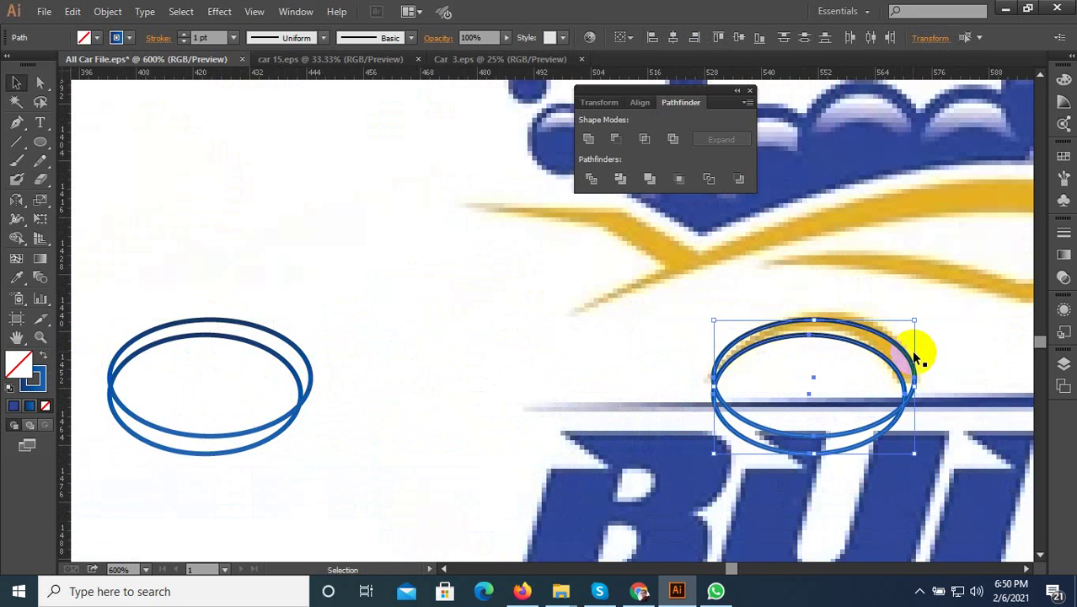
- Drag a horizontal guide across the ellipses where the yellow arch ends
scroll(911, 350, up, 2)
scroll(883, 359, up, 1)
scroll(758, 390, up, 1)
scroll(192, 308, down, 1)
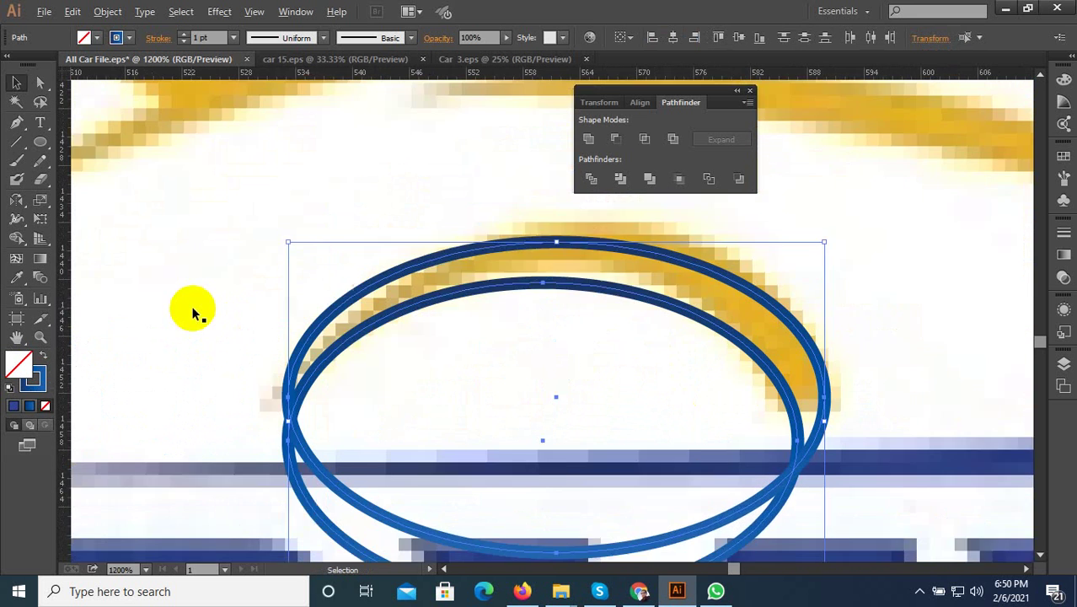
scroll(59, 244, down, 1)
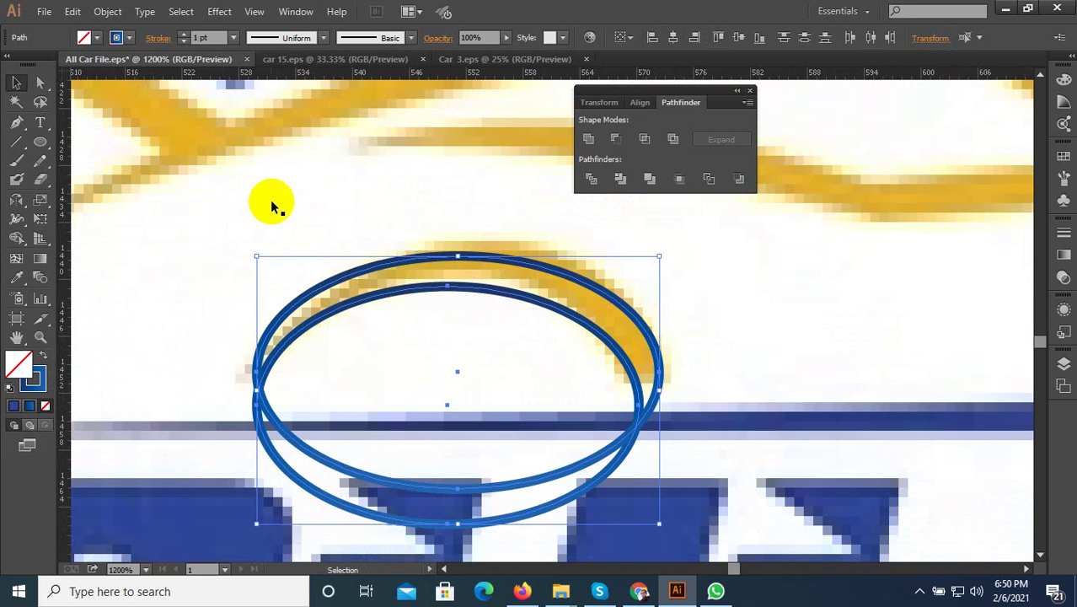
mouse_move(424, 80)
mouse_down()
mouse_move(660, 376)
mouse_move(649, 371)
mouse_up()
- Split the guide and both ellipses with Divide Objects Below, then ungroup the pieces
click(665, 370)
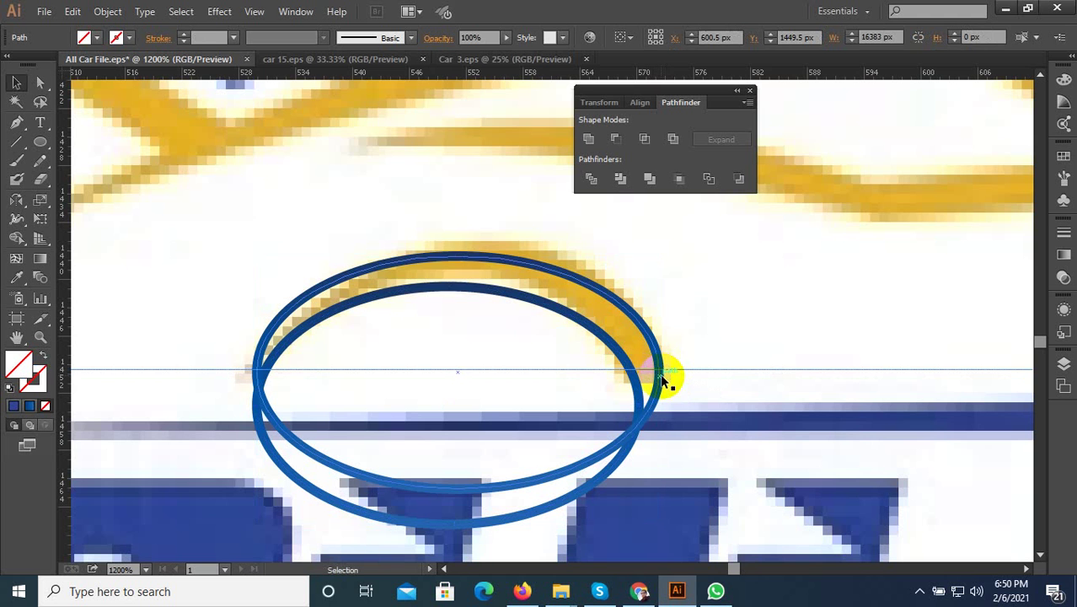
click(442, 264)
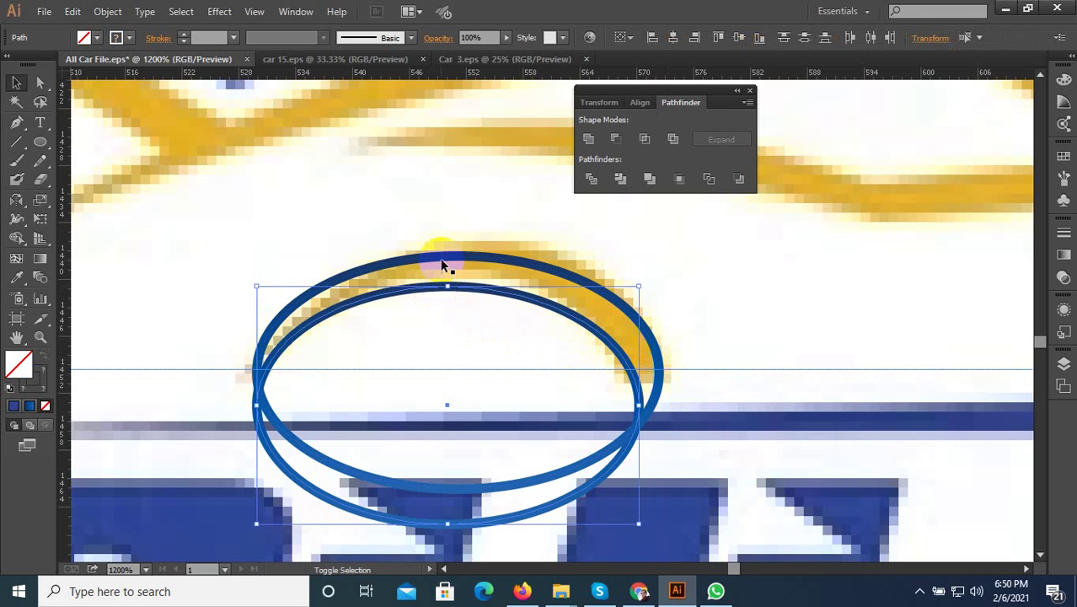
shift+click(442, 262)
click(109, 11)
mouse_move(125, 329)
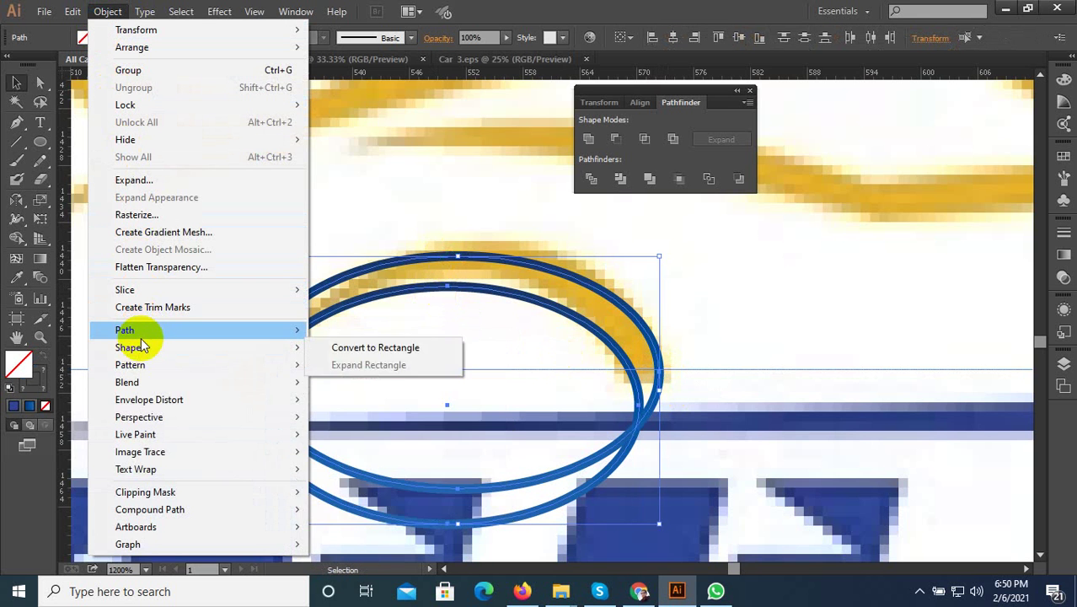
click(581, 186)
click(590, 178)
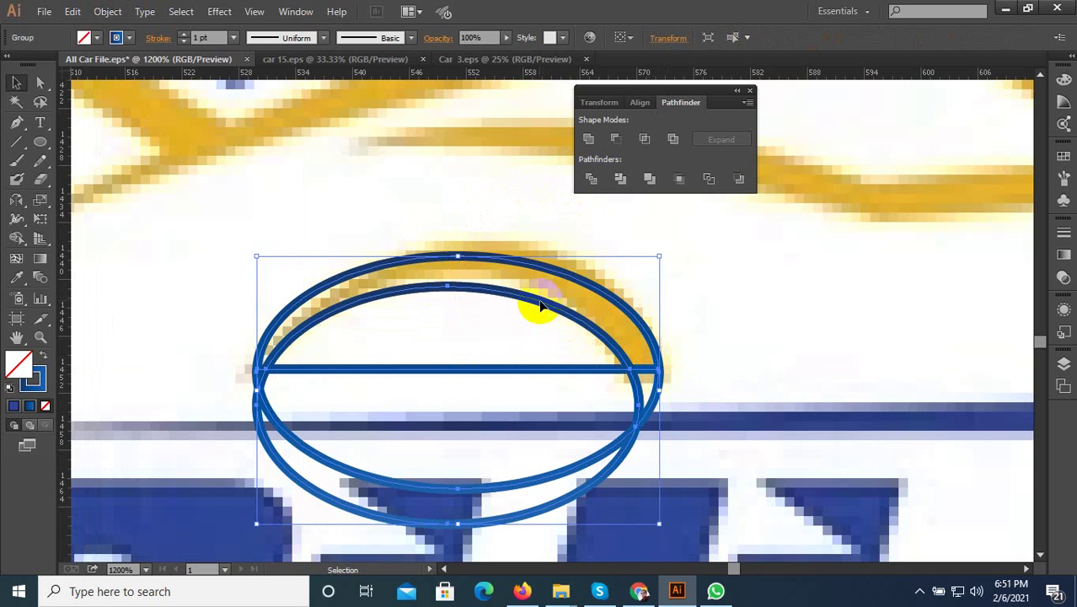
right_click(541, 303)
click(586, 389)
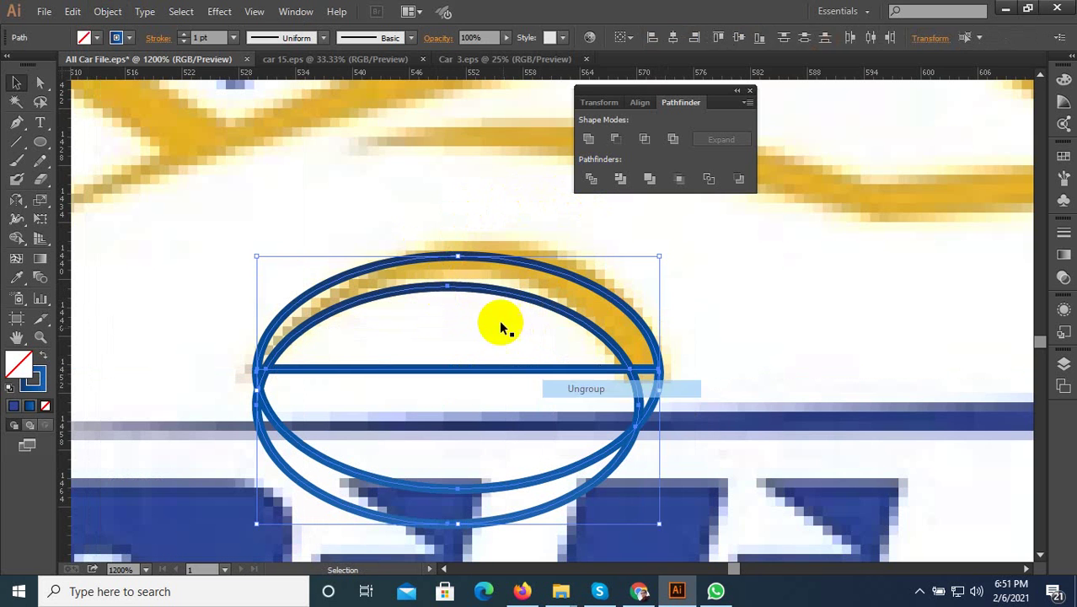
- Select the outer upper crescent and apply a sampled colour with the Eyedropper
click(518, 369)
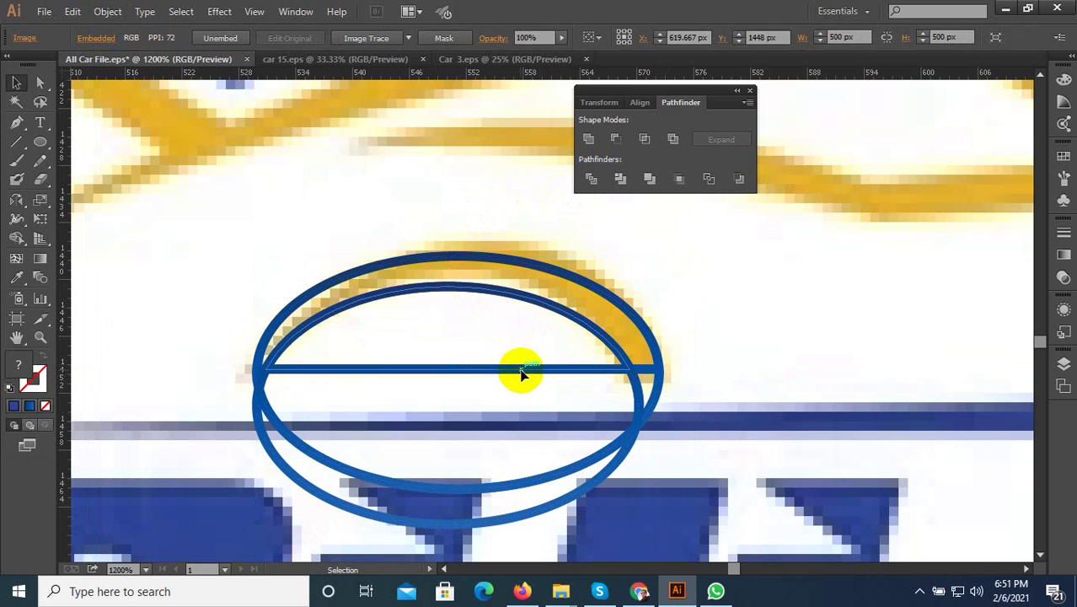
click(601, 342)
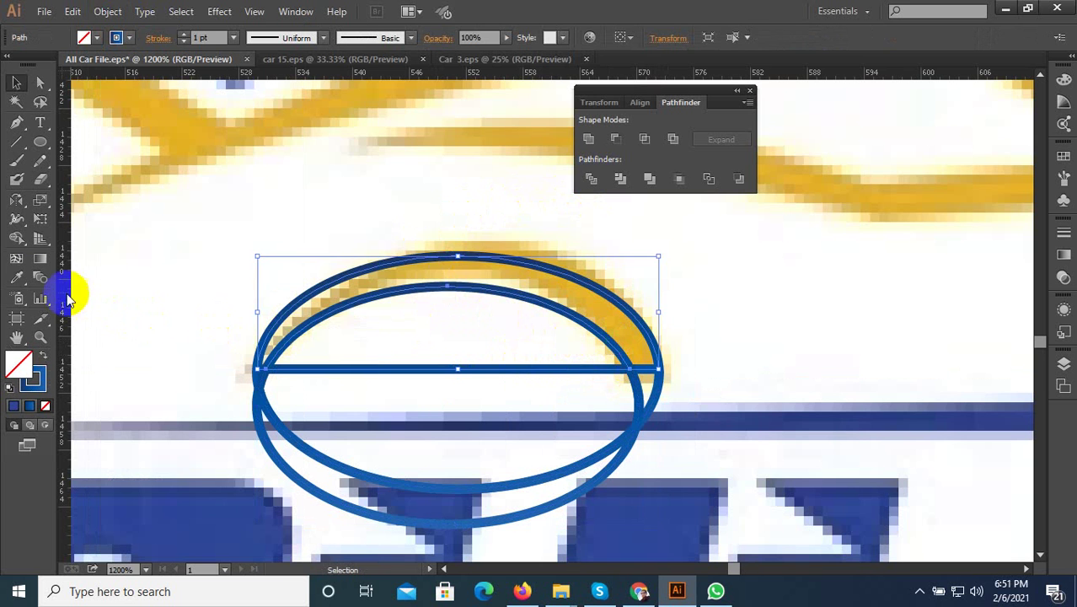
click(16, 277)
click(319, 194)
- Fill the upper crescent with the logo's yellow using the Eyedropper
click(16, 83)
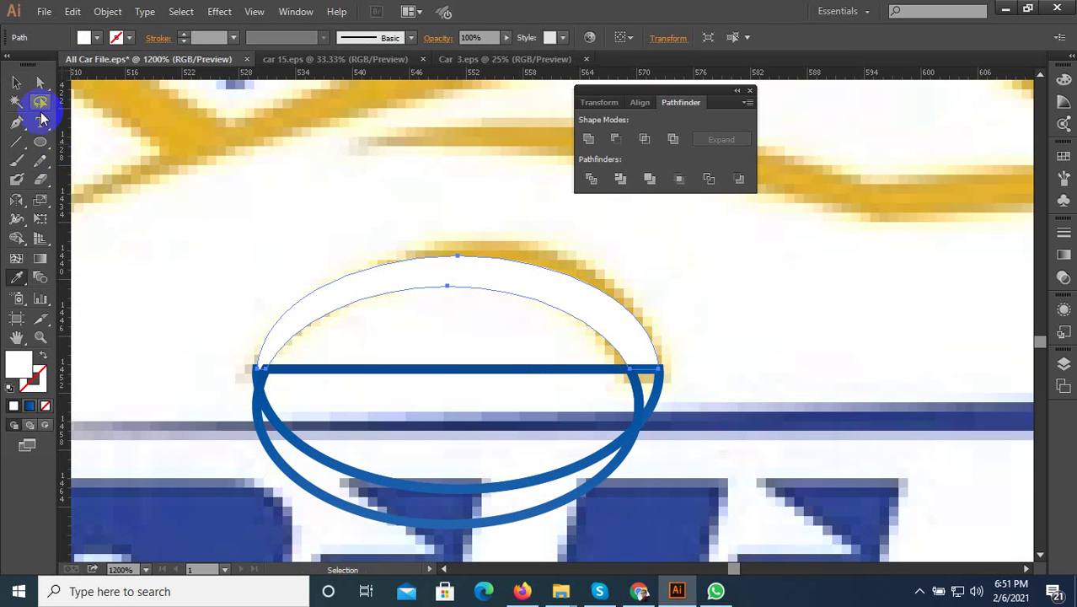
click(16, 277)
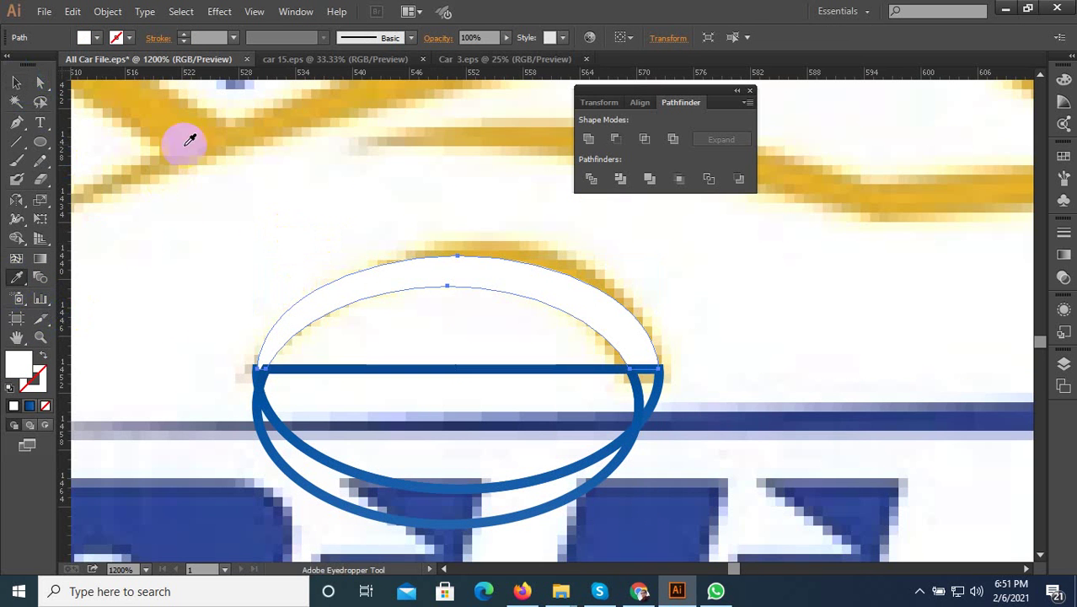
click(187, 115)
click(18, 83)
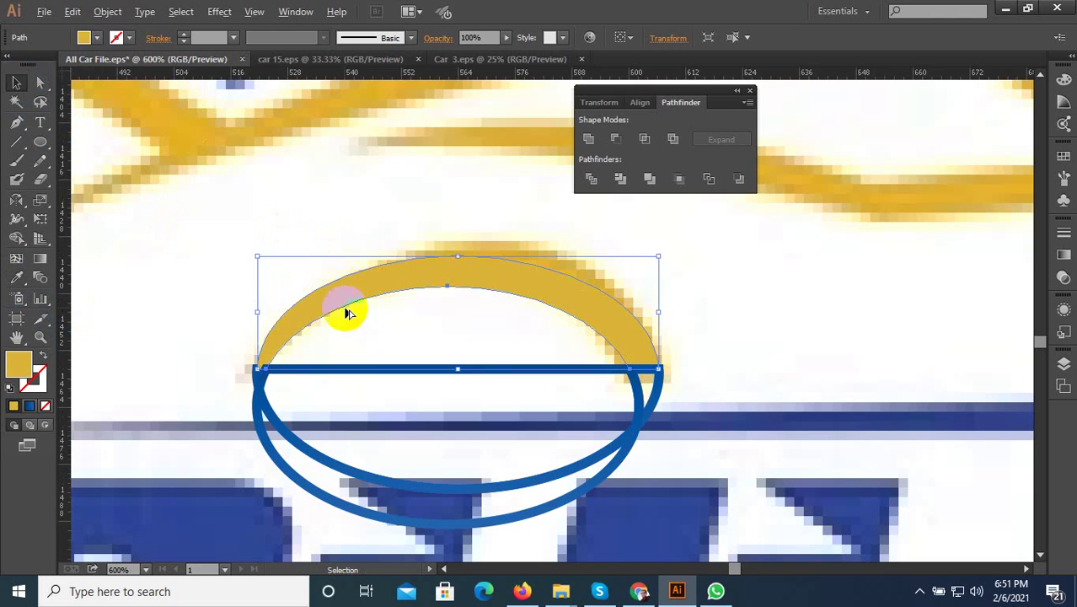
- Alt-drag a copy of the yellow arc toward the rear wheel, then undo it
scroll(347, 308, down, 3)
drag(428, 314, 830, 300)
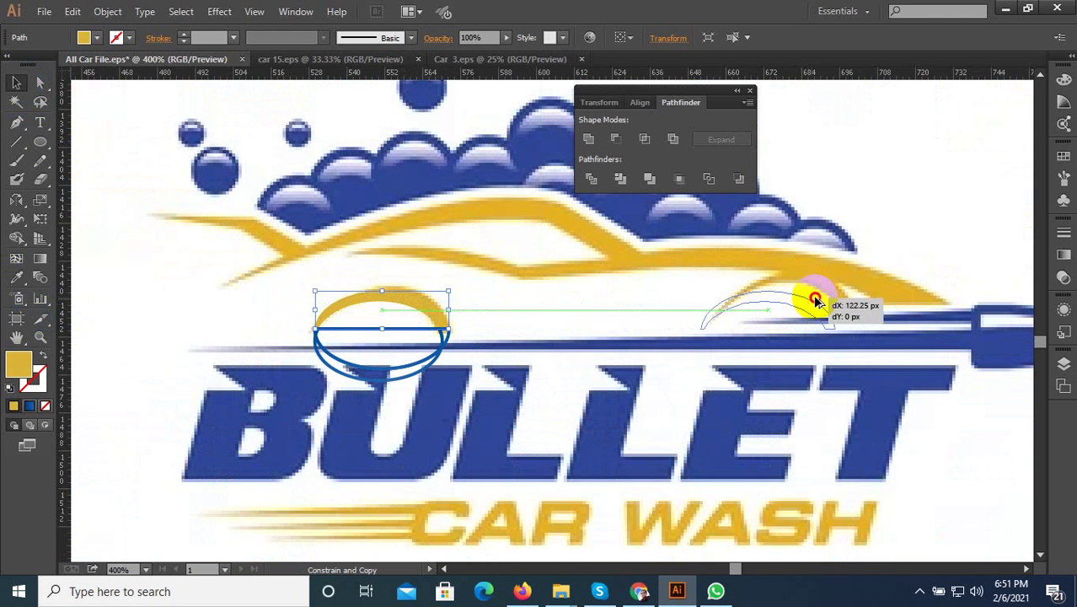
scroll(830, 301, up, 3)
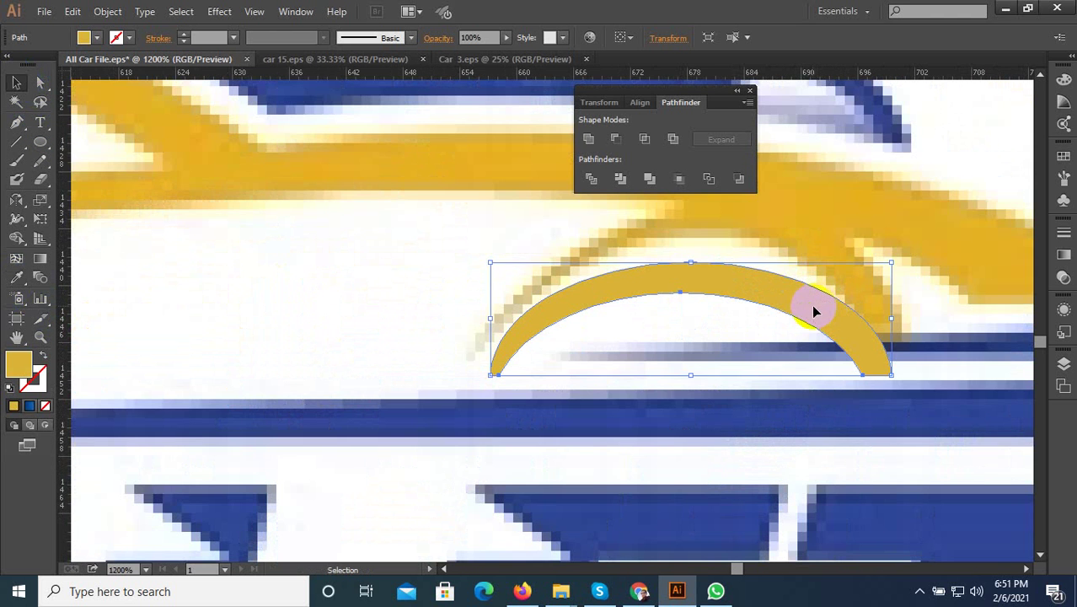
key(ctrl+z)
scroll(811, 305, down, 3)
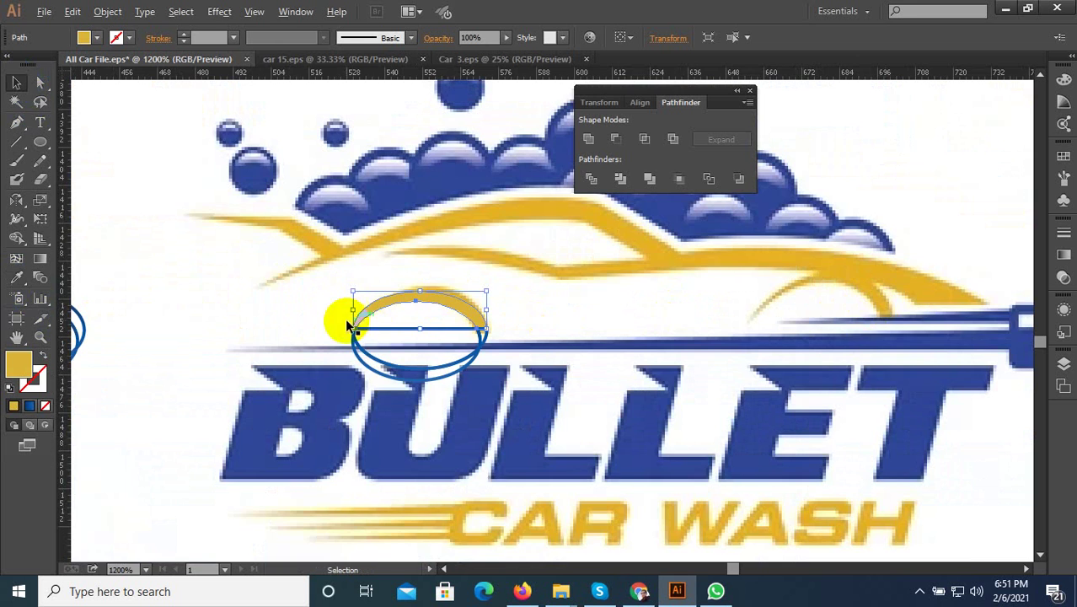
scroll(348, 326, up, 2)
scroll(361, 349, up, 2)
- Delete the leftover horizontal blue line
click(414, 324)
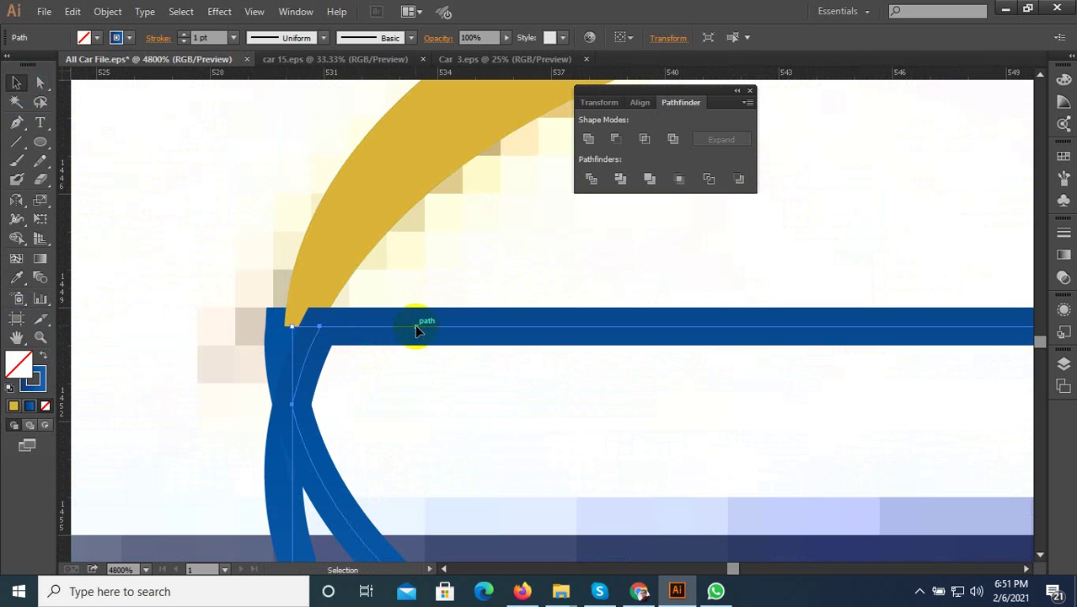
key(Delete)
click(299, 343)
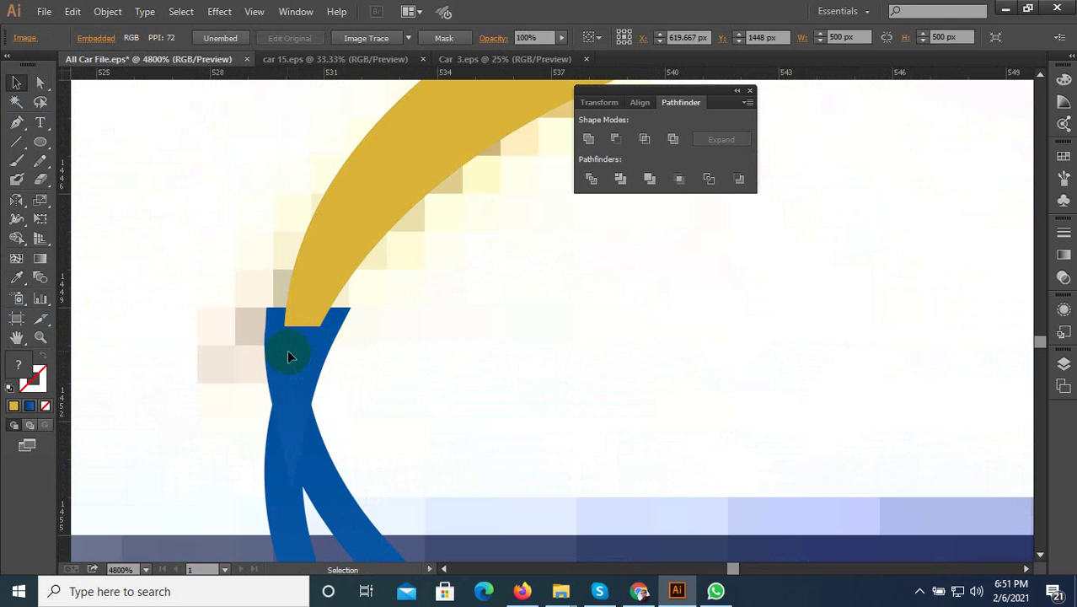
- Color the arc's end piece yellow and group it with the yellow arc
click(297, 371)
shift+click(313, 289)
click(16, 278)
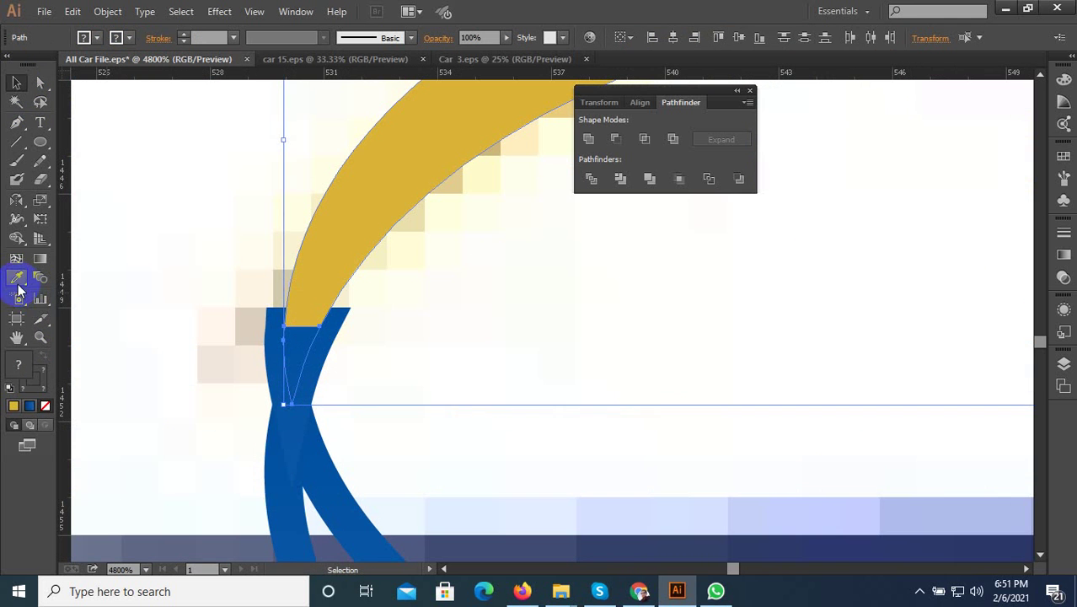
click(362, 202)
scroll(228, 313, down, 4)
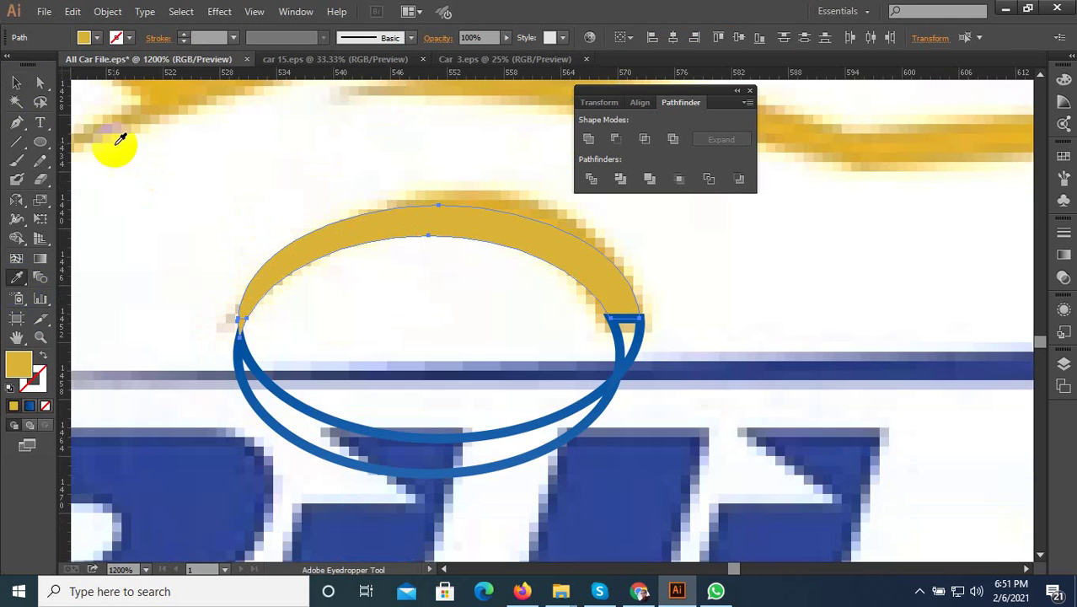
click(16, 83)
right_click(346, 226)
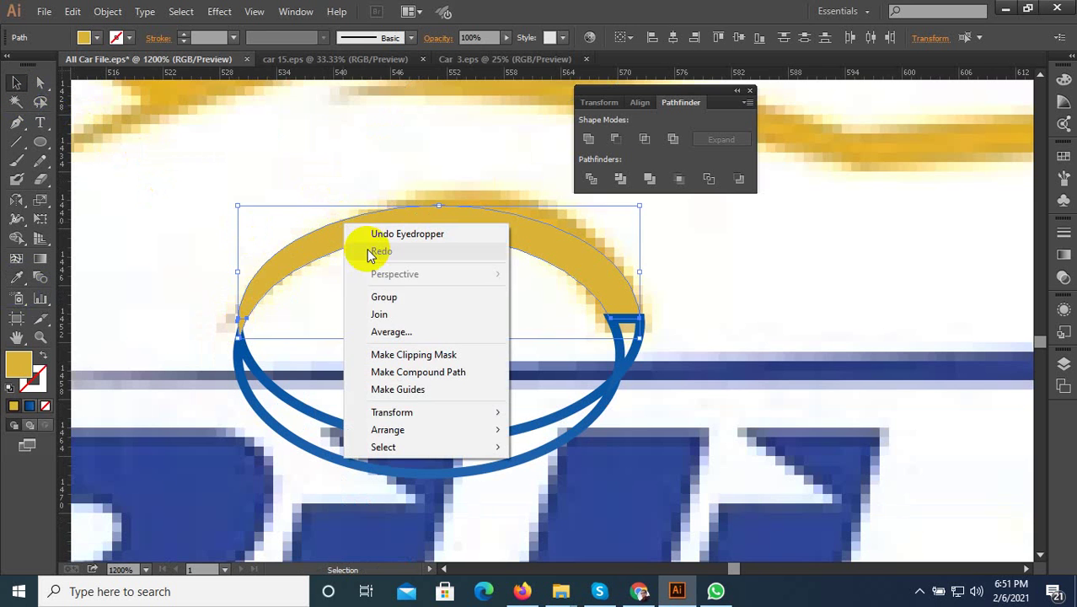
click(383, 297)
scroll(286, 323, down, 3)
- Duplicate the grouped yellow arc to the right and fit the copy over the rear wheel arch
drag(354, 295, 746, 293)
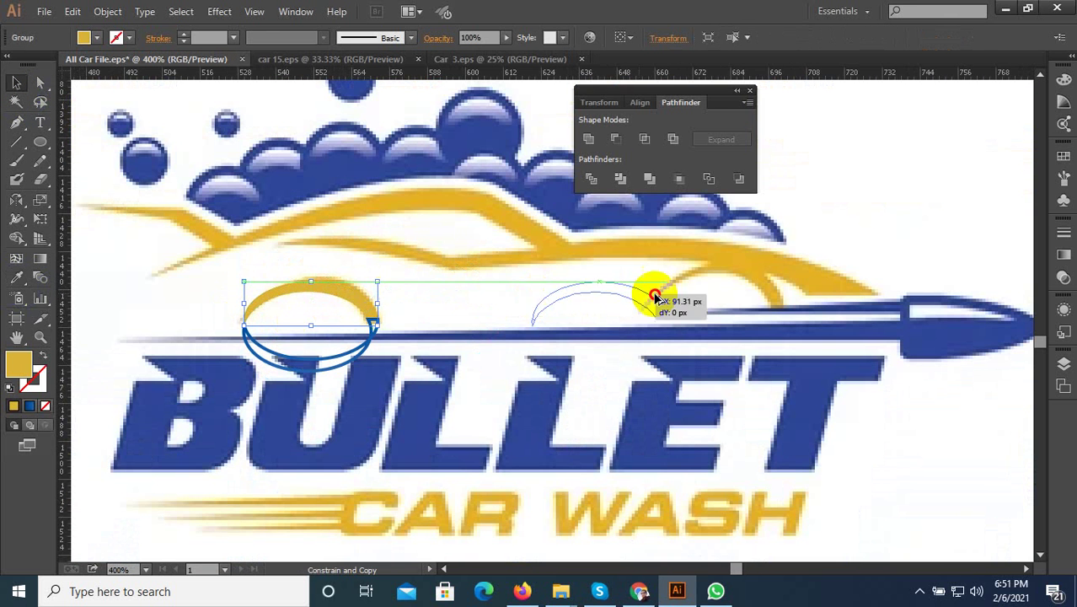
scroll(753, 292, up, 3)
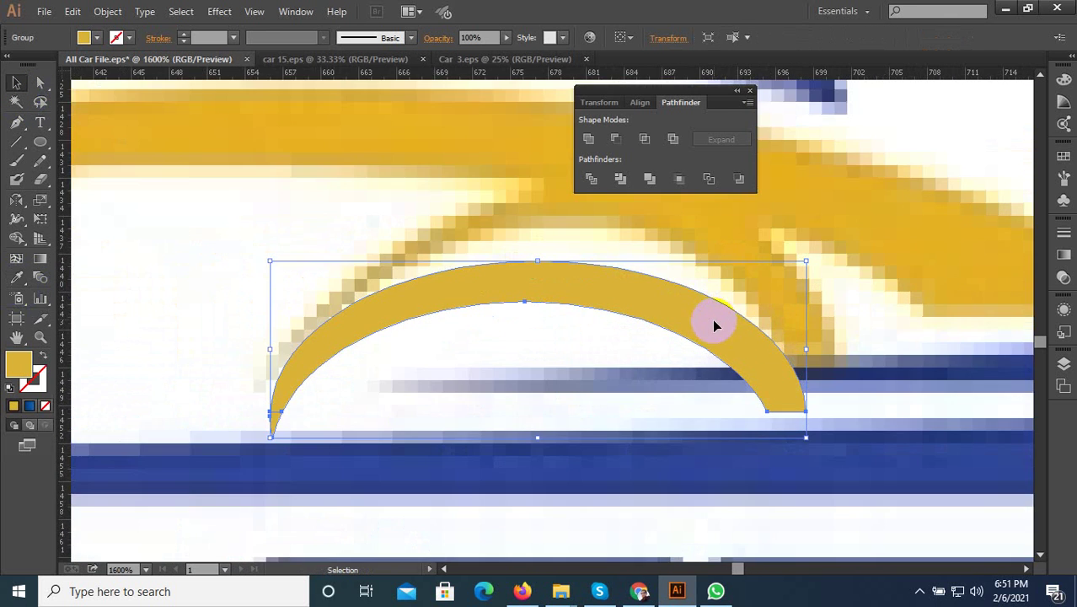
drag(714, 320, 742, 265)
scroll(746, 264, up, 1)
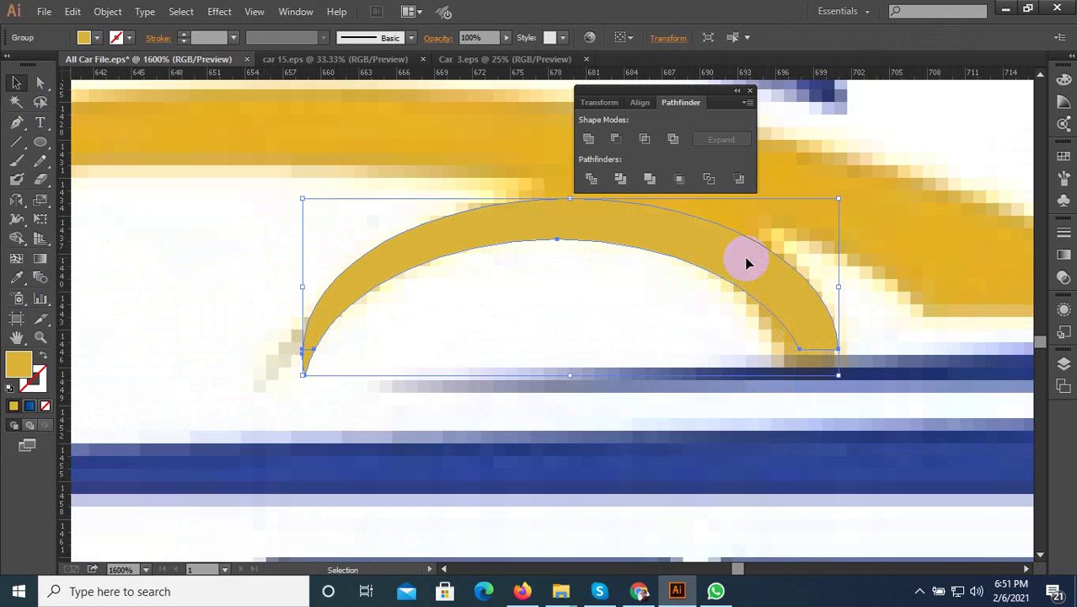
scroll(932, 336, down, 3)
scroll(877, 347, down, 2)
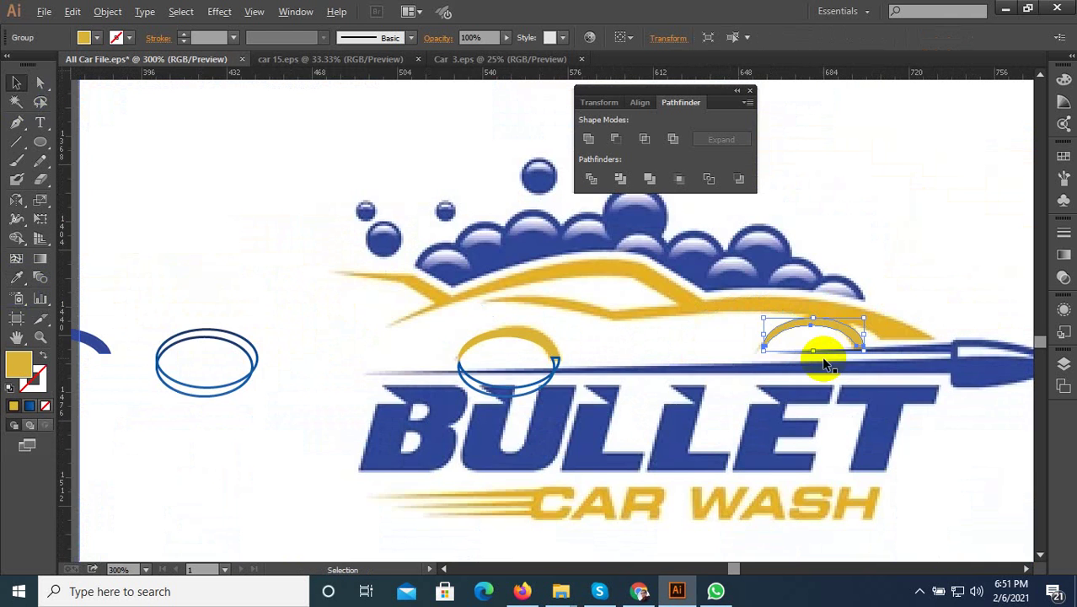
scroll(716, 362, down, 1)
scroll(708, 337, down, 1)
scroll(541, 367, up, 2)
scroll(288, 373, up, 2)
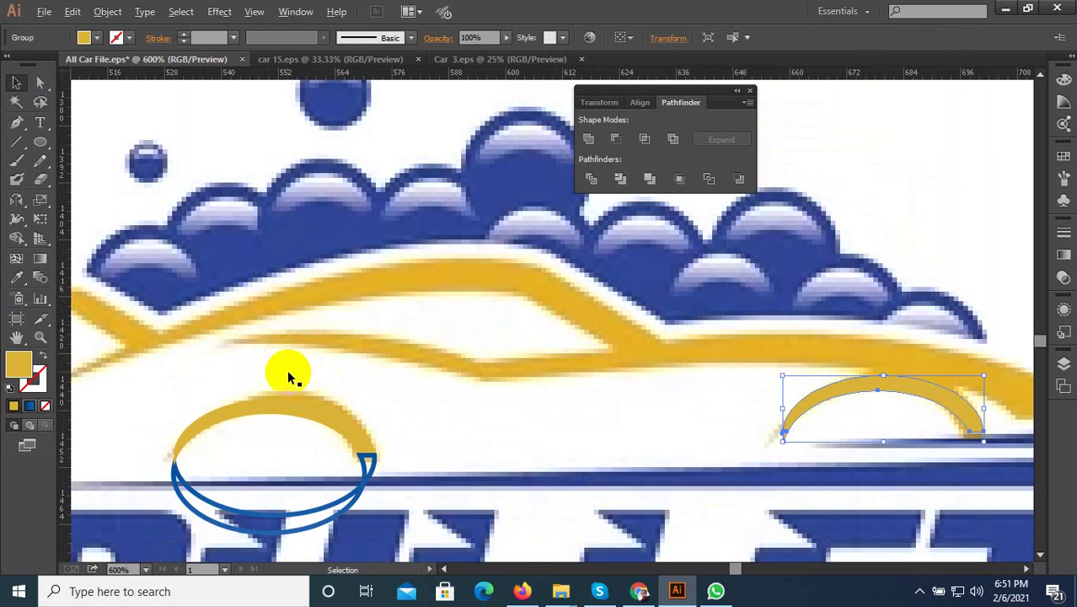
scroll(841, 346, down, 1)
scroll(291, 316, up, 1)
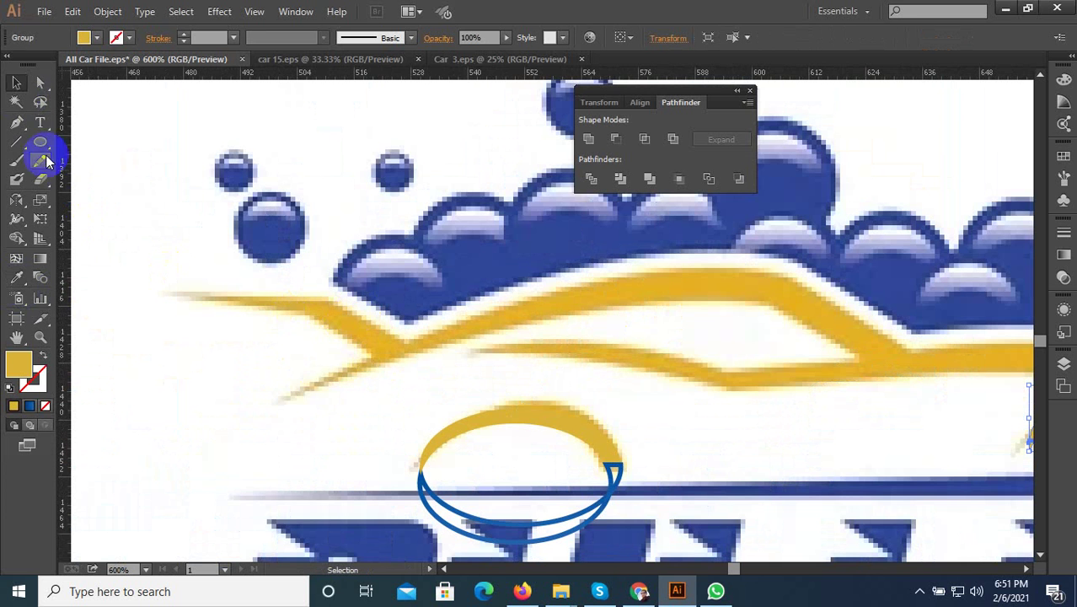
- Start a Pen outline along the car's upper yellow stripe, placing seven anchors along its edge
click(170, 293)
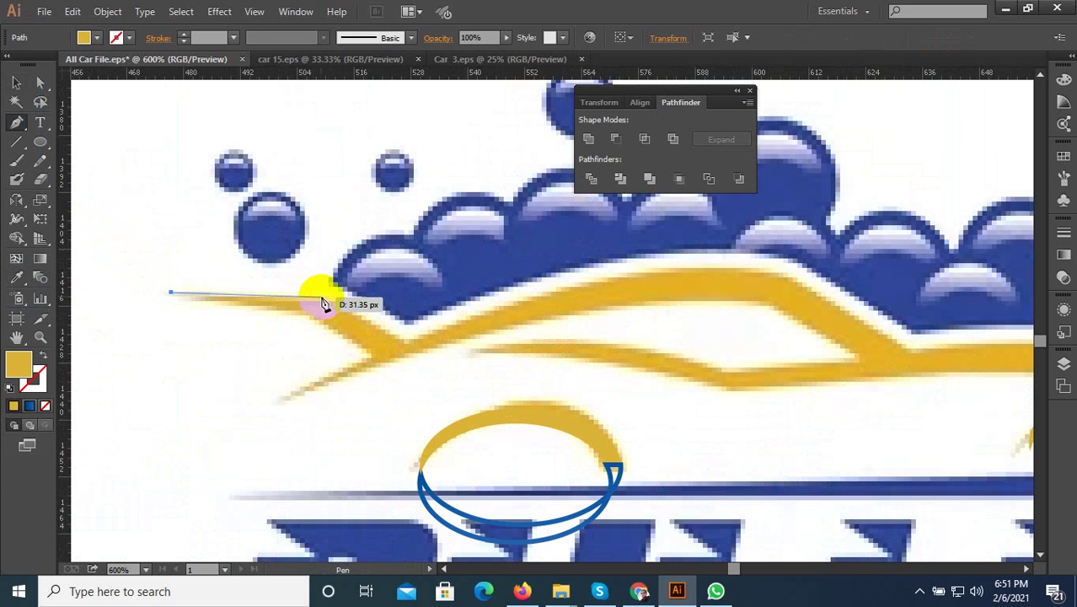
click(325, 298)
click(403, 340)
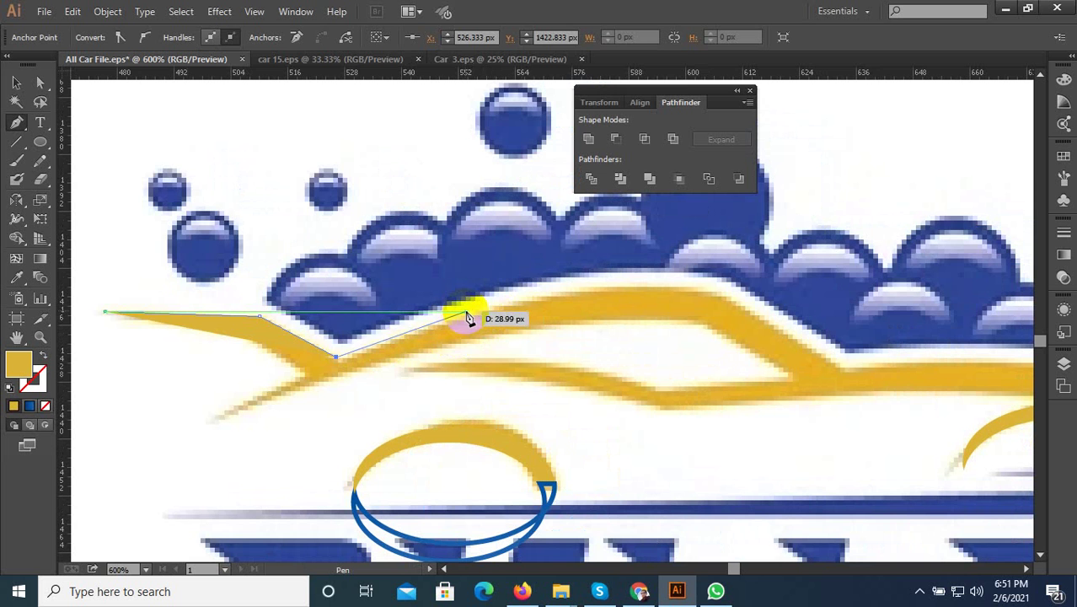
click(466, 311)
click(660, 285)
click(727, 296)
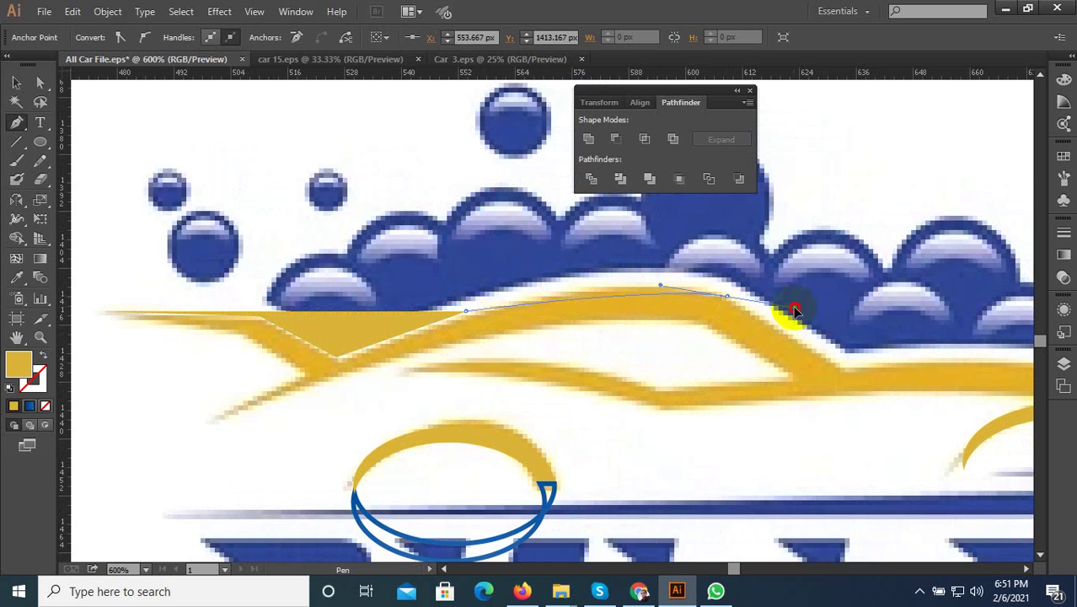
click(841, 364)
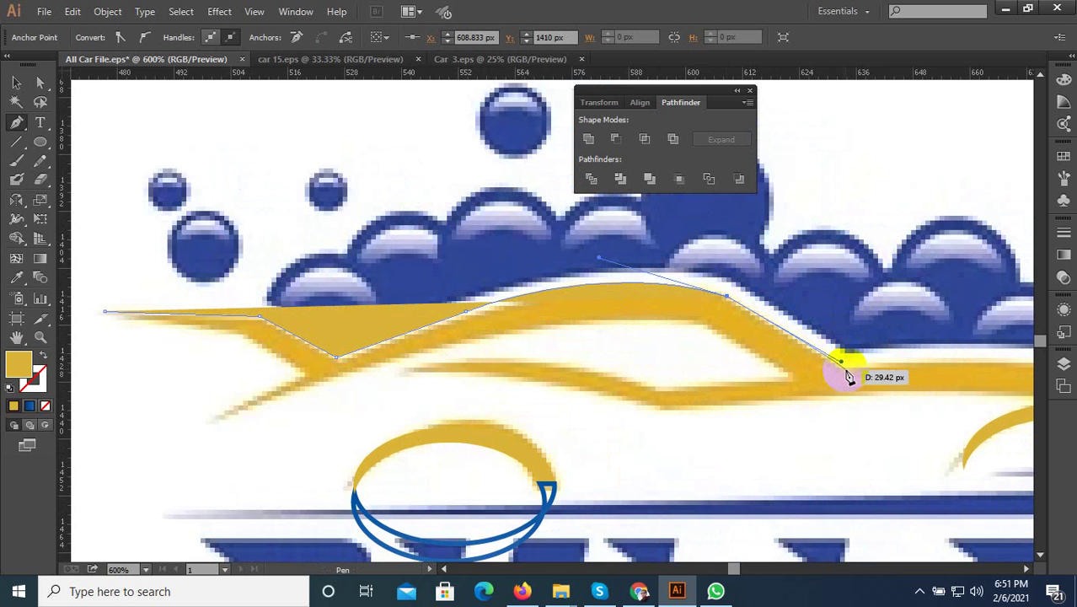
- Pan forward and extend the outline along the roofline to an anchor at the car's nose
drag(860, 373, 608, 356)
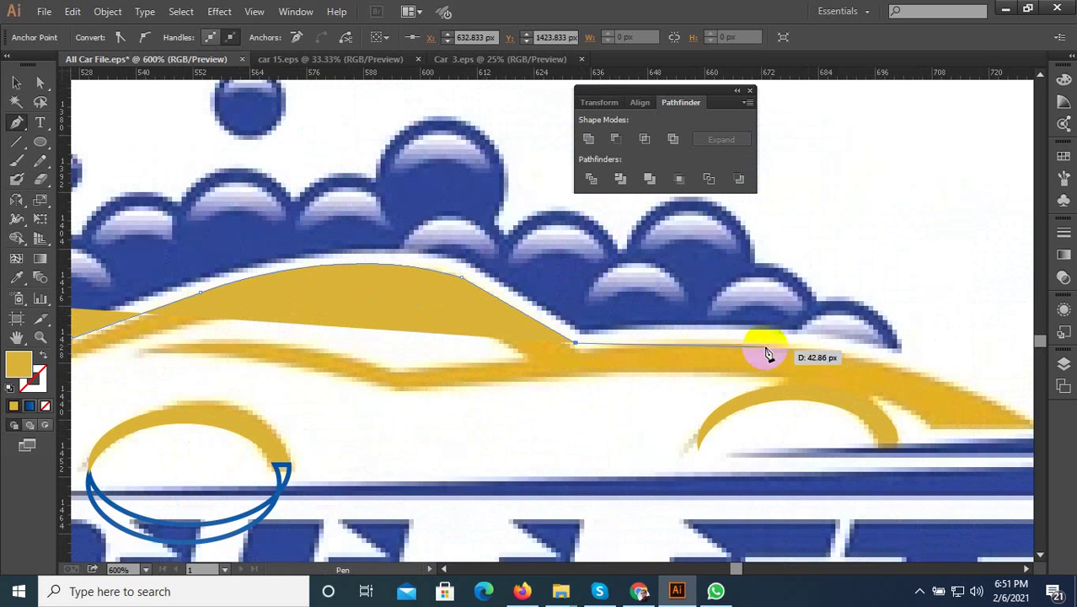
click(688, 342)
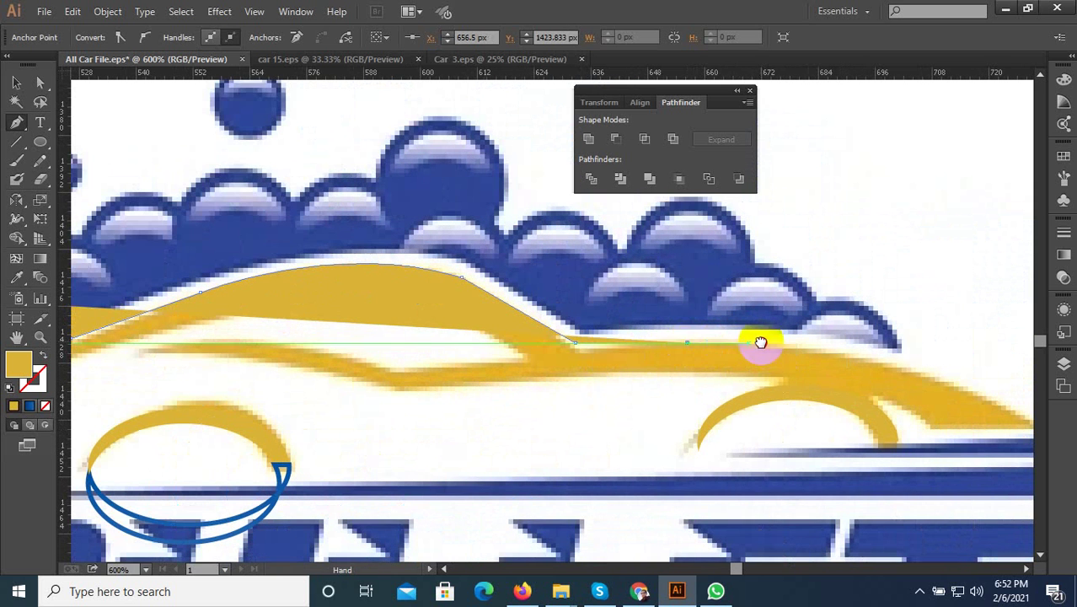
scroll(759, 344, right, 3)
scroll(760, 344, down, 1)
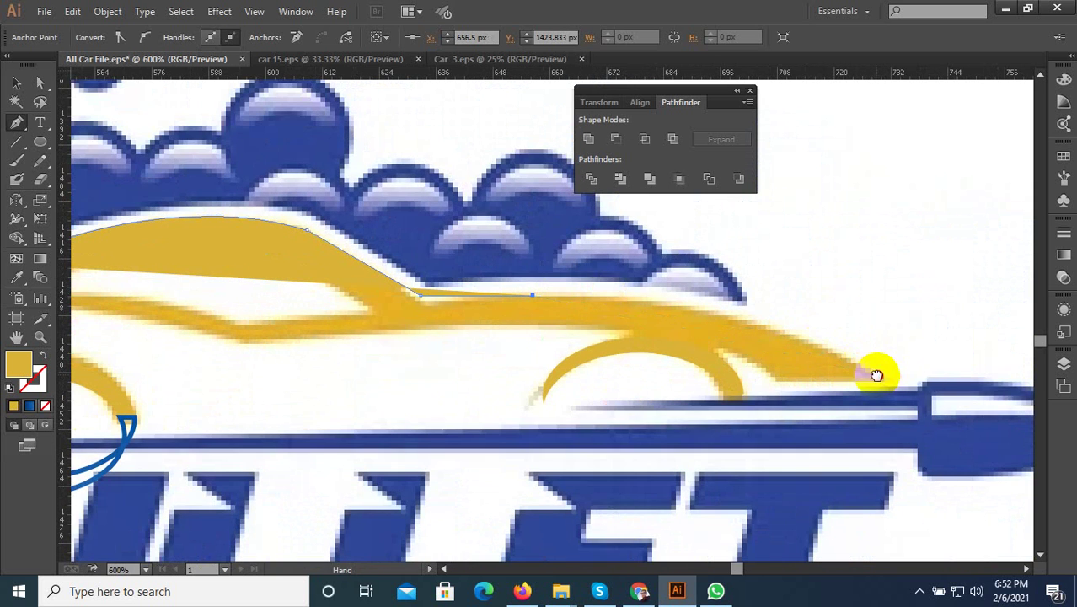
mouse_move(876, 375)
mouse_down()
mouse_move(652, 326)
mouse_move(788, 431)
mouse_up()
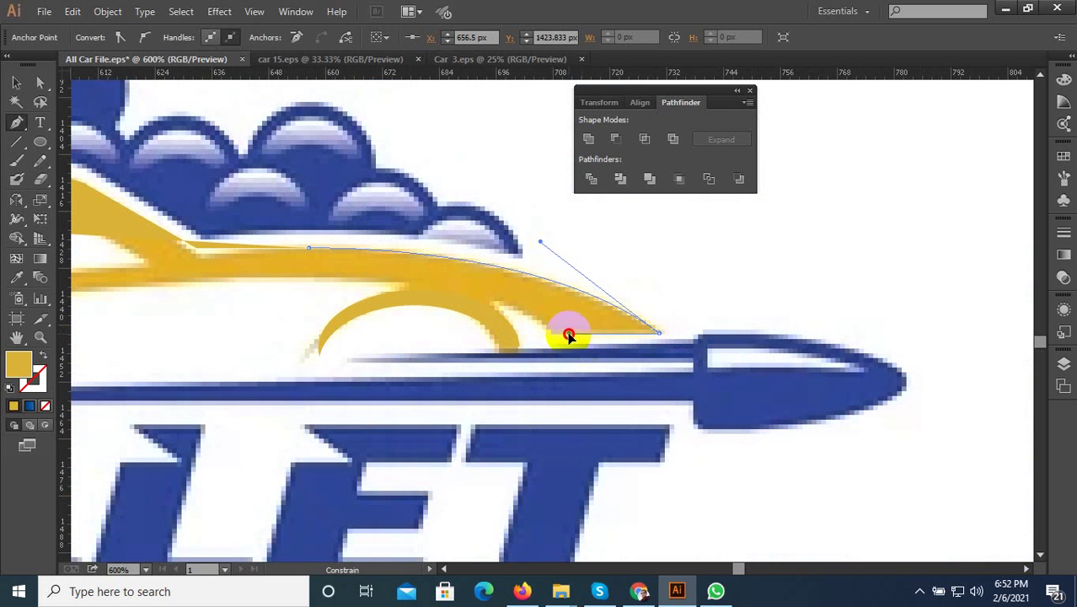
click(550, 337)
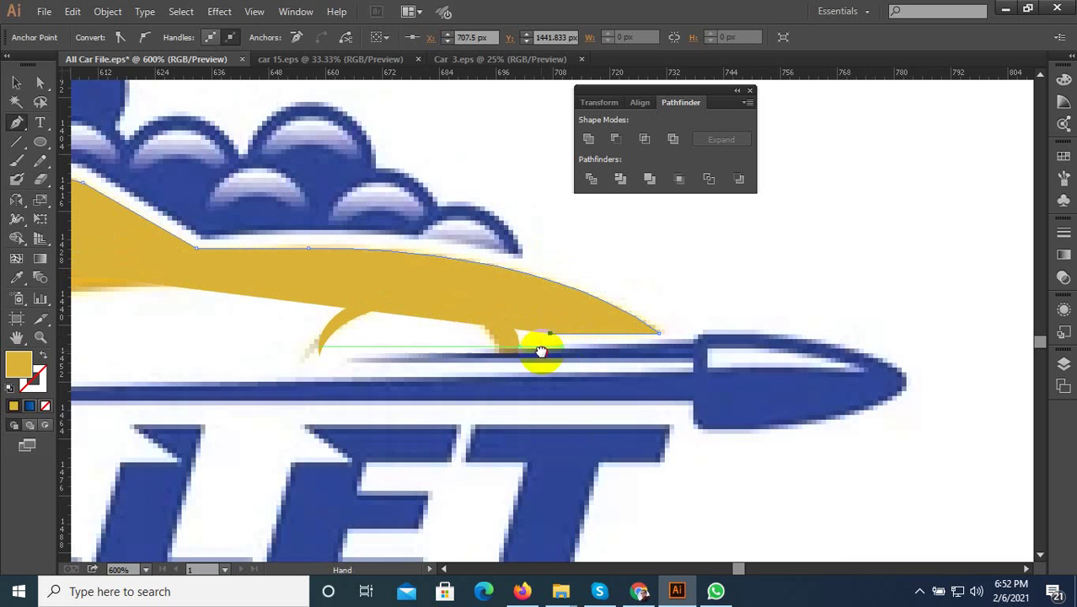
drag(540, 352, 799, 356)
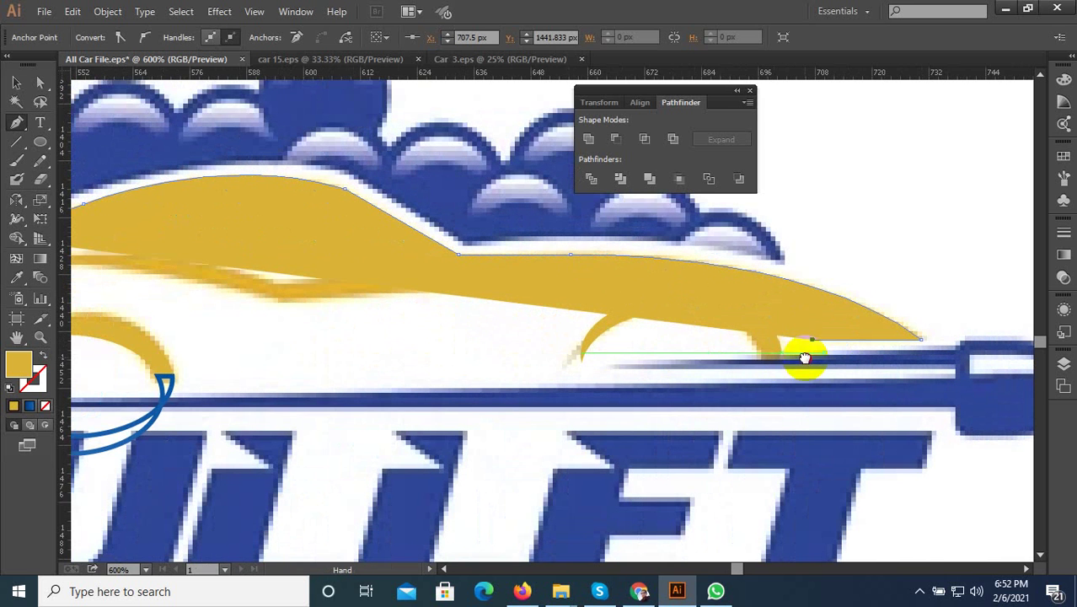
- Show the path as a yellow outline with no fill and curve an anchor along the stripe's lower edge
click(45, 359)
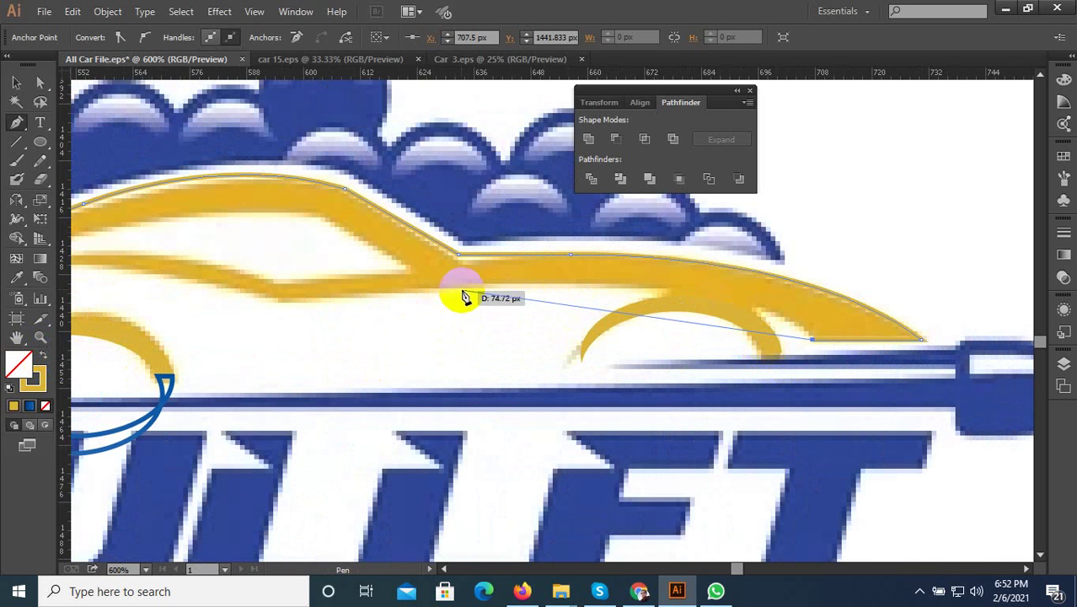
drag(463, 291, 168, 310)
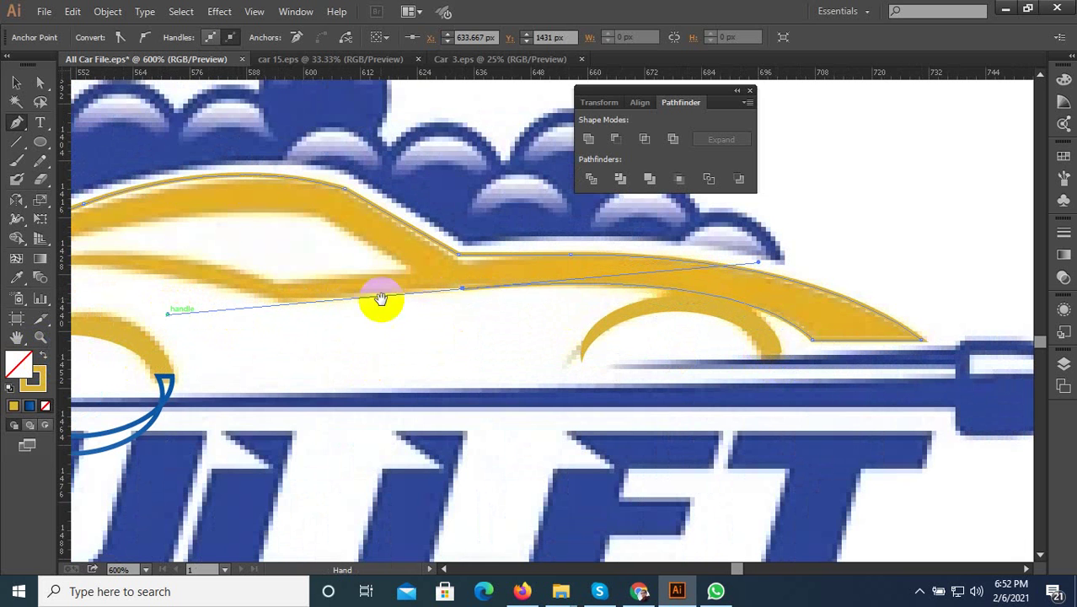
key(space)
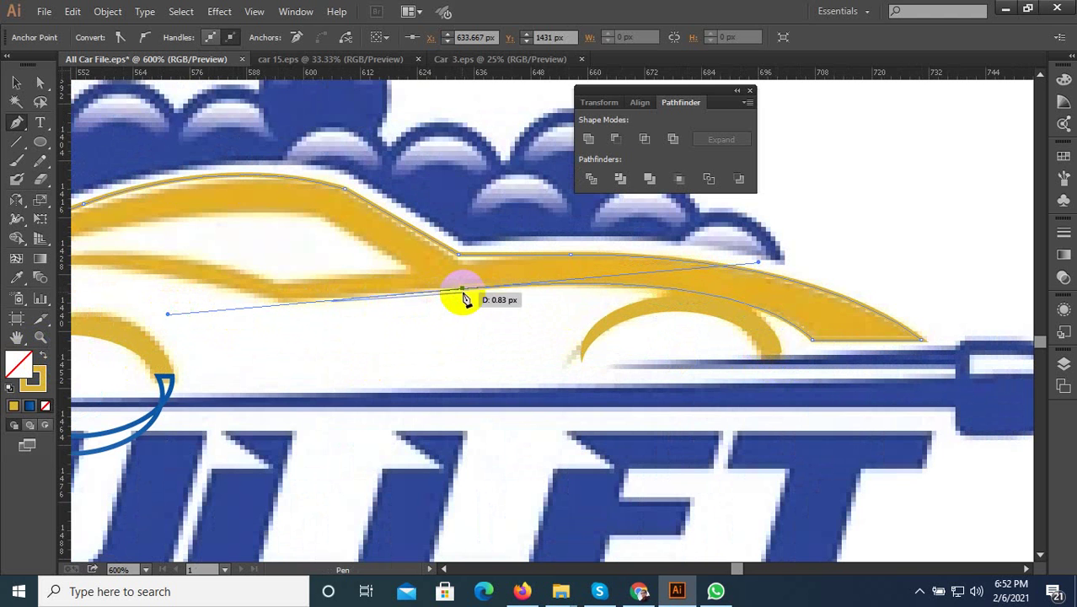
scroll(721, 294, down, 3)
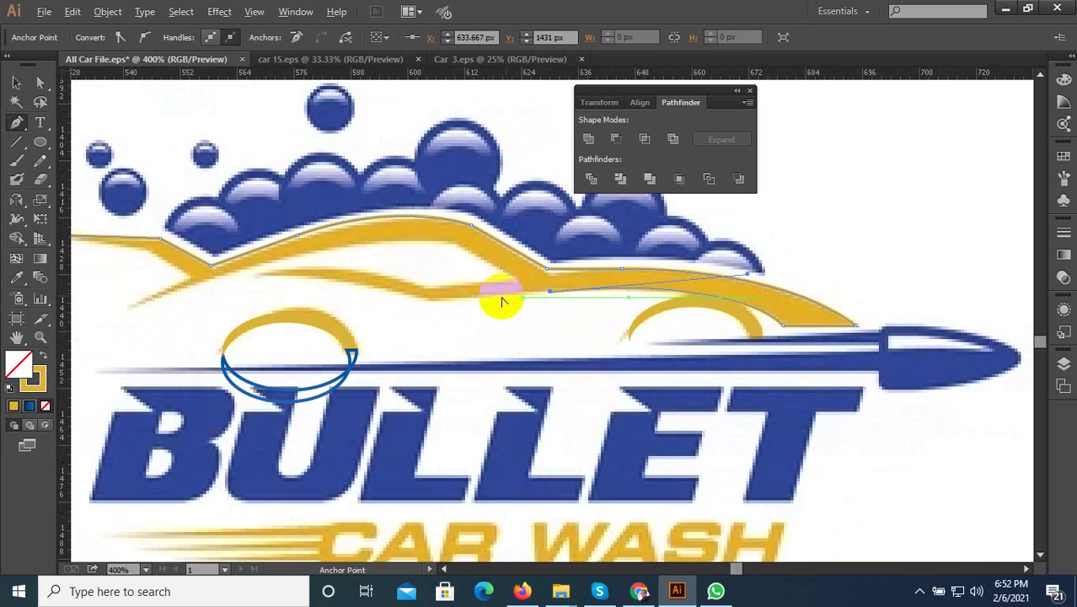
scroll(500, 300, up, 4)
- Continue anchors under the stripe toward the rear, curving to the inner window stripe's tip
click(354, 313)
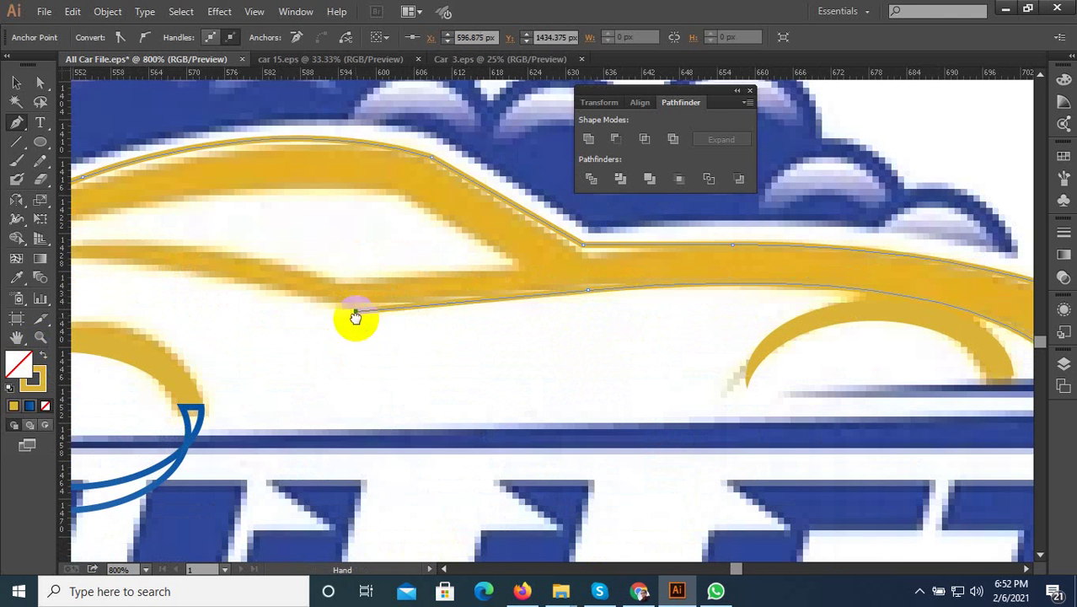
drag(356, 313, 608, 355)
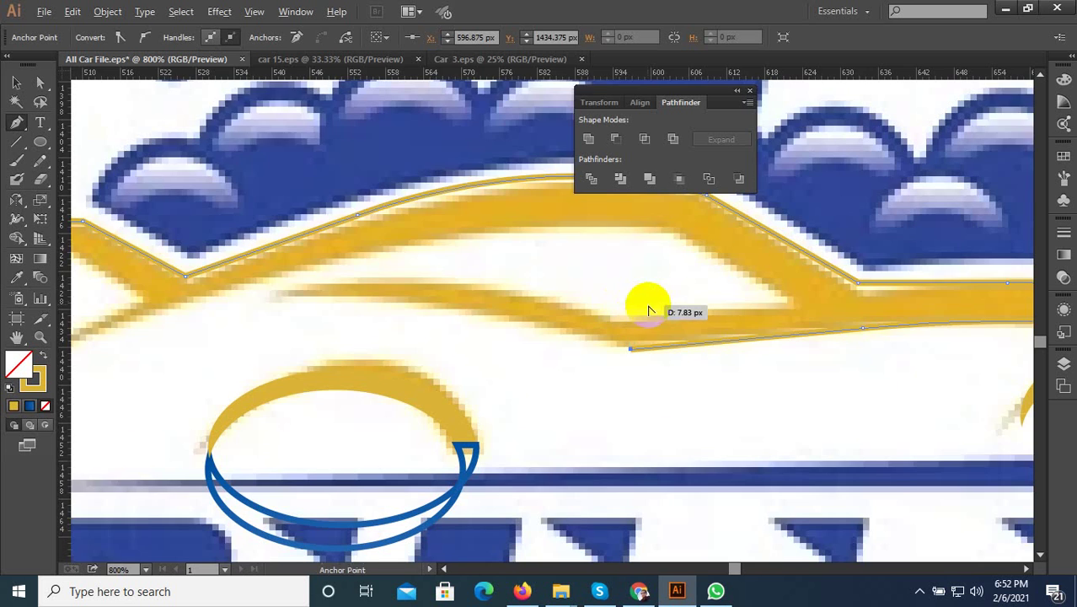
scroll(644, 300, down, 1)
click(373, 298)
drag(327, 299, 190, 302)
- Trace the window's lower edge with a curved anchor and a sharp corner at its lower corner
click(373, 298)
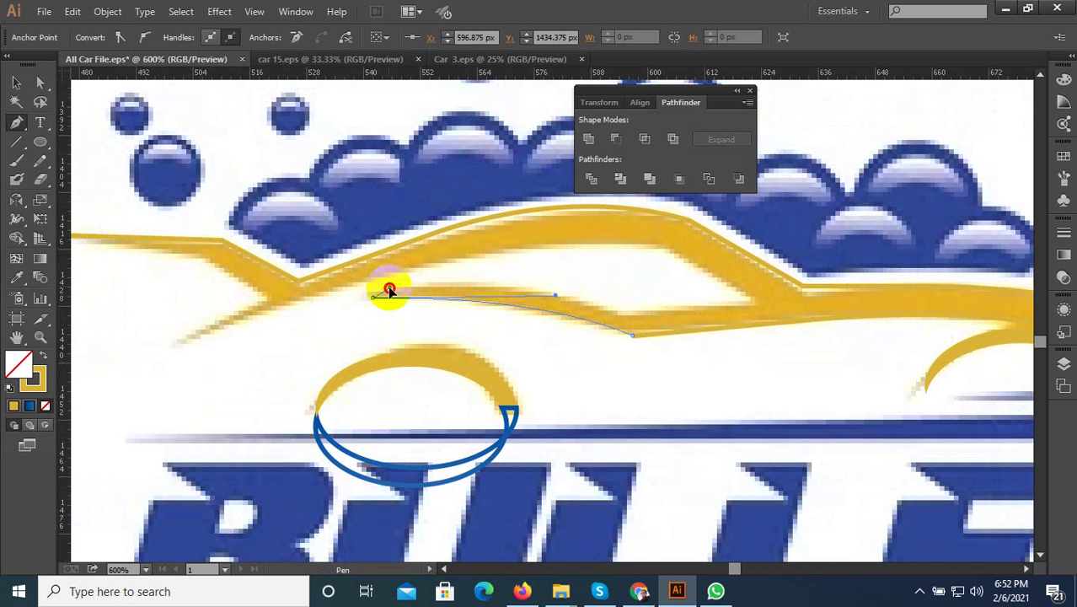
mouse_move(632, 333)
mouse_down()
mouse_move(633, 321)
mouse_move(746, 357)
mouse_up()
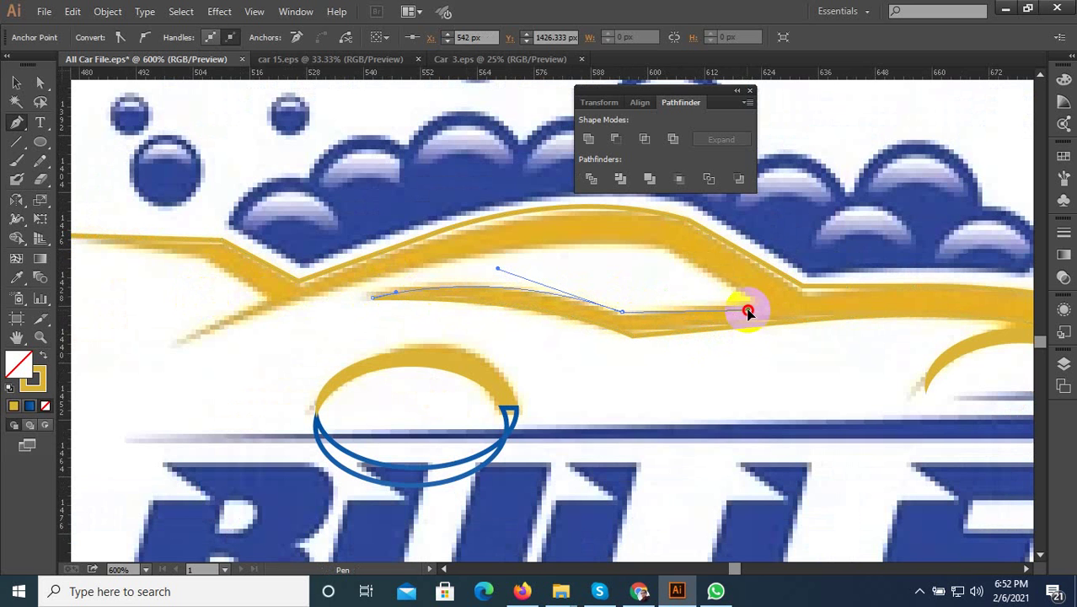
key(ctrl+plus)
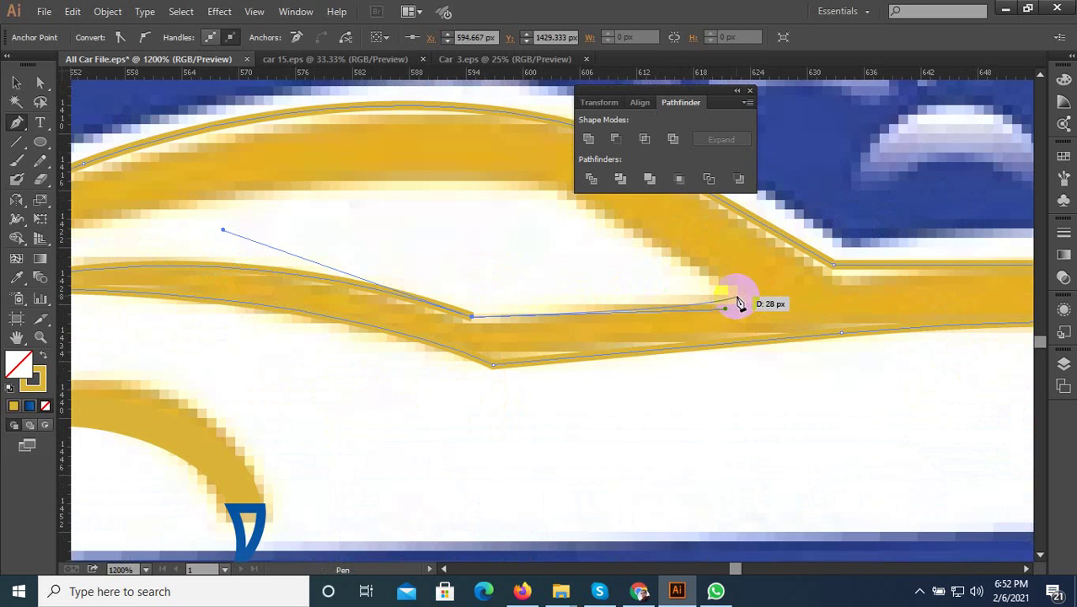
mouse_move(471, 317)
mouse_down()
mouse_move(500, 318)
mouse_move(475, 327)
mouse_up()
click(471, 326)
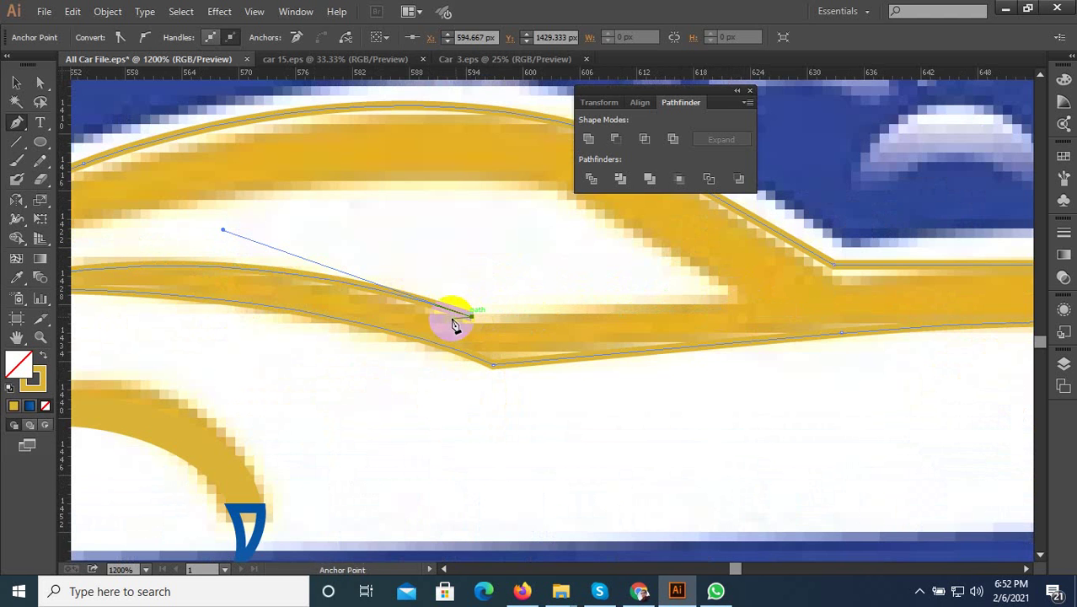
scroll(472, 326, down, 1)
- Add a sharp corner where the window meets the roof stripe and curve up its inner edge
drag(645, 317, 698, 314)
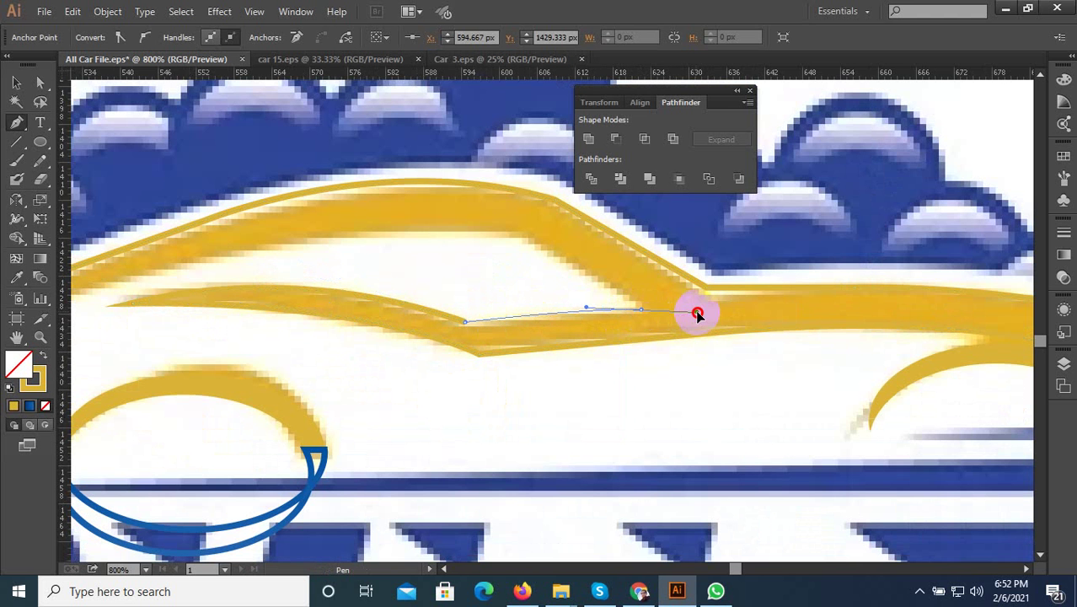
click(641, 309)
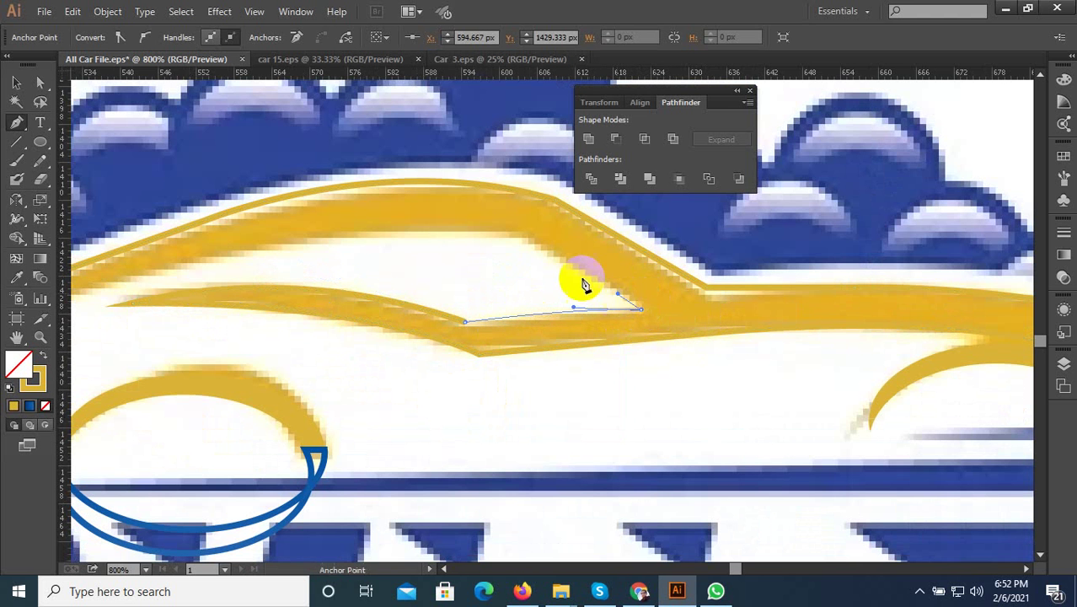
click(511, 234)
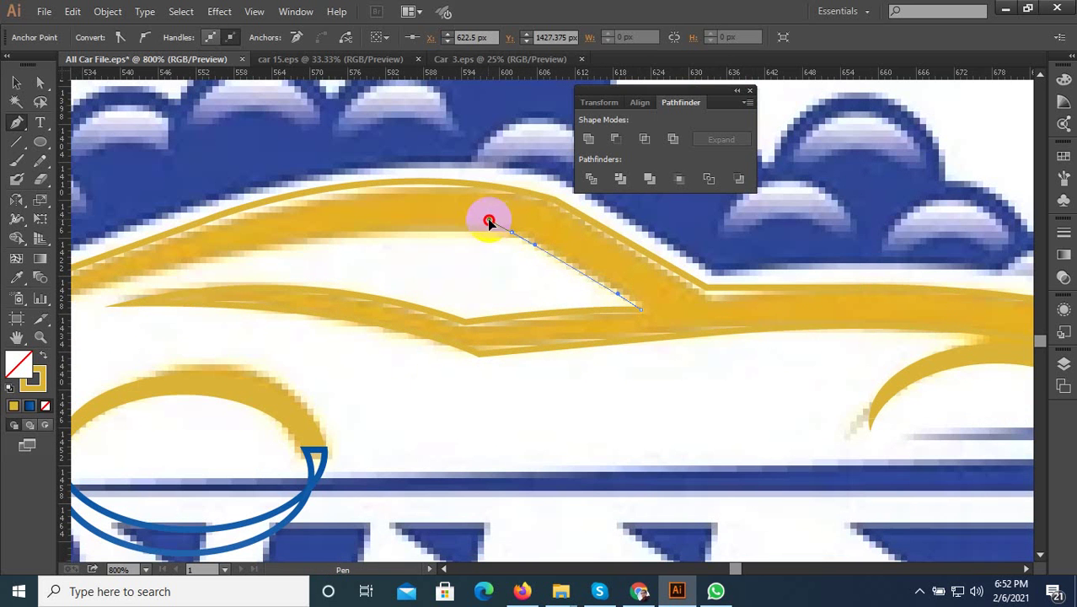
drag(489, 222, 487, 219)
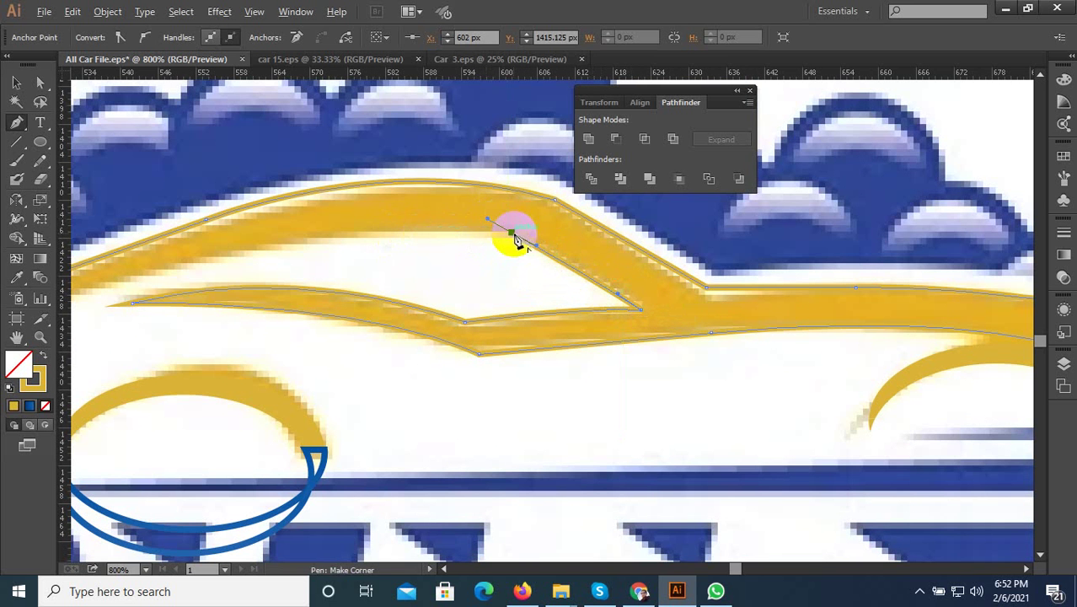
scroll(690, 284, down, 2)
scroll(793, 249, down, 1)
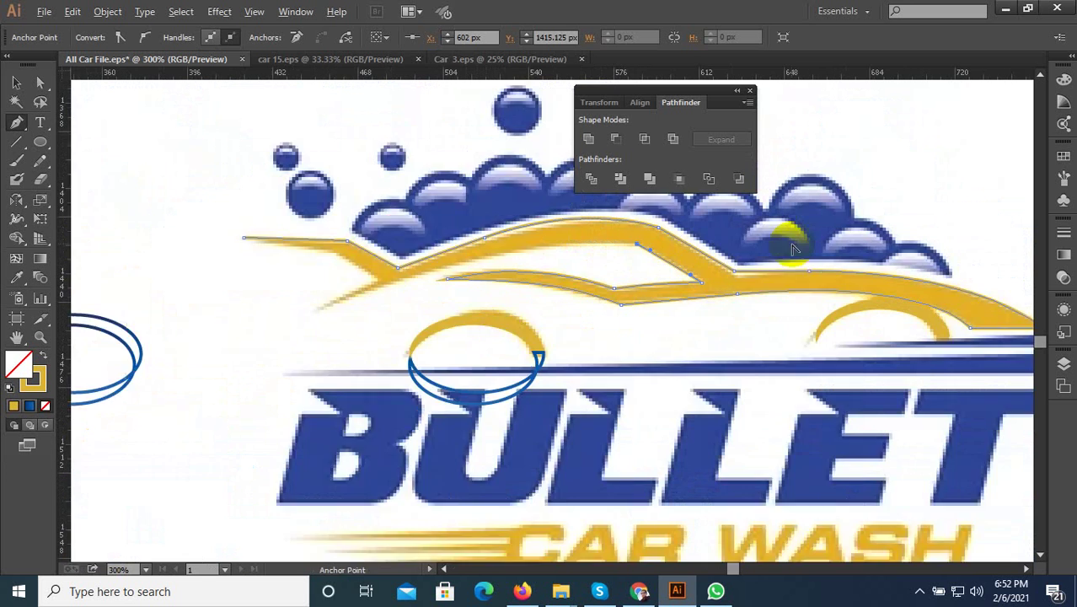
- Trace the rear swoosh's lower and top edges and close the path at its starting anchor
scroll(435, 301, up, 1)
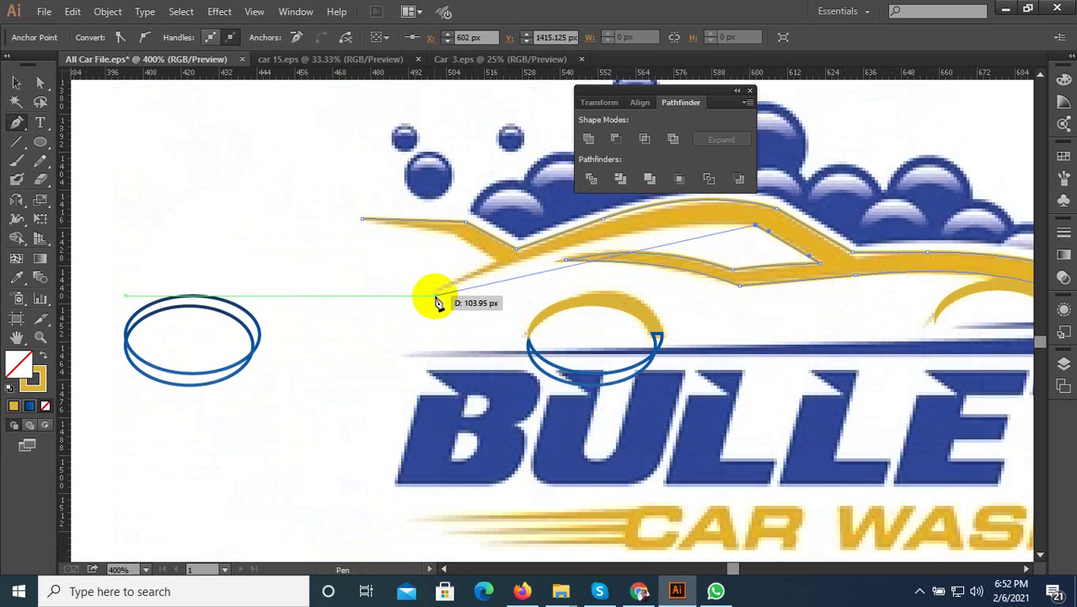
mouse_move(439, 291)
mouse_down()
mouse_move(242, 377)
mouse_move(461, 281)
mouse_move(480, 252)
mouse_up()
scroll(481, 252, up, 3)
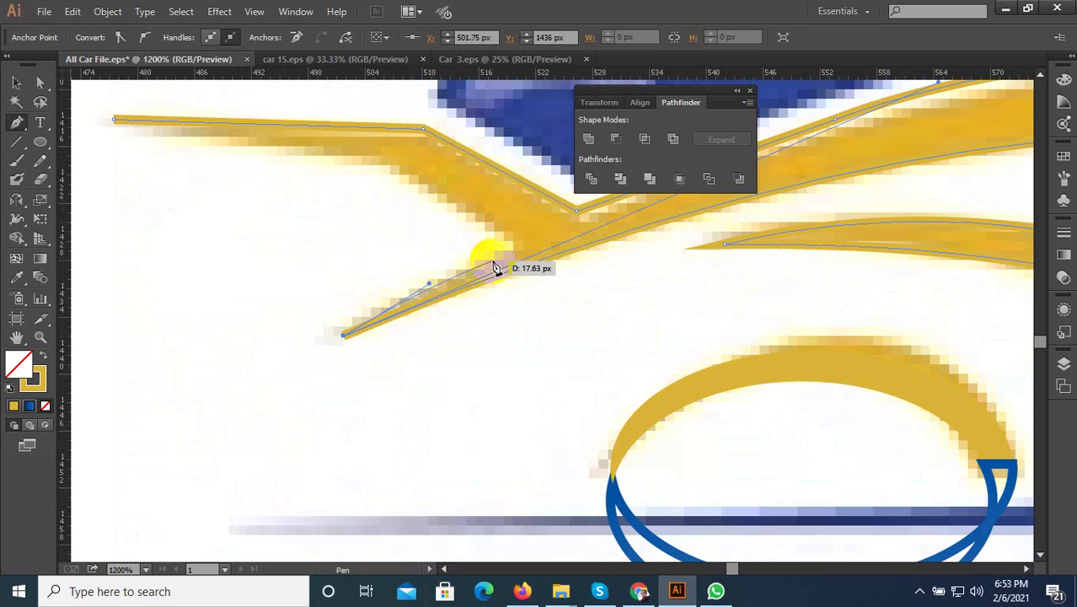
click(512, 246)
scroll(555, 250, down, 2)
click(464, 195)
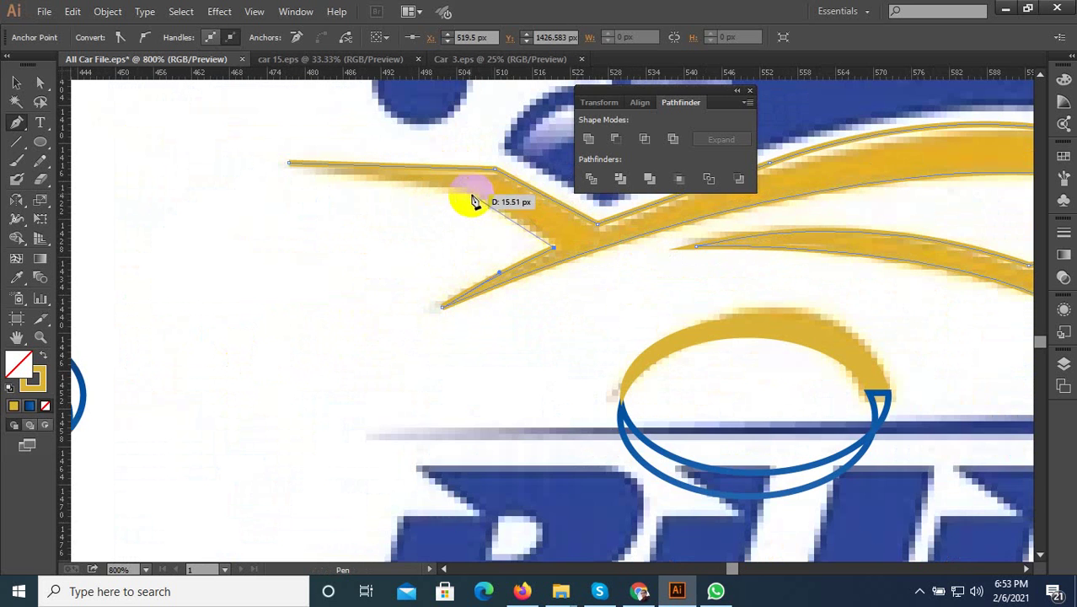
mouse_move(289, 162)
mouse_down()
mouse_move(308, 179)
mouse_move(288, 164)
mouse_up()
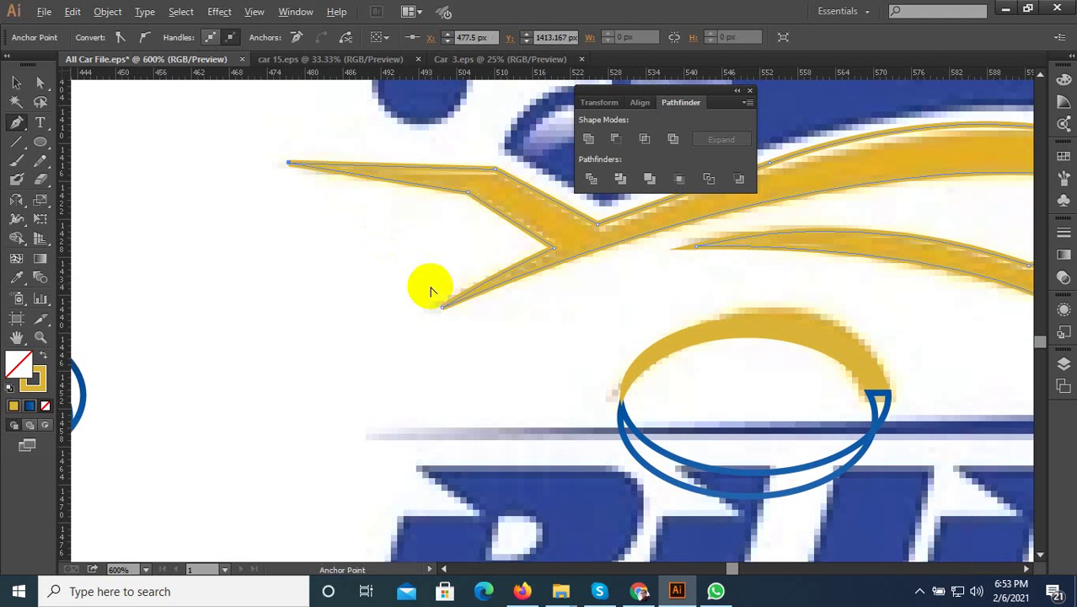
scroll(428, 288, down, 2)
- Fill the closed car-stripe path with the swoosh's sampled yellow and deselect it
click(632, 221)
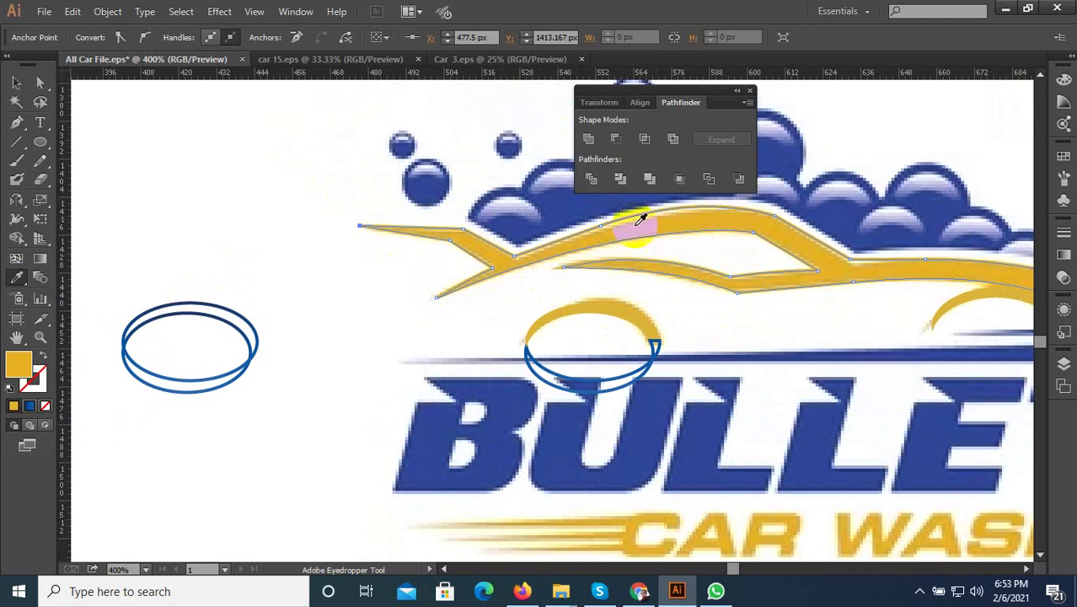
scroll(632, 224, down, 3)
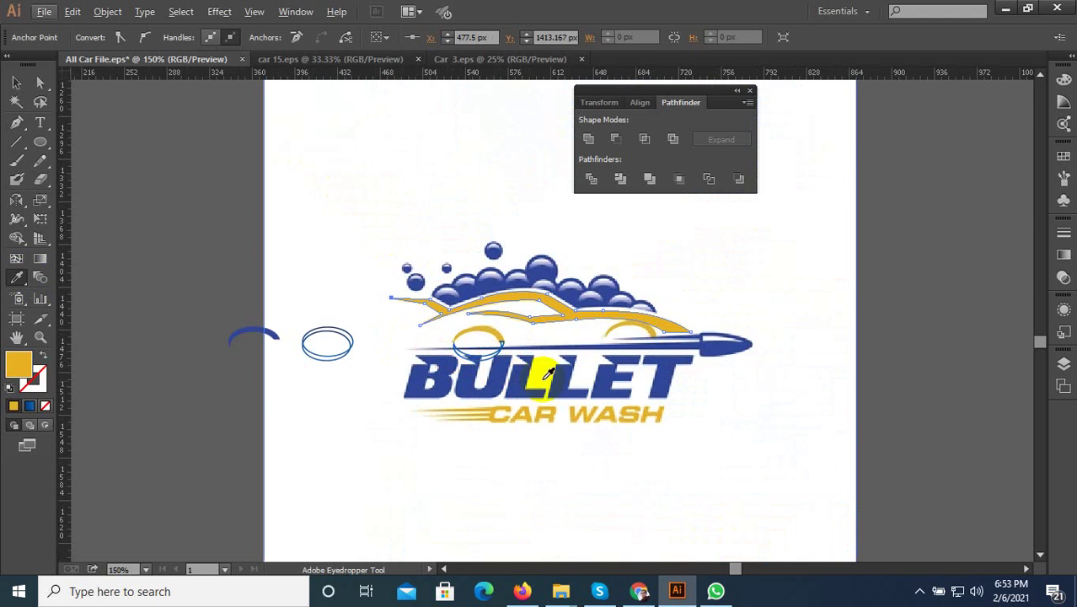
click(18, 84)
click(385, 193)
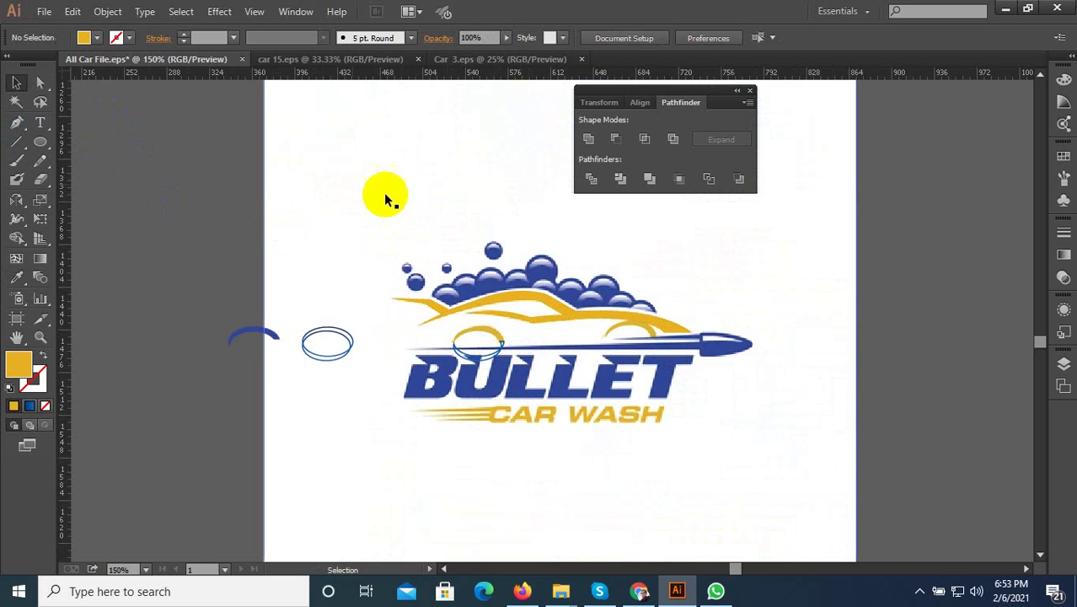
scroll(420, 269, up, 2)
scroll(470, 358, up, 3)
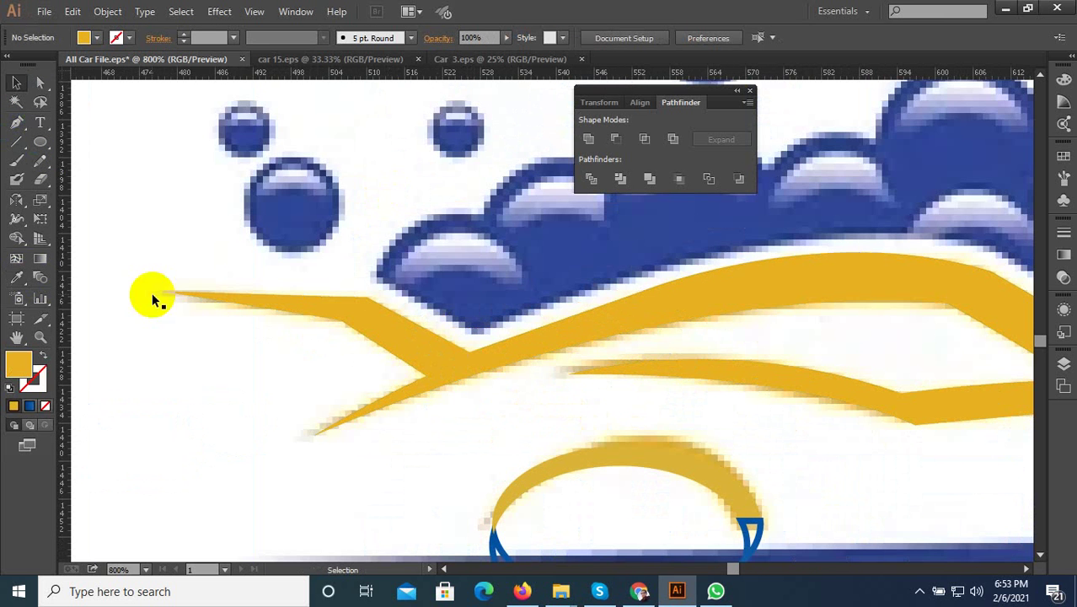
click(43, 164)
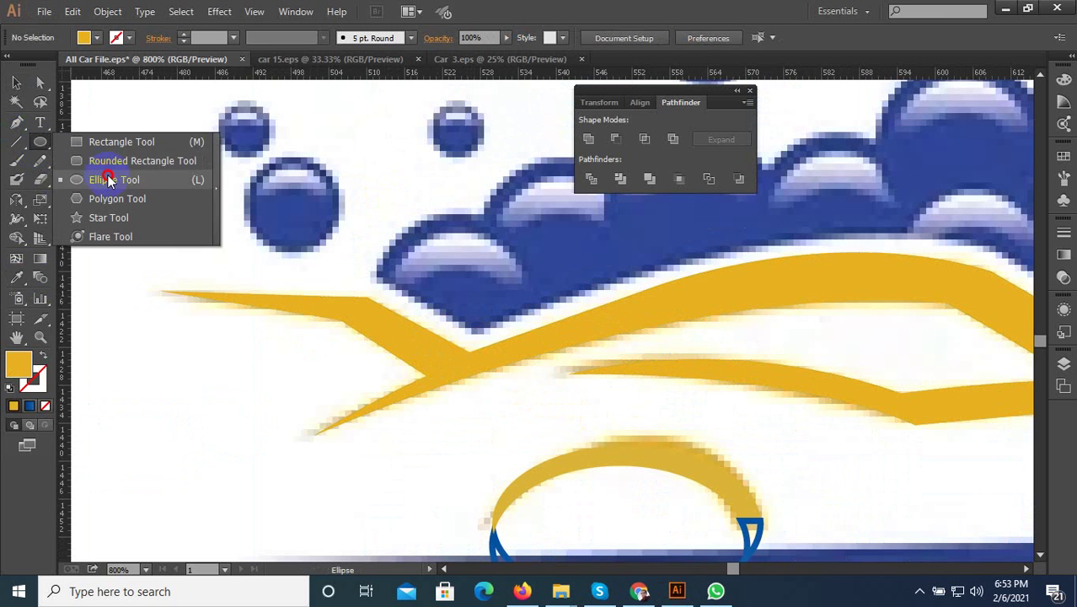
- Draw an unfilled, yellow-outlined circle over one of the logo's small bubbles
drag(42, 152, 108, 178)
drag(278, 203, 338, 257)
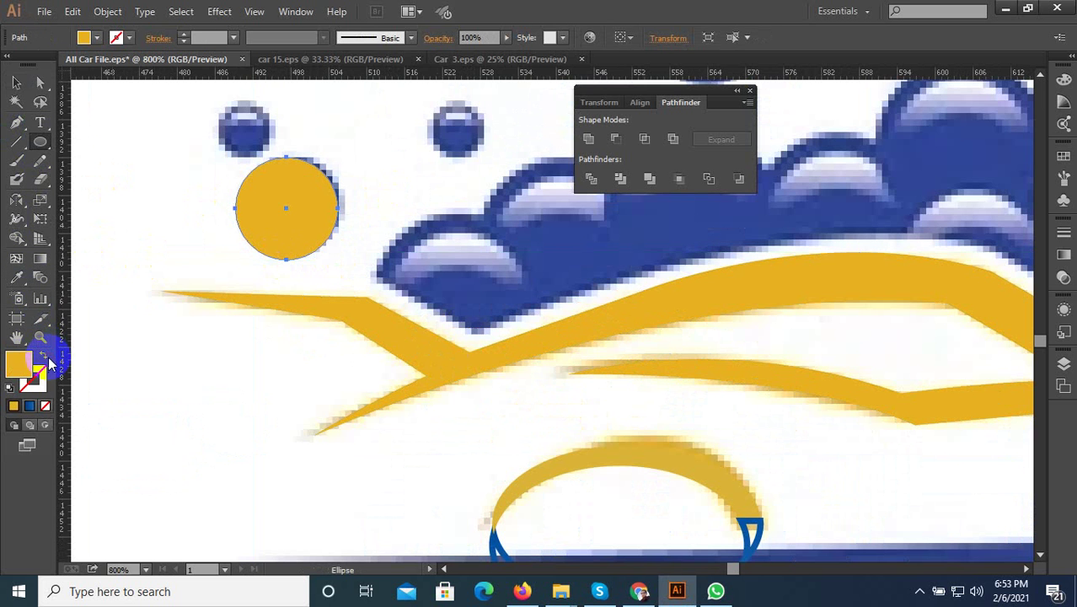
click(46, 358)
click(16, 82)
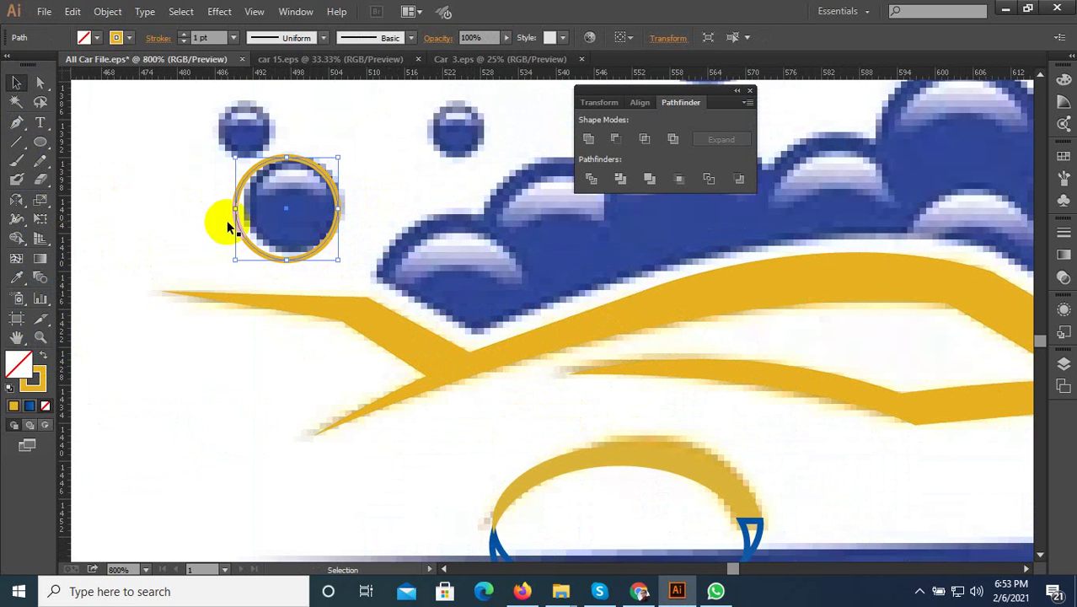
scroll(320, 169, up, 1)
drag(320, 163, 354, 177)
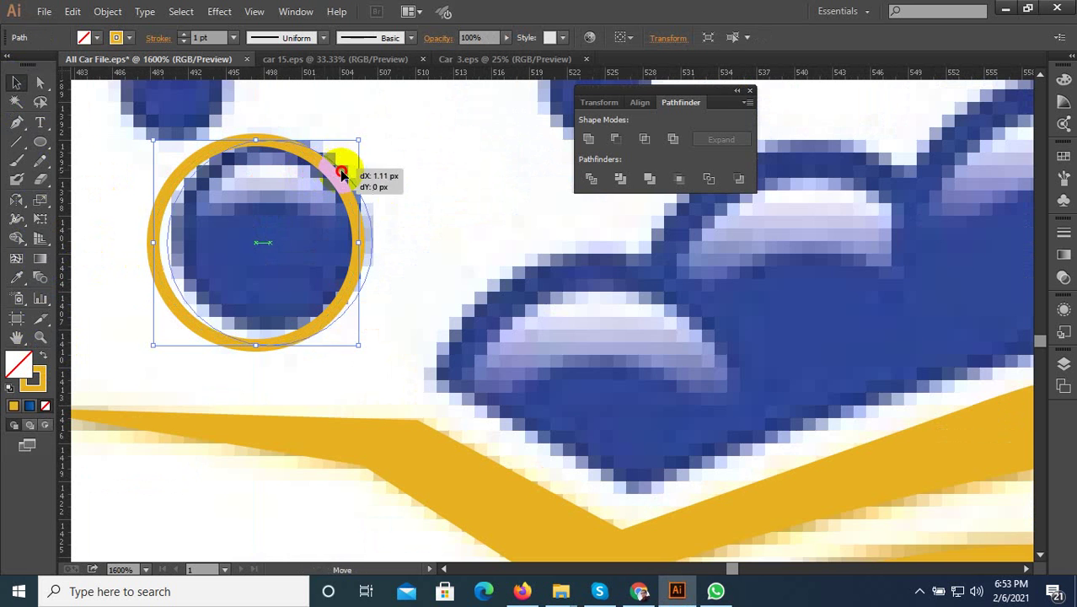
scroll(354, 177, down, 1)
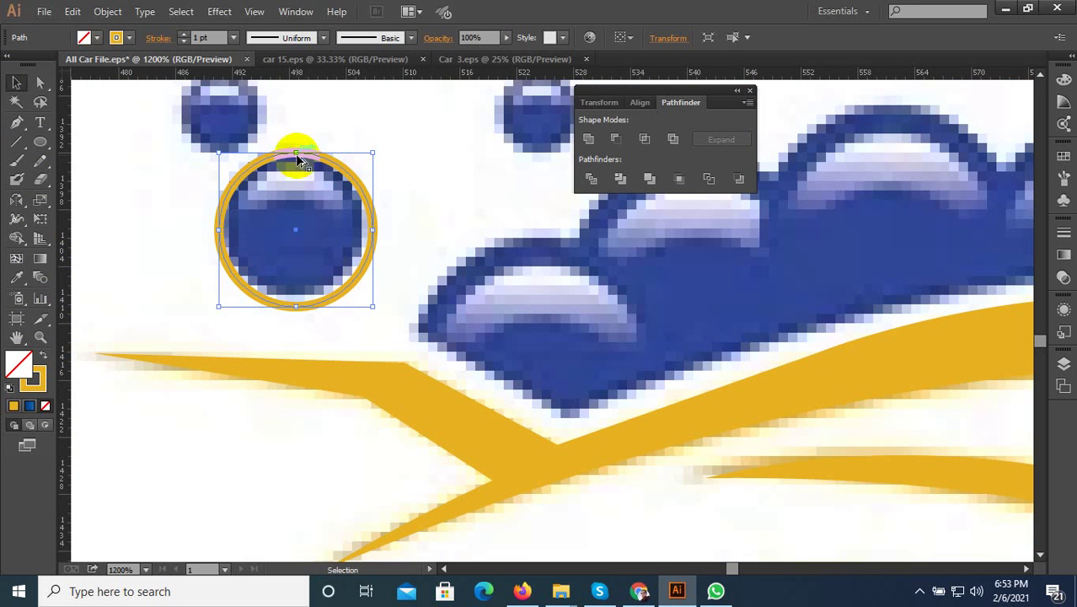
drag(300, 159, 300, 160)
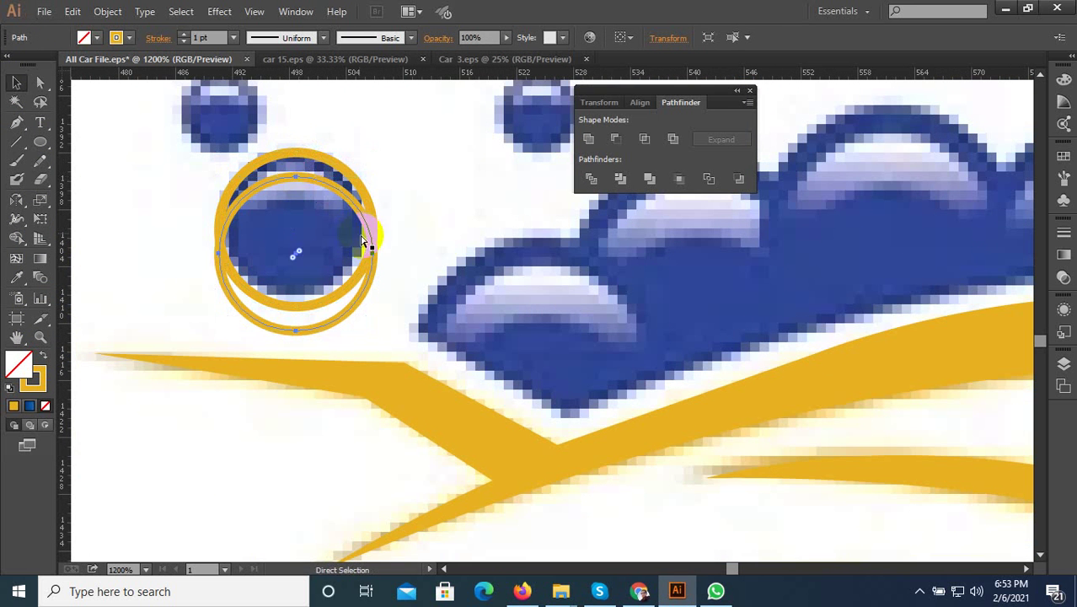
- Paste a copy of the ring circle in front and scale it down concentrically inside the ring
click(108, 11)
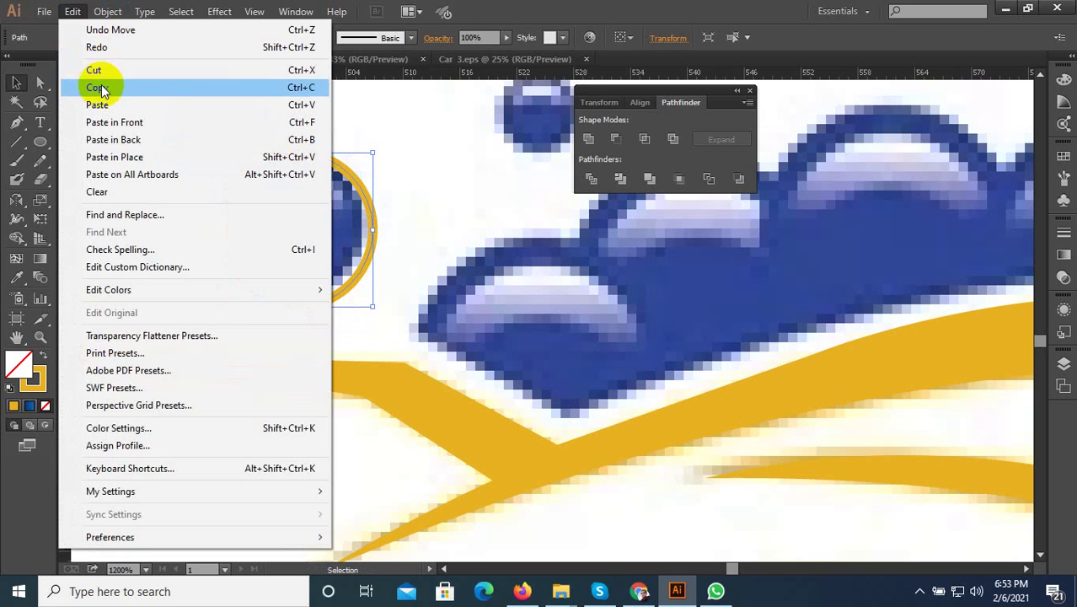
click(93, 88)
click(73, 11)
click(125, 104)
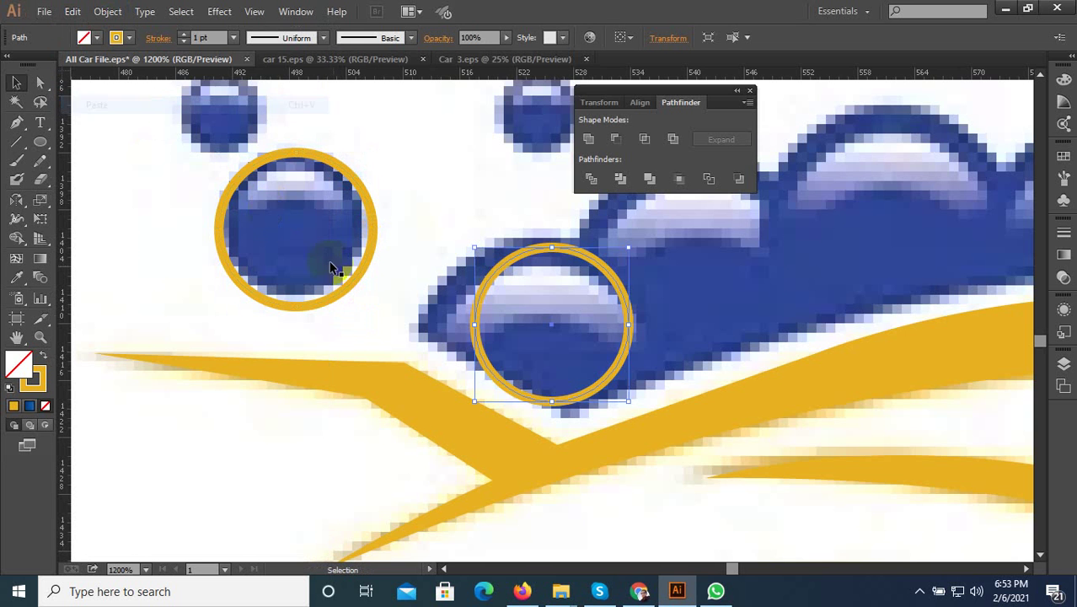
drag(530, 342, 320, 241)
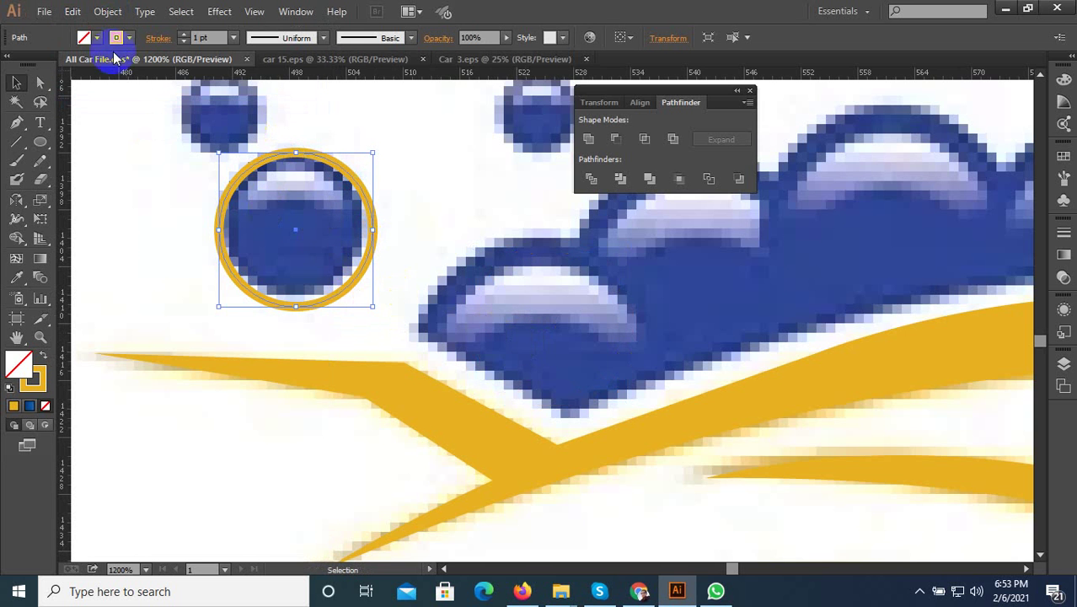
click(73, 11)
click(95, 88)
click(74, 11)
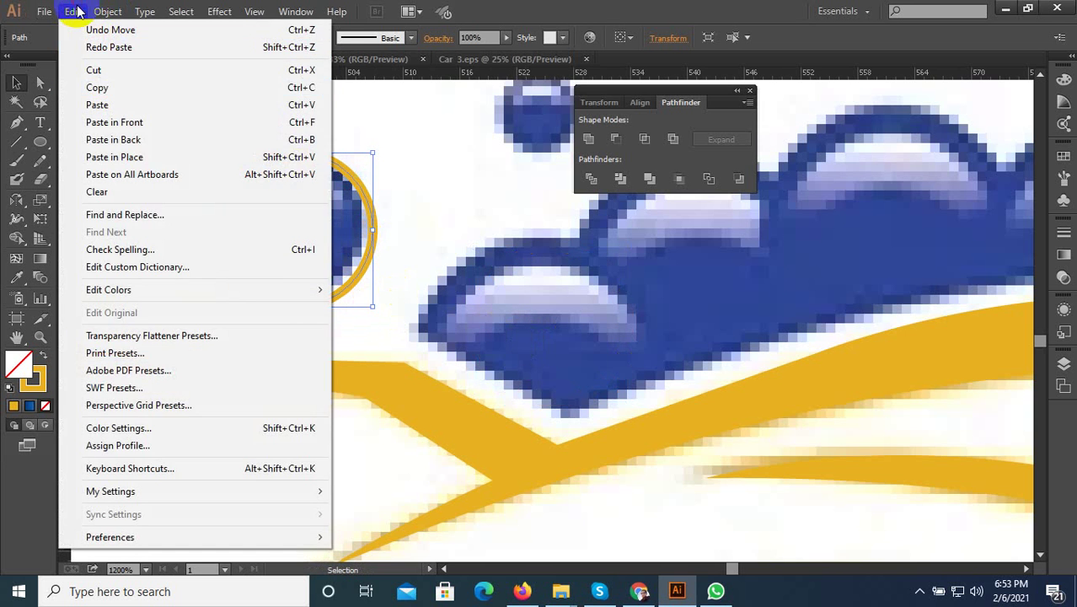
click(113, 122)
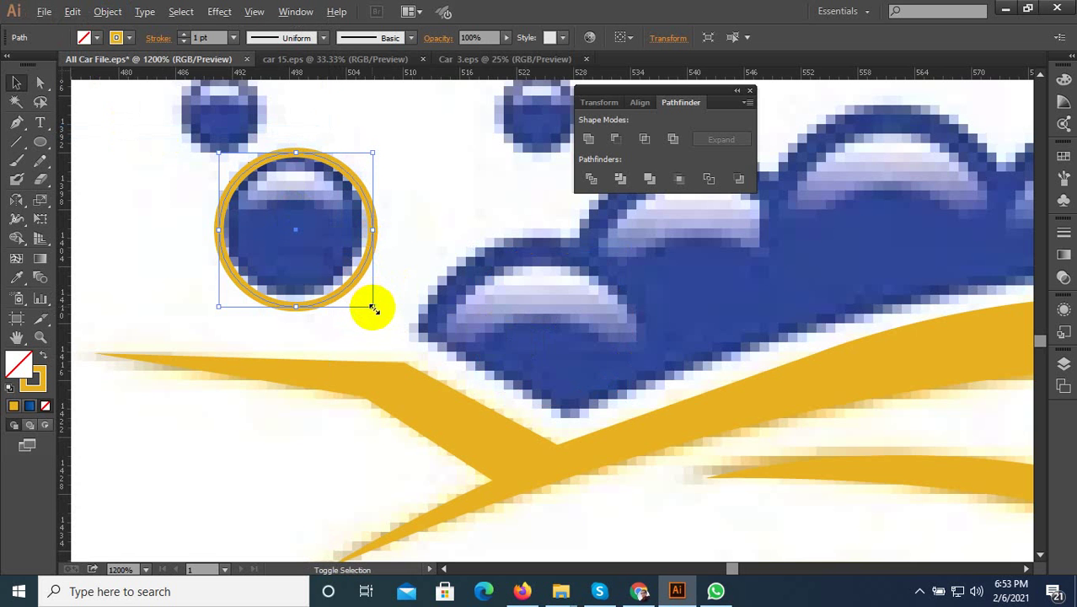
drag(373, 308, 353, 287)
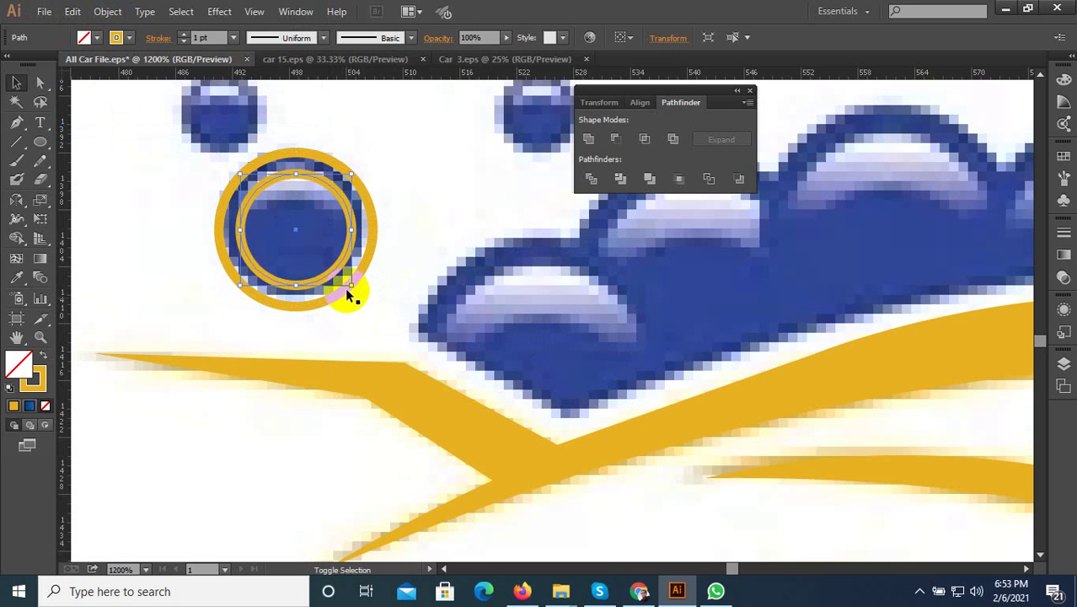
- Make the inner circle a solid yellow disc and enlarge it to about 12.5 px within the ring
scroll(271, 170, up, 1)
click(278, 161)
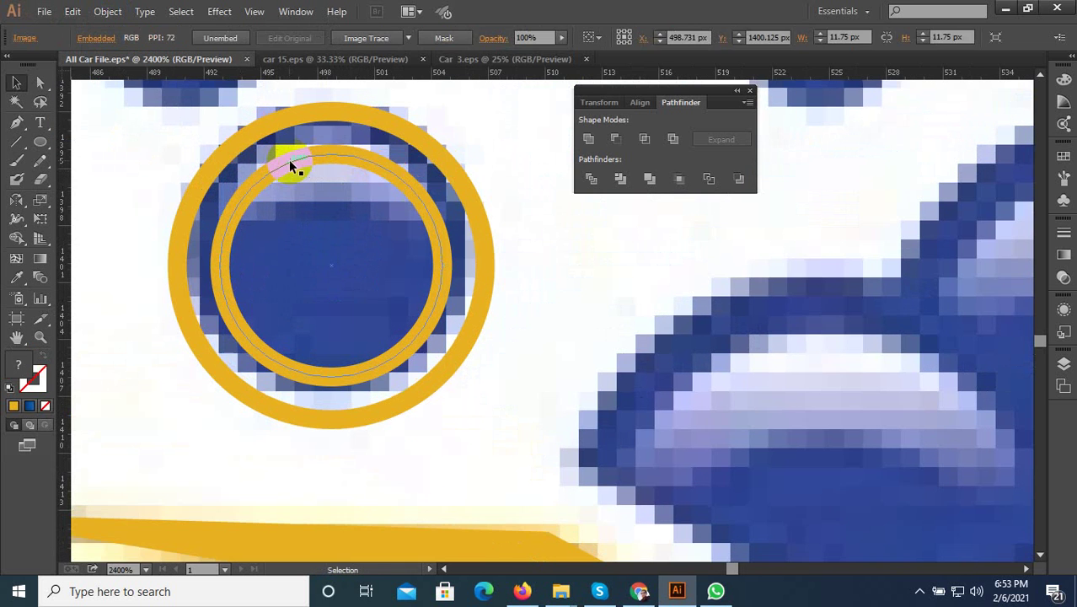
click(300, 157)
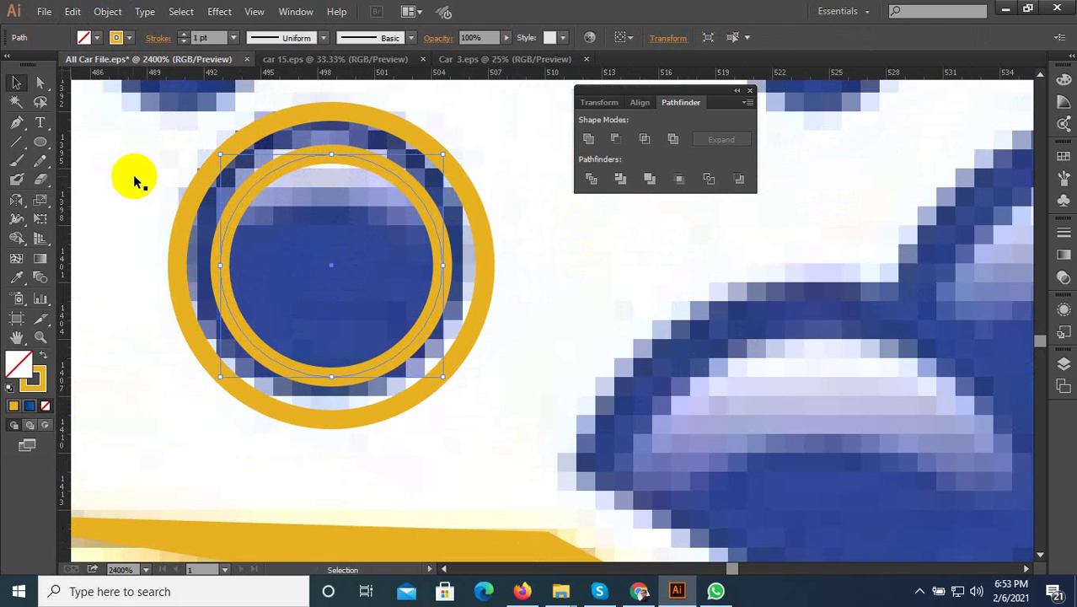
click(44, 360)
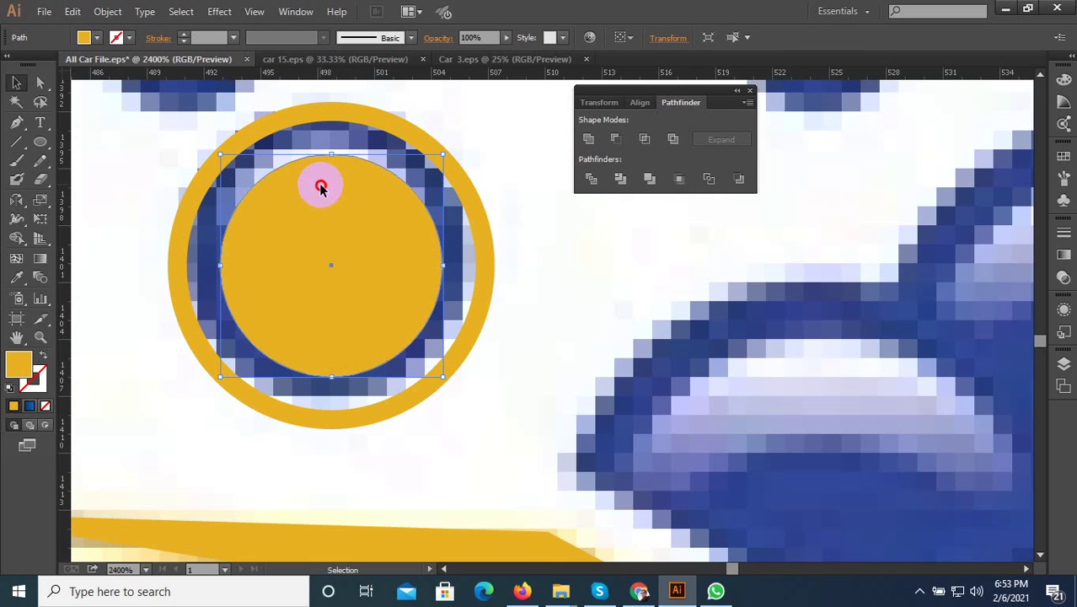
drag(320, 180, 319, 178)
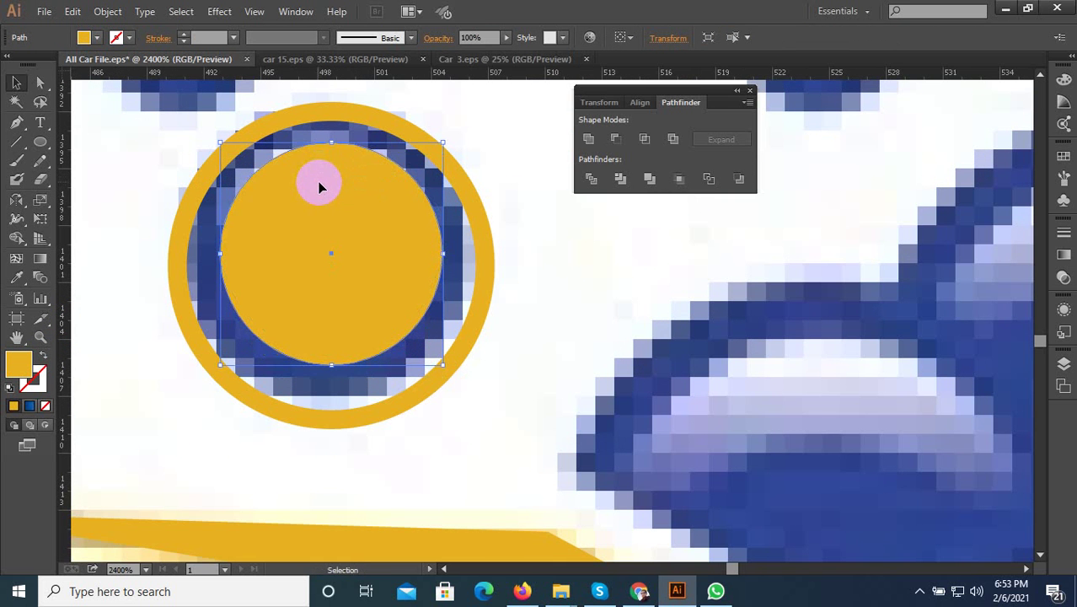
shift+click(451, 173)
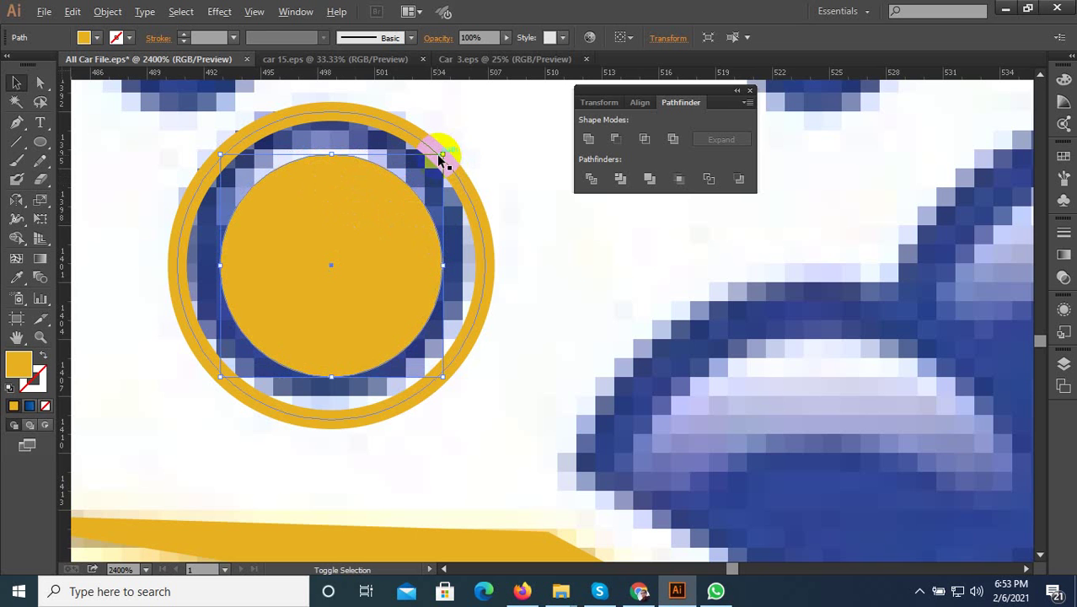
drag(444, 155, 455, 147)
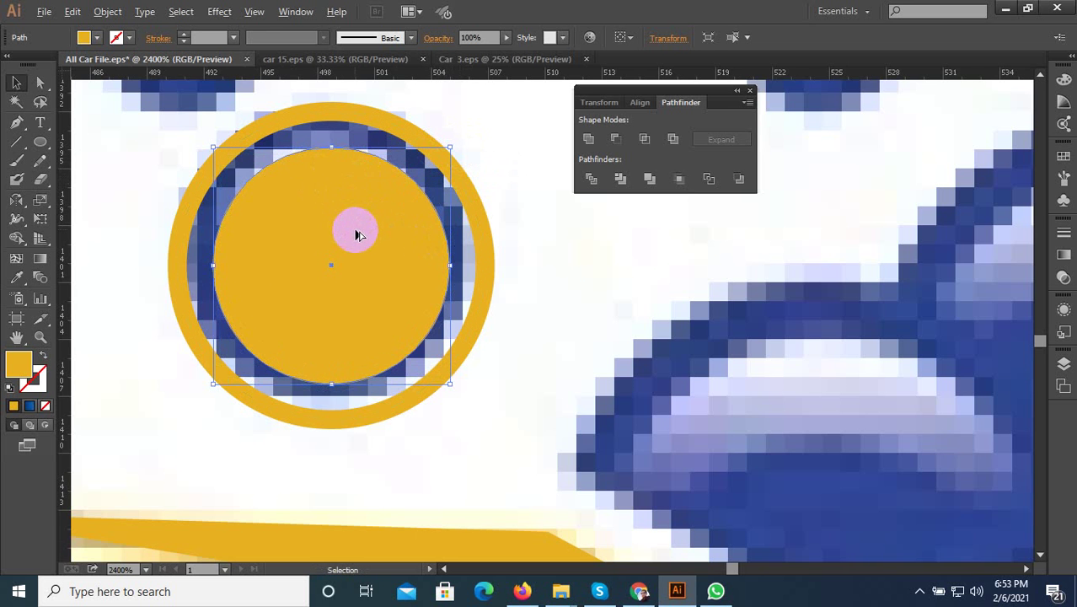
scroll(356, 234, down, 1)
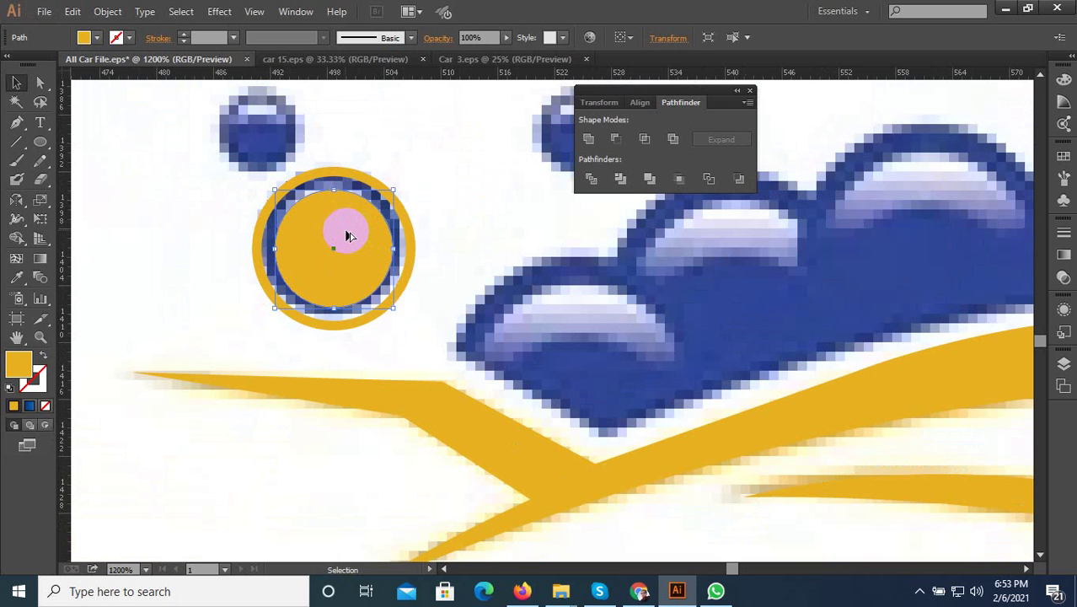
scroll(325, 242, up, 1)
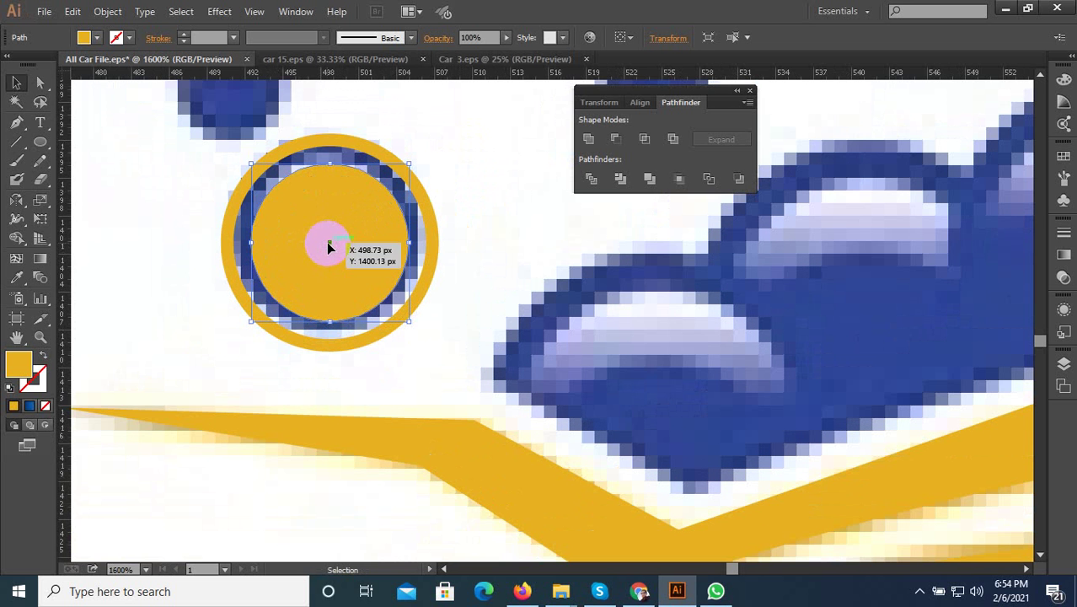
- Copy and paste the disc, then remove the extra pasted copy and undo a stray paste
click(74, 12)
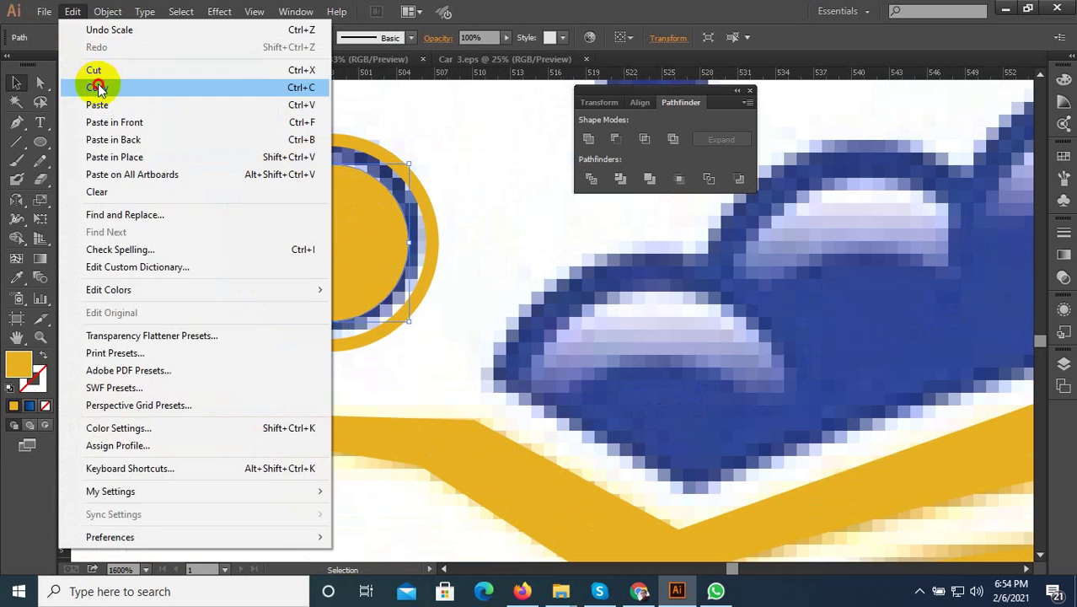
click(75, 13)
click(75, 12)
click(131, 104)
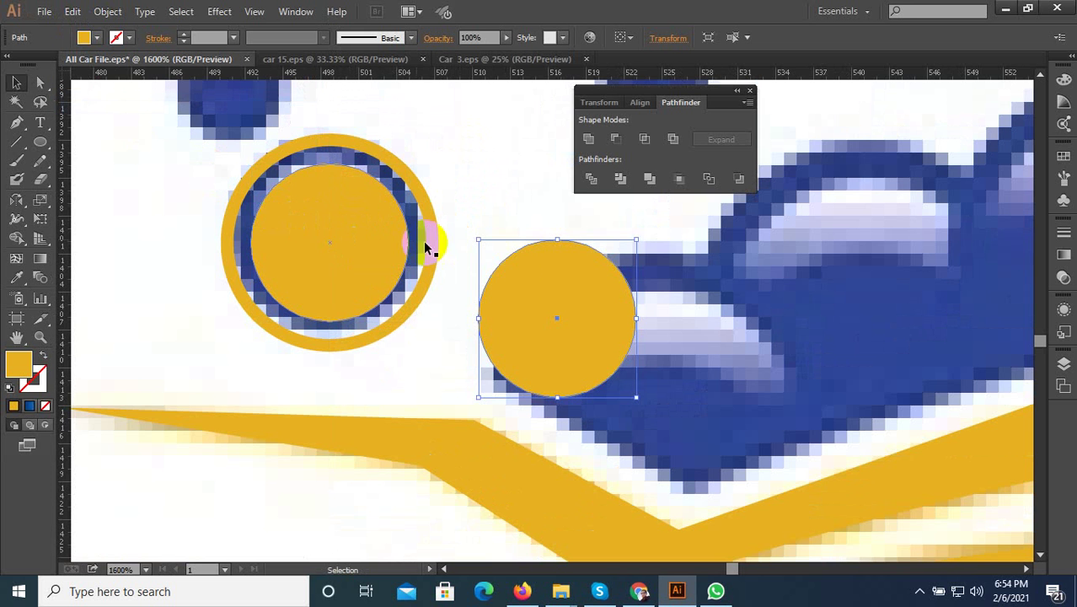
drag(520, 298, 337, 240)
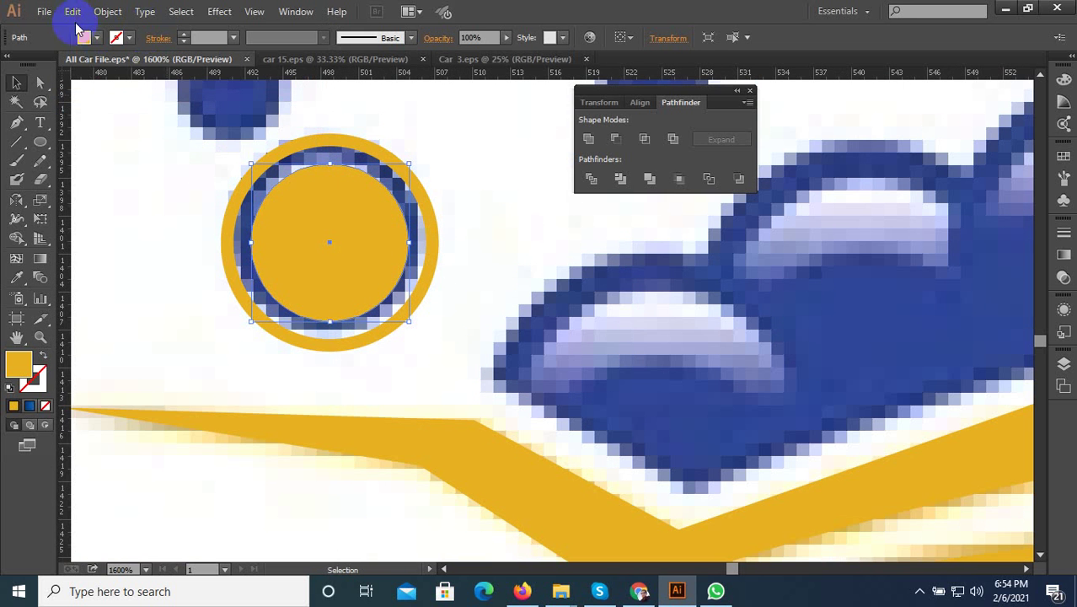
click(74, 12)
click(96, 88)
click(72, 12)
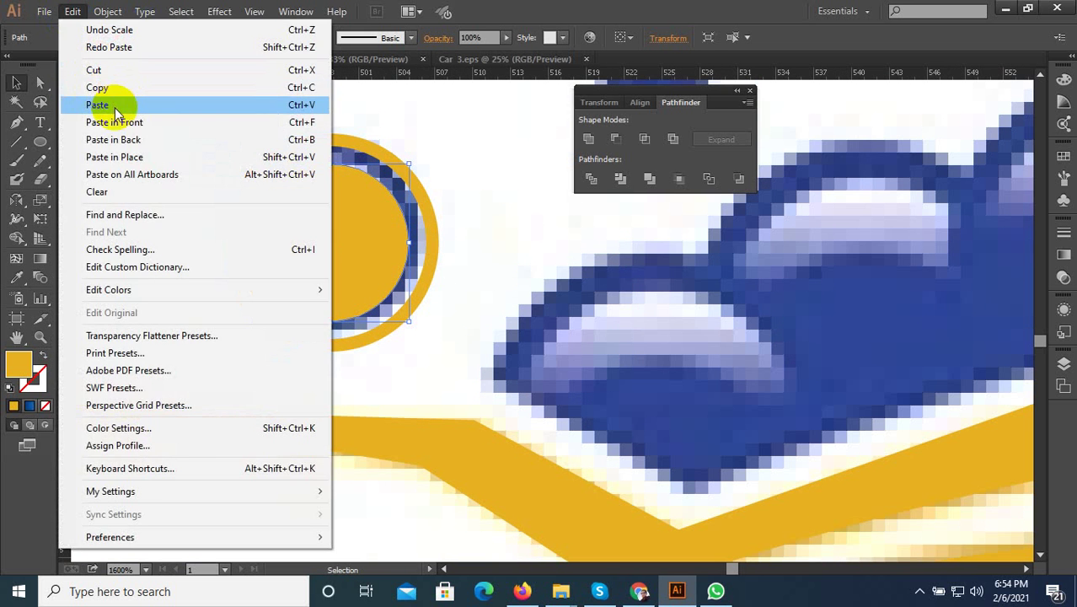
click(115, 110)
key(ctrl+z)
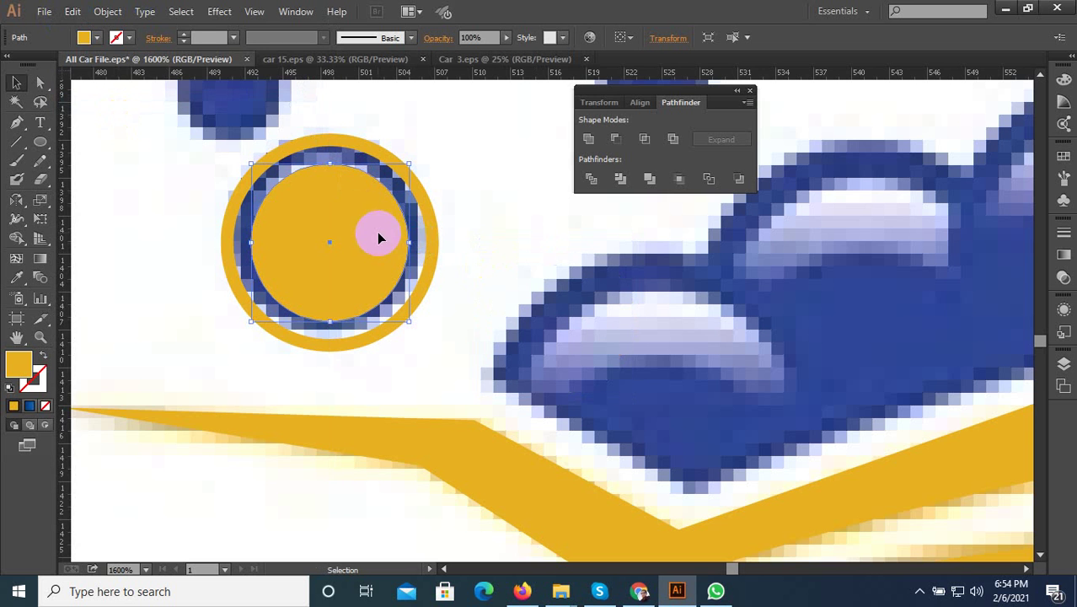
- Paste the disc in place and reshape the copy into a wide, shallow ellipse
click(73, 11)
click(85, 88)
click(72, 12)
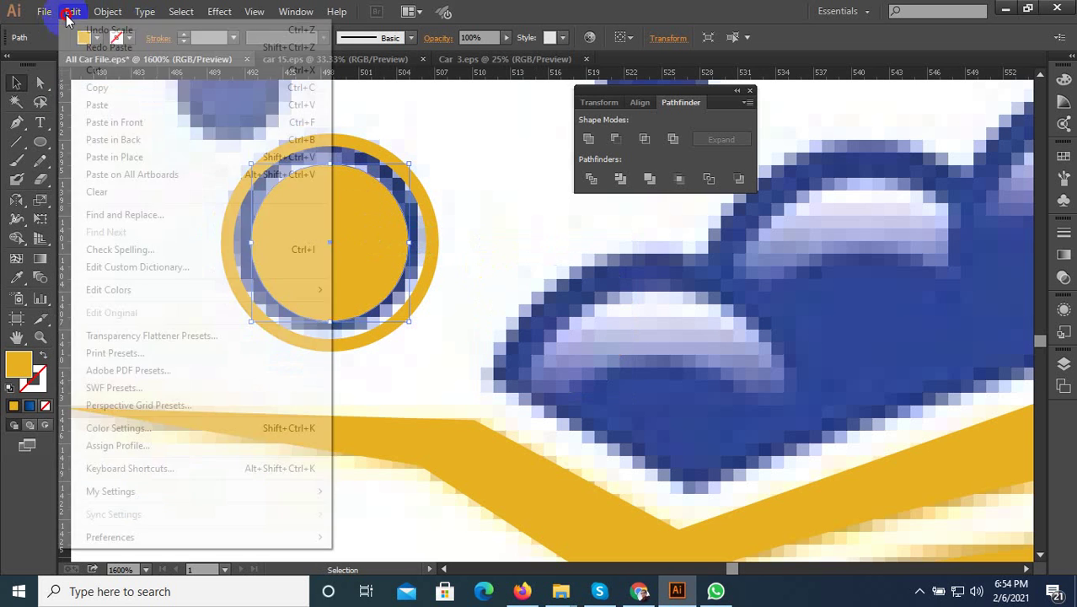
click(110, 122)
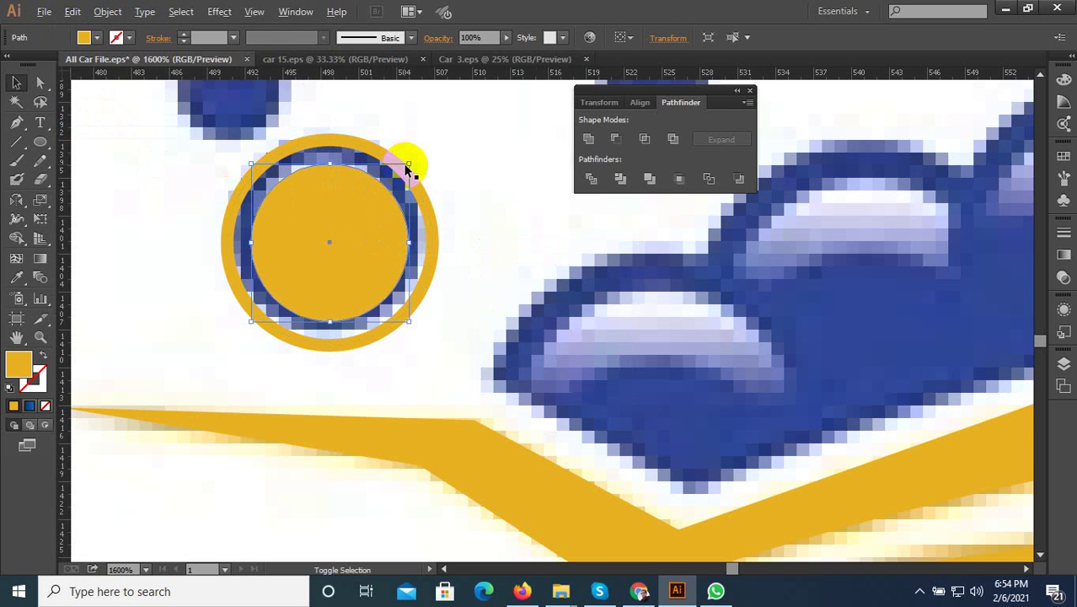
drag(410, 162, 403, 184)
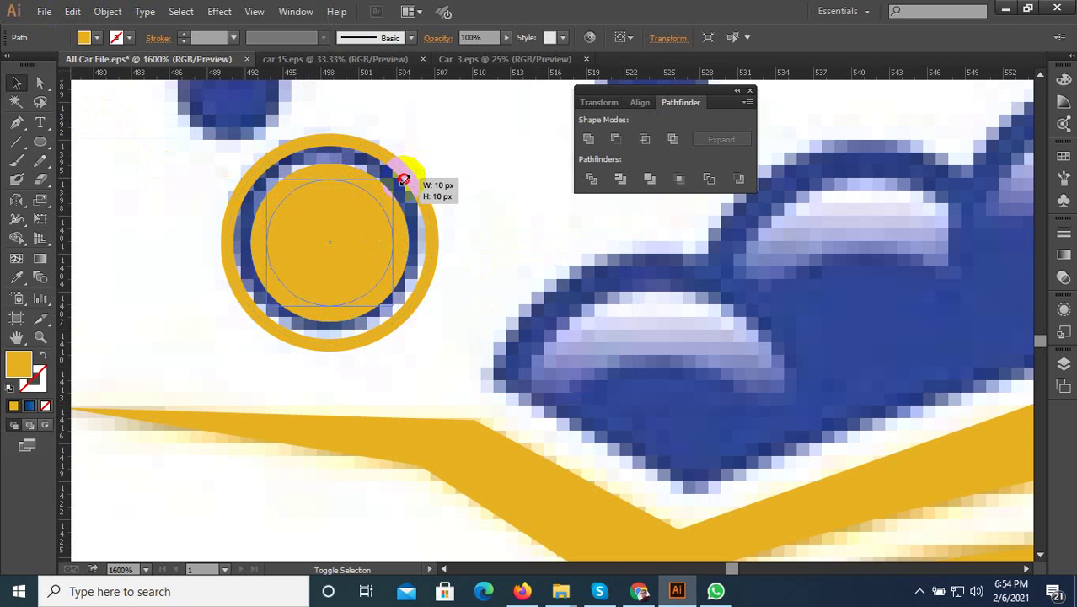
drag(388, 243, 405, 244)
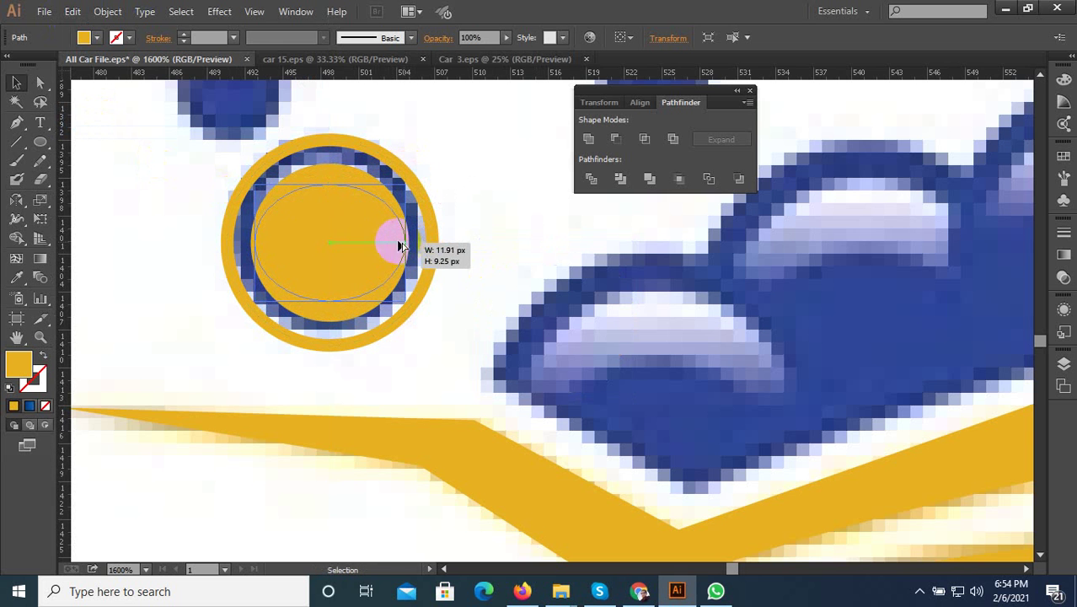
drag(329, 184, 329, 190)
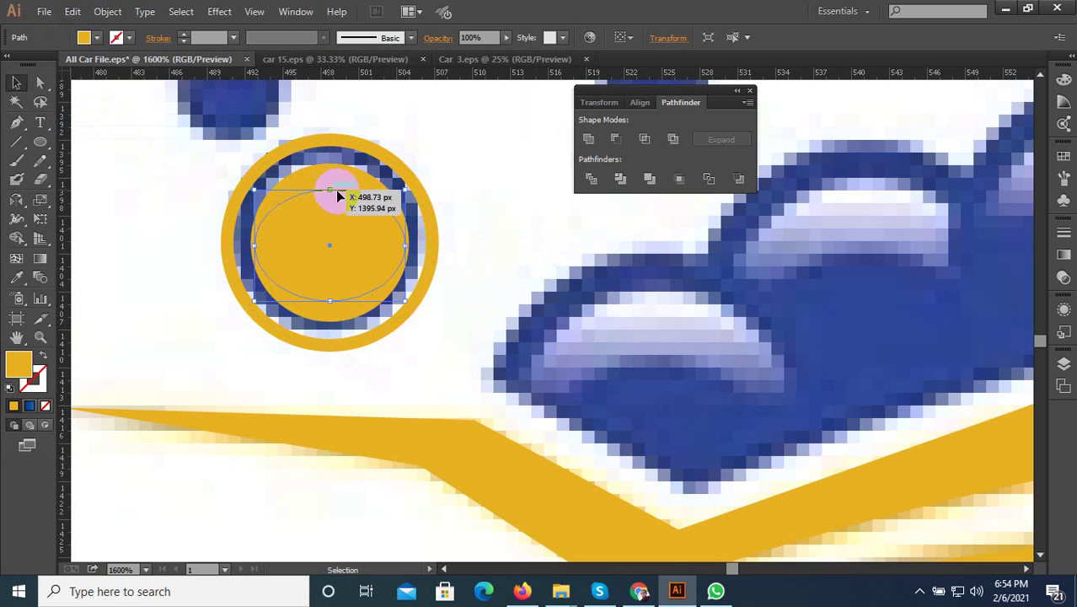
drag(407, 246, 413, 249)
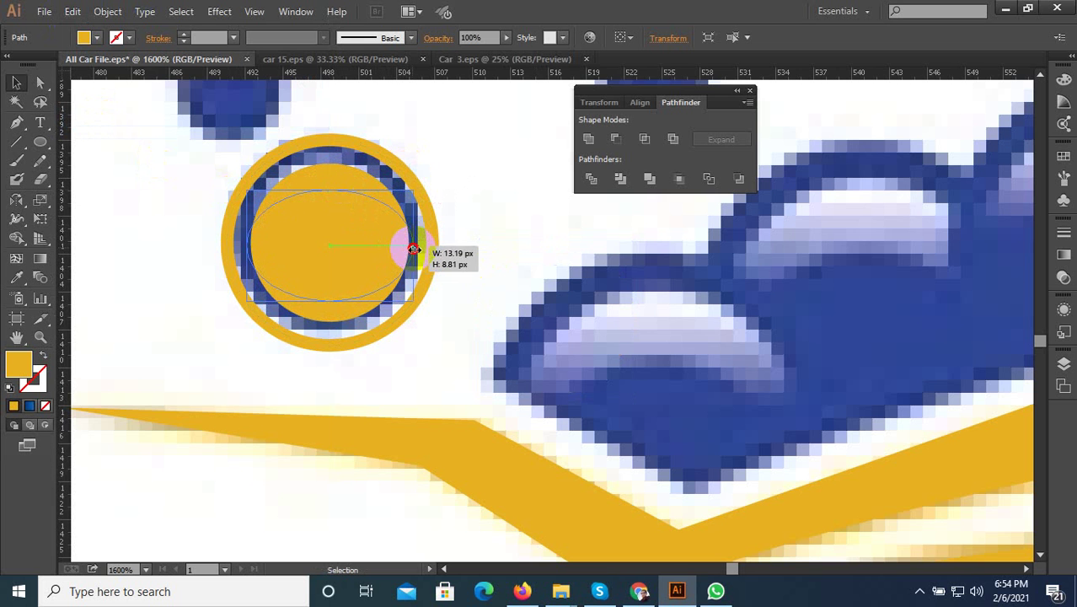
drag(332, 190, 332, 186)
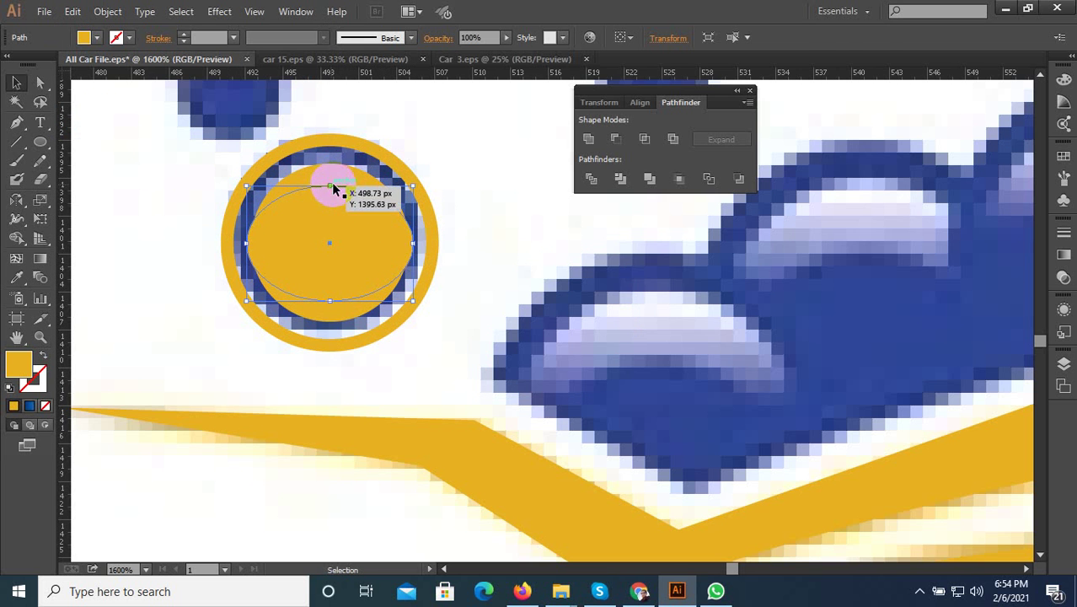
- Ungroup the divided ellipse and delete its lower and upper yellow pieces, leaving a thin crescent
click(329, 222)
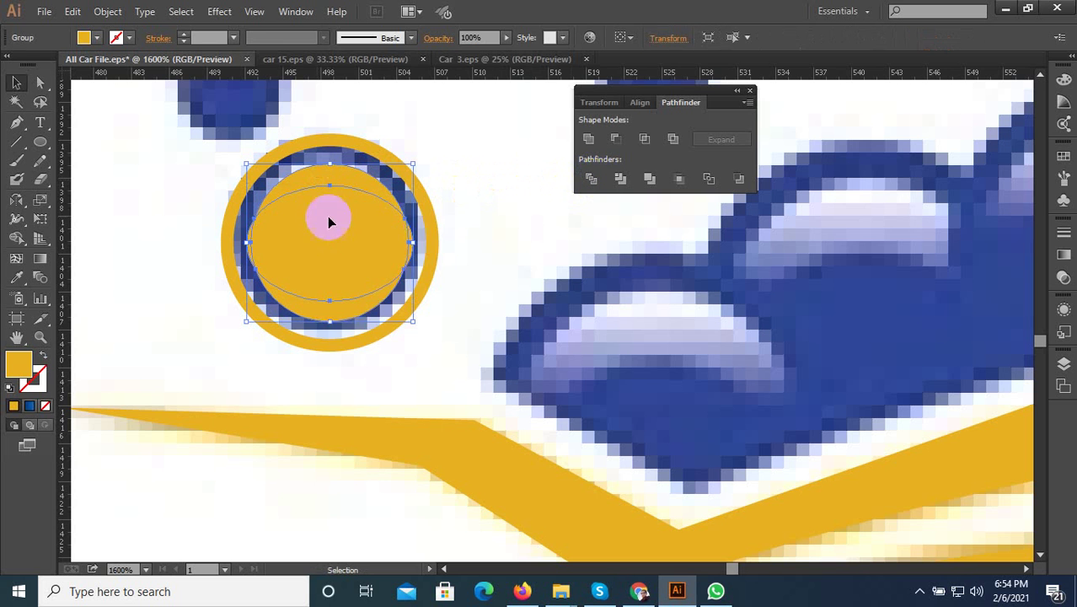
right_click(328, 221)
click(361, 297)
click(341, 308)
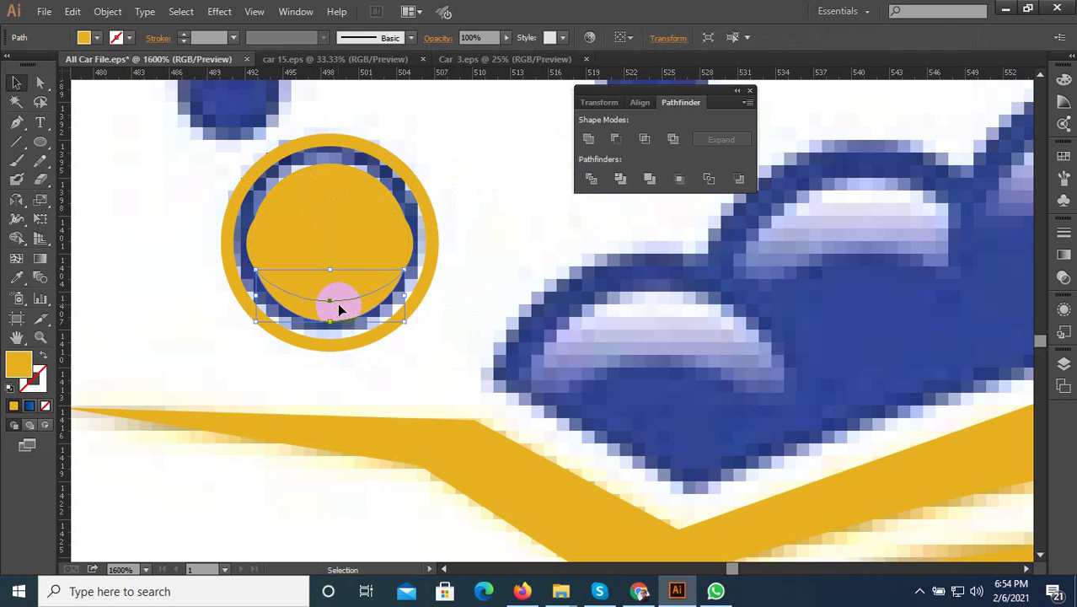
key(Delete)
click(341, 284)
key(Delete)
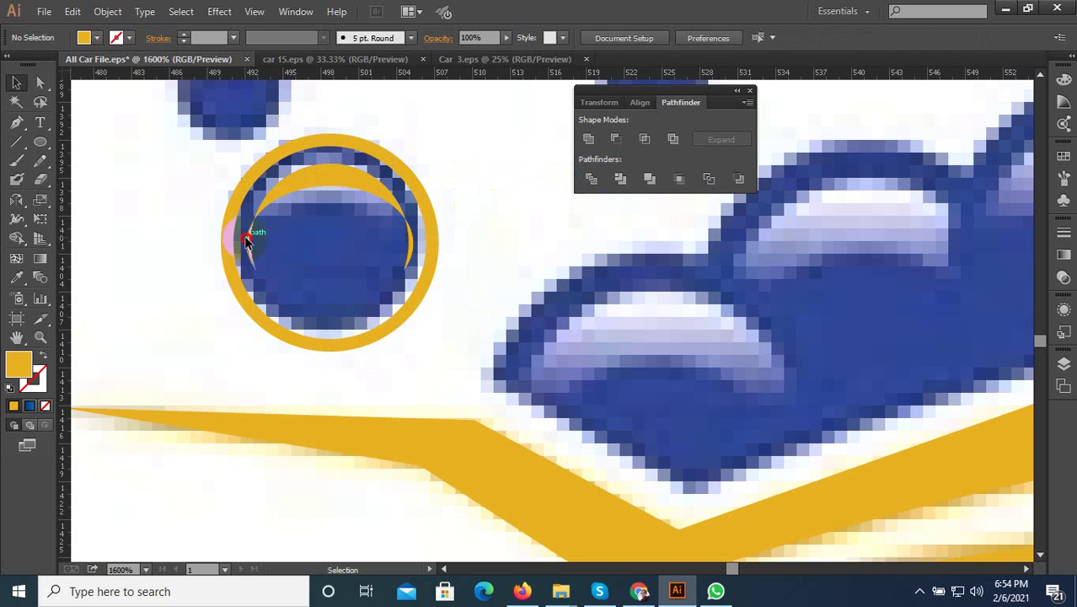
- Make the ring a solid disc in the car's sampled blue and divide it with the crescent
click(433, 230)
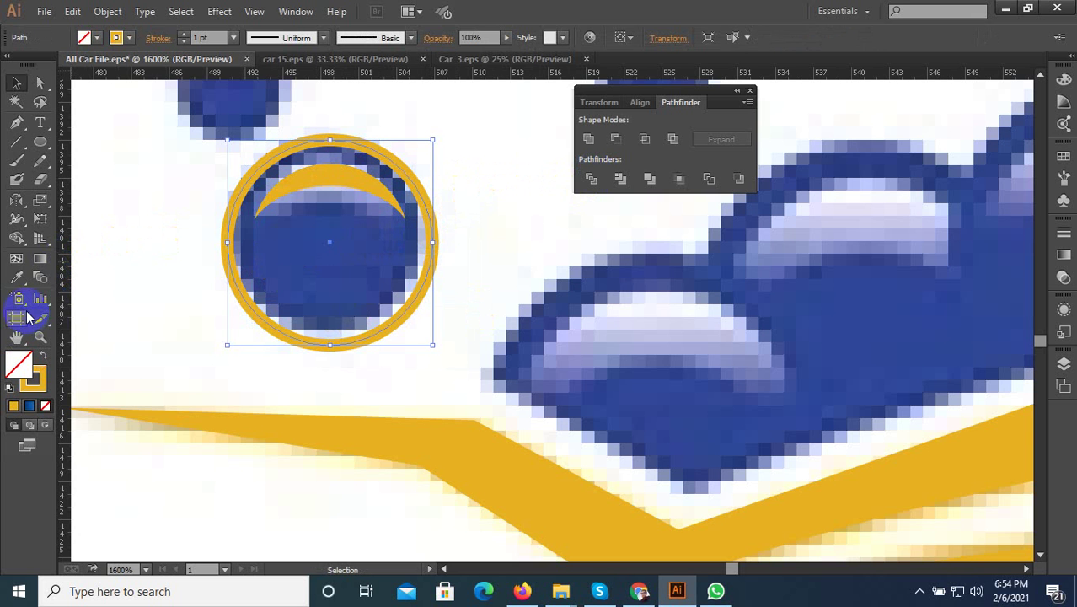
click(42, 354)
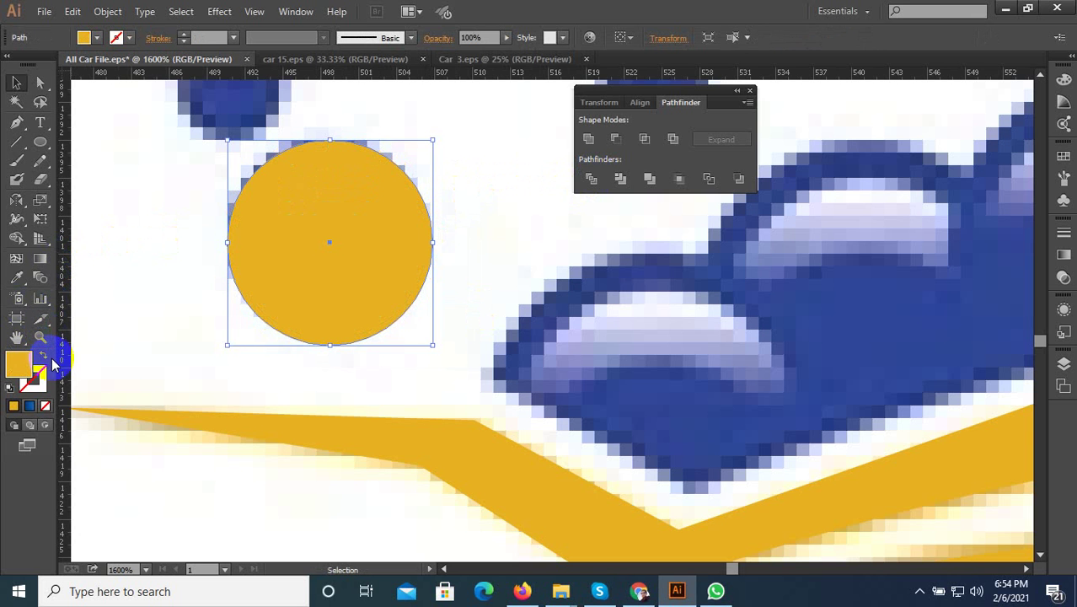
click(17, 276)
click(630, 392)
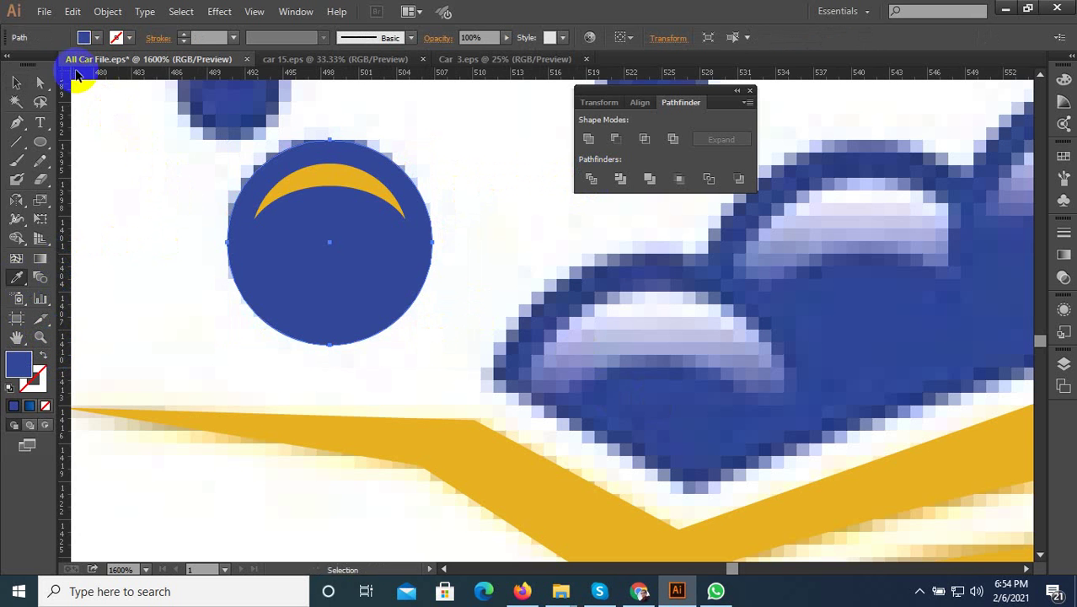
click(16, 82)
click(319, 181)
scroll(321, 194, up, 1)
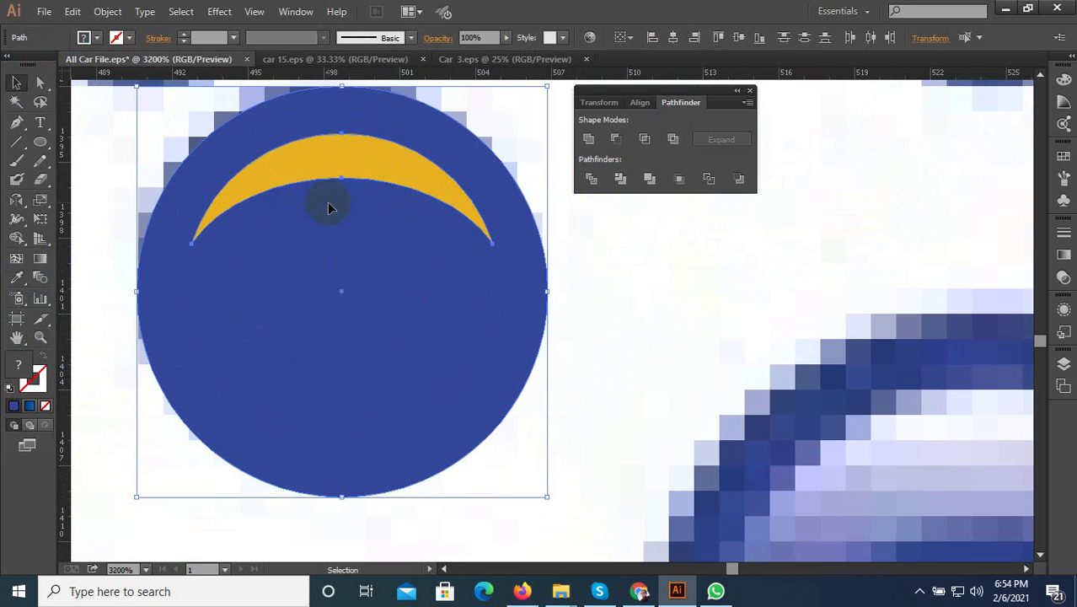
click(432, 190)
key(ctrl+z)
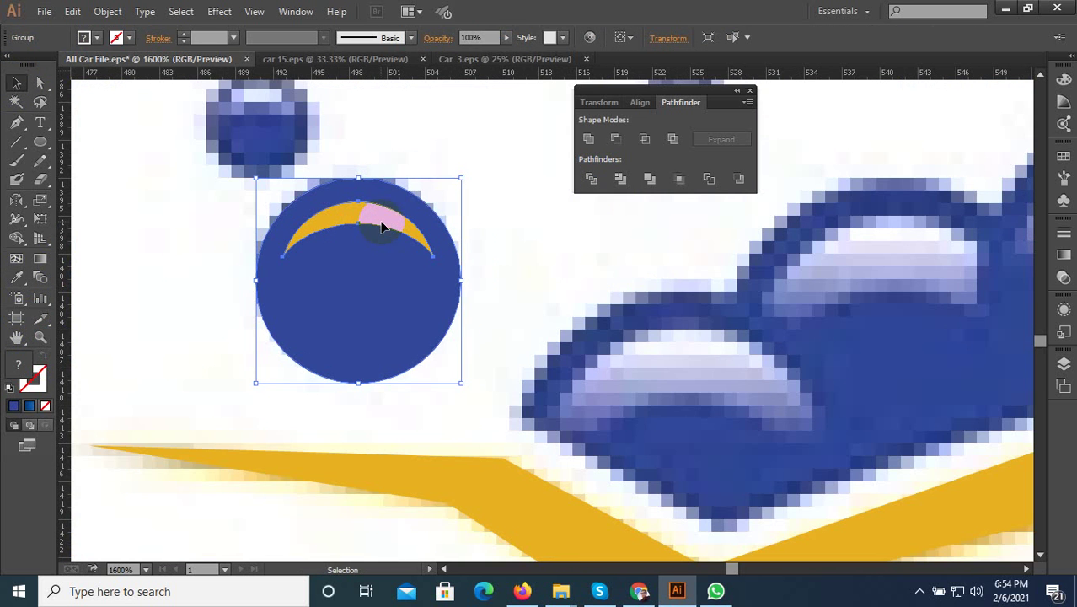
- Ungroup the divided bubble and delete the yellow crescent piece, leaving a pale highlight
click(590, 178)
right_click(381, 214)
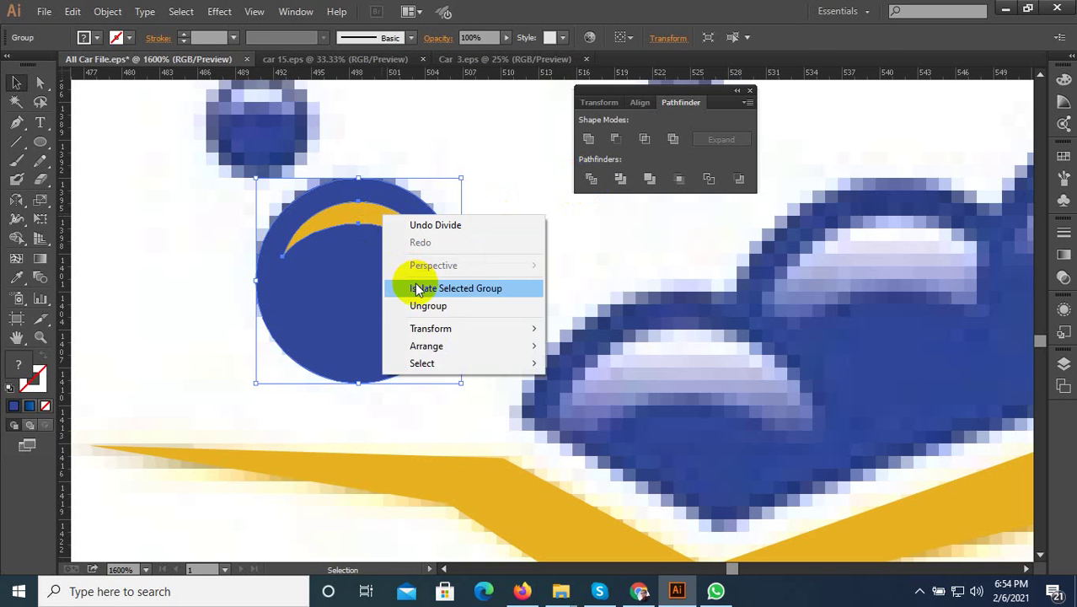
click(426, 305)
click(515, 285)
click(384, 216)
key(Delete)
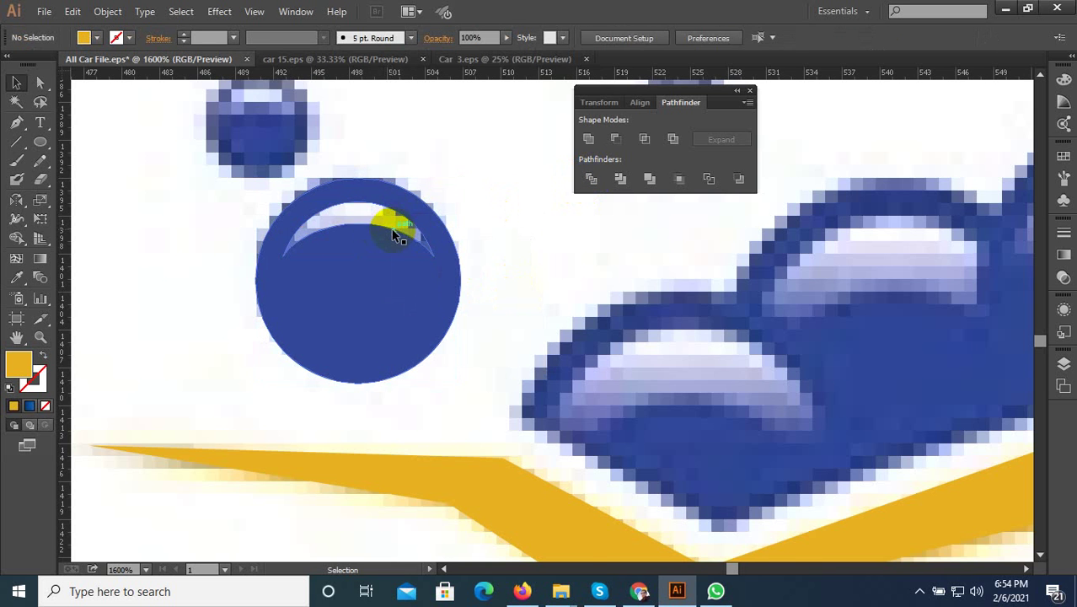
click(397, 266)
scroll(402, 283, down, 1)
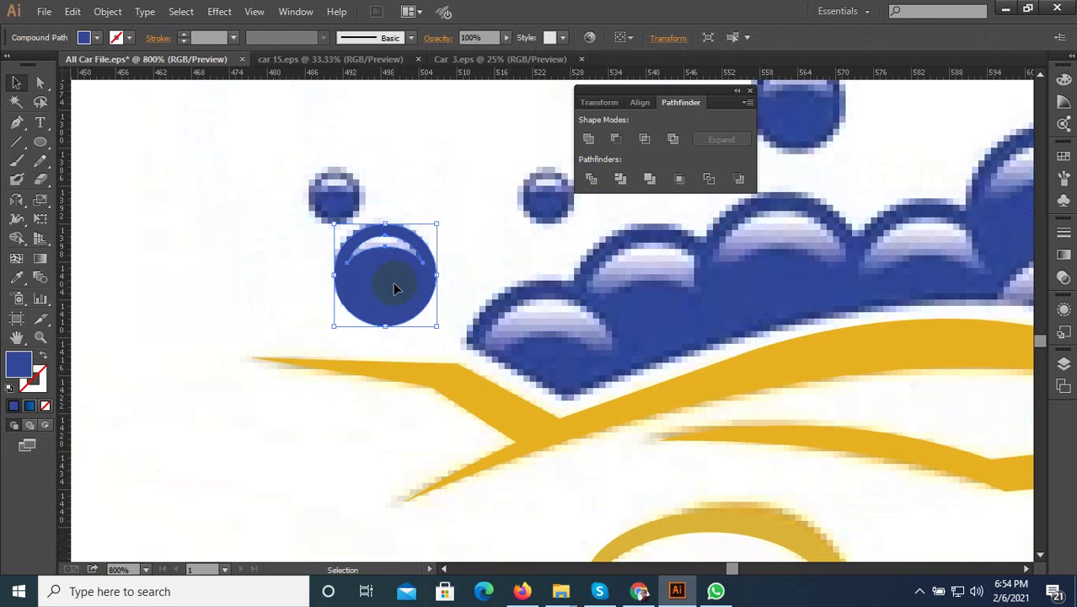
- Place a shrunken bubble copy up-left on the roofline and copy it to the right
drag(392, 282, 350, 207)
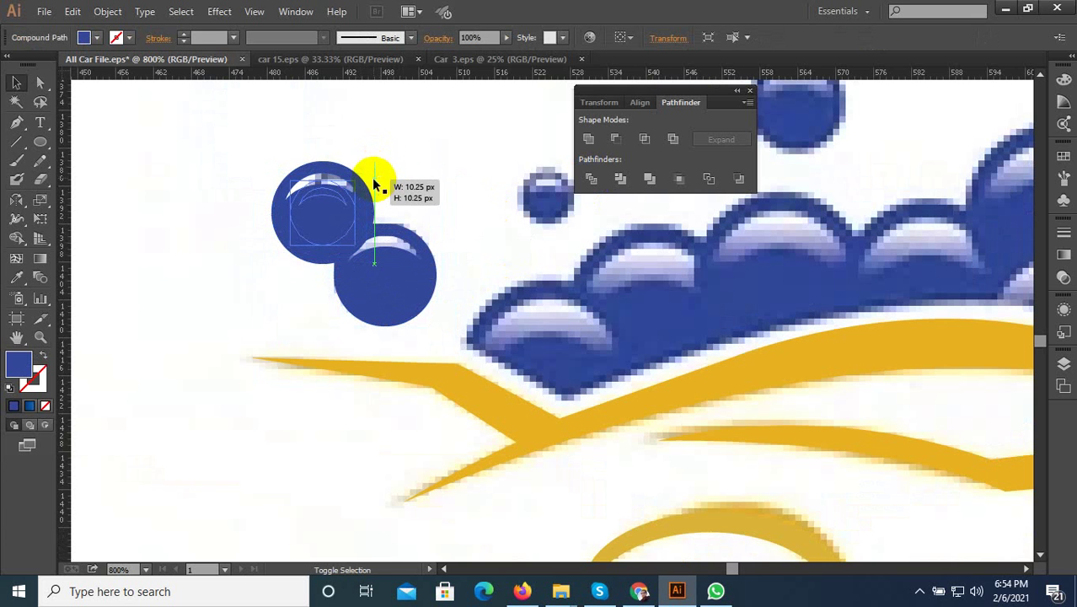
drag(377, 162, 364, 179)
drag(305, 230, 320, 201)
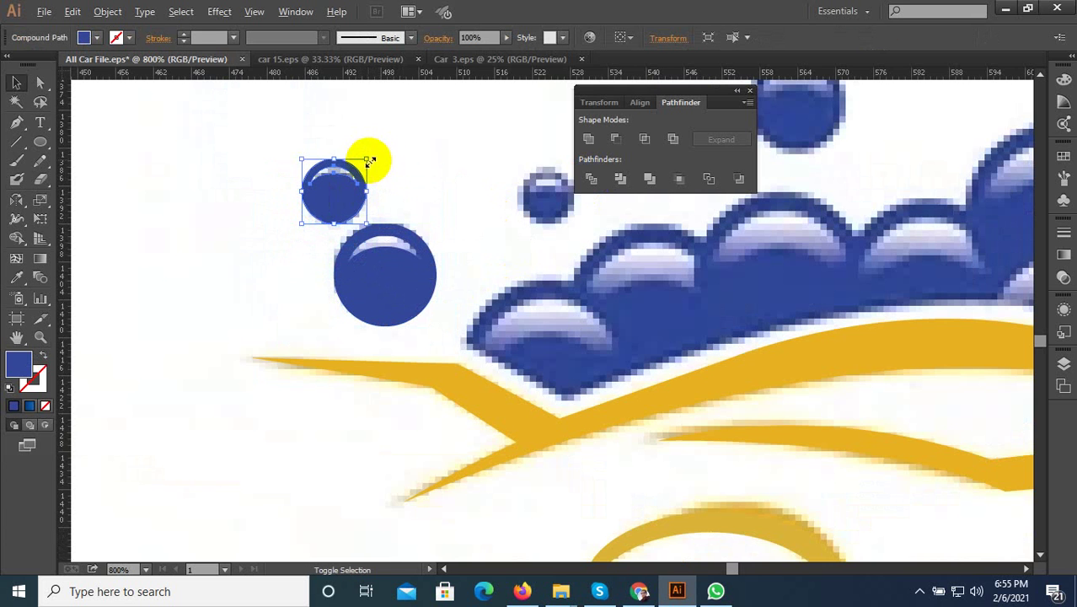
mouse_move(371, 160)
mouse_down()
mouse_move(367, 184)
mouse_move(330, 178)
mouse_up()
double_click(329, 178)
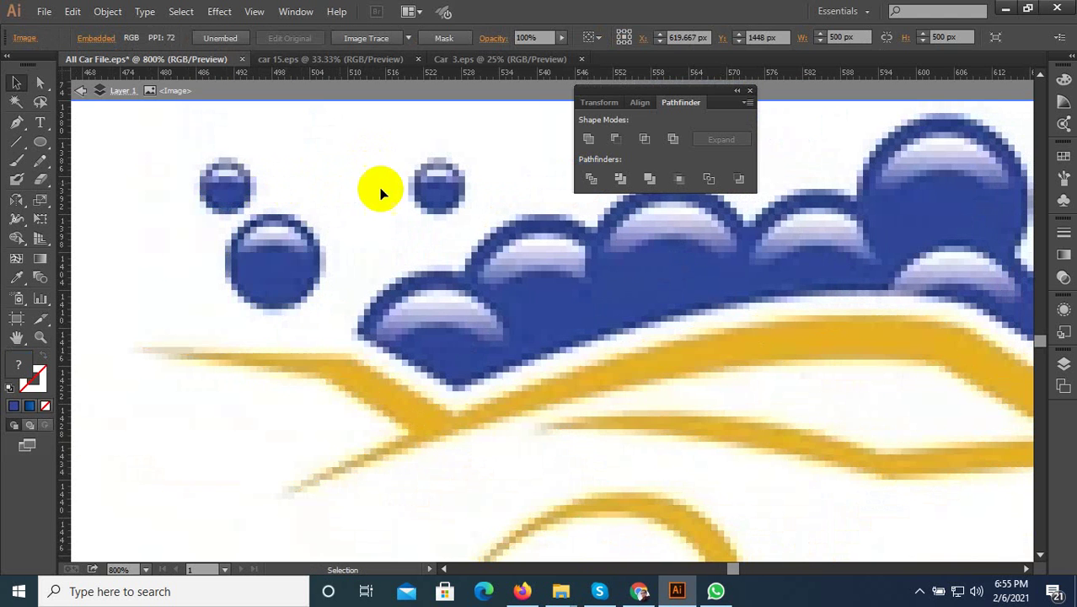
key(Escape)
mouse_move(229, 181)
mouse_down()
mouse_move(439, 192)
mouse_move(357, 190)
mouse_up()
- Copy the large bubble down-right and enlarge it into place on the roofline
click(203, 212)
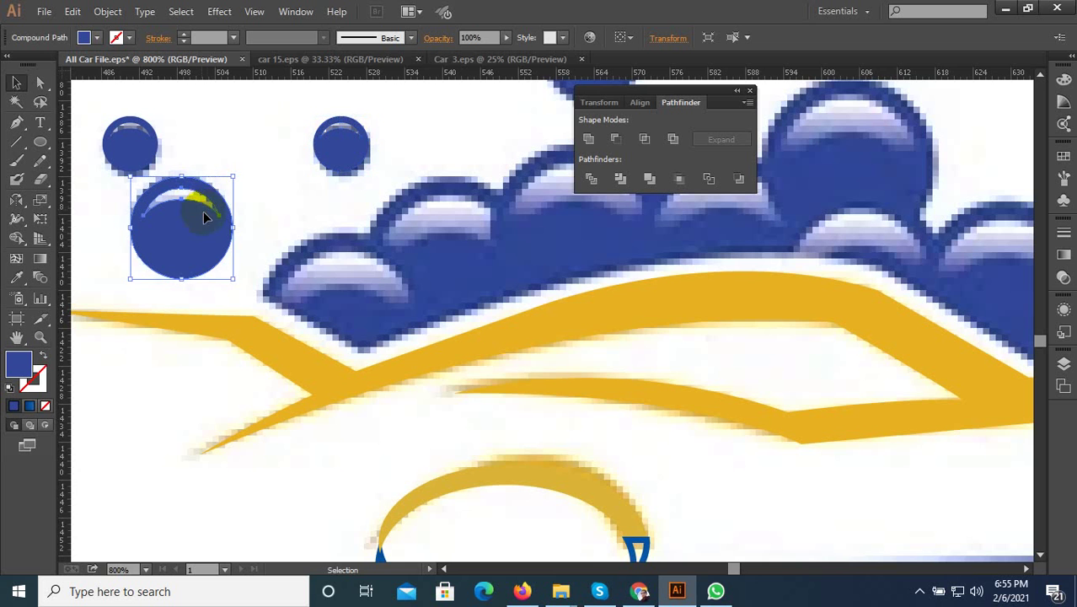
drag(205, 237, 392, 305)
drag(404, 242, 440, 224)
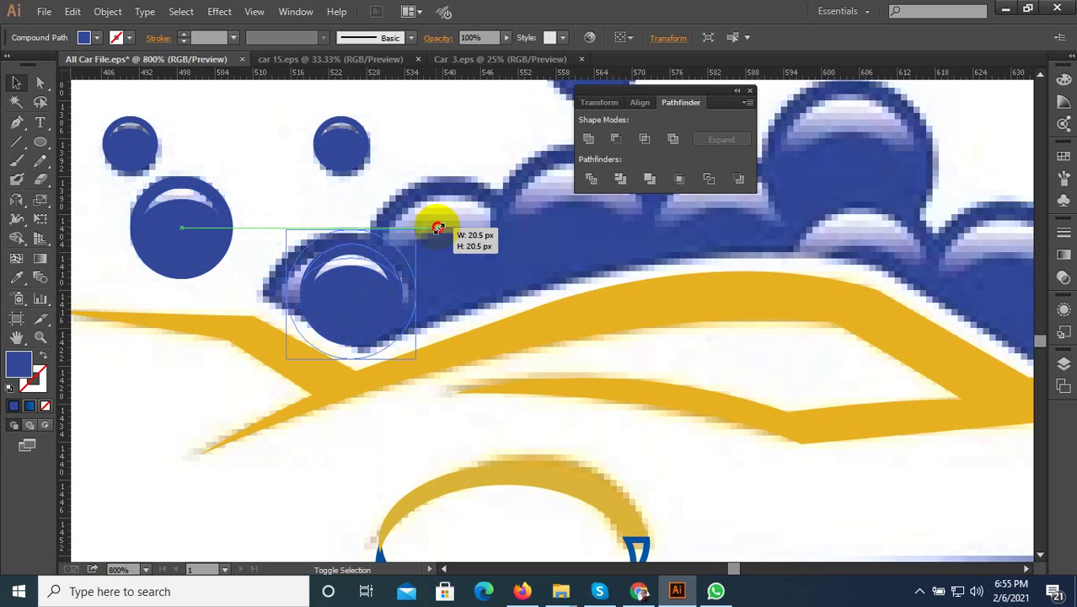
drag(377, 283, 364, 287)
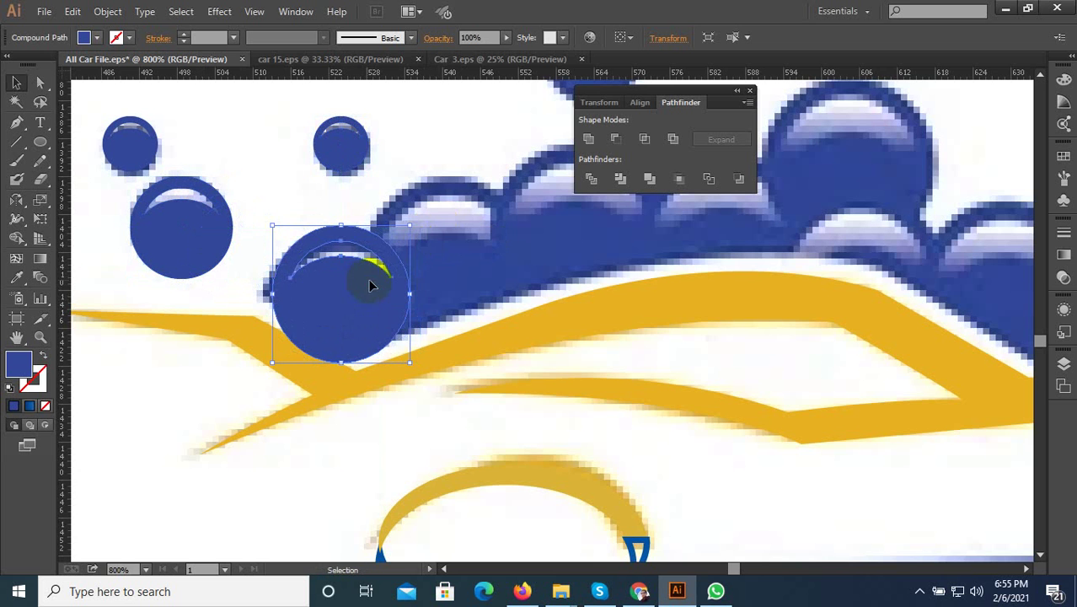
drag(412, 226, 380, 265)
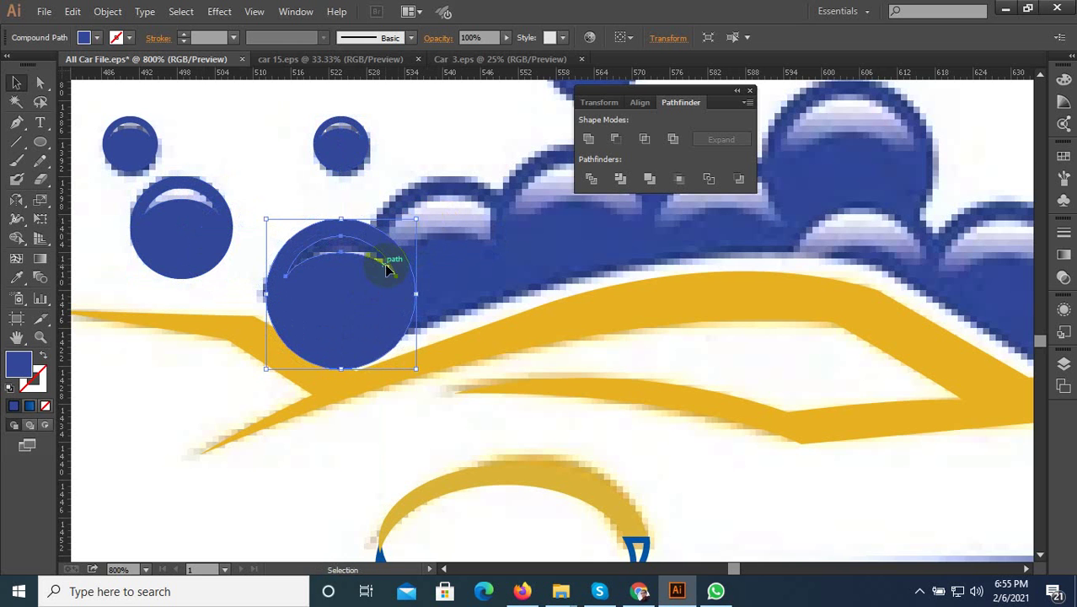
mouse_move(325, 309)
mouse_down()
mouse_move(324, 327)
mouse_move(424, 297)
mouse_up()
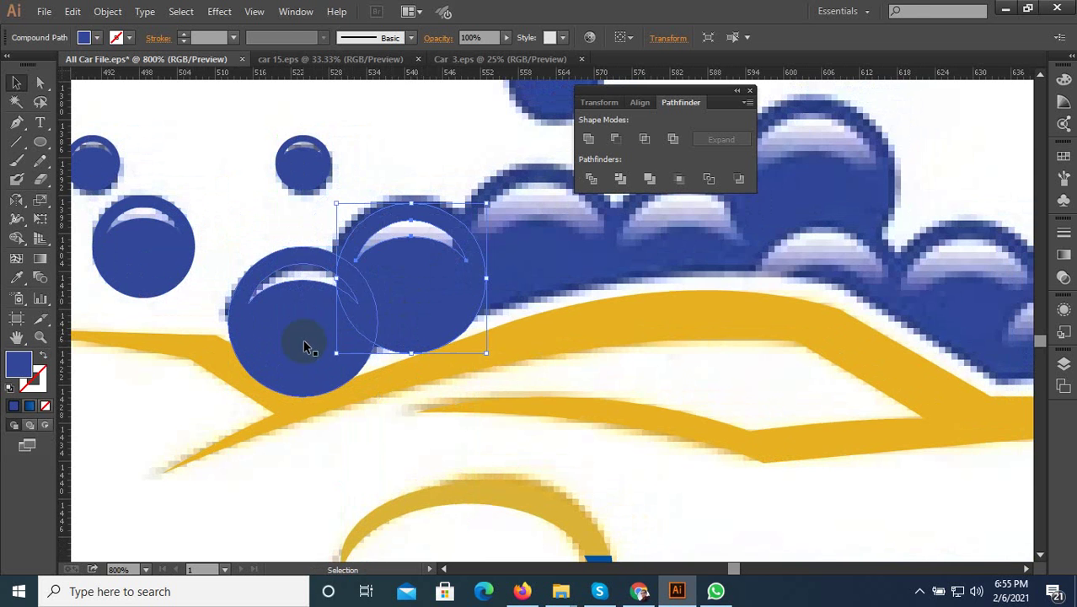
- Add more enlarged bubble copies further right along the roofline
scroll(303, 338, down, 3)
scroll(353, 313, up, 3)
mouse_move(337, 328)
mouse_down()
mouse_move(421, 294)
mouse_move(464, 292)
mouse_up()
scroll(349, 305, right, 3)
scroll(349, 305, right, 1)
drag(288, 310, 428, 314)
mouse_move(428, 314)
mouse_down()
mouse_move(296, 336)
mouse_move(427, 386)
mouse_move(396, 275)
mouse_move(440, 254)
mouse_up()
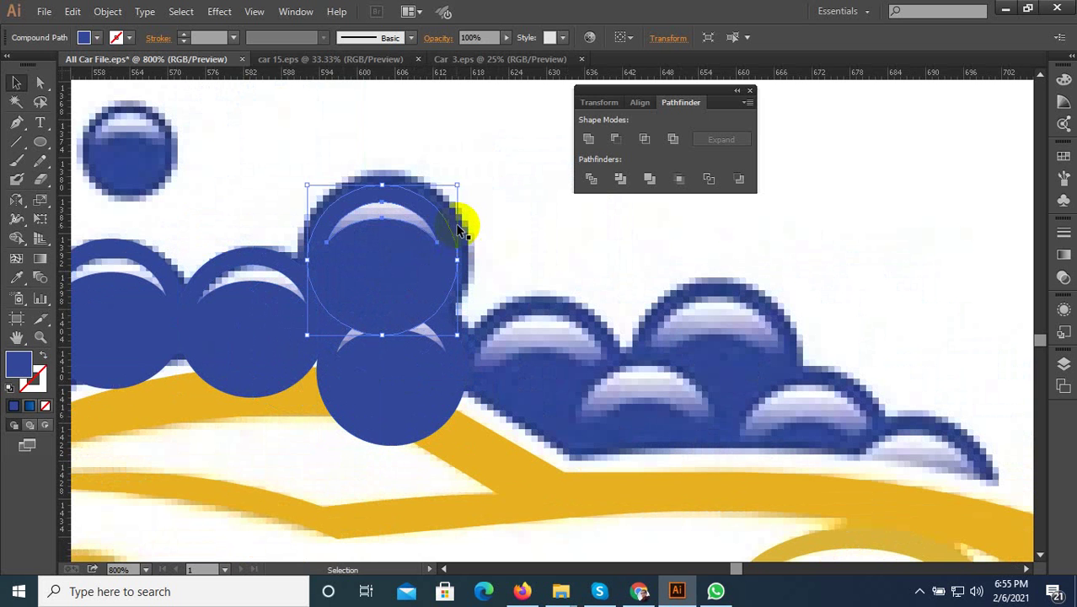
drag(459, 185, 465, 178)
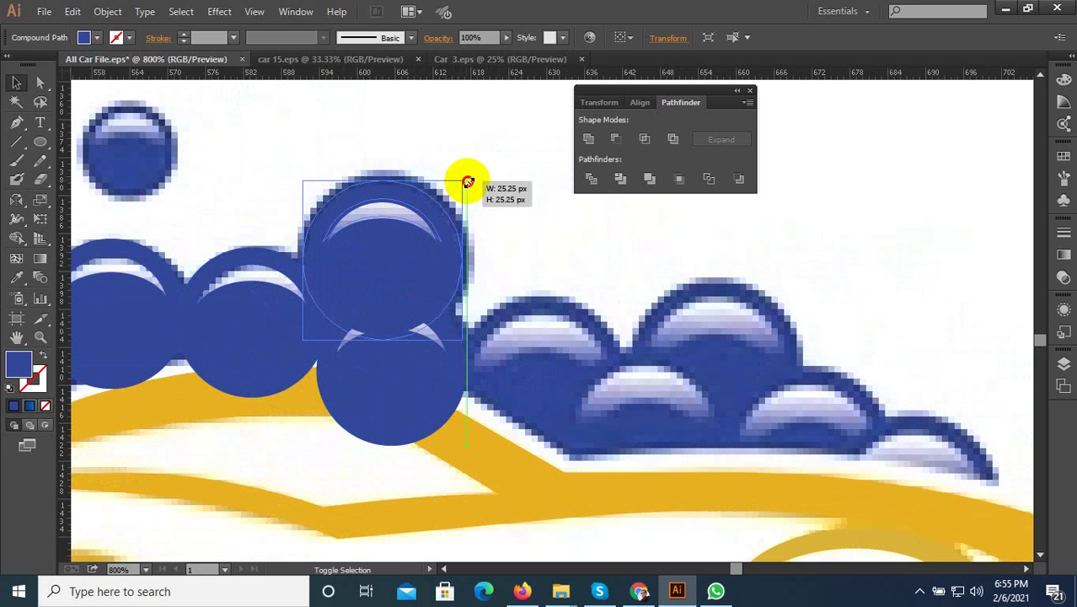
- Copy the top bubble down and to the right to complete the cluster
key(ctrl+minus)
key(ctrl+minus)
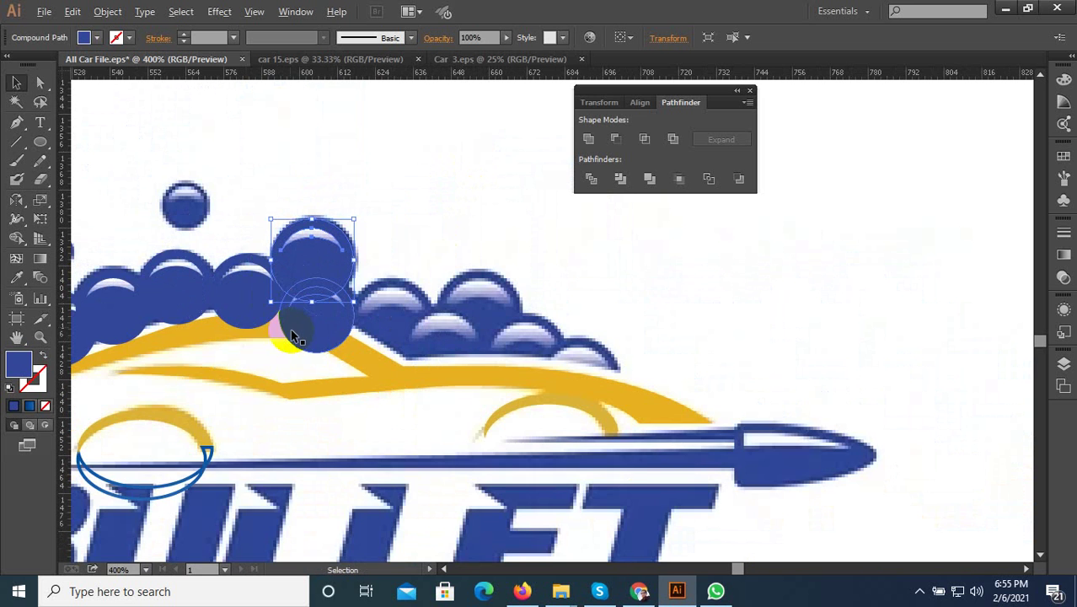
key(ctrl+plus)
mouse_move(297, 165)
mouse_down()
mouse_move(458, 290)
mouse_move(481, 330)
mouse_move(569, 343)
mouse_move(551, 373)
mouse_move(606, 307)
mouse_move(627, 300)
mouse_move(721, 337)
mouse_move(768, 387)
mouse_move(865, 422)
mouse_up()
- Select the yellow car swoosh beneath the bubbles
scroll(378, 297, down, 2)
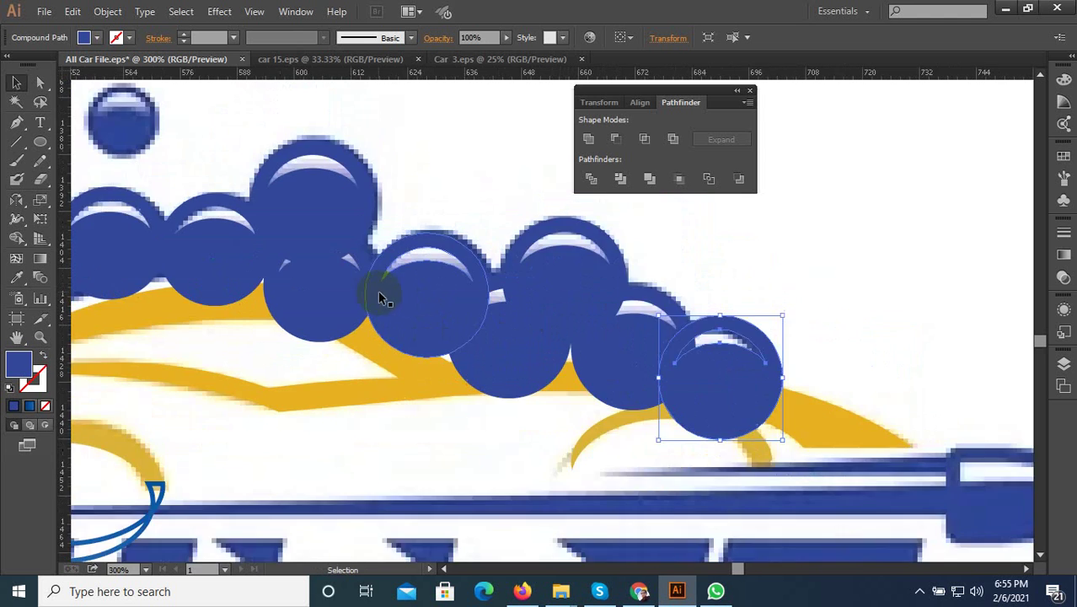
scroll(378, 297, down, 3)
scroll(307, 314, up, 2)
scroll(318, 306, up, 1)
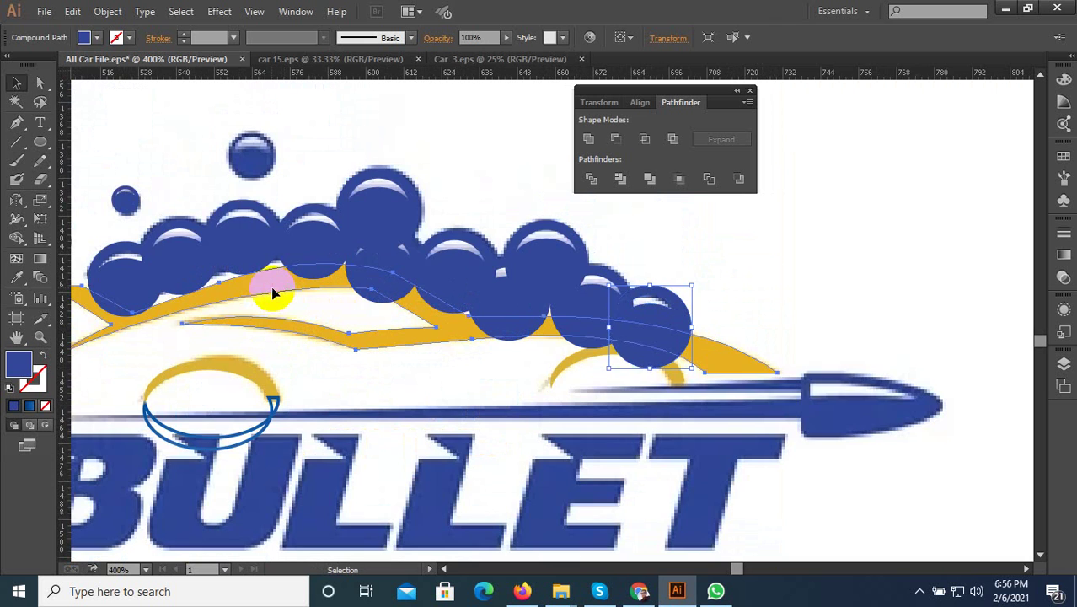
click(272, 292)
scroll(457, 324, down, 2)
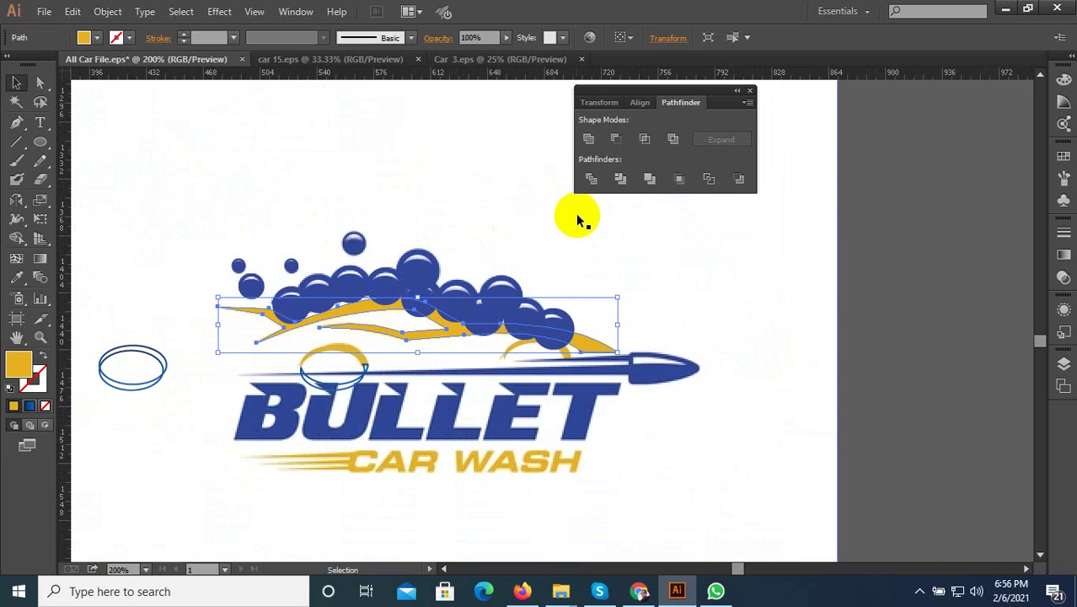
- Apply a 2 px Offset Path to the yellow swoosh, with preview on, then deselect it
click(107, 11)
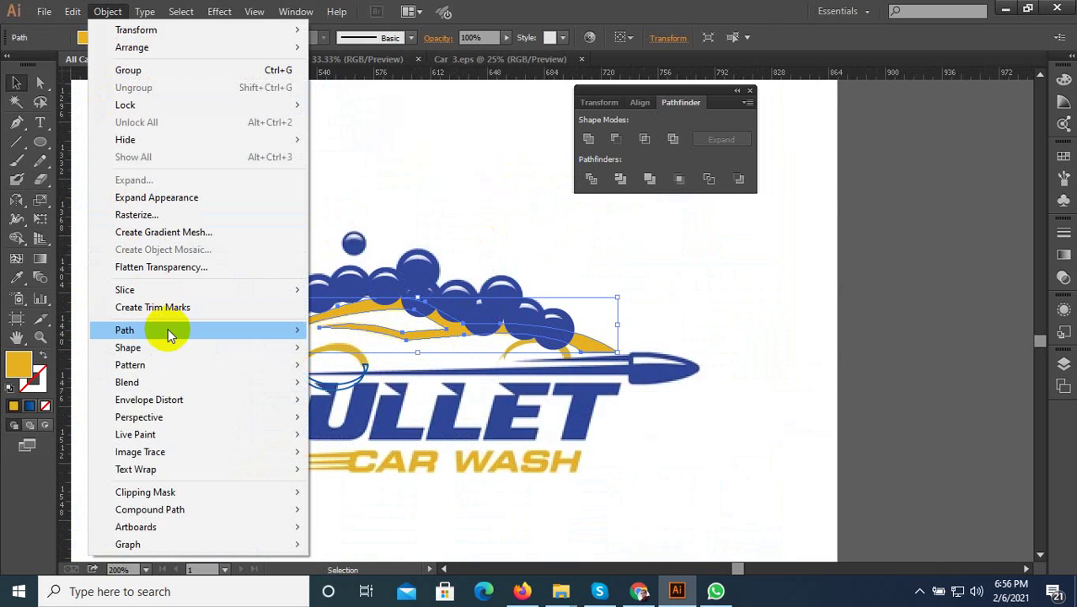
mouse_move(125, 330)
click(539, 390)
click(748, 313)
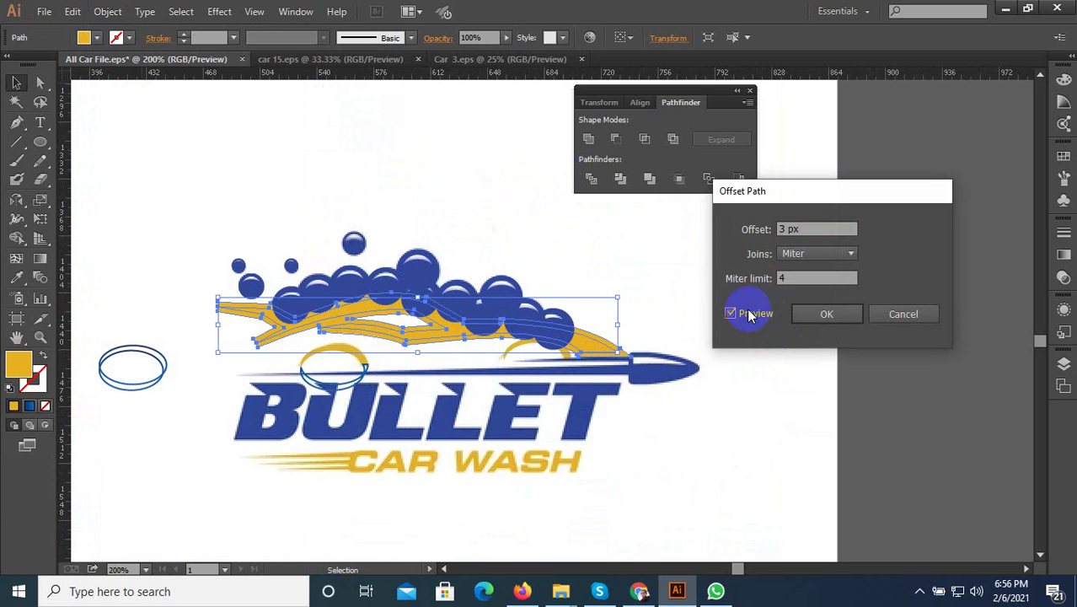
click(779, 285)
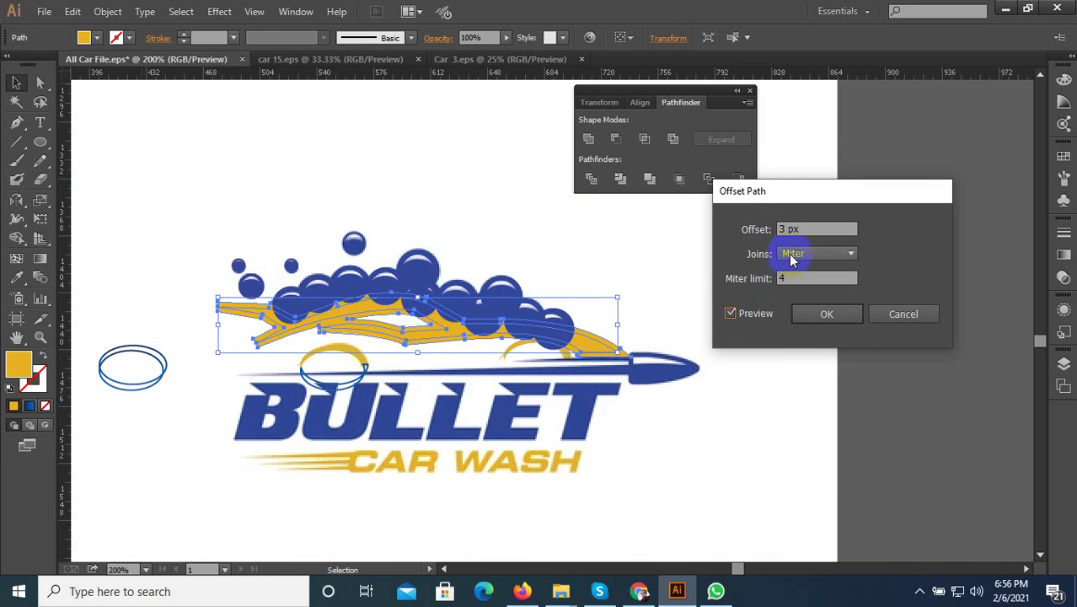
key(Down)
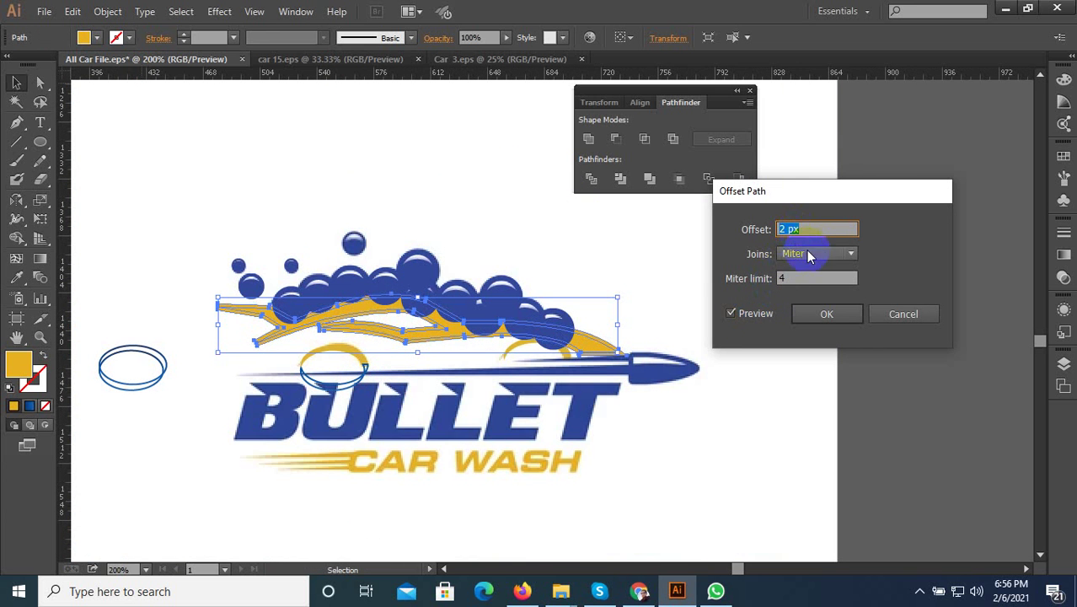
click(827, 313)
key(ctrl+minus)
key(ctrl+minus)
click(659, 413)
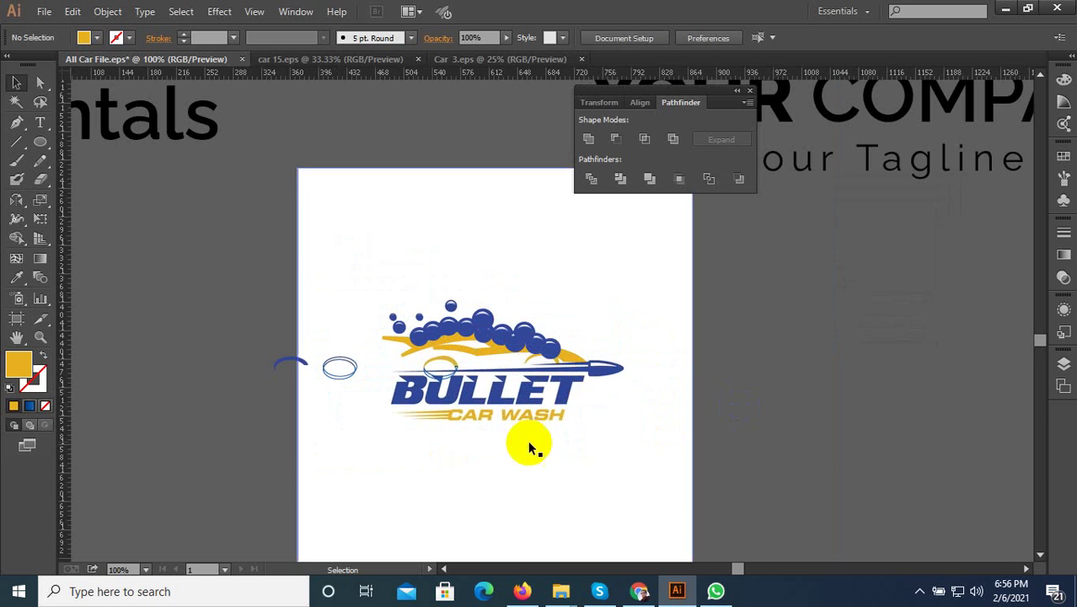
- Move the Bullet logo image aside and select the traced car-and-bubbles artwork
drag(409, 473, 778, 488)
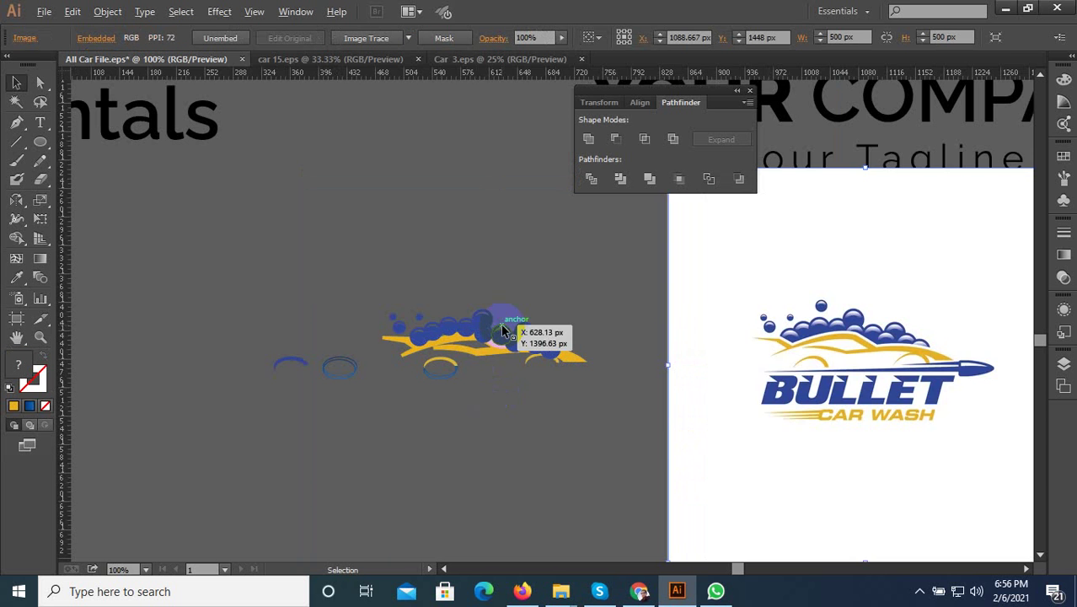
scroll(502, 329, up, 2)
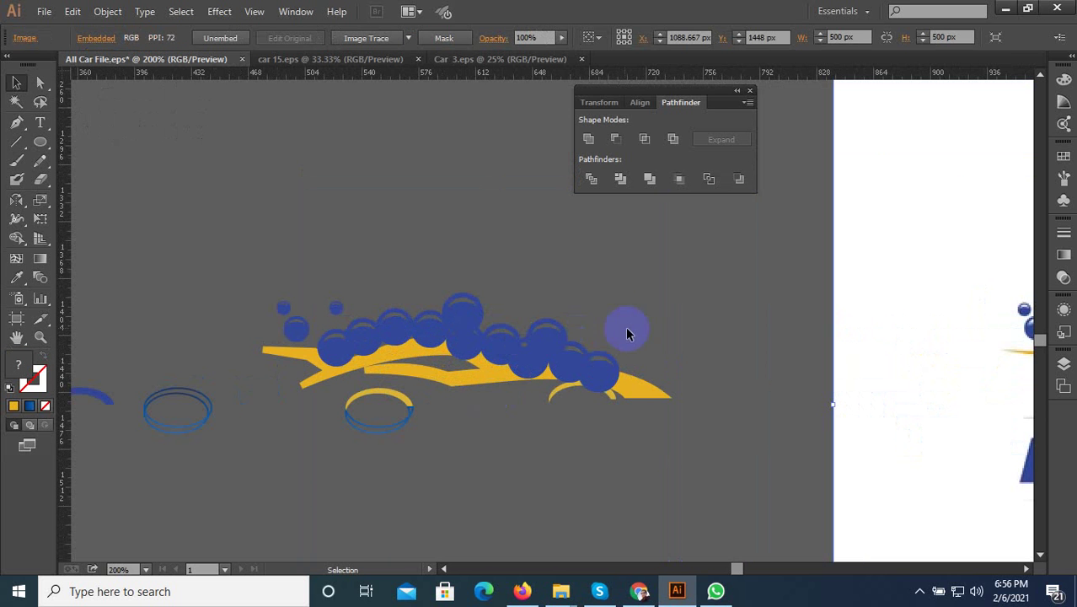
click(283, 381)
scroll(413, 365, up, 4)
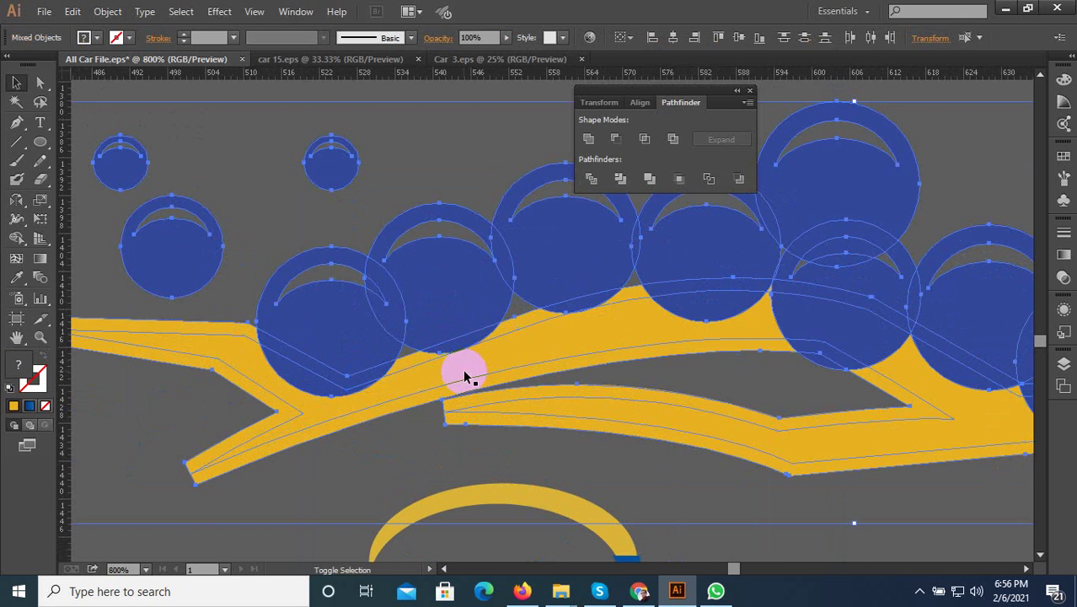
scroll(341, 425, down, 2)
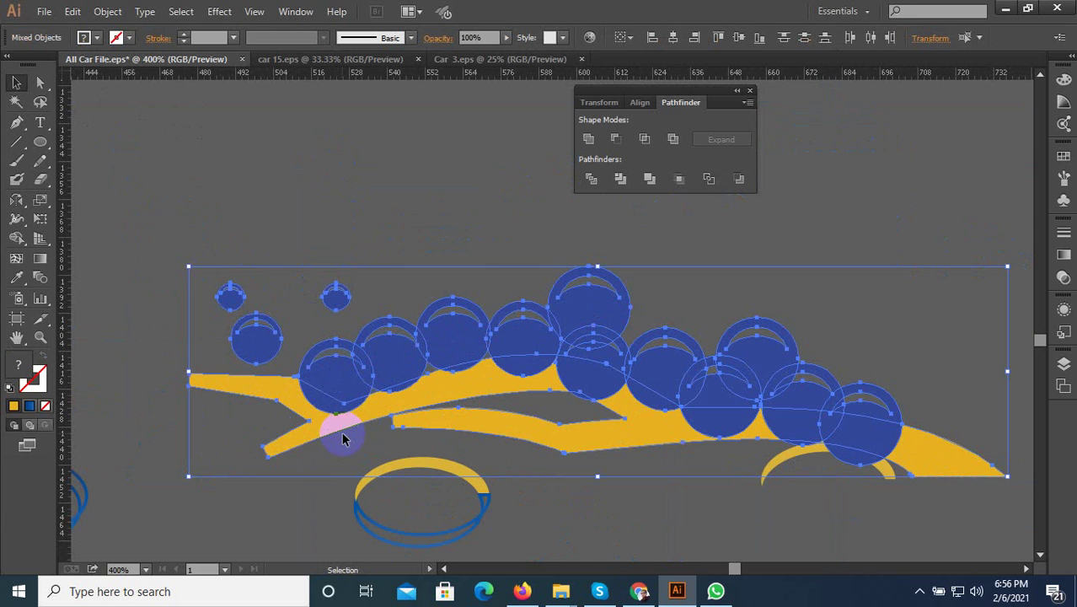
- Split the artwork with Pathfinder Divide and ungroup the pieces
click(590, 184)
right_click(593, 309)
click(649, 399)
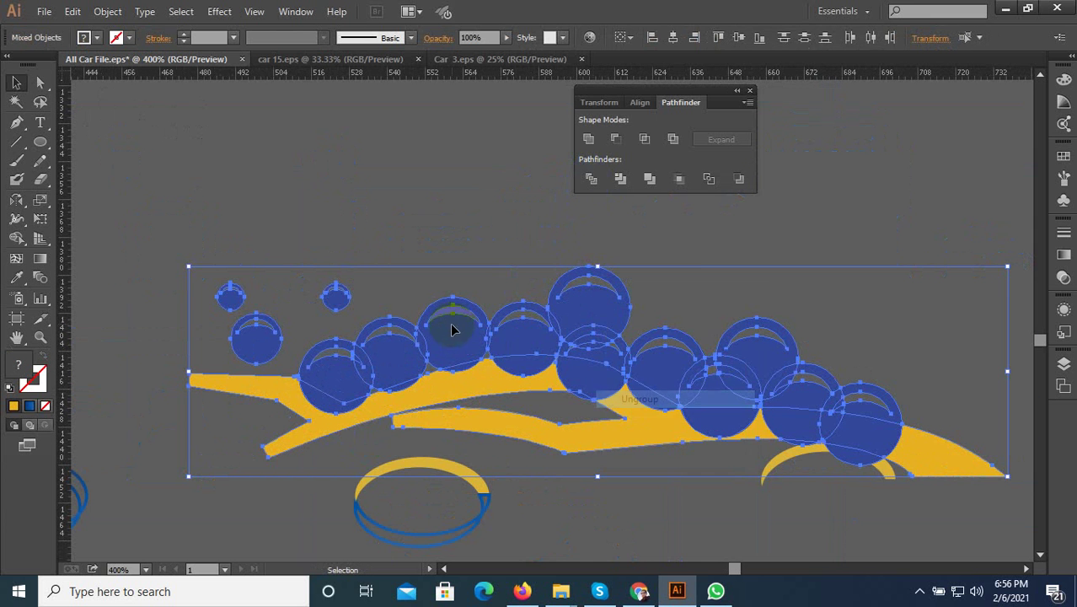
- Place a copy of the divided artwork above the original
scroll(452, 329, down, 2)
scroll(455, 330, up, 2)
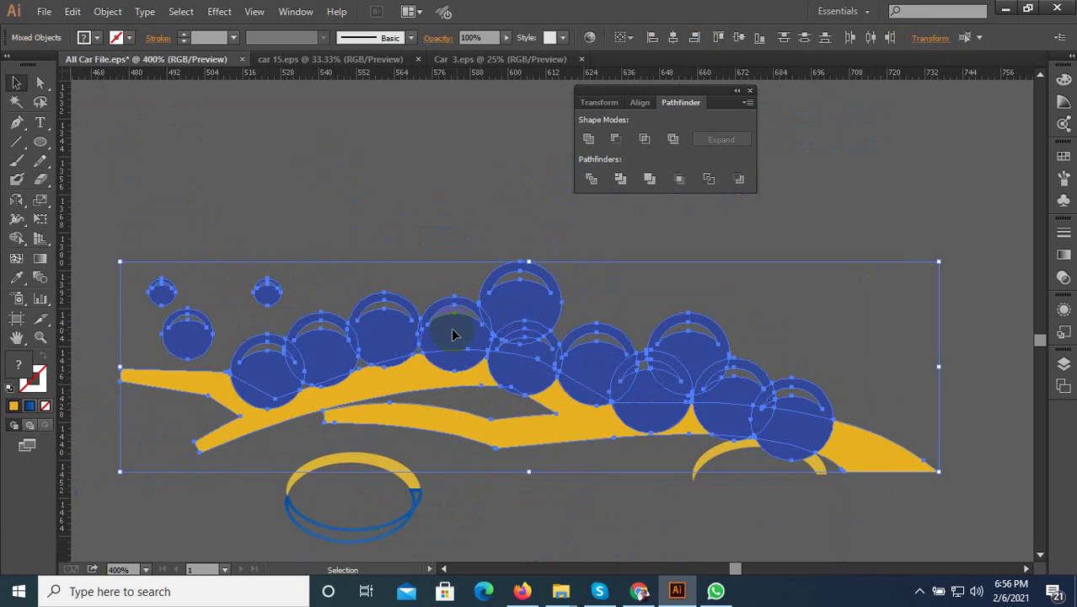
scroll(635, 303, down, 2)
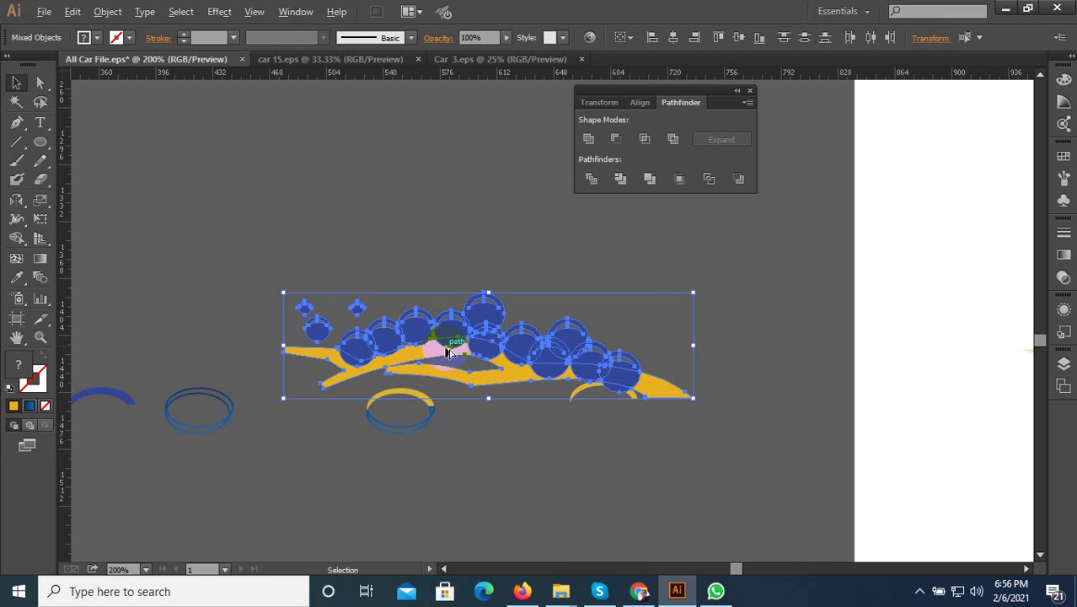
drag(449, 352, 449, 219)
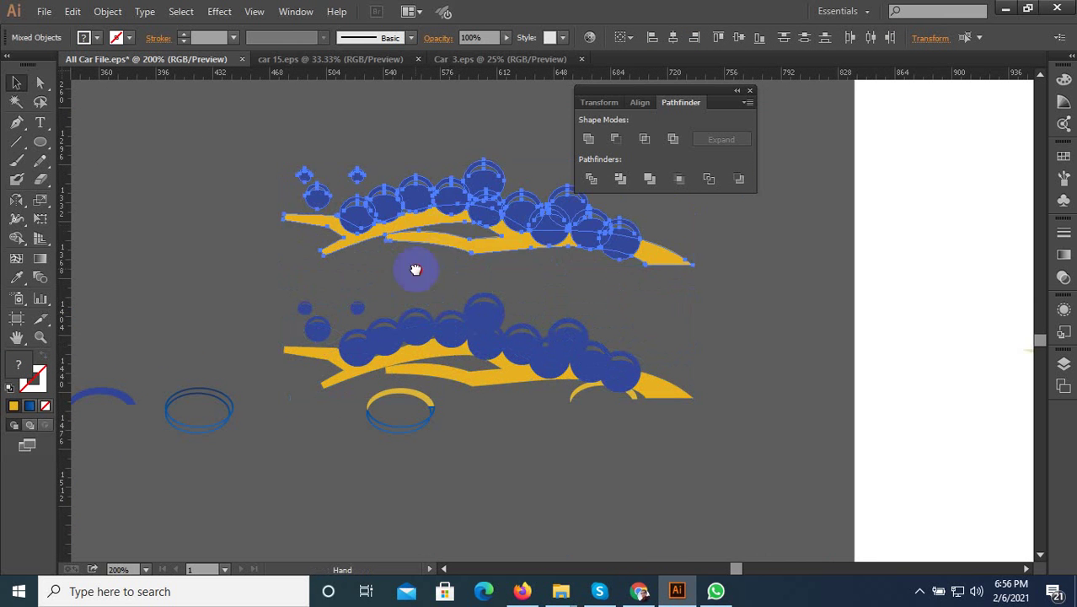
- Toggle the top large bubble in and out of the selection and drag artwork pieces
scroll(528, 294, up, 2)
shift+click(465, 287)
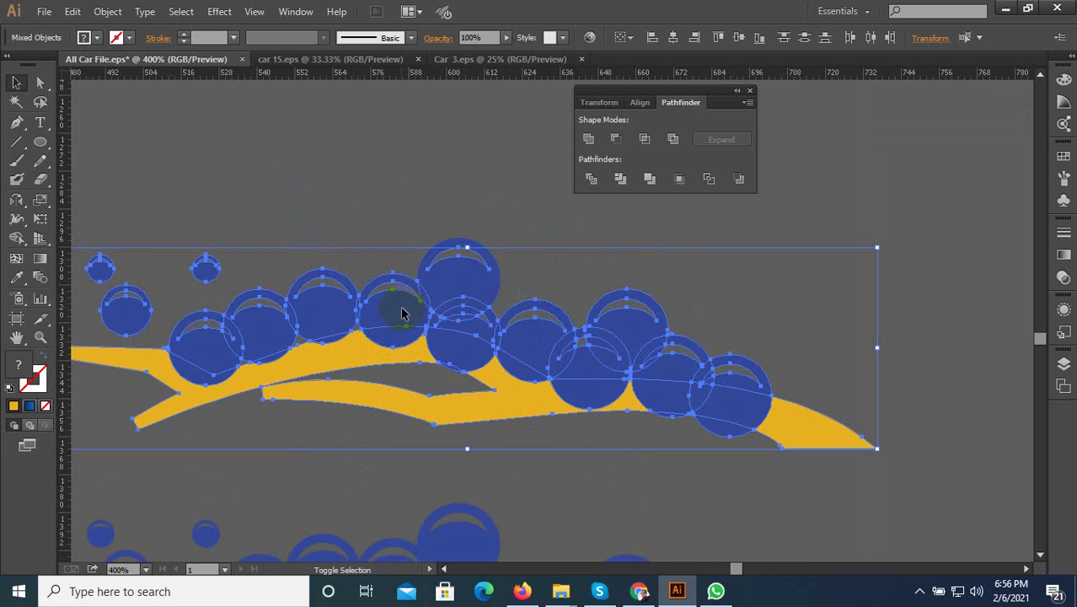
drag(284, 317, 171, 344)
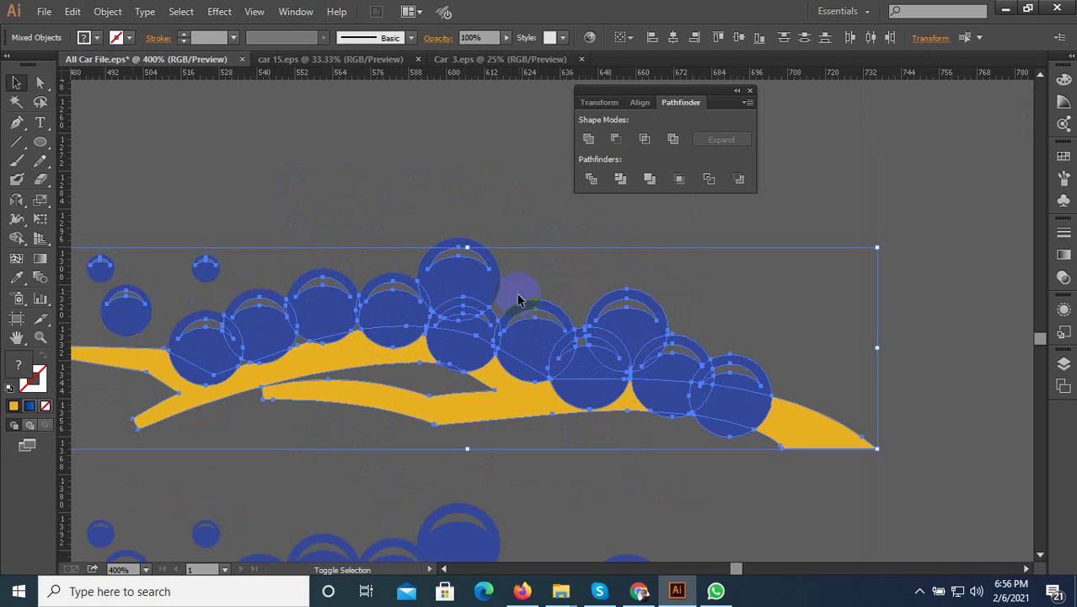
shift+click(474, 290)
shift+click(465, 290)
drag(486, 336, 637, 334)
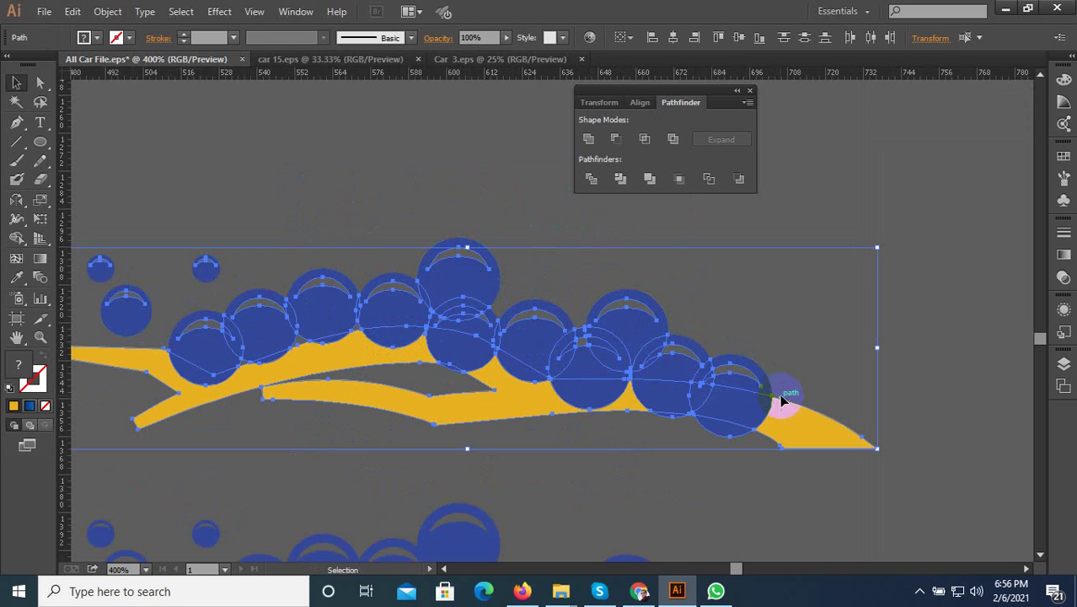
click(732, 466)
- Delete the lower piece of the last bubble, then undo the deletion
click(533, 379)
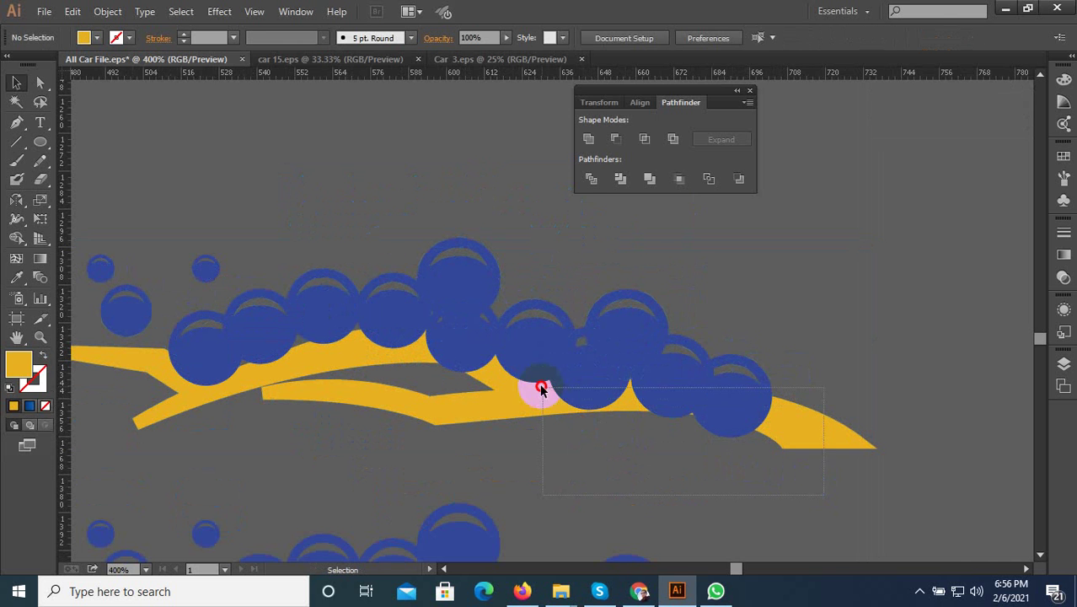
scroll(728, 436, up, 2)
click(826, 255)
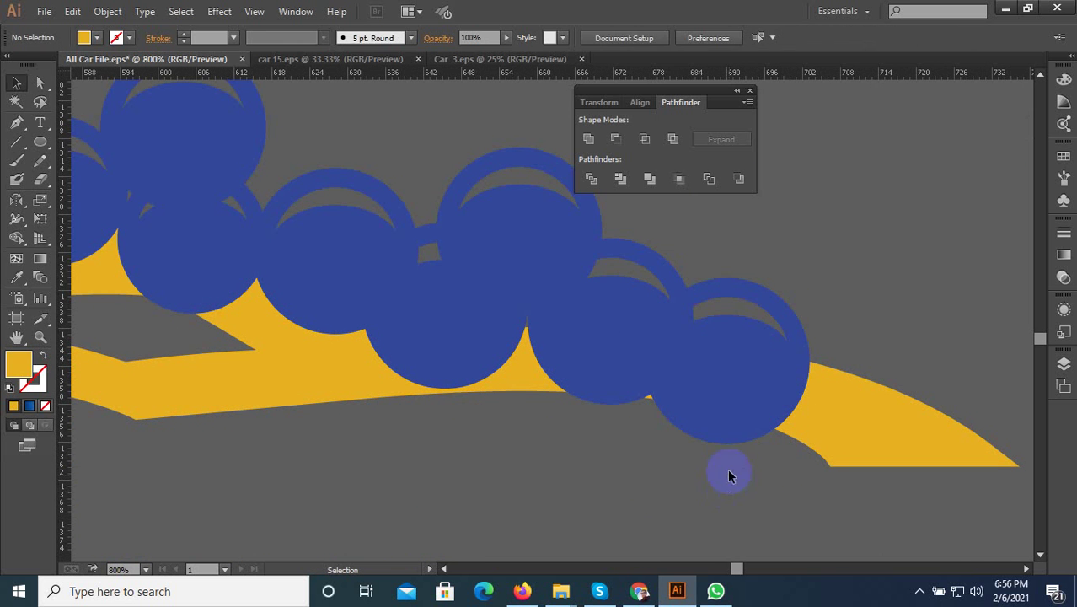
click(724, 425)
key(Delete)
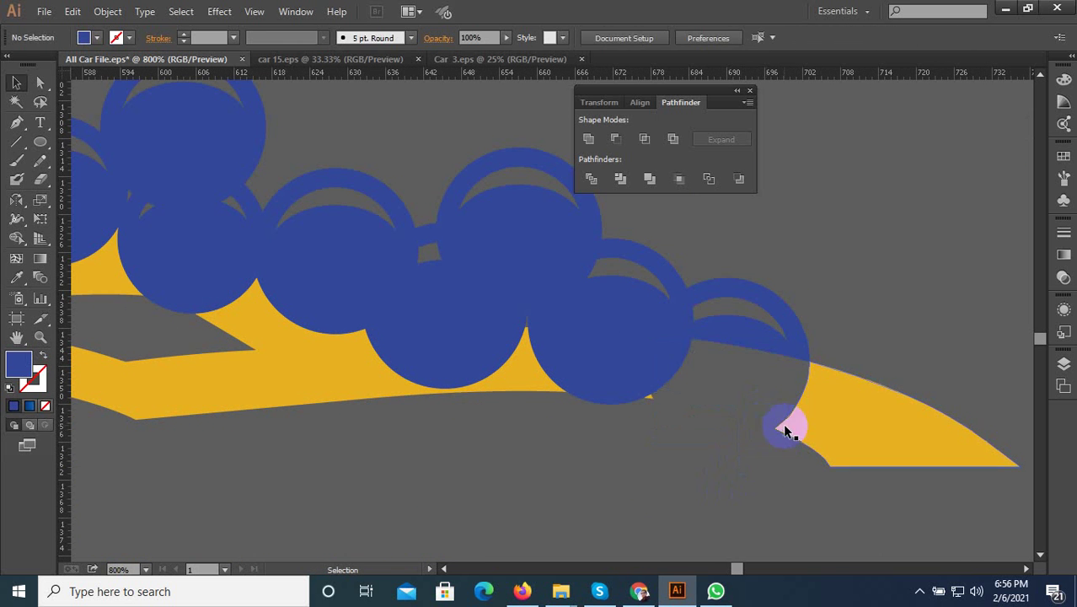
key(ctrl+z)
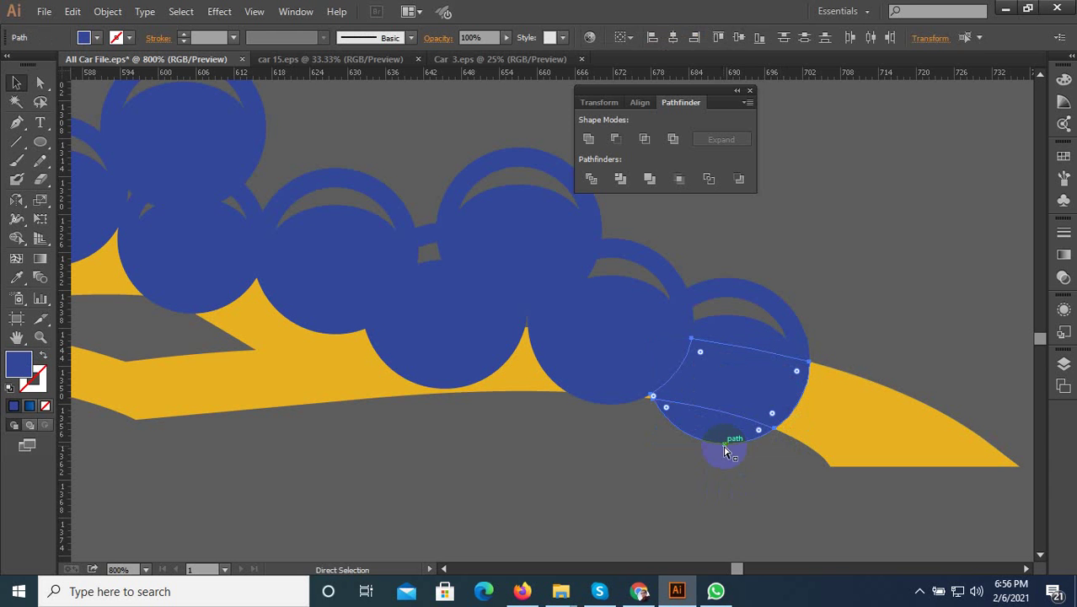
- Select the last bubble's highlight pieces, revert the piece edits, and select the Bullet logo image
click(816, 343)
click(829, 351)
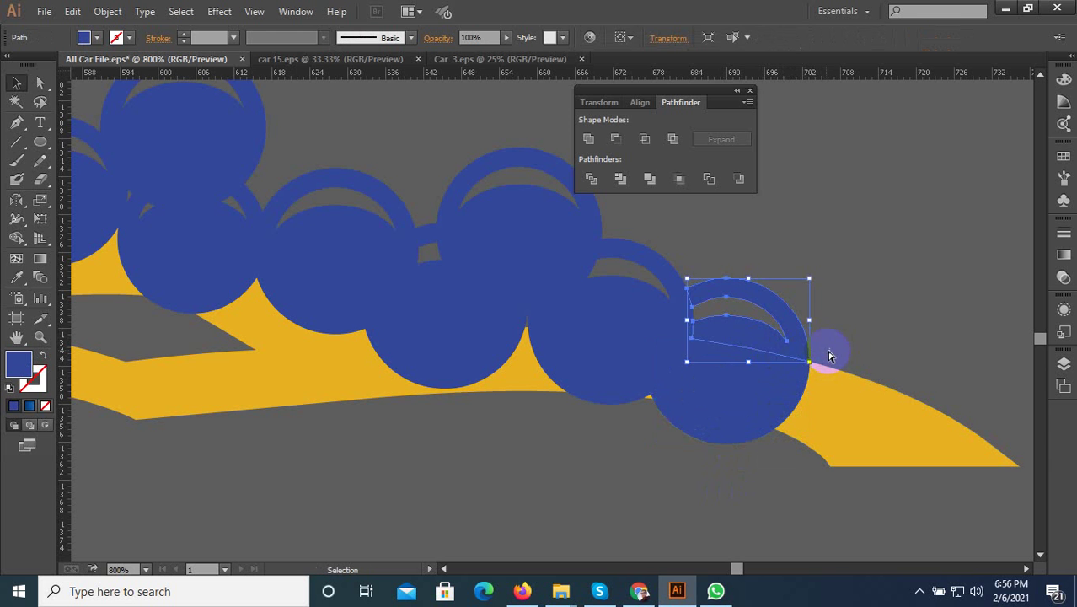
shift+click(846, 368)
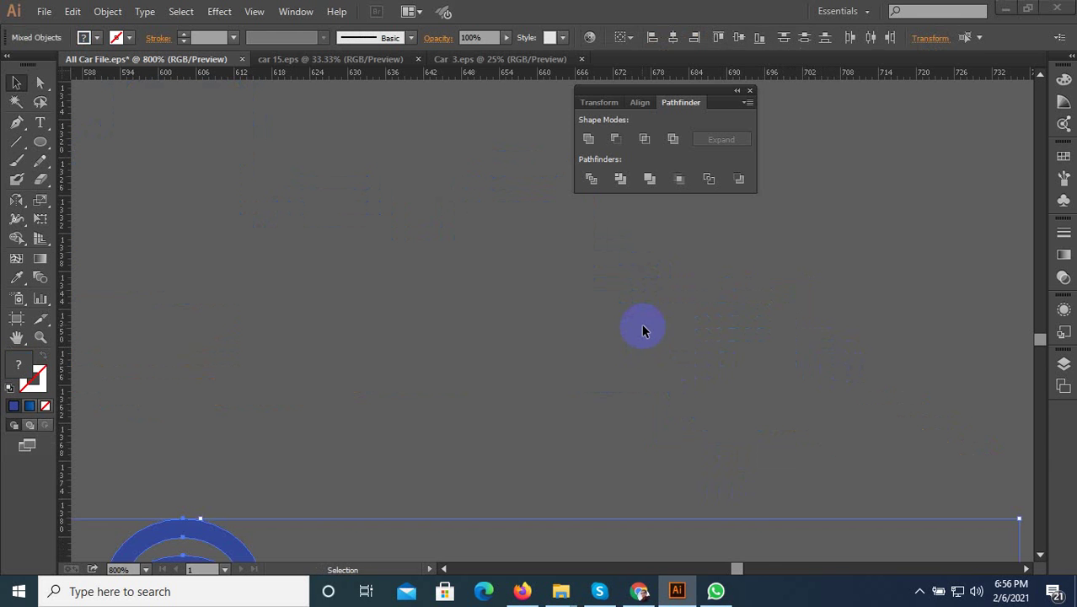
key(super)
key(super)
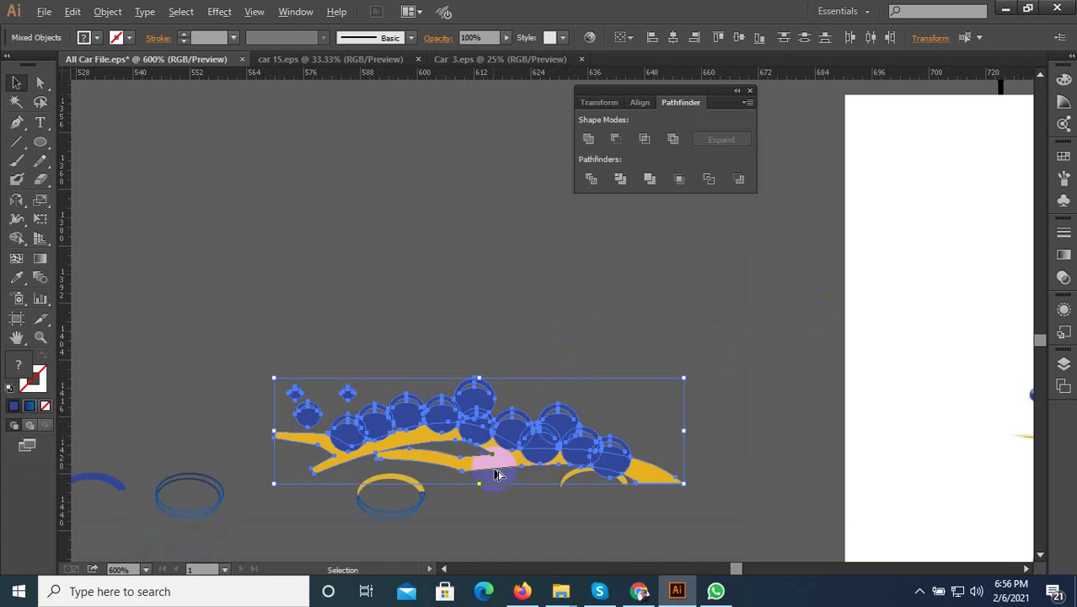
scroll(558, 462, up, 3)
scroll(553, 377, down, 3)
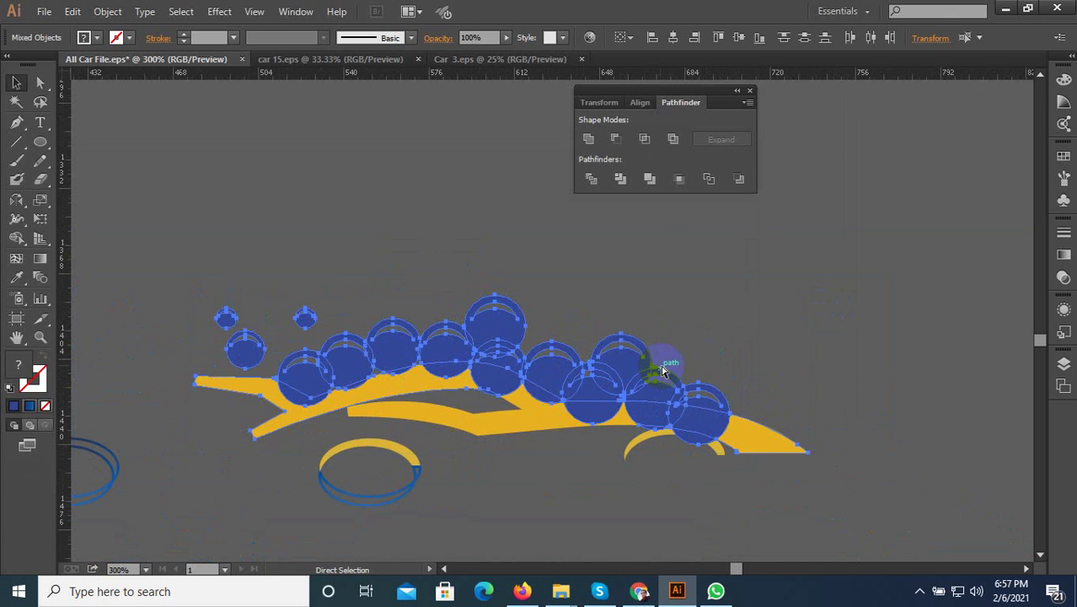
click(700, 342)
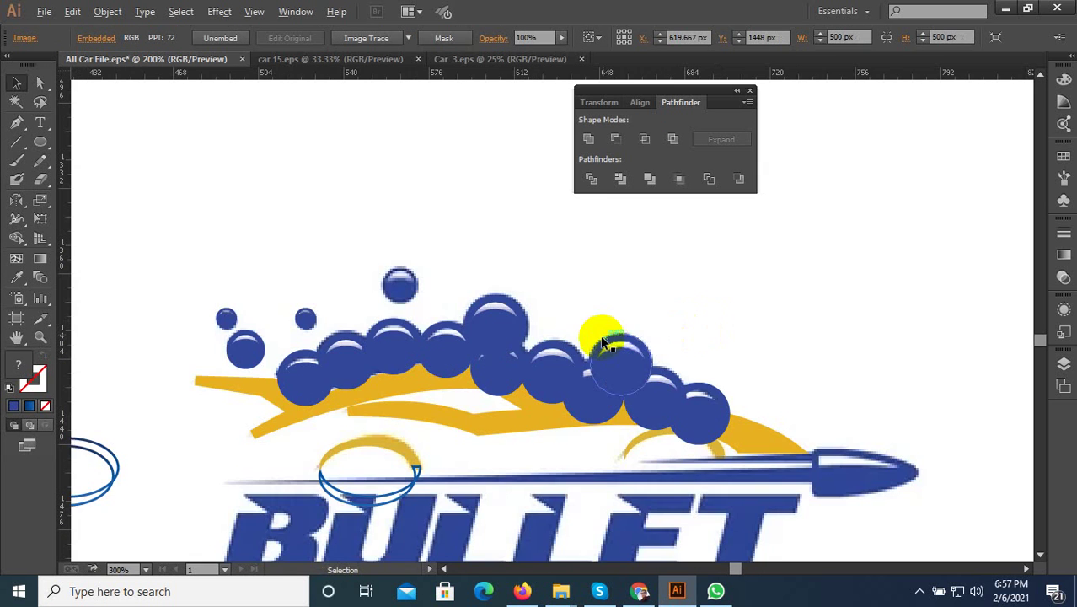
- Move the Bullet logo image right, off the traced artwork
scroll(600, 337, down, 3)
drag(618, 289, 951, 289)
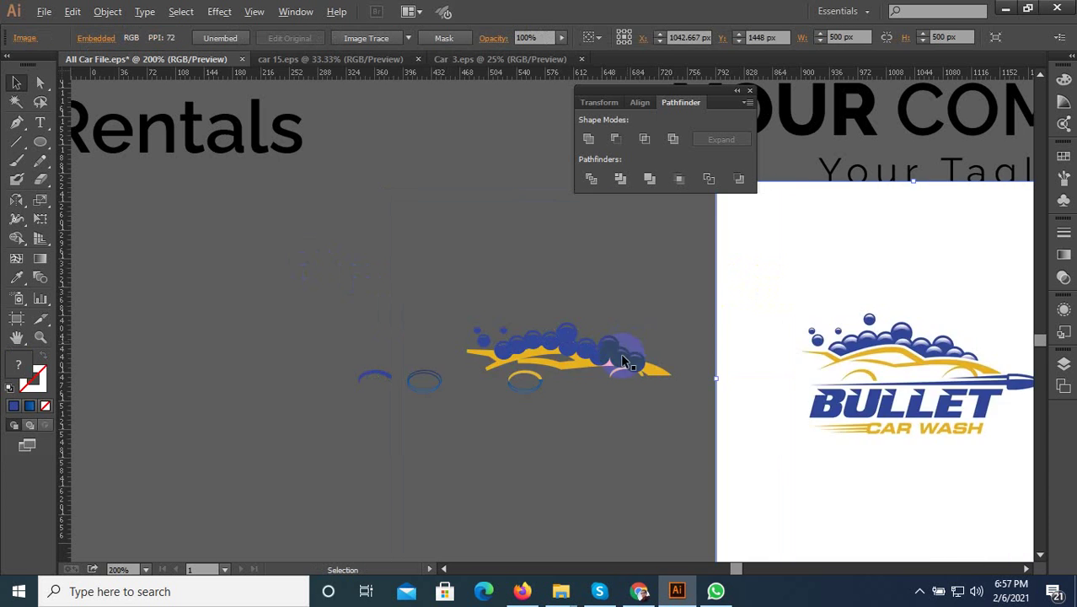
scroll(708, 407, up, 3)
- Select the whole traced swoosh-and-bubbles artwork and place a copy above the original
click(708, 407)
scroll(710, 414, up, 2)
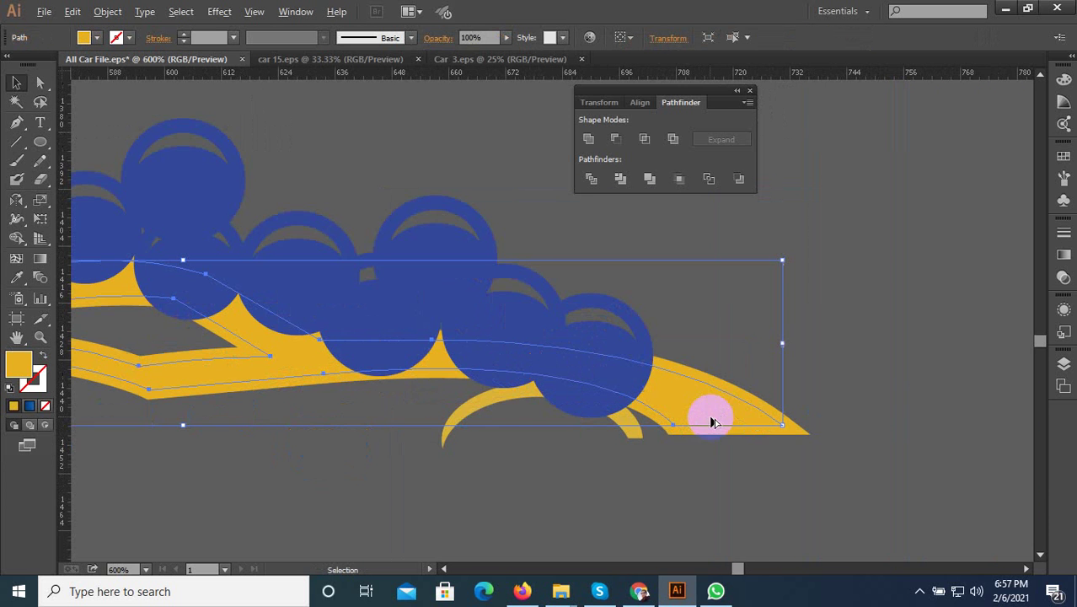
scroll(728, 388, down, 3)
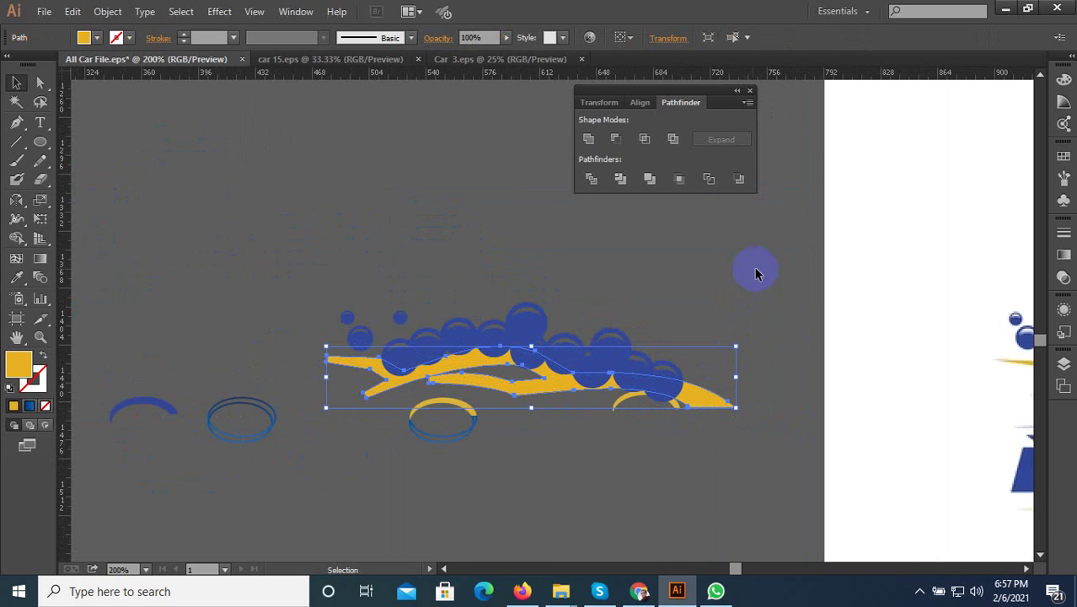
drag(329, 406, 457, 409)
scroll(679, 421, up, 1)
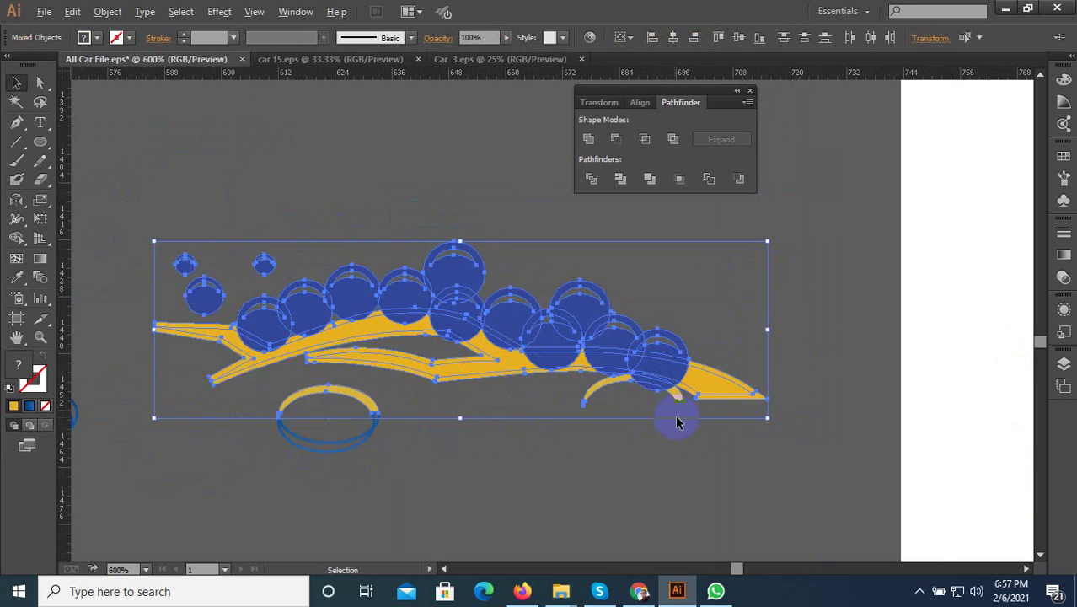
scroll(759, 336, up, 2)
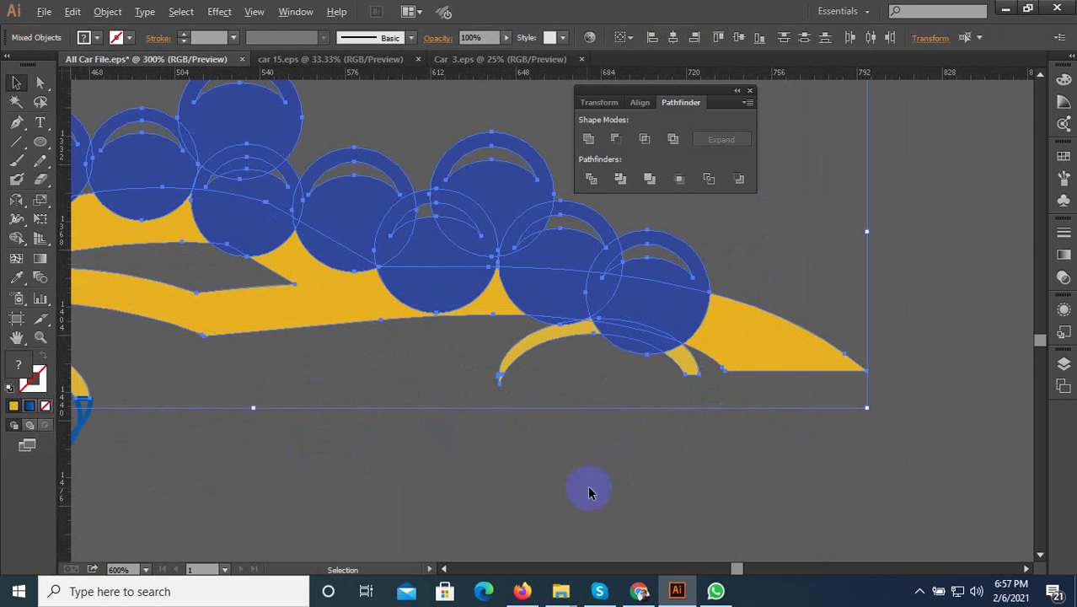
scroll(586, 491, down, 2)
drag(438, 375, 459, 143)
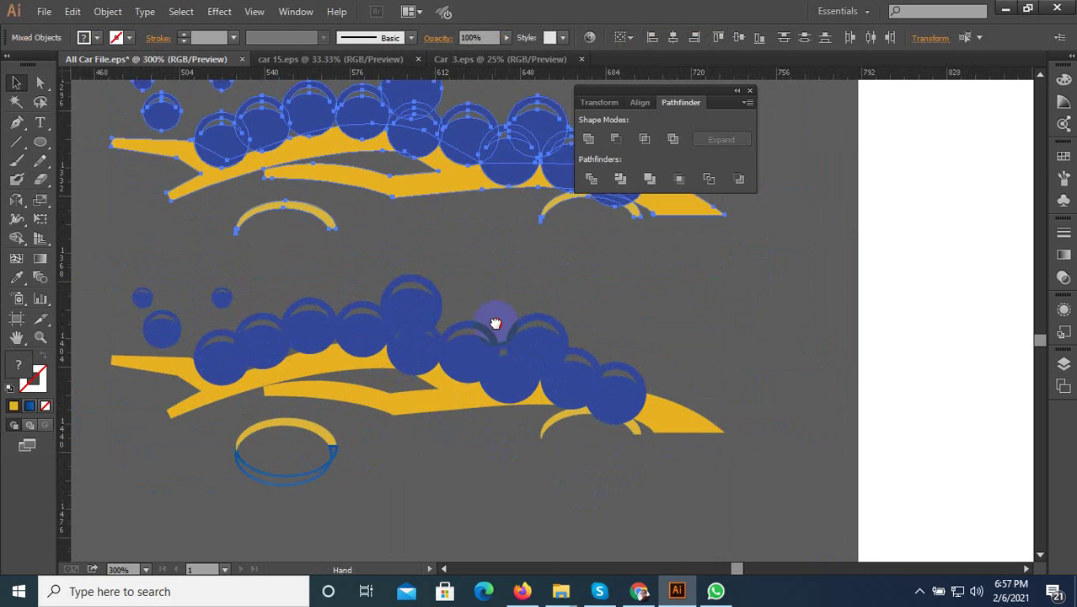
scroll(503, 461, up, 3)
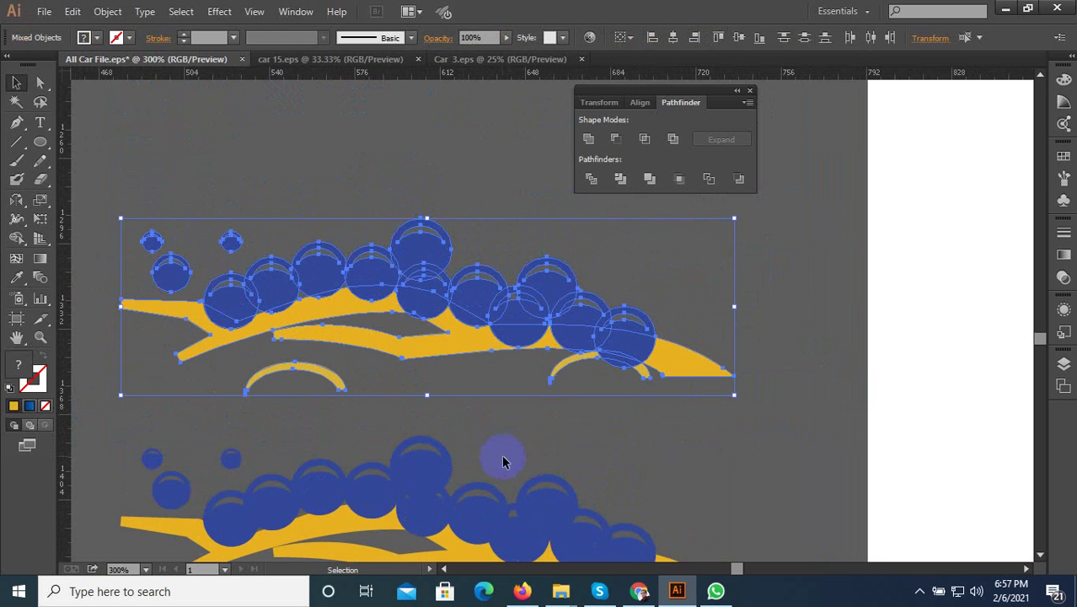
- Copy the lower artwork further down and delete the top artwork
click(590, 179)
scroll(505, 379, down, 5)
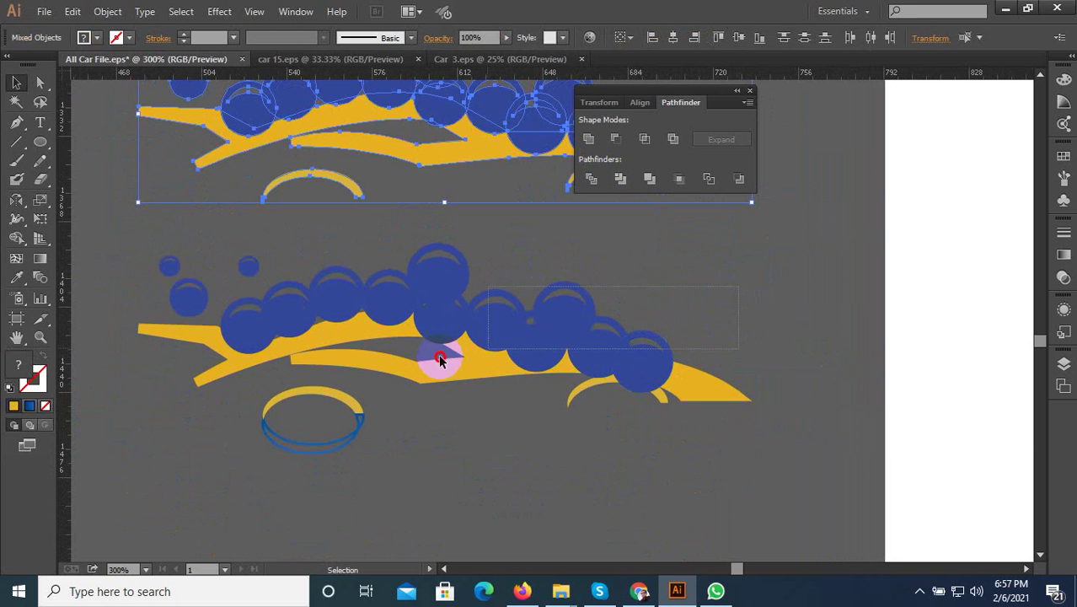
drag(124, 470, 504, 492)
key(ctrl+minus)
key(ctrl+minus)
drag(510, 361, 496, 527)
drag(628, 273, 329, 135)
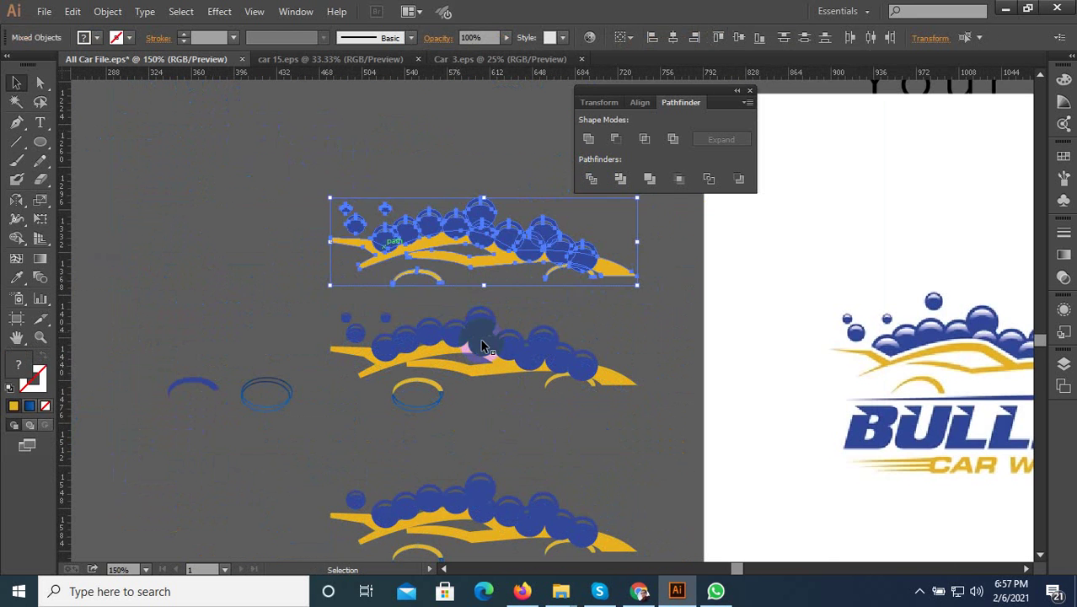
key(Delete)
click(661, 305)
- Divide the middle artwork into separate pieces and ungroup them
drag(330, 423, 409, 422)
scroll(409, 421, up, 2)
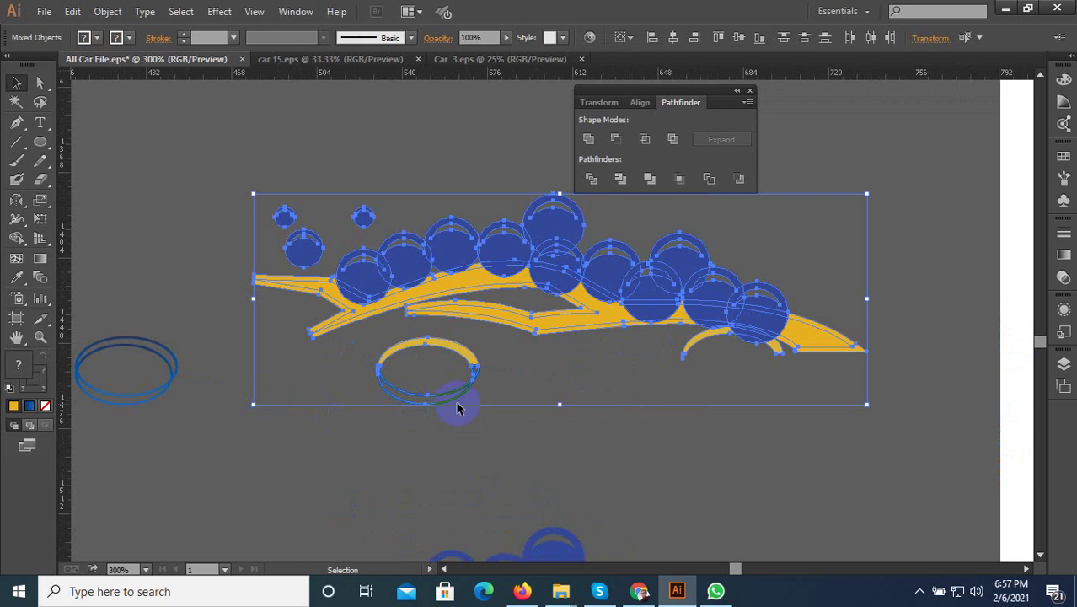
click(592, 178)
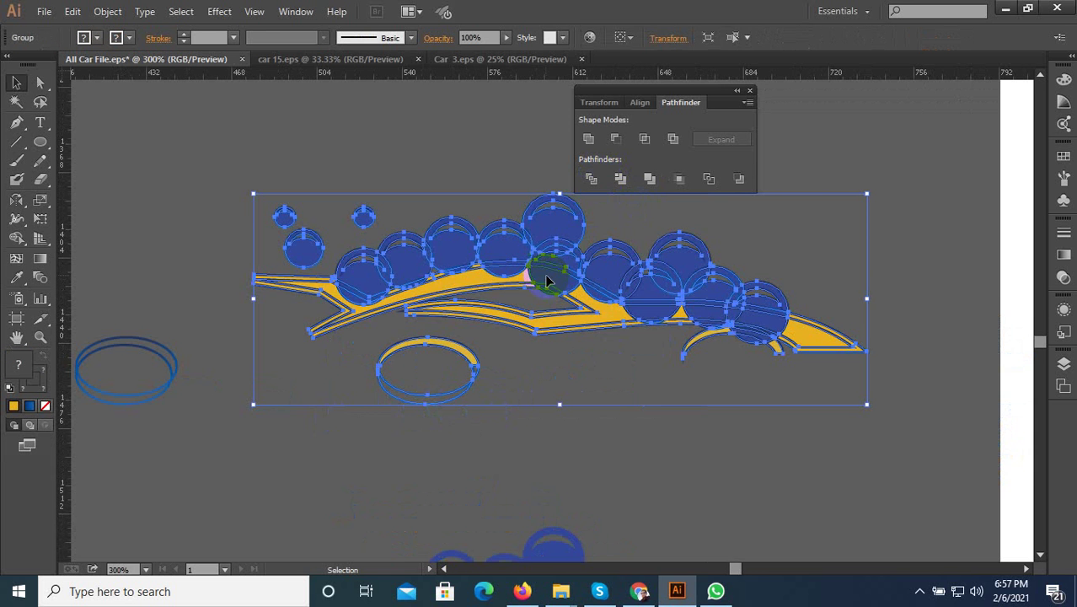
key(ctrl+z)
scroll(609, 305, up, 1)
scroll(608, 305, up, 2)
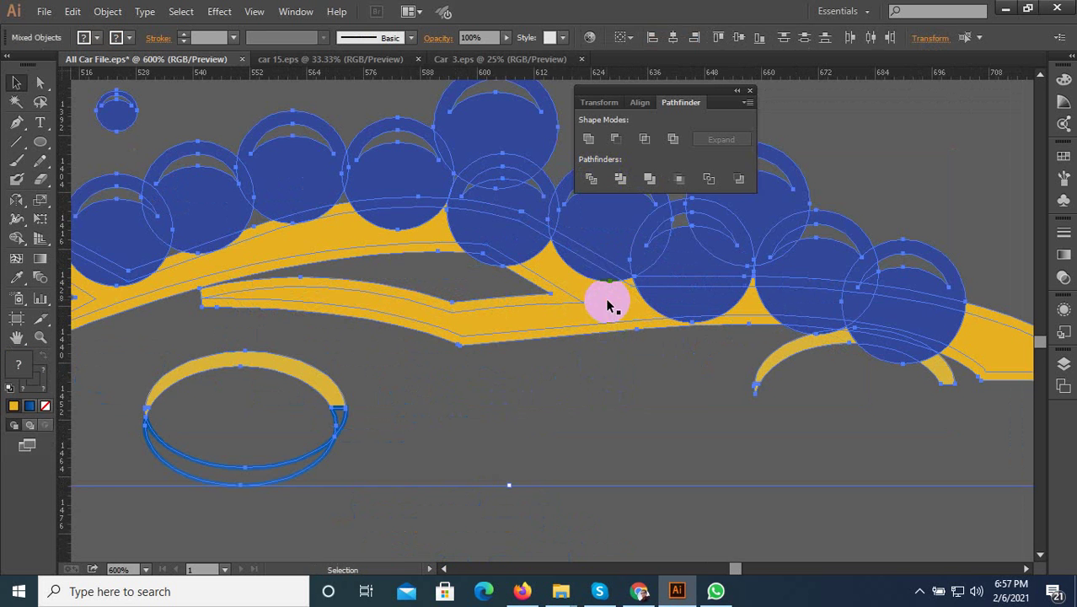
click(593, 182)
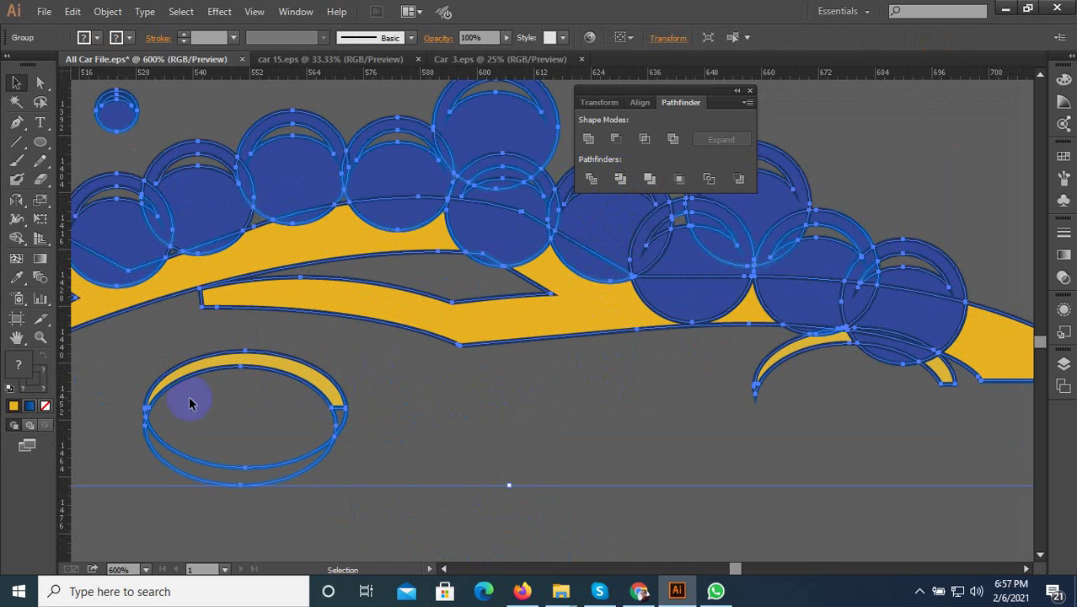
key(a)
scroll(431, 449, down, 1)
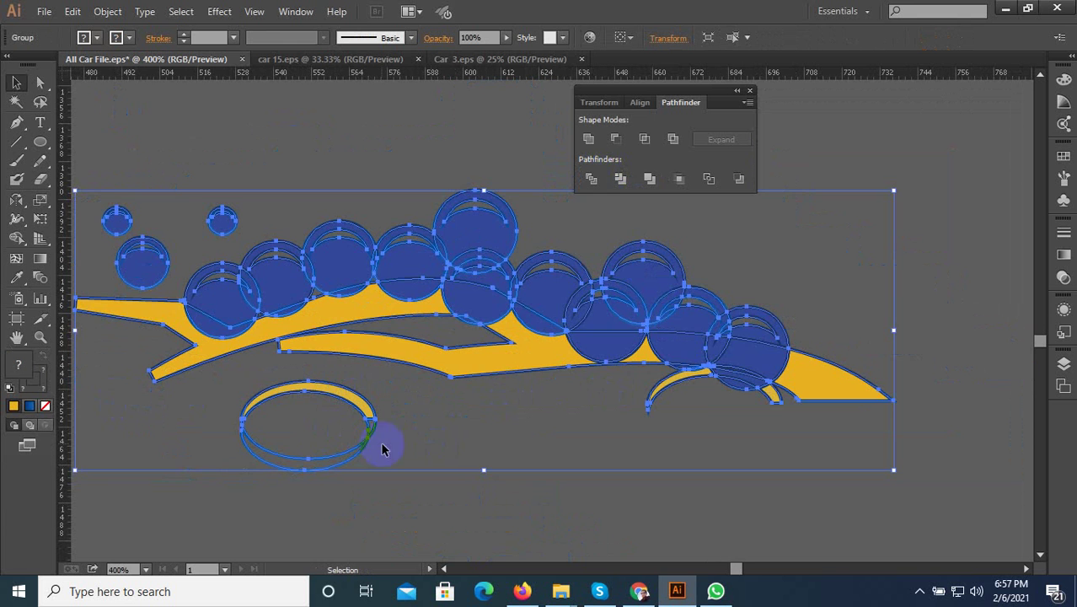
key(ctrl+shift+g)
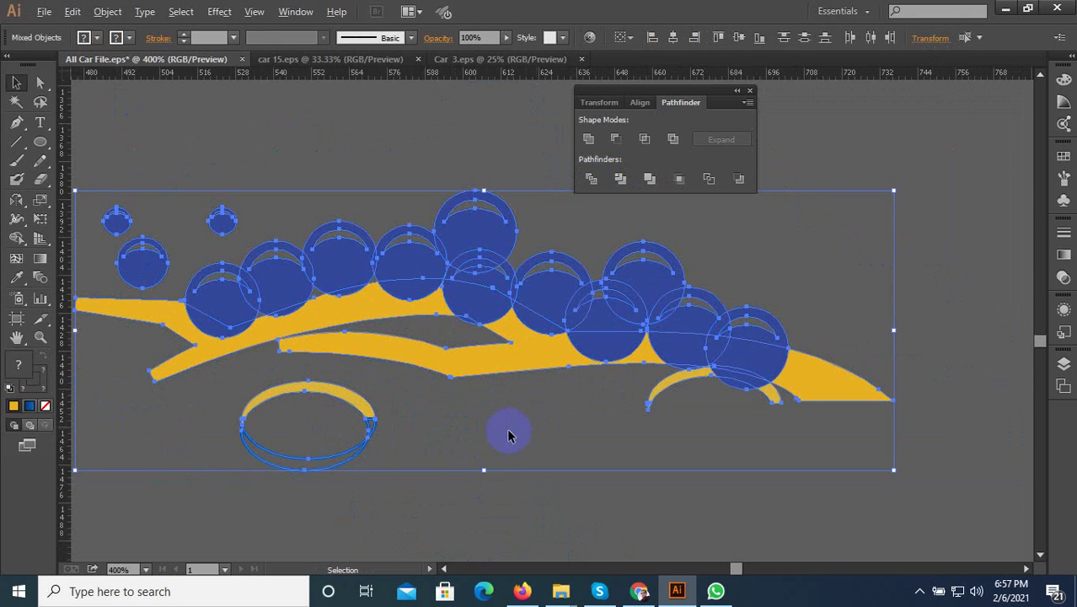
- Delete the blue ellipse outline around the lower arc
click(458, 444)
scroll(497, 436, down, 1)
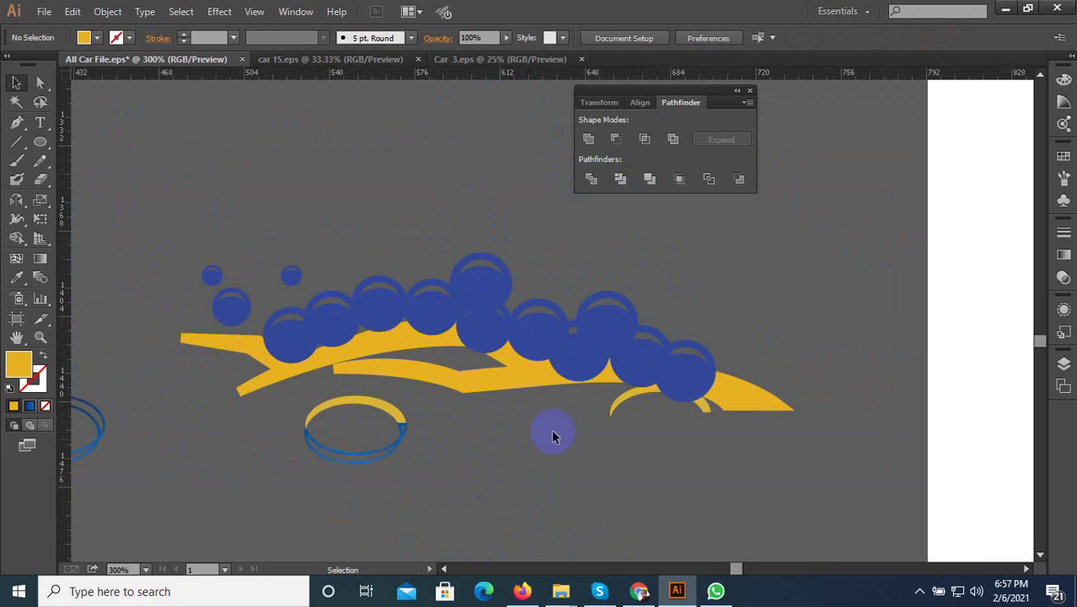
drag(331, 436, 414, 481)
key(Delete)
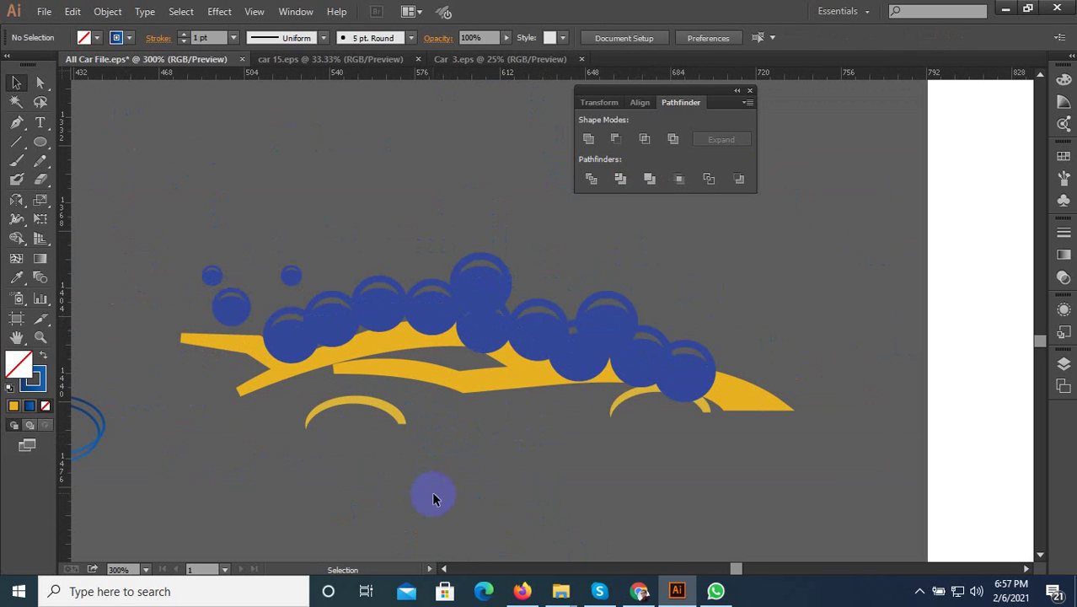
- Divide the whole car artwork again and ungroup the resulting pieces
drag(209, 454, 594, 280)
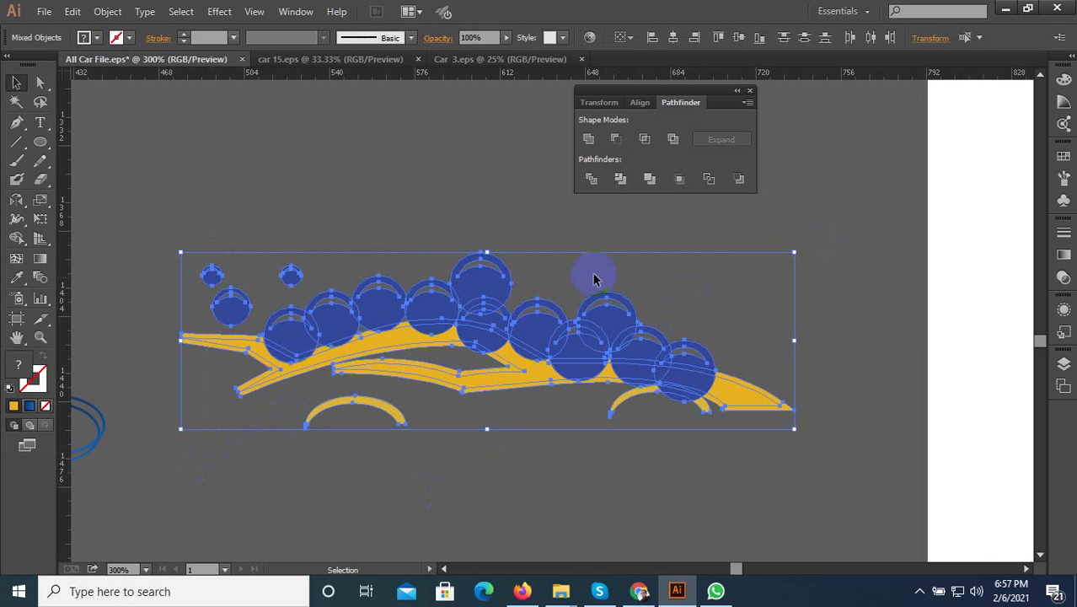
scroll(752, 409, up, 1)
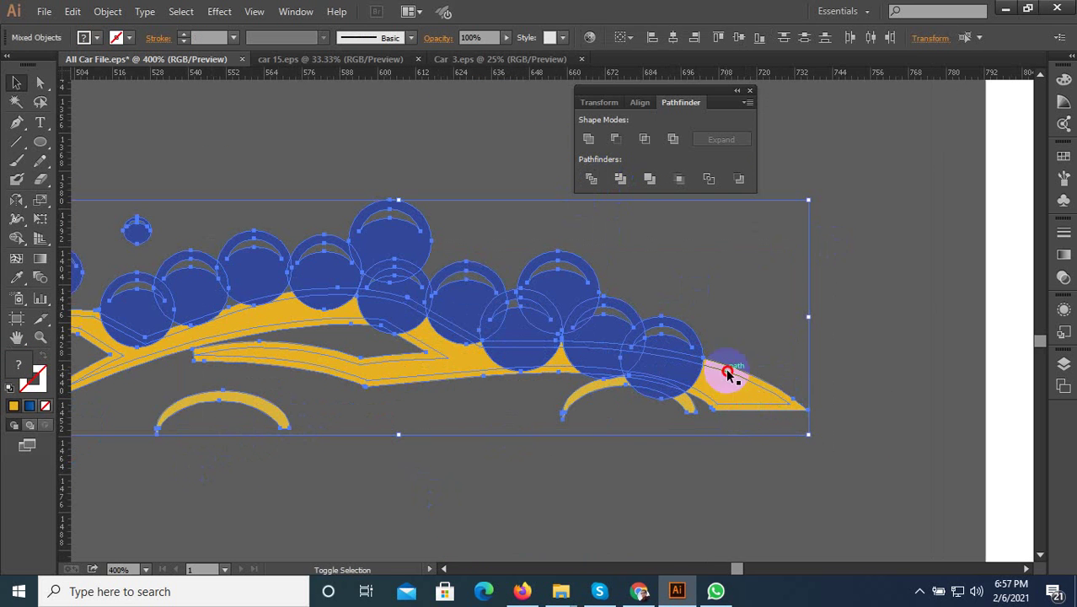
scroll(790, 385, down, 1)
click(591, 178)
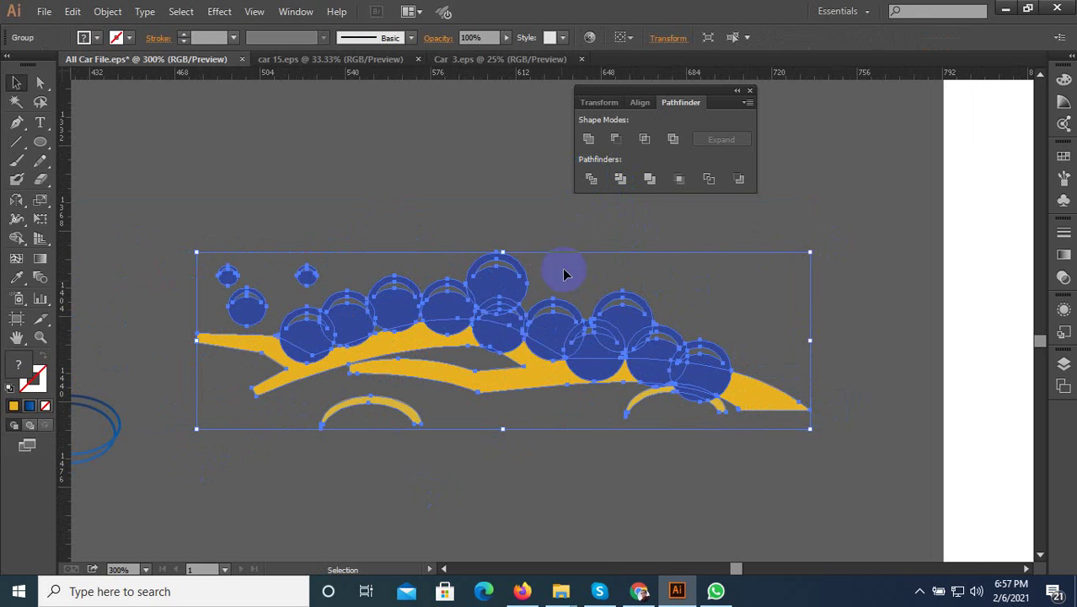
right_click(508, 329)
click(561, 421)
click(580, 433)
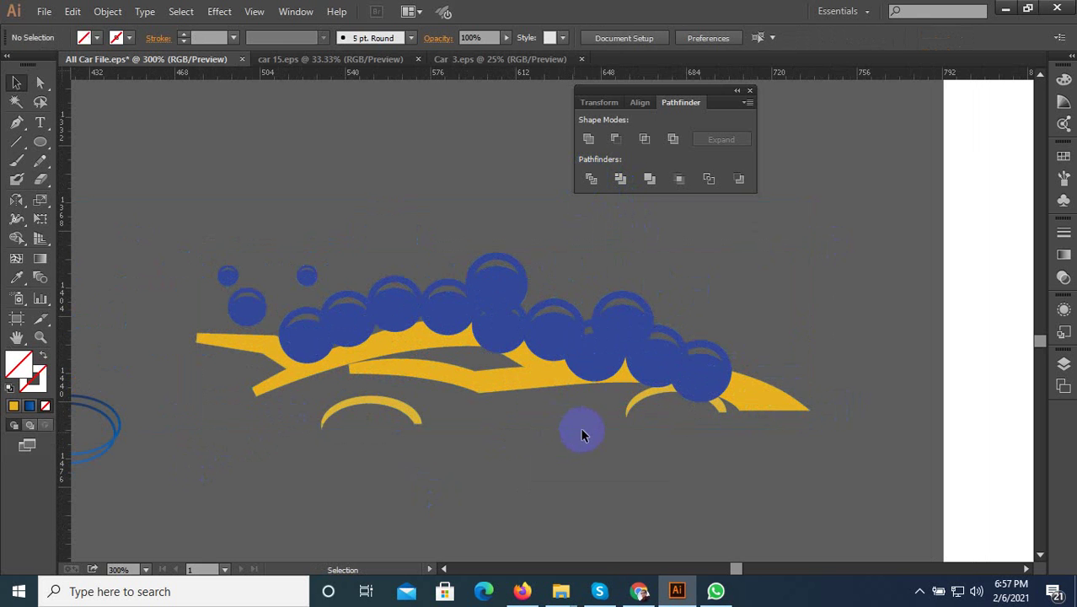
scroll(574, 396, up, 1)
- Inspect the small blue and yellow fragments near the front arch and delete a stray yellow one
click(543, 381)
click(587, 396)
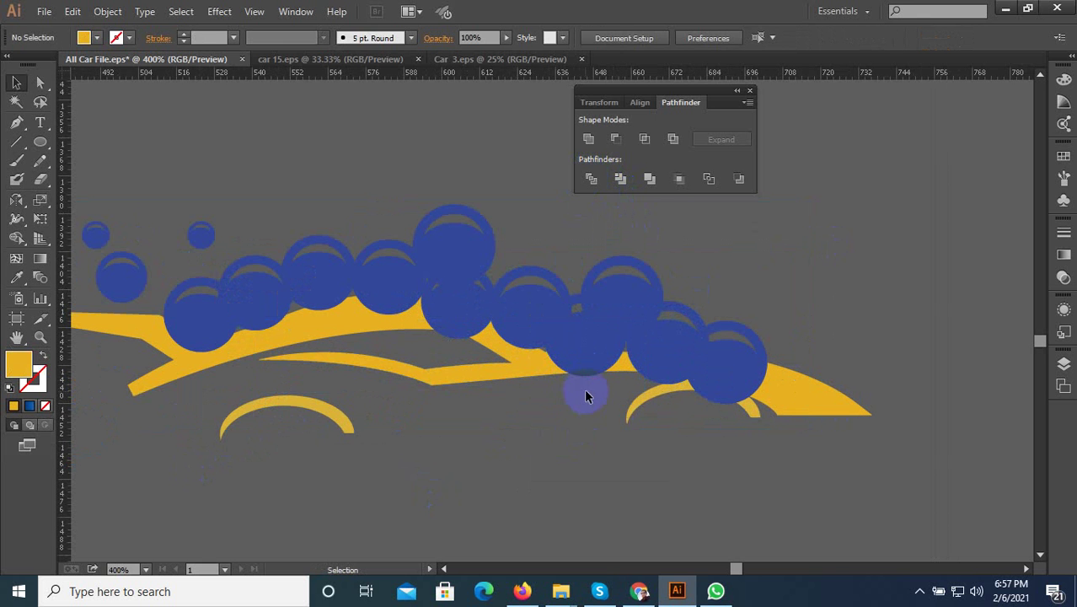
mouse_move(596, 377)
mouse_down()
mouse_move(668, 388)
mouse_move(647, 382)
mouse_up()
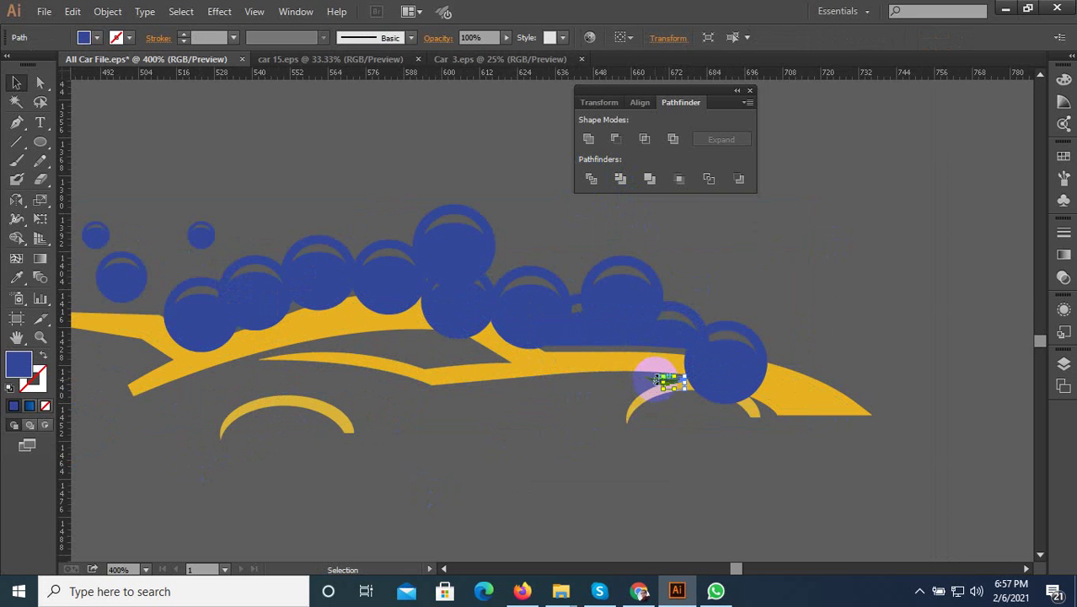
click(666, 426)
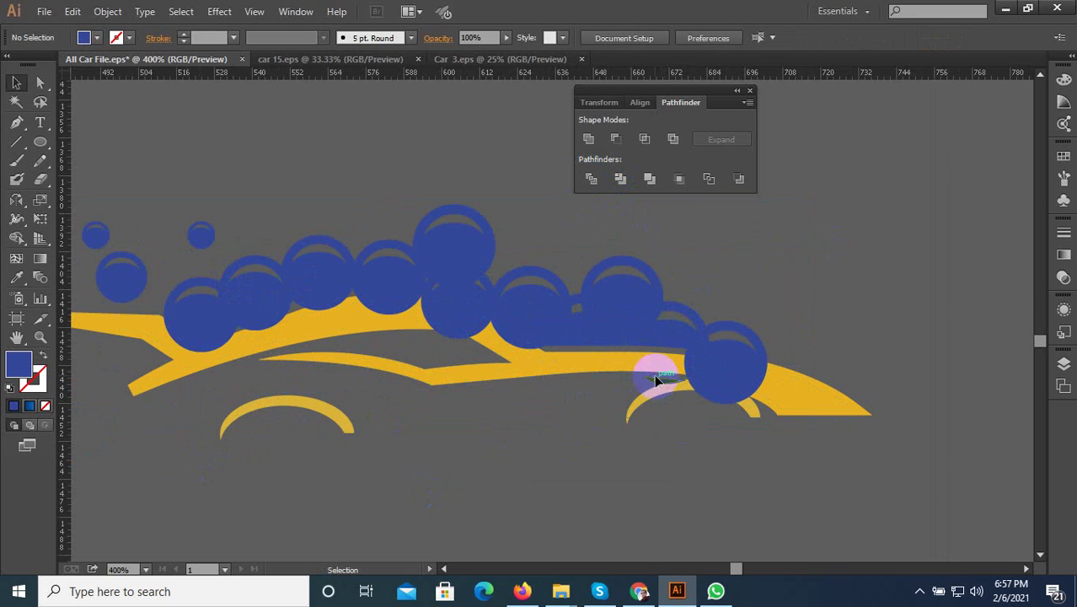
click(646, 393)
key(Delete)
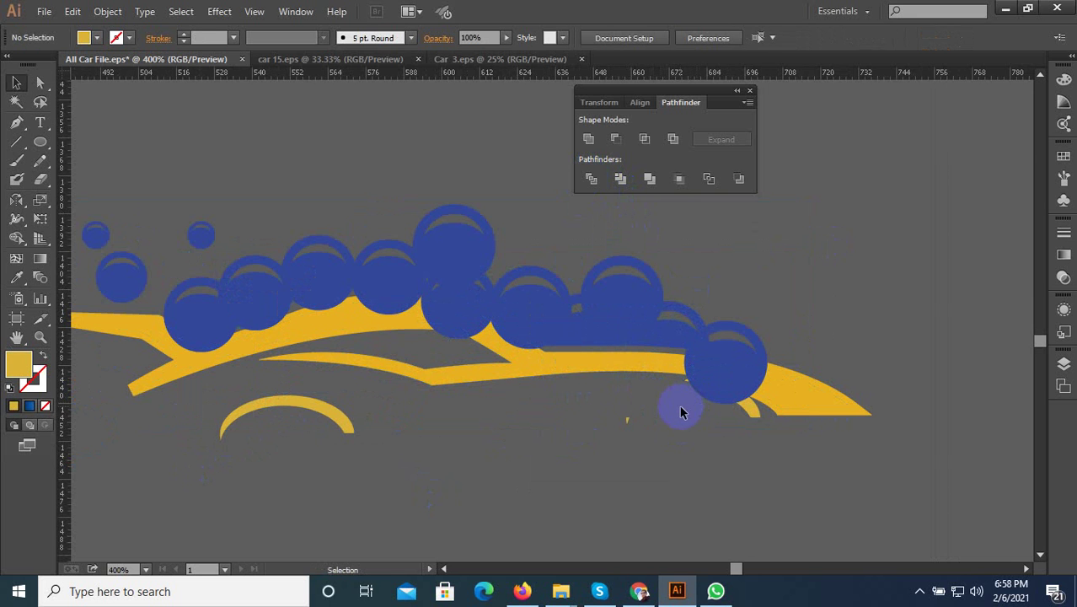
click(683, 413)
key(Delete)
scroll(699, 388, up, 3)
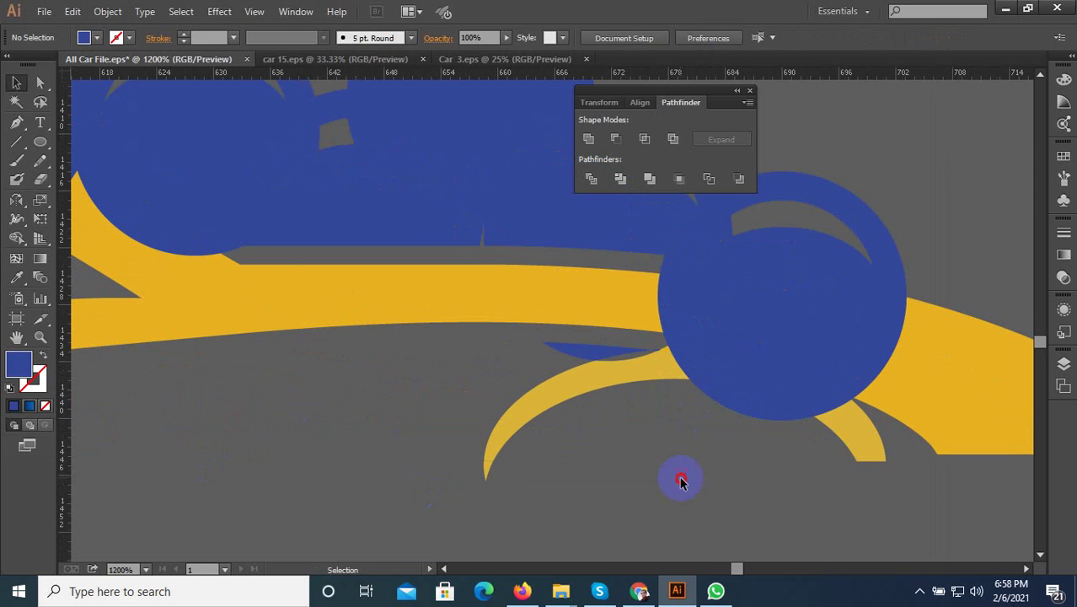
click(625, 384)
key(Delete)
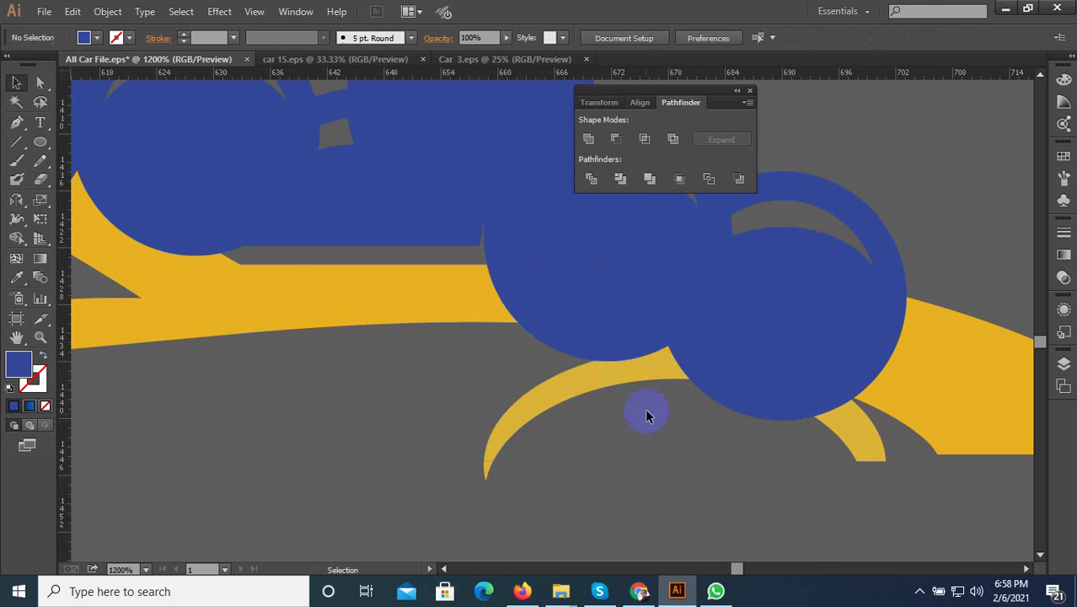
click(603, 357)
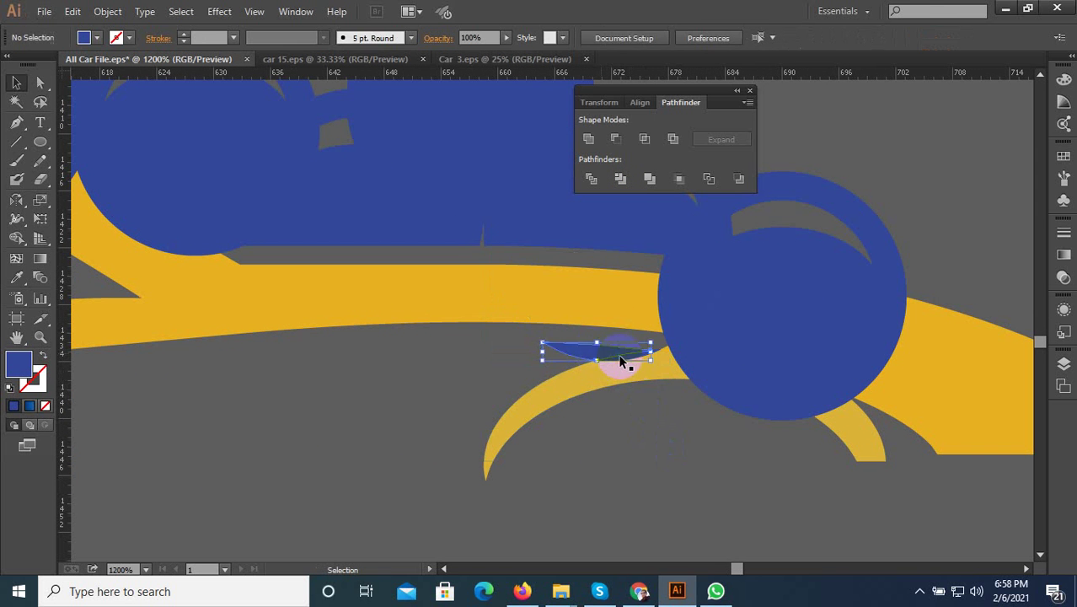
click(646, 313)
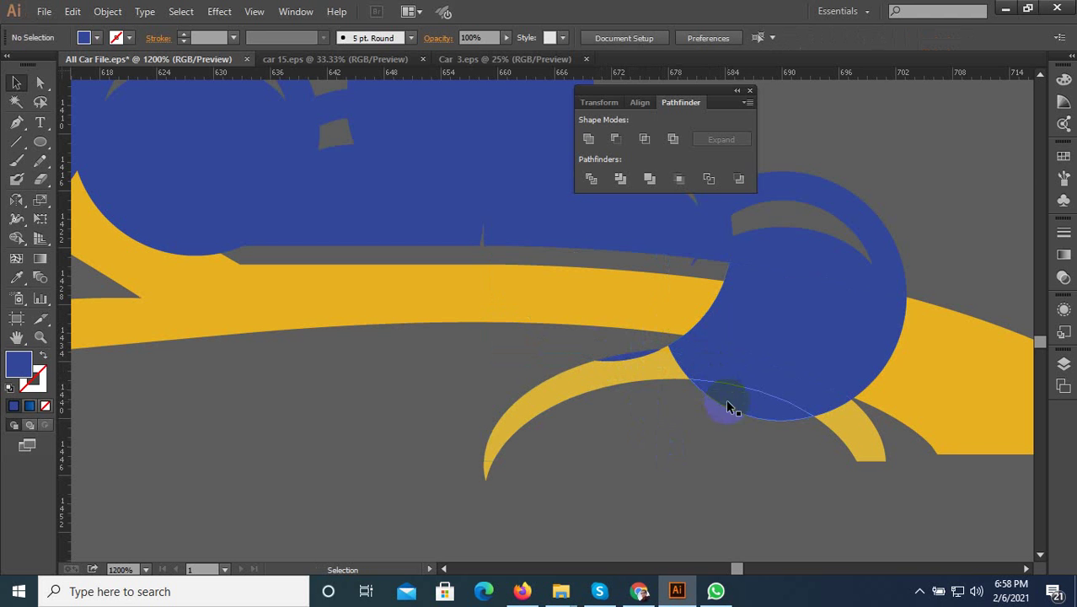
key(ctrl+z)
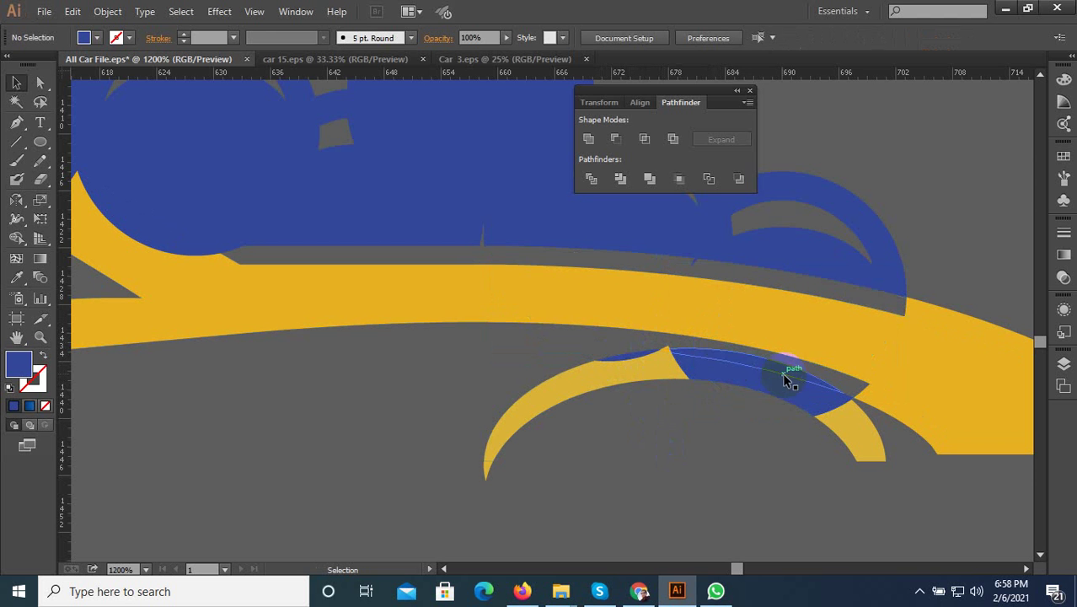
click(877, 397)
scroll(886, 314, up, 1)
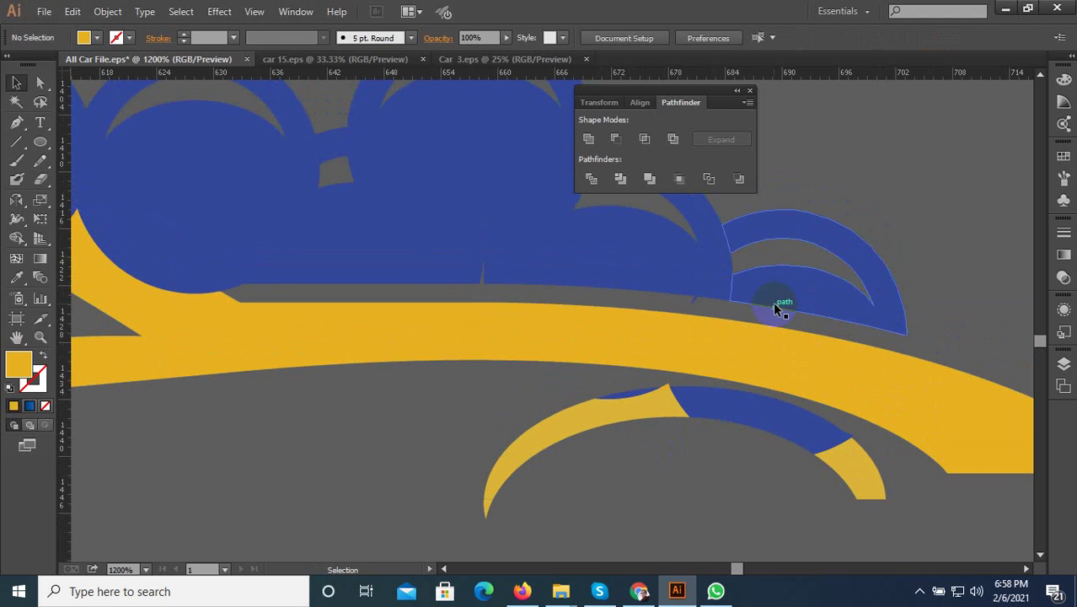
scroll(824, 356, down, 2)
scroll(447, 278, up, 2)
scroll(447, 279, up, 1)
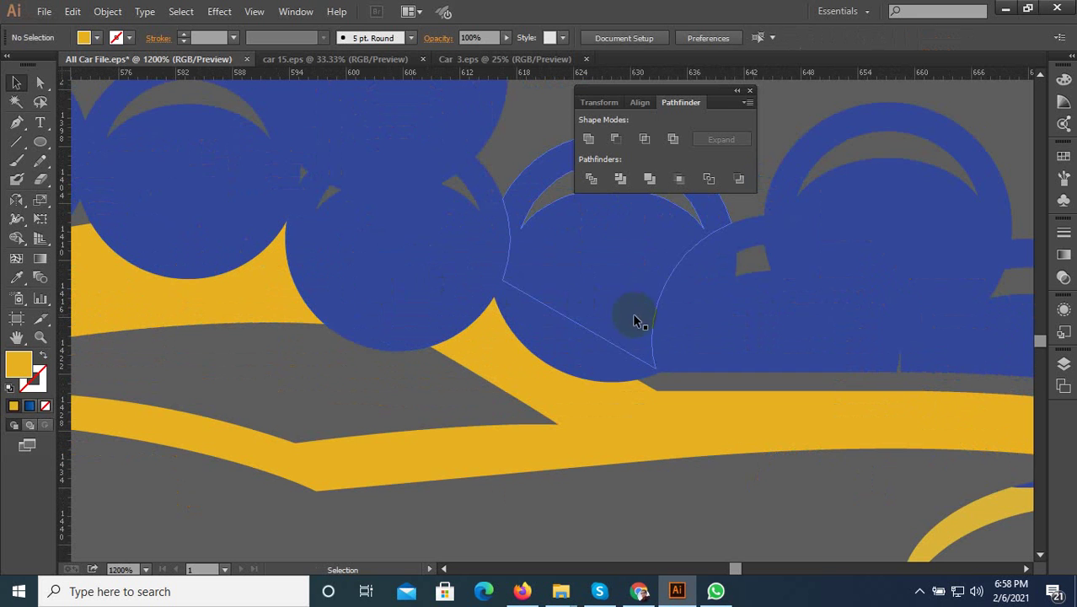
click(783, 278)
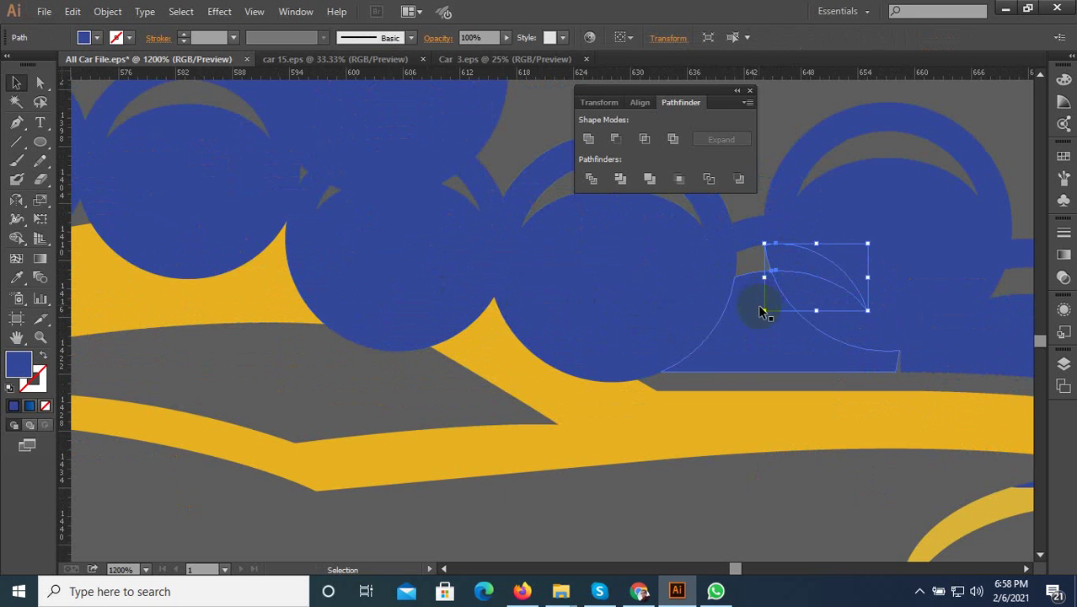
key(ctrl+shift+a)
scroll(788, 323, down, 1)
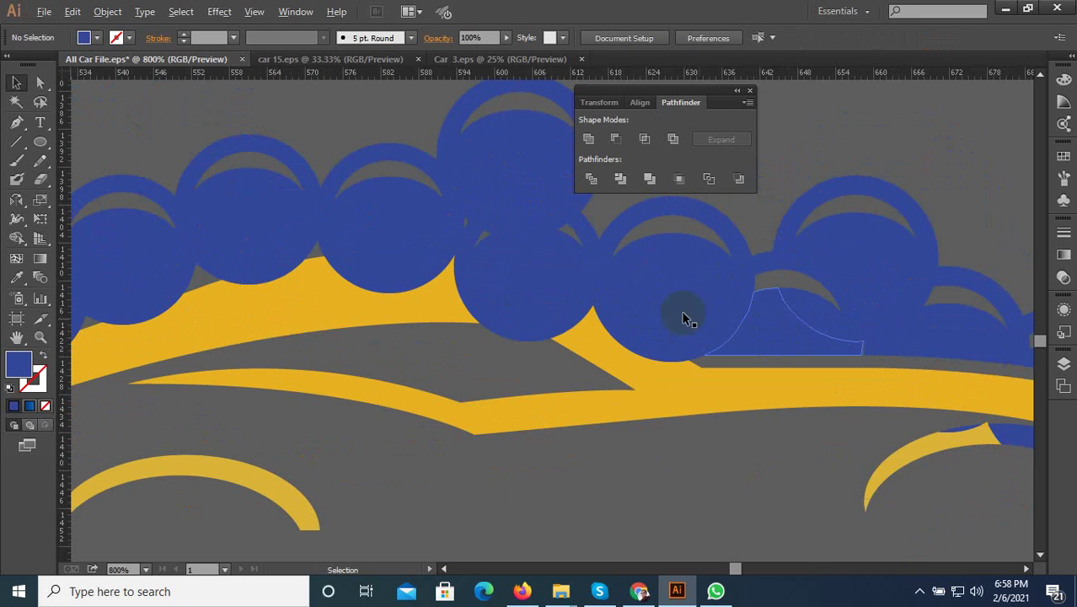
click(545, 316)
key(Delete)
click(644, 348)
key(Delete)
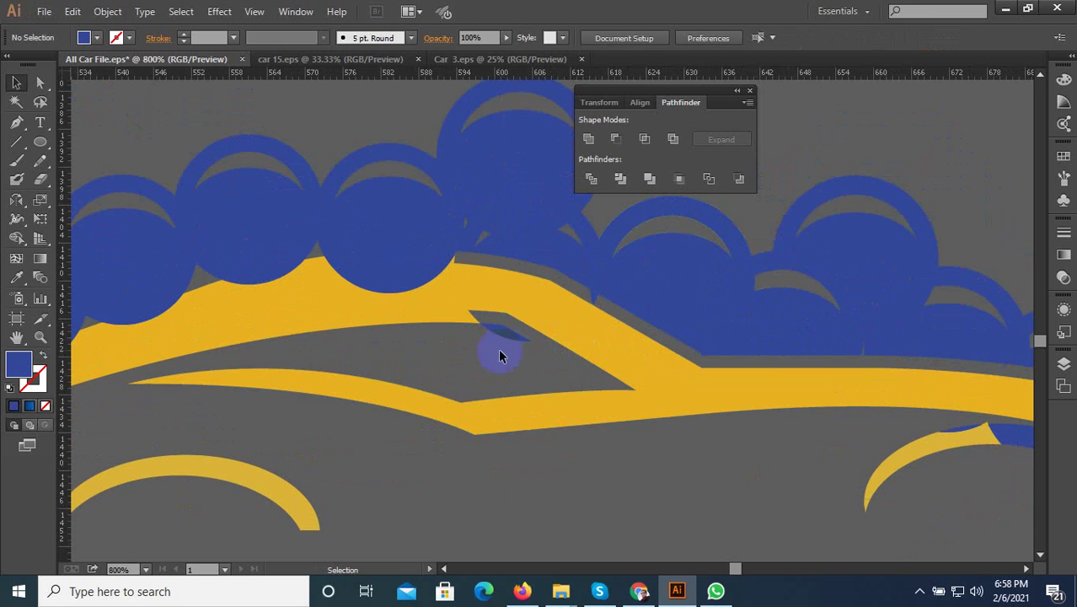
click(601, 308)
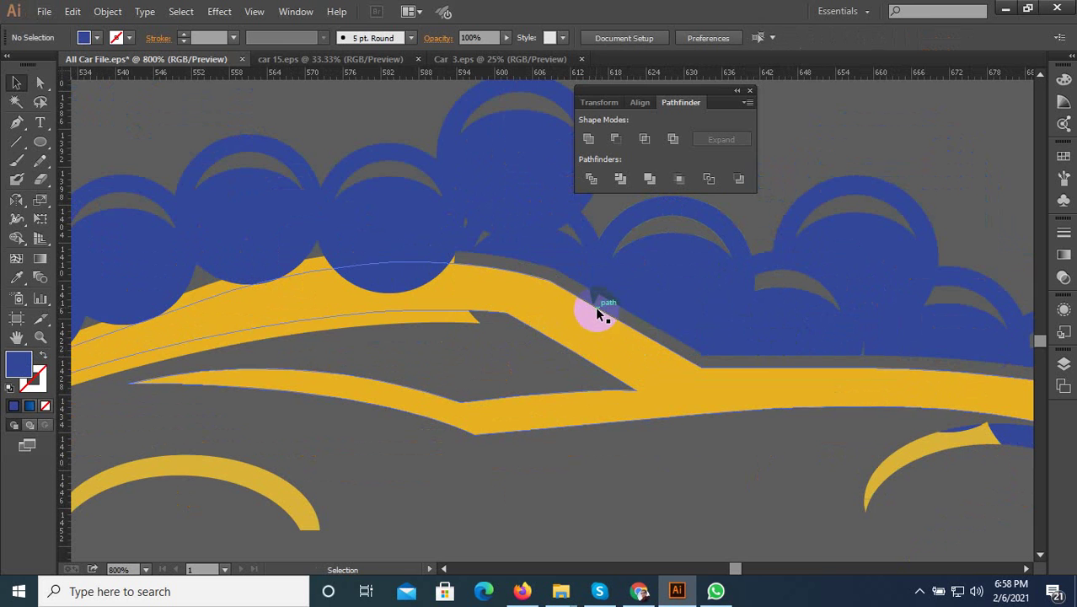
click(444, 308)
key(Delete)
click(424, 274)
key(Delete)
click(291, 274)
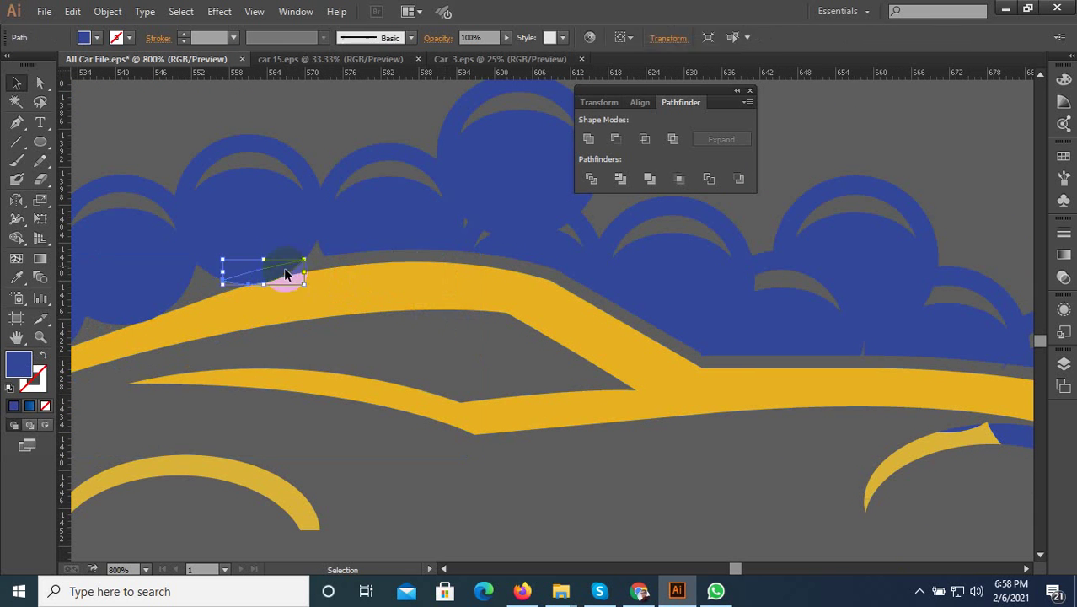
key(Delete)
click(193, 291)
key(Delete)
click(156, 313)
key(Delete)
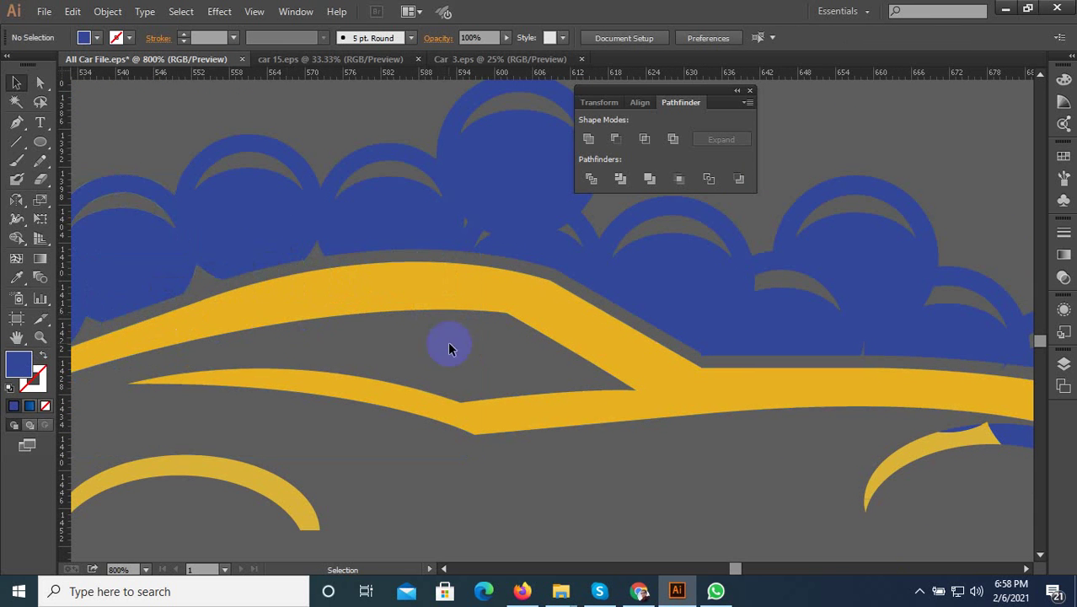
click(645, 342)
scroll(644, 342, down, 5)
scroll(396, 337, up, 2)
scroll(462, 356, up, 3)
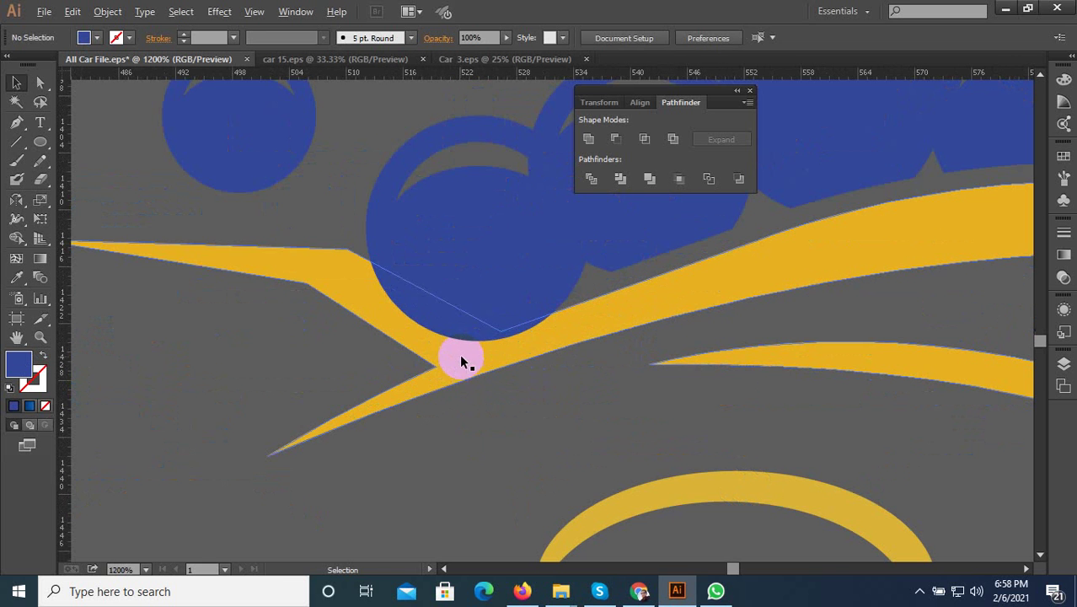
scroll(466, 337, up, 1)
click(466, 337)
key(Delete)
click(339, 270)
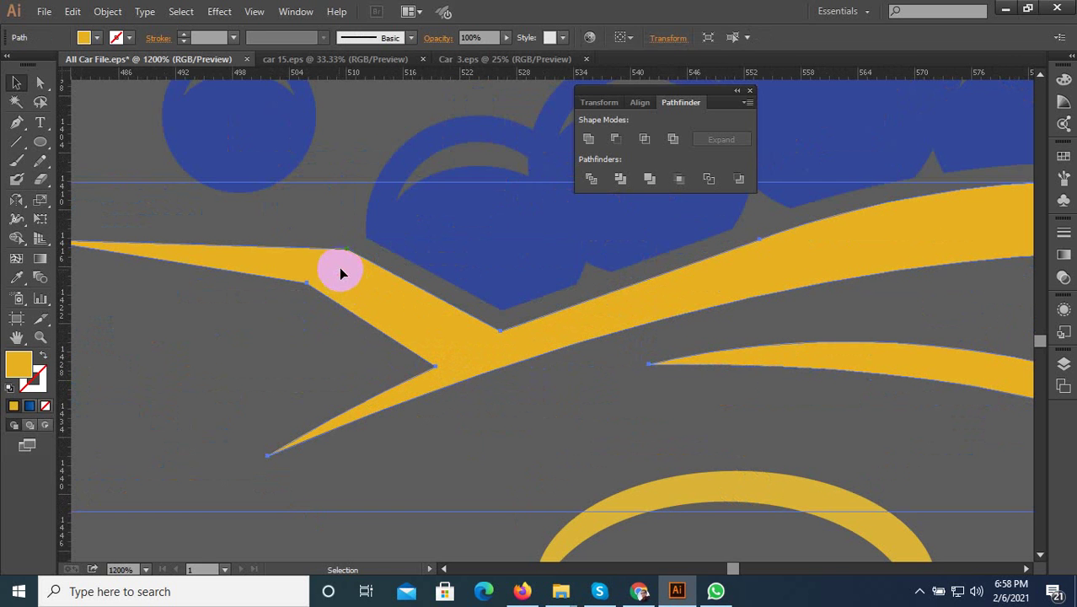
click(340, 241)
scroll(384, 396, down, 1)
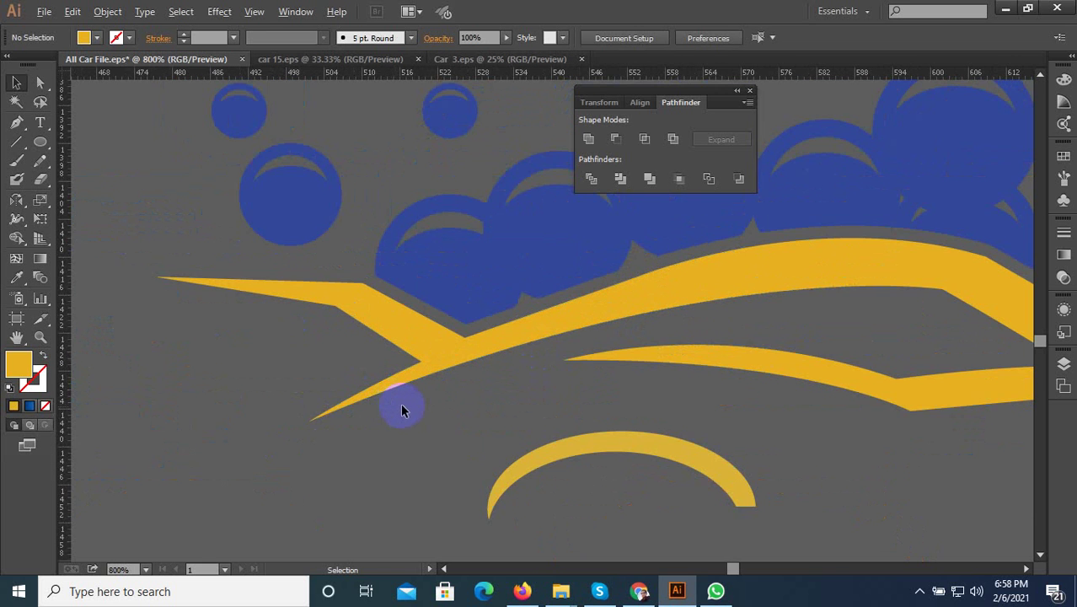
scroll(488, 299, up, 2)
click(449, 330)
scroll(430, 303, up, 1)
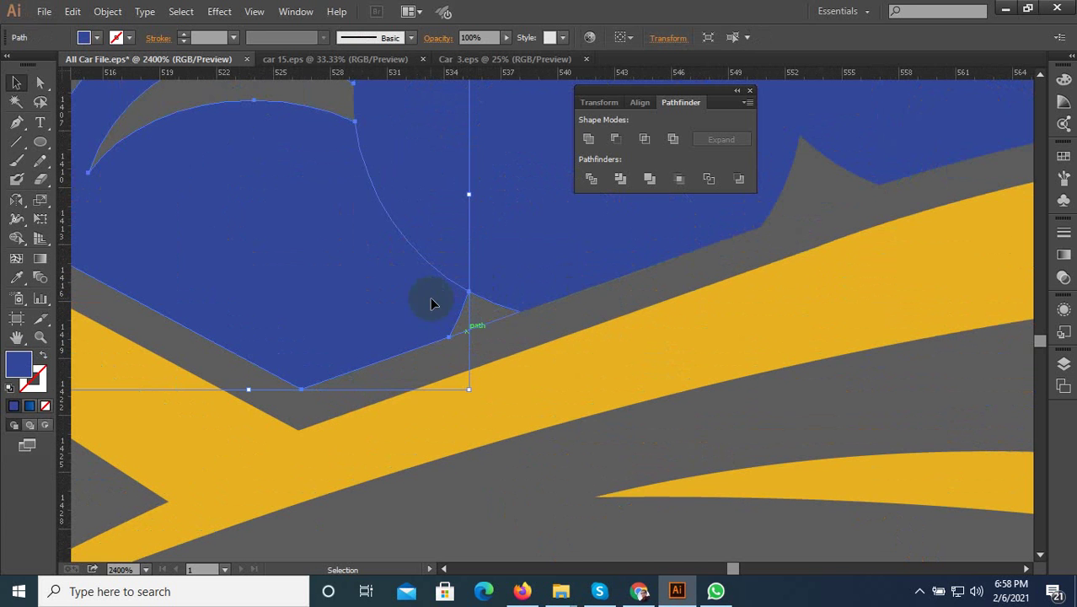
scroll(561, 355, down, 1)
click(470, 385)
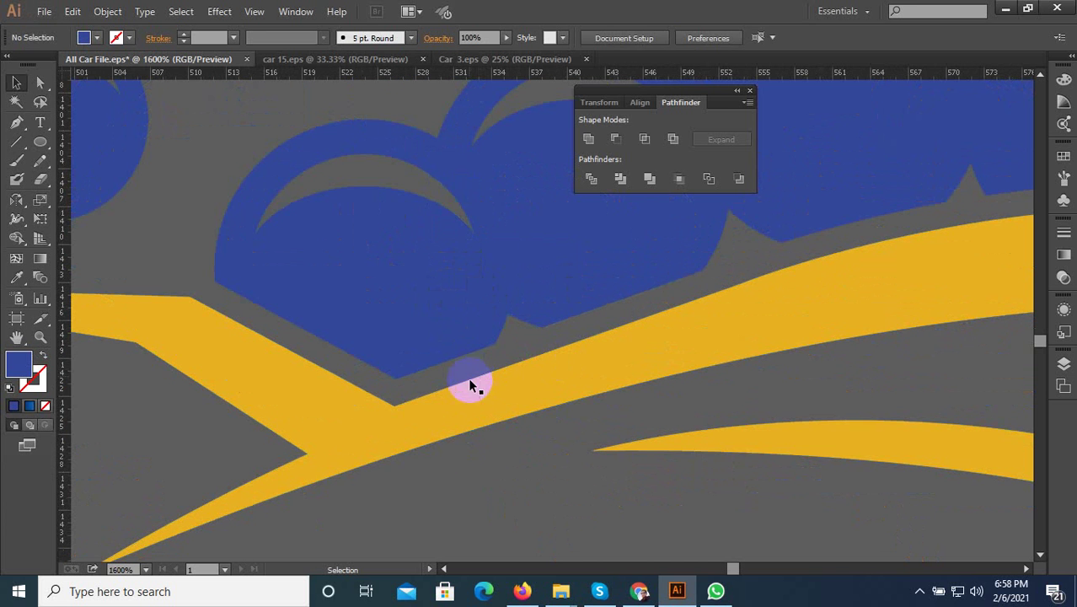
scroll(466, 180, up, 1)
scroll(481, 144, up, 1)
scroll(421, 238, down, 2)
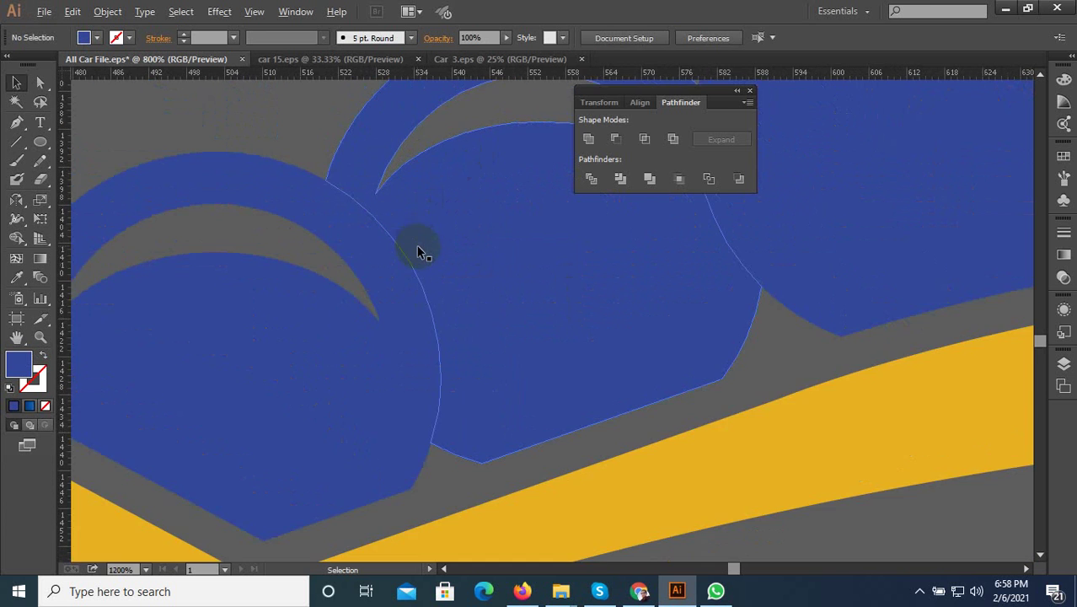
scroll(420, 252, down, 1)
scroll(424, 365, up, 3)
- Eyedrop the bubble blue onto two adjacent bubble pieces above the roof stripe
click(468, 371)
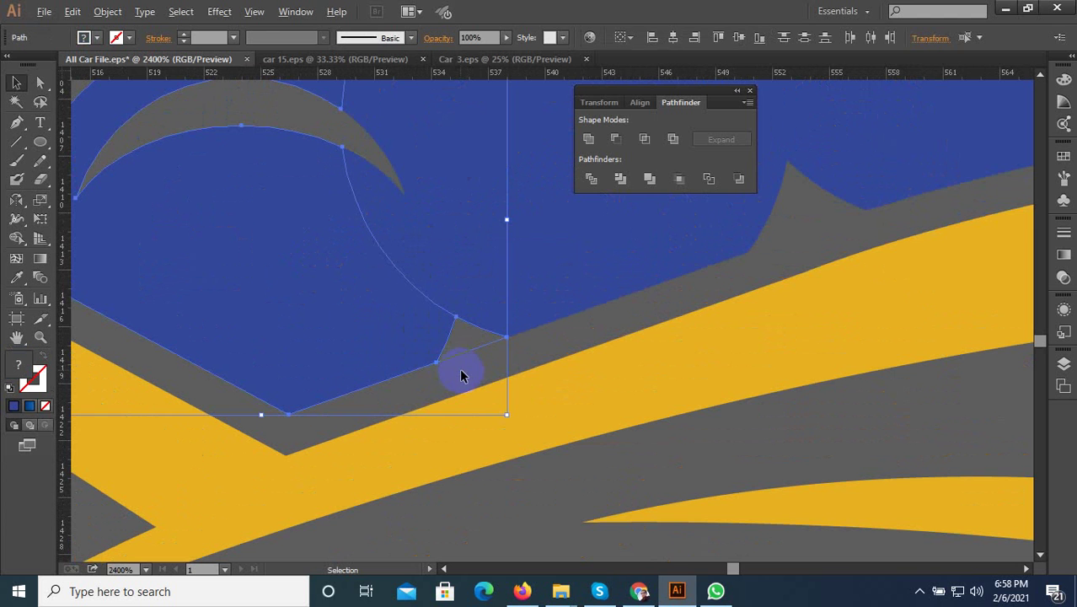
shift+click(512, 368)
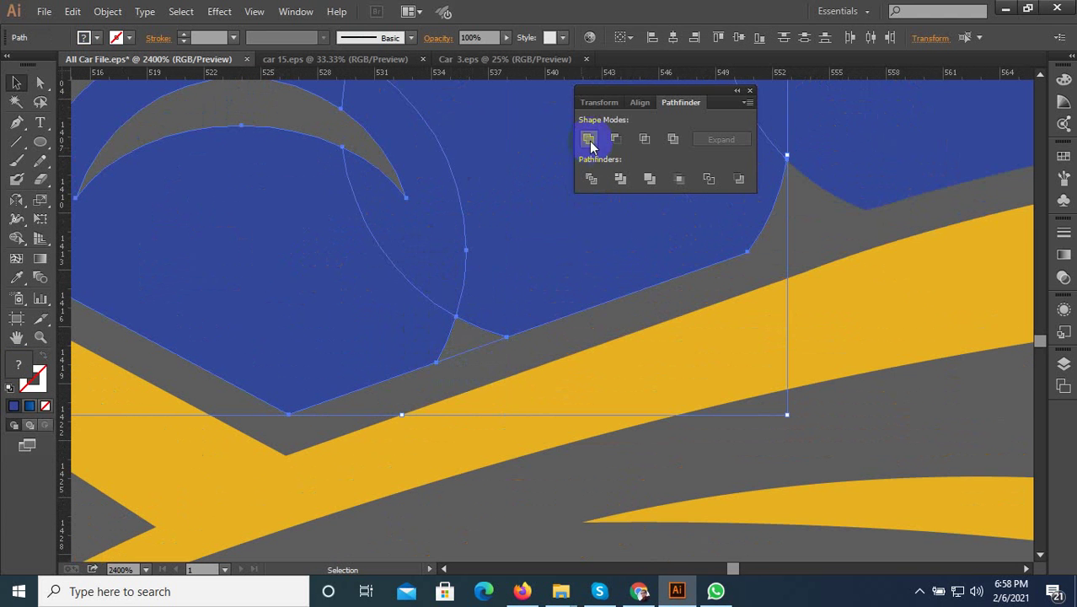
click(16, 276)
click(150, 260)
scroll(279, 293, down, 5)
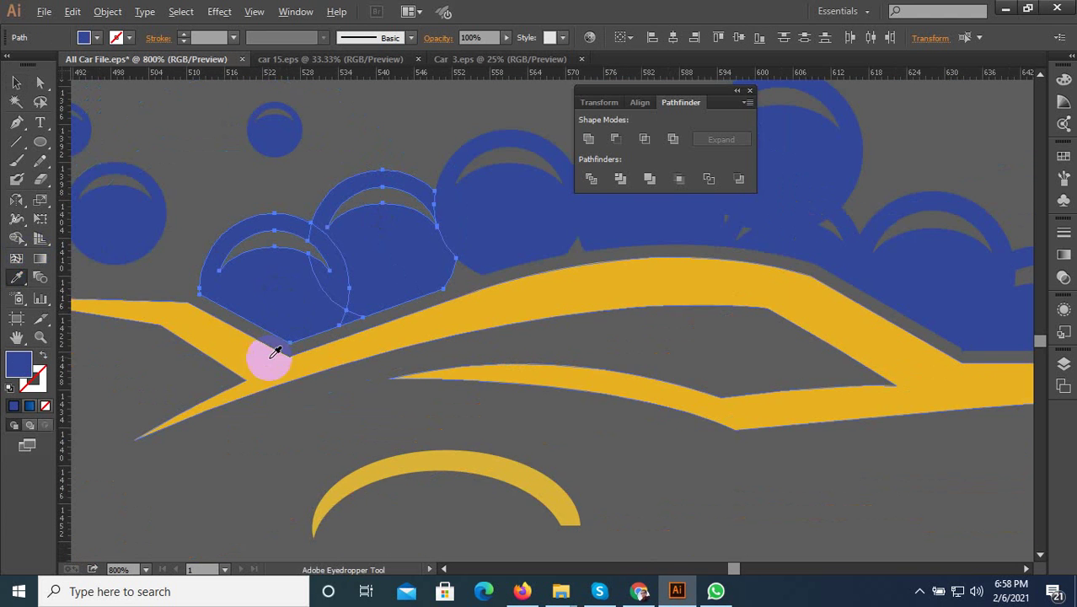
scroll(464, 293, up, 4)
- Fill the grey wedge gap beside a bubble path with the bubble blue
click(15, 82)
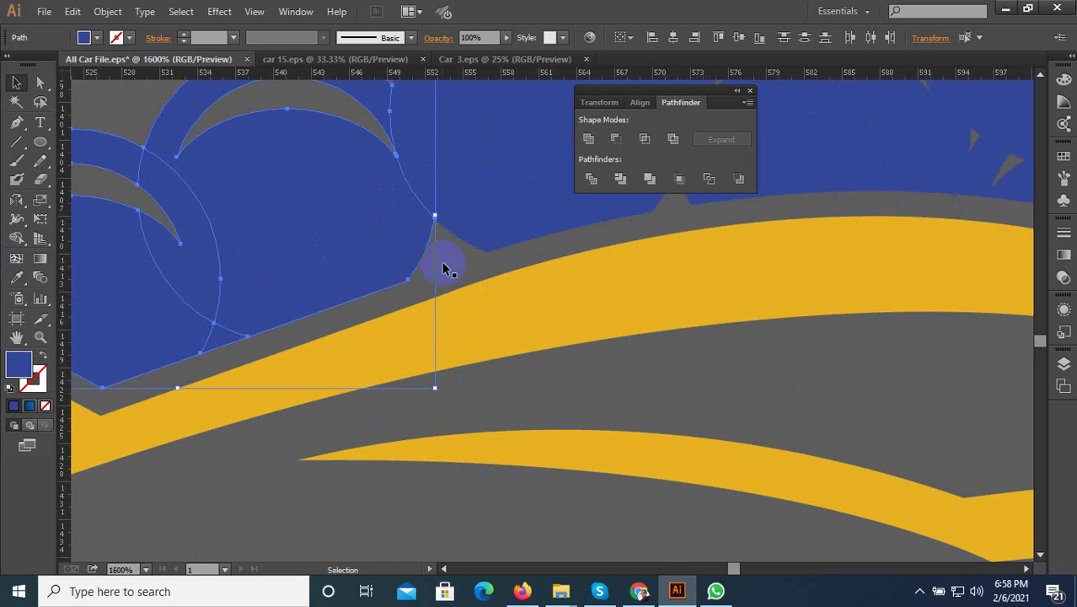
shift+click(482, 271)
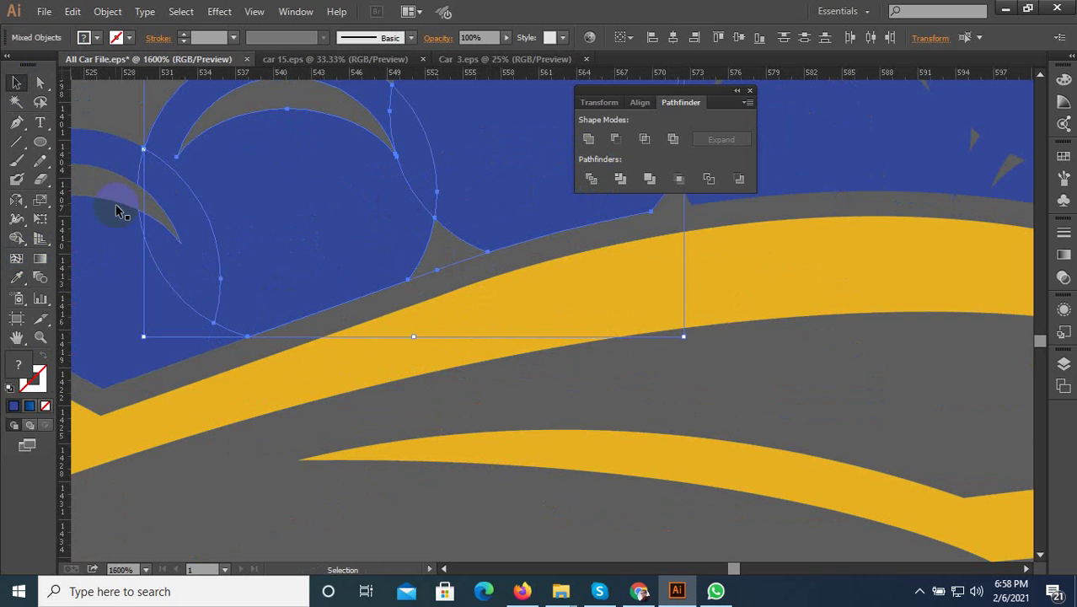
click(16, 277)
click(197, 243)
scroll(271, 315, down, 3)
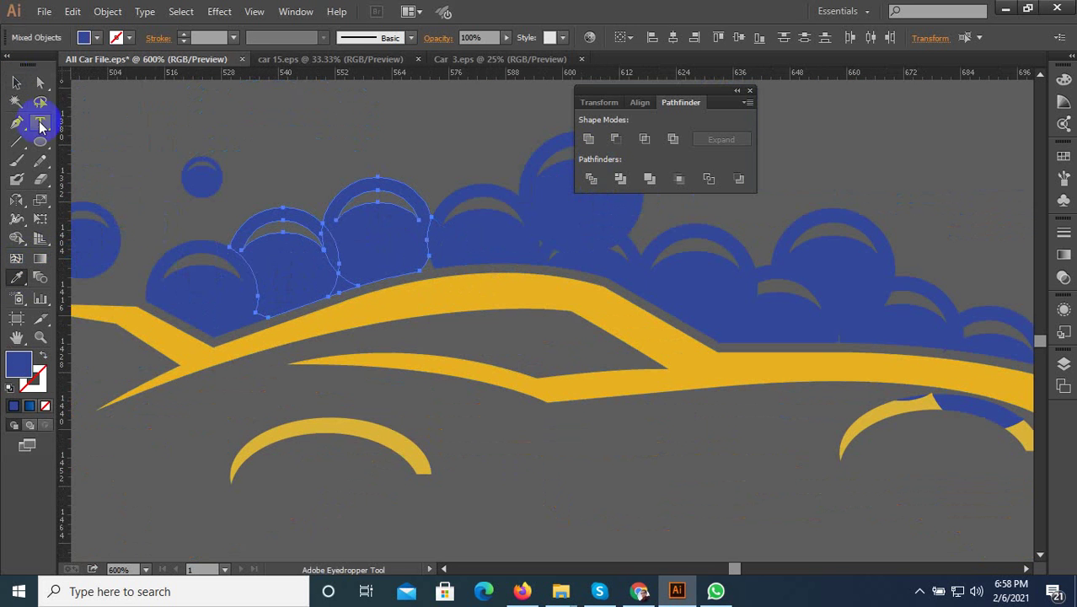
click(15, 82)
click(351, 294)
scroll(420, 258, up, 2)
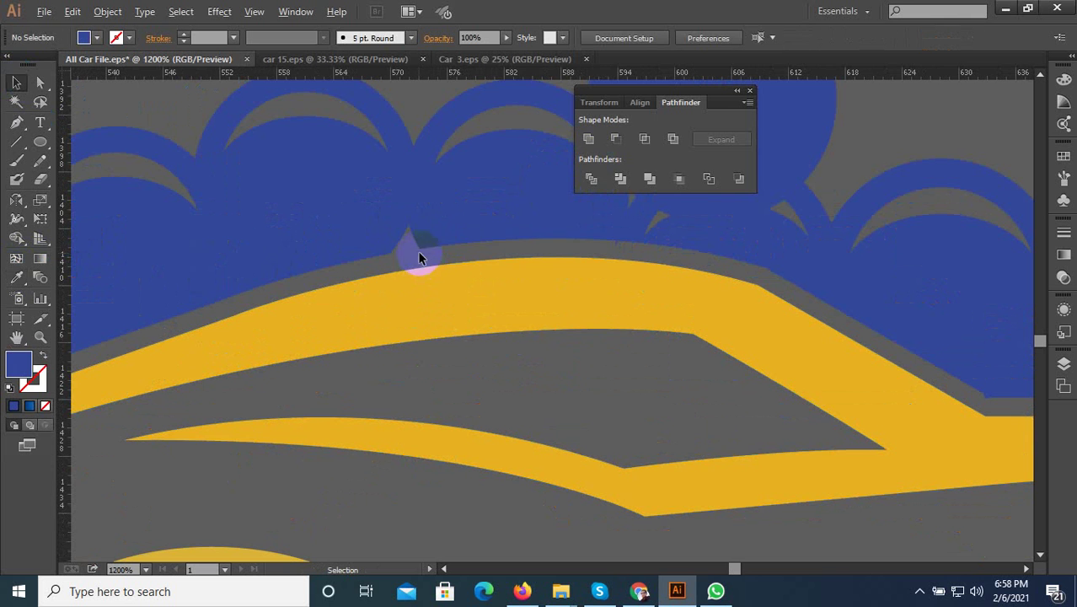
- Fill the grey gap at the left of the top bubble shapes with blue
click(446, 256)
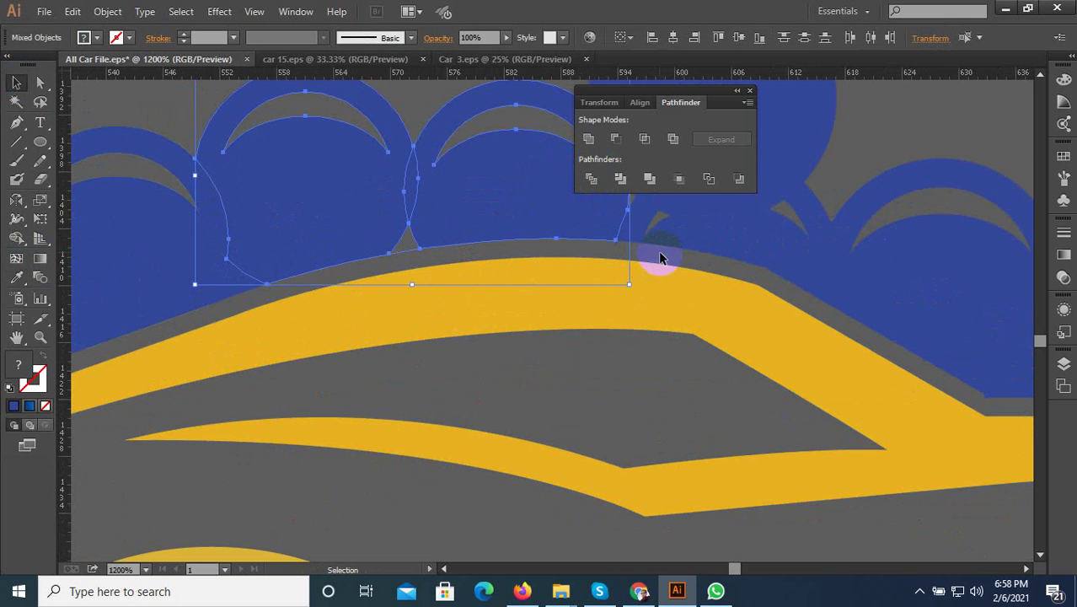
shift+click(634, 220)
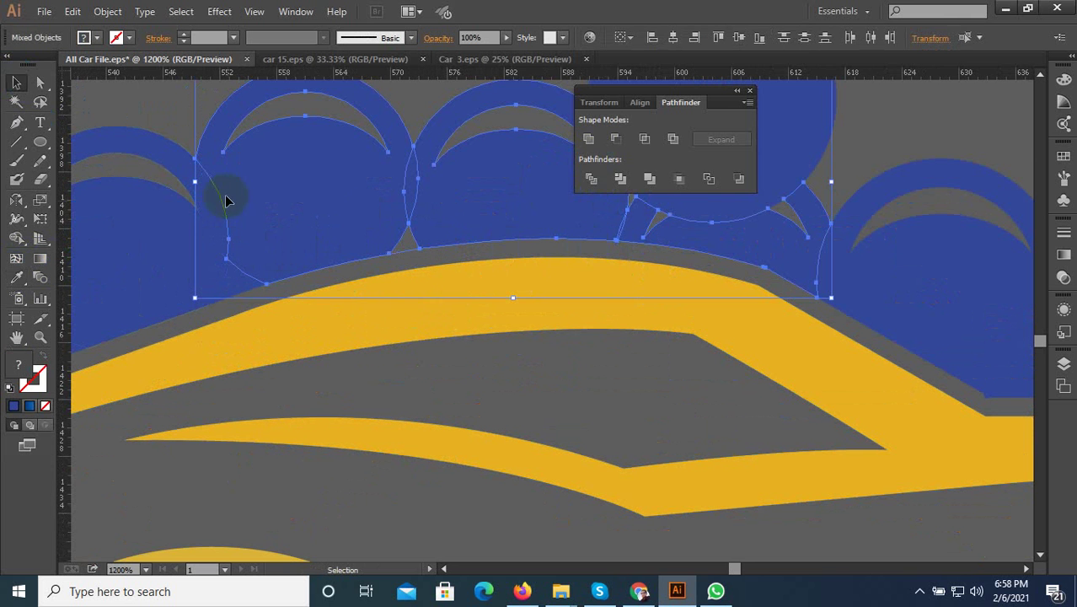
click(170, 125)
click(423, 254)
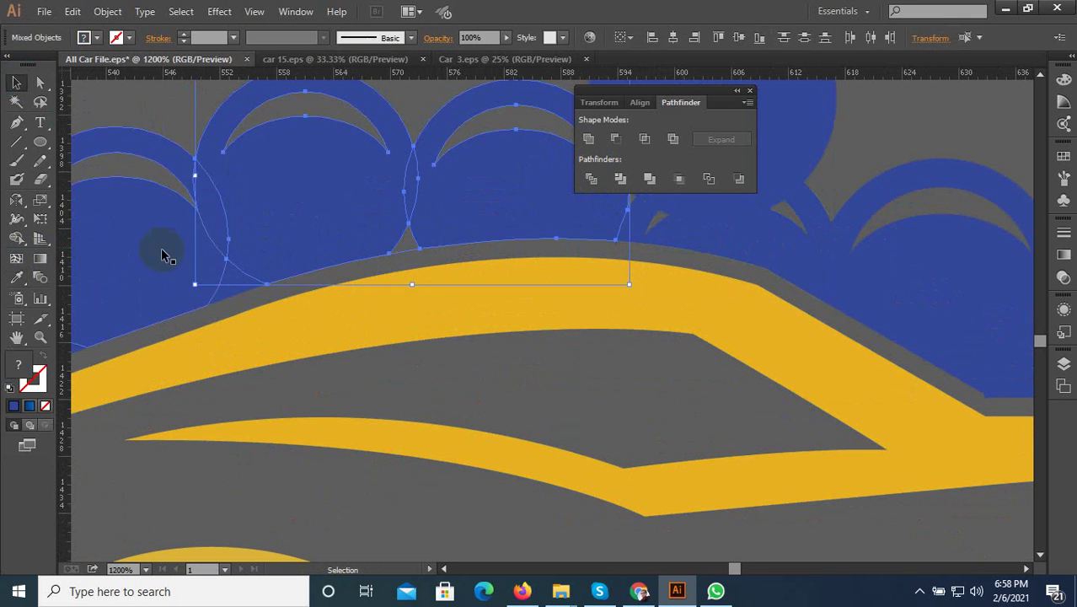
click(17, 277)
click(220, 244)
scroll(262, 289, down, 4)
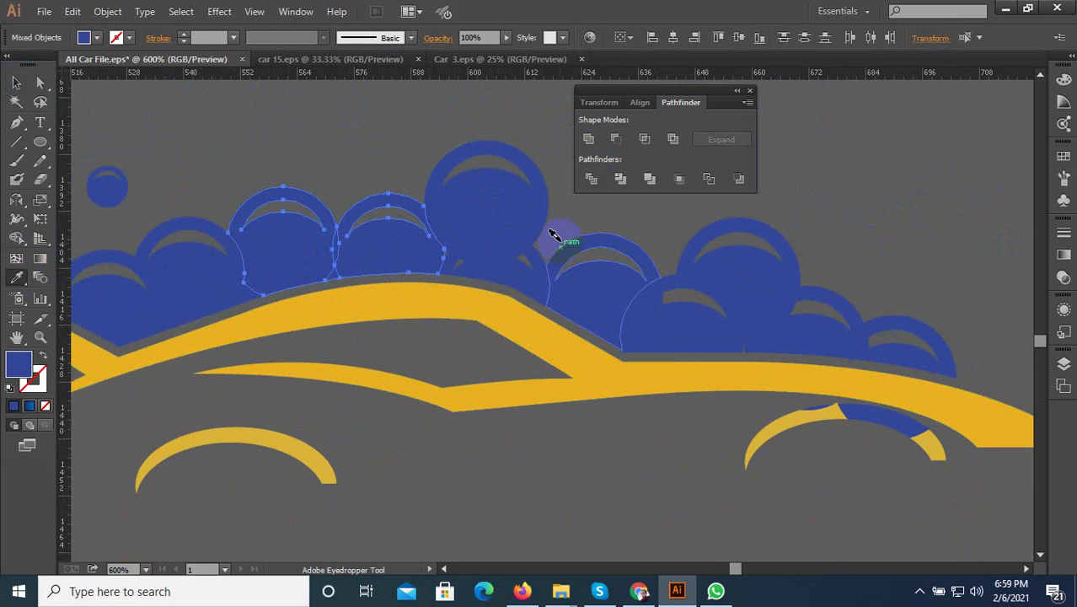
scroll(463, 253, up, 5)
- Deselect everything and inspect the grey sliver remaining between the bubbles
click(15, 81)
key(ctrl+shift+a)
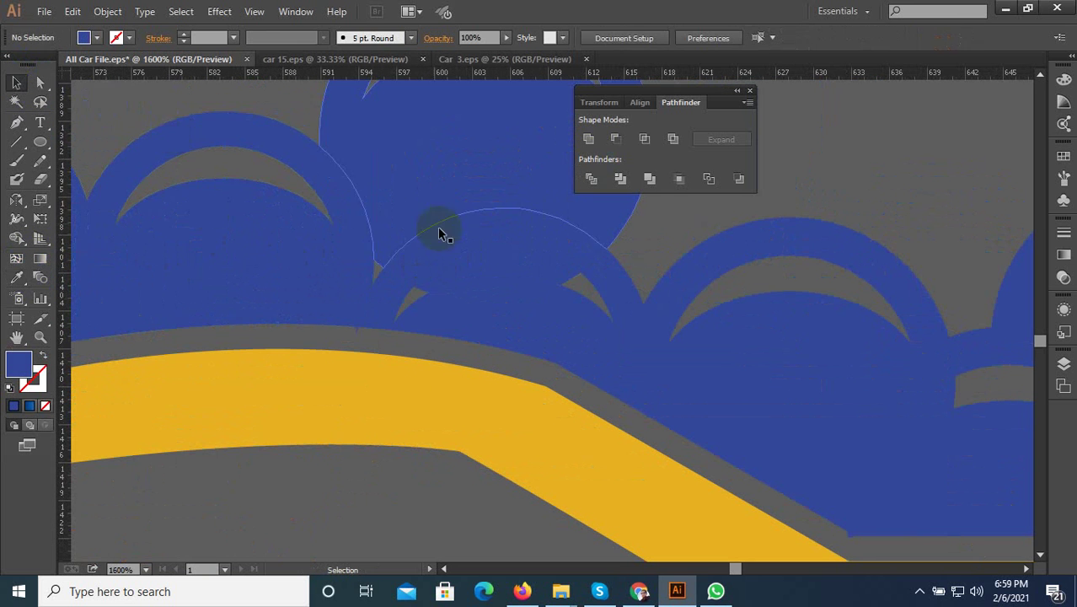
click(524, 271)
key(ctrl+shift+a)
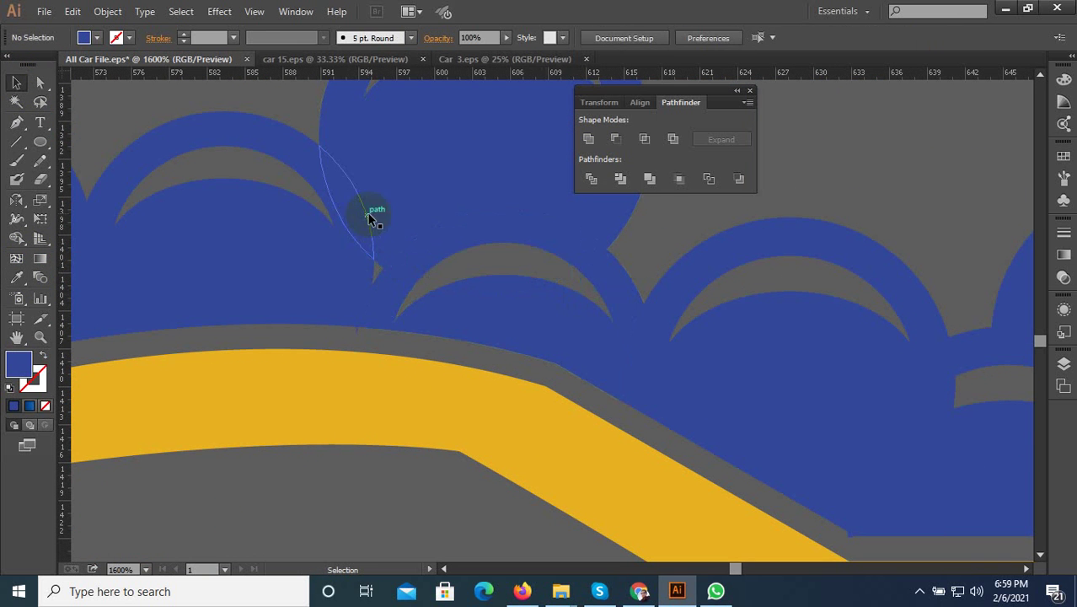
scroll(408, 302, up, 2)
scroll(408, 302, up, 1)
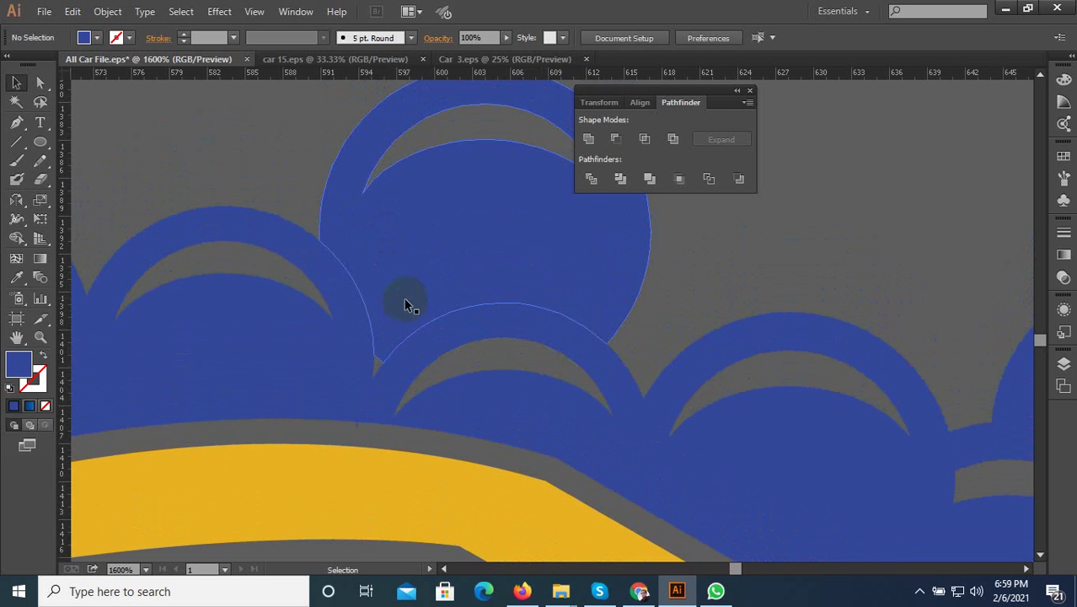
scroll(381, 383, up, 3)
- Inspect the tiny grey speck and crescent gap between bubbles, leaving them unselected
scroll(354, 404, down, 3)
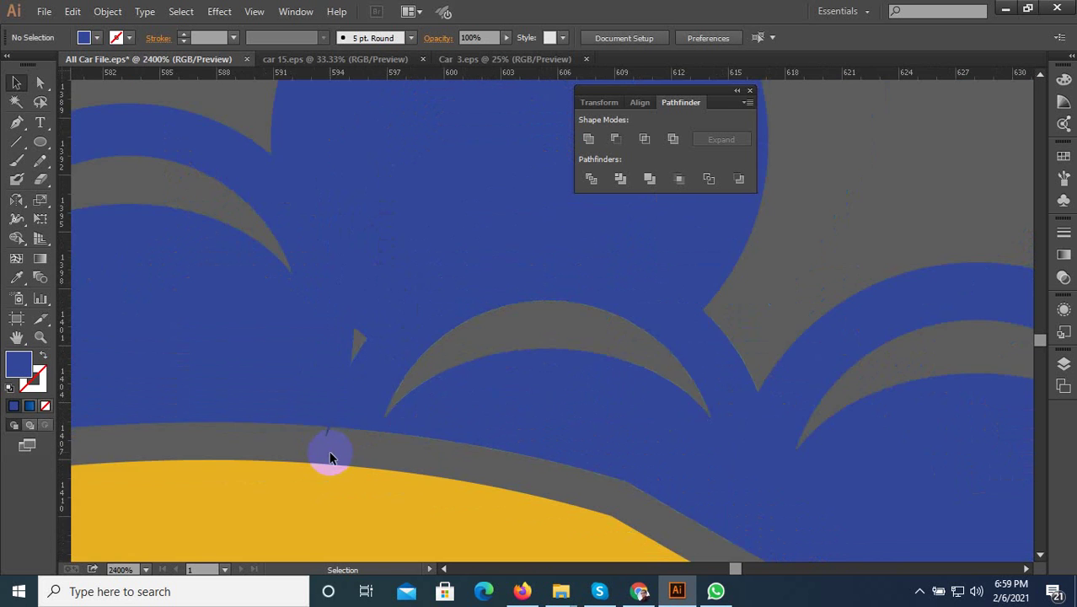
scroll(332, 446, up, 3)
click(287, 410)
key(ctrl+shift+a)
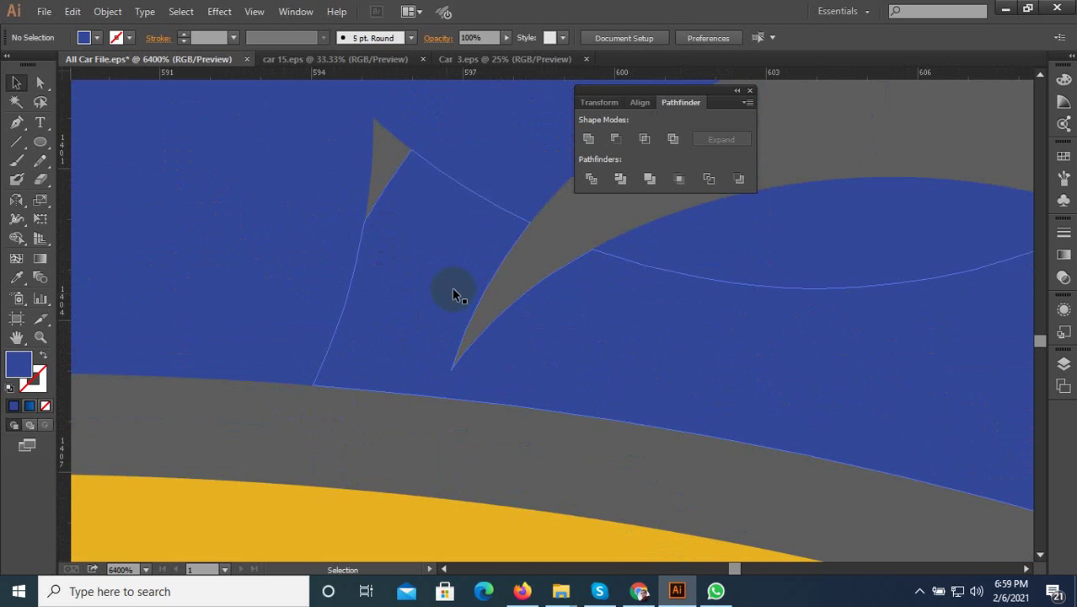
scroll(518, 253, down, 2)
click(523, 236)
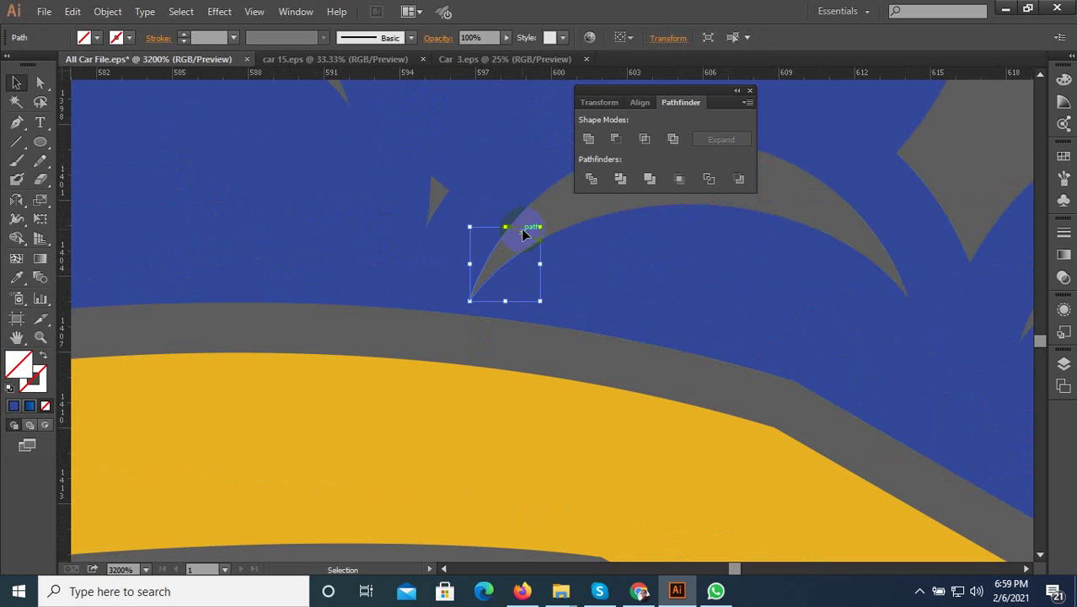
click(540, 220)
- Marquee-select the overlapping bubble paths around the gap and fill them bubble blue
drag(446, 210, 411, 180)
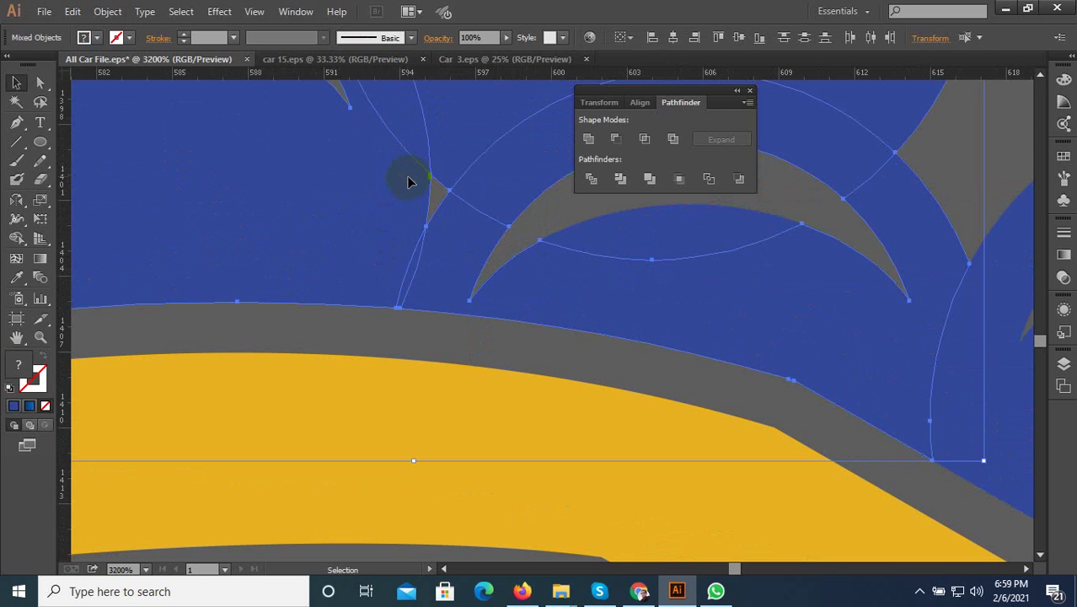
click(17, 277)
click(308, 175)
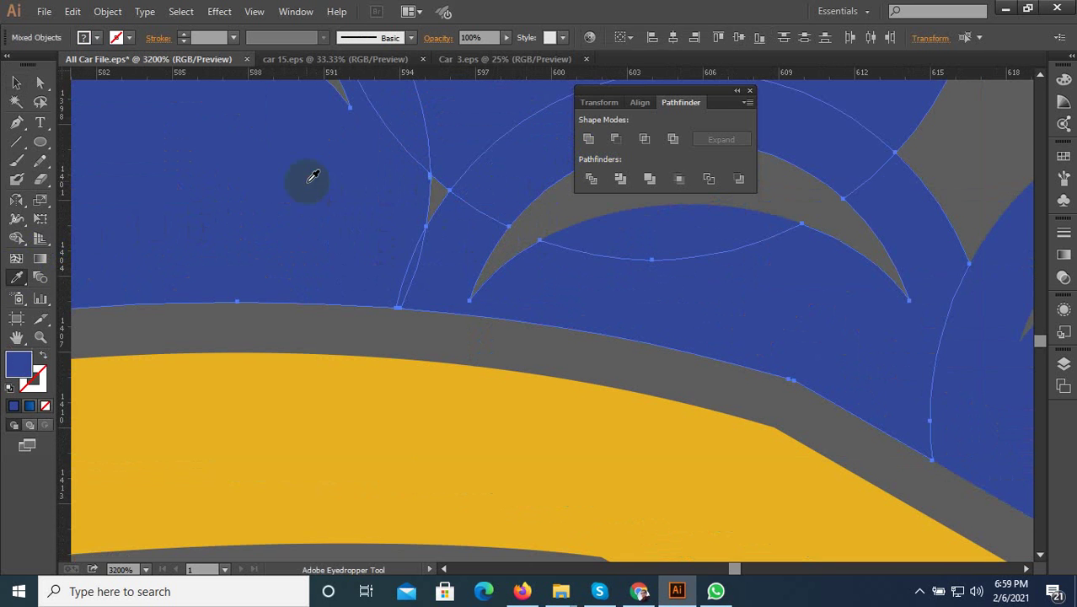
scroll(284, 255, down, 3)
click(15, 82)
scroll(276, 250, down, 4)
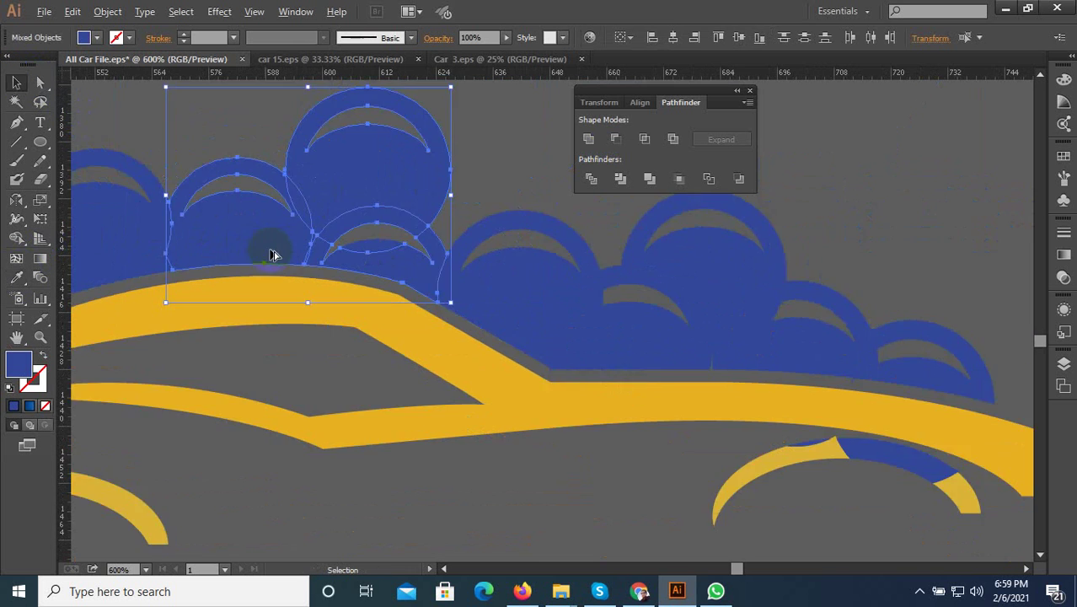
click(486, 159)
scroll(299, 239, up, 5)
scroll(300, 244, down, 4)
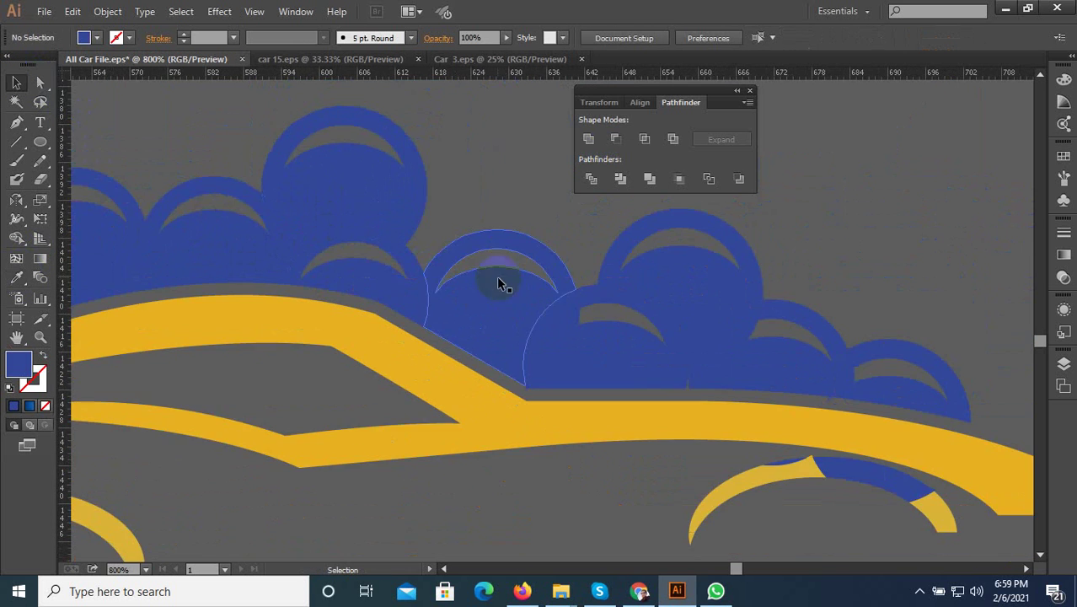
scroll(624, 302, up, 5)
- Delete the stray blue curved sliver below the bubbles
click(460, 361)
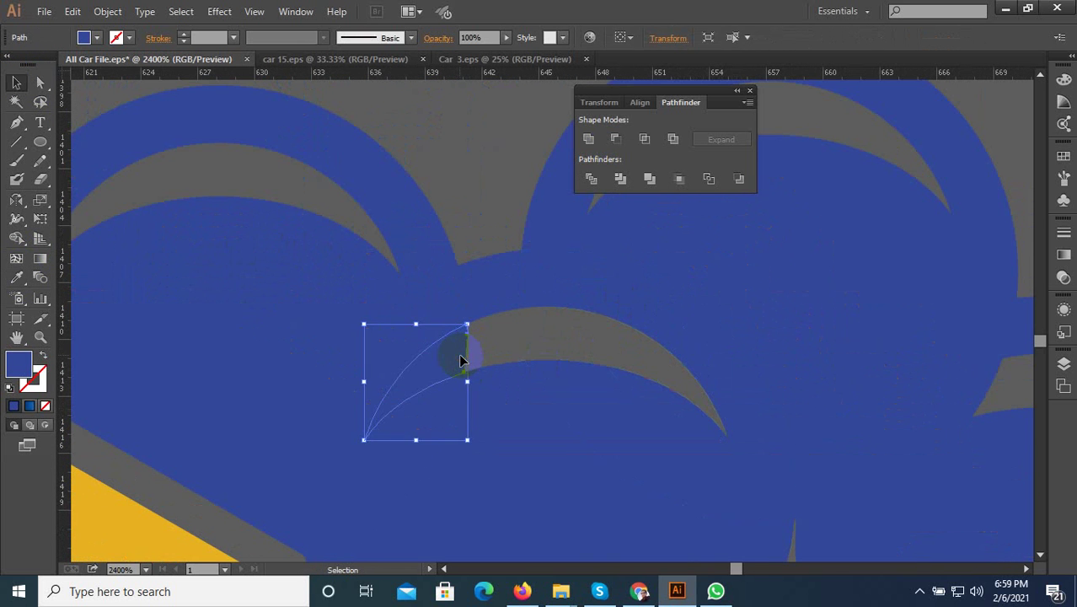
key(Delete)
scroll(381, 341, down, 4)
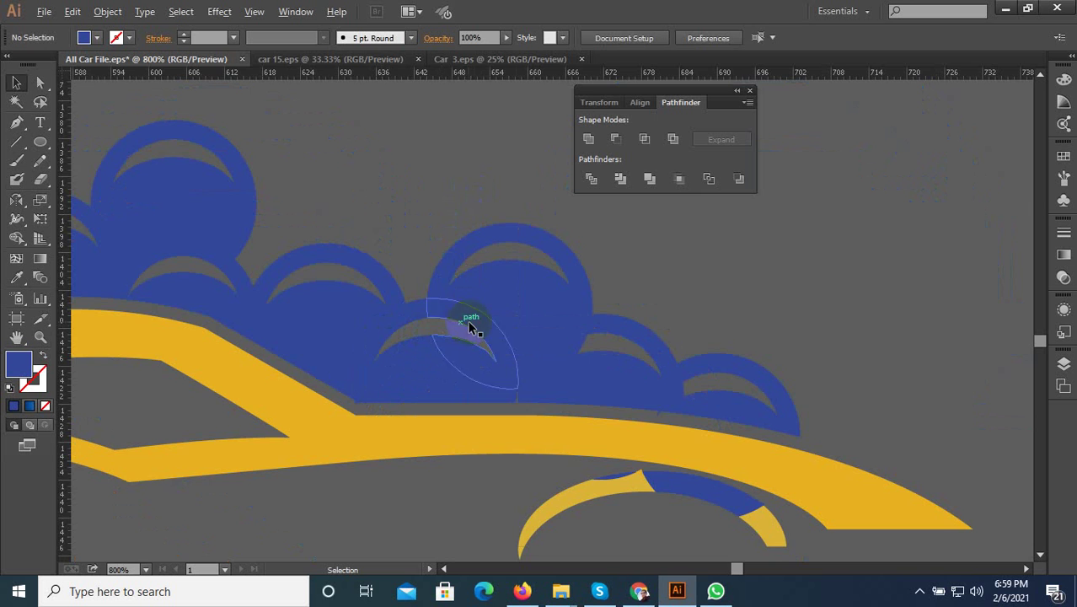
scroll(506, 409, up, 4)
- Give the large bubble path the bubble blue fill, then deselect it
click(417, 408)
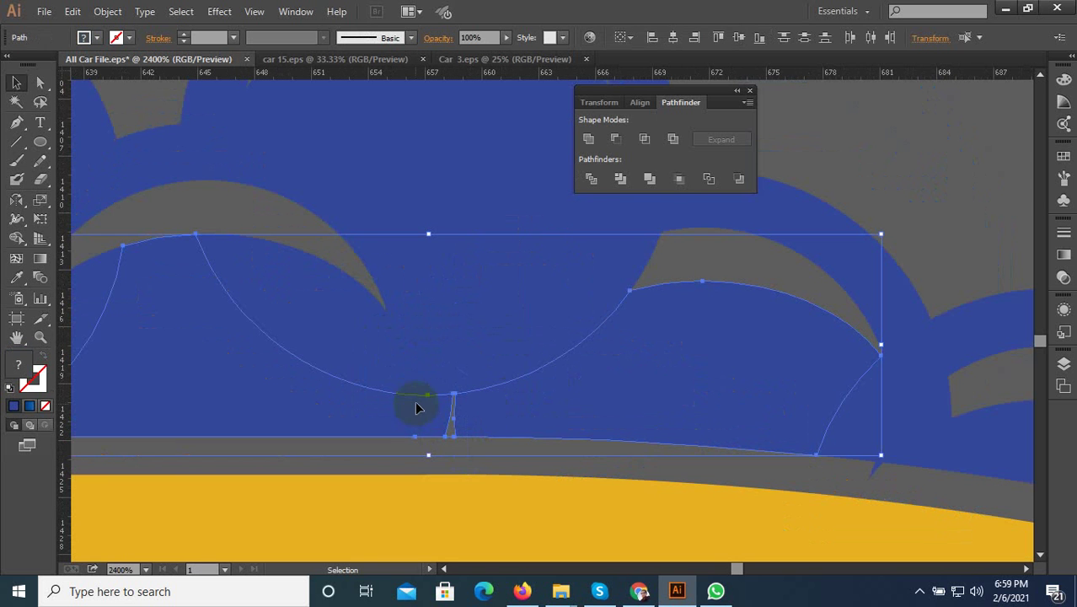
click(17, 277)
click(349, 175)
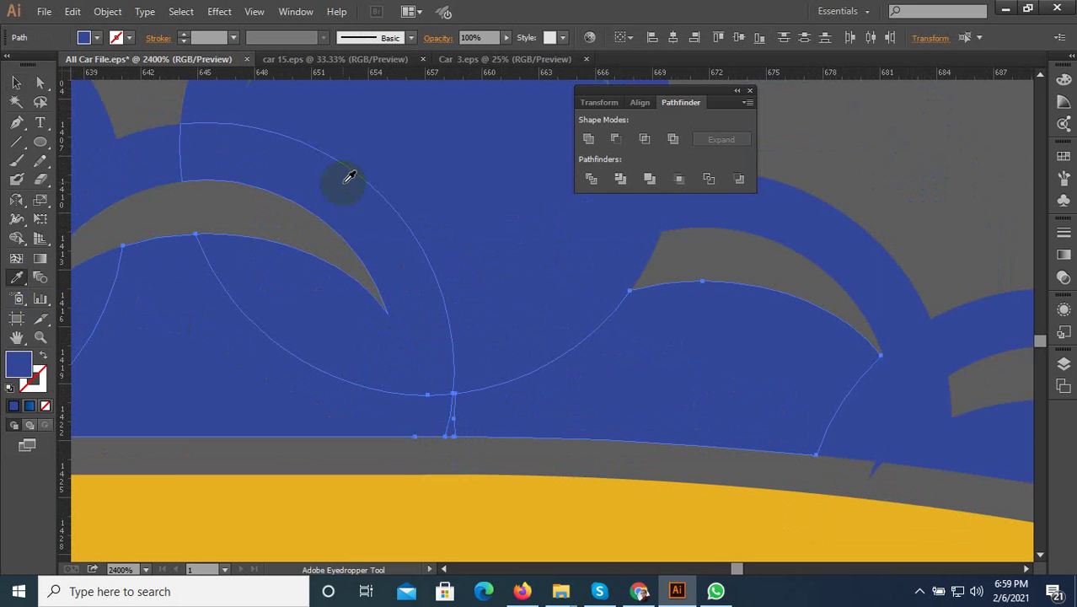
click(16, 81)
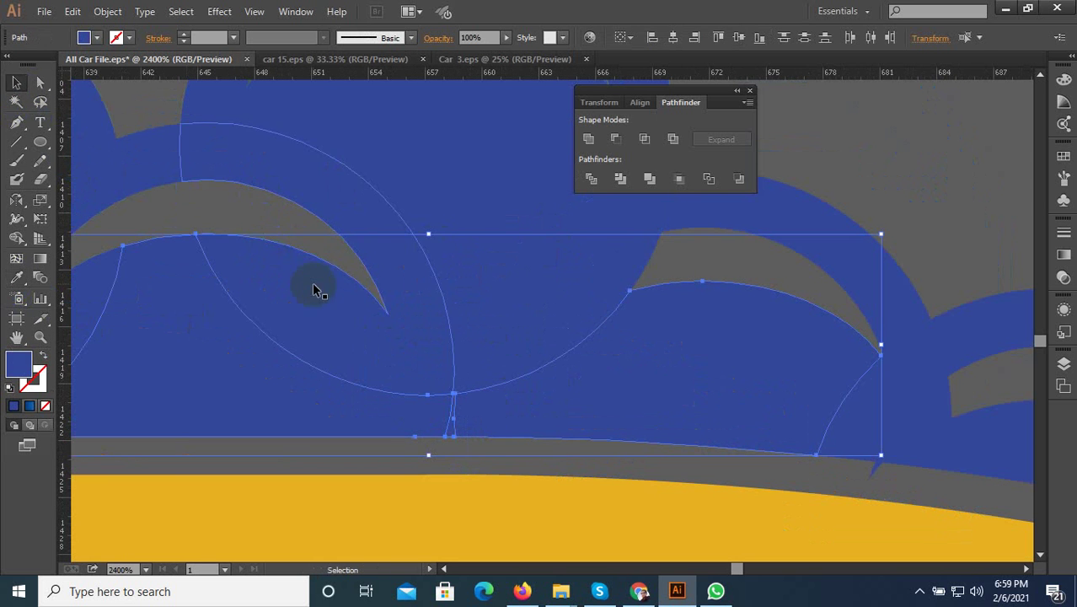
scroll(311, 281, down, 3)
click(669, 265)
scroll(506, 286, up, 3)
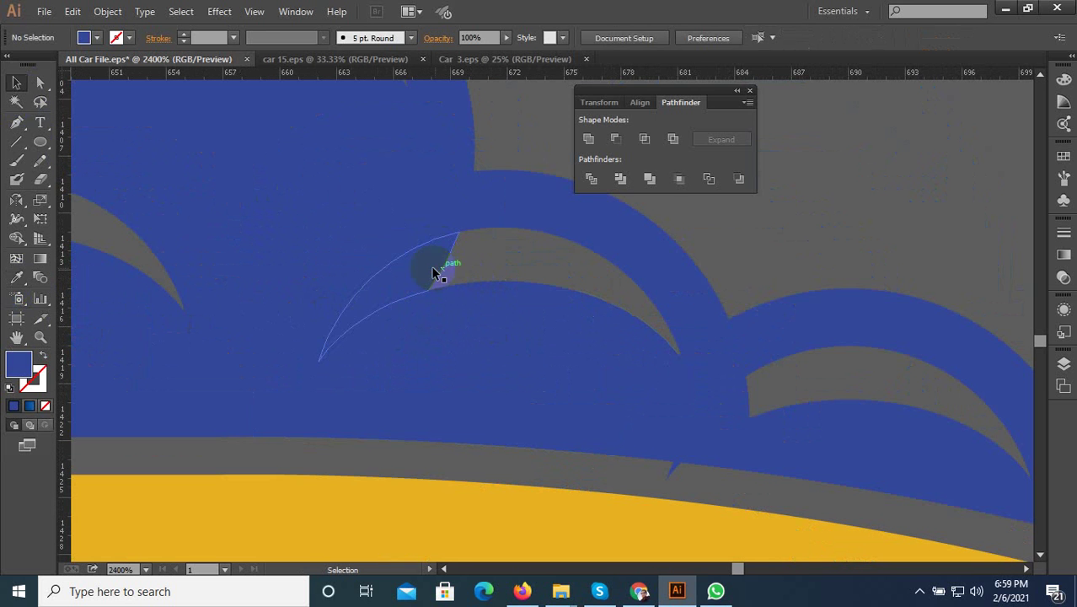
- Revert a crescent highlight's blue fill to grey and check the remaining roofline pieces
click(433, 271)
key(ctrl+z)
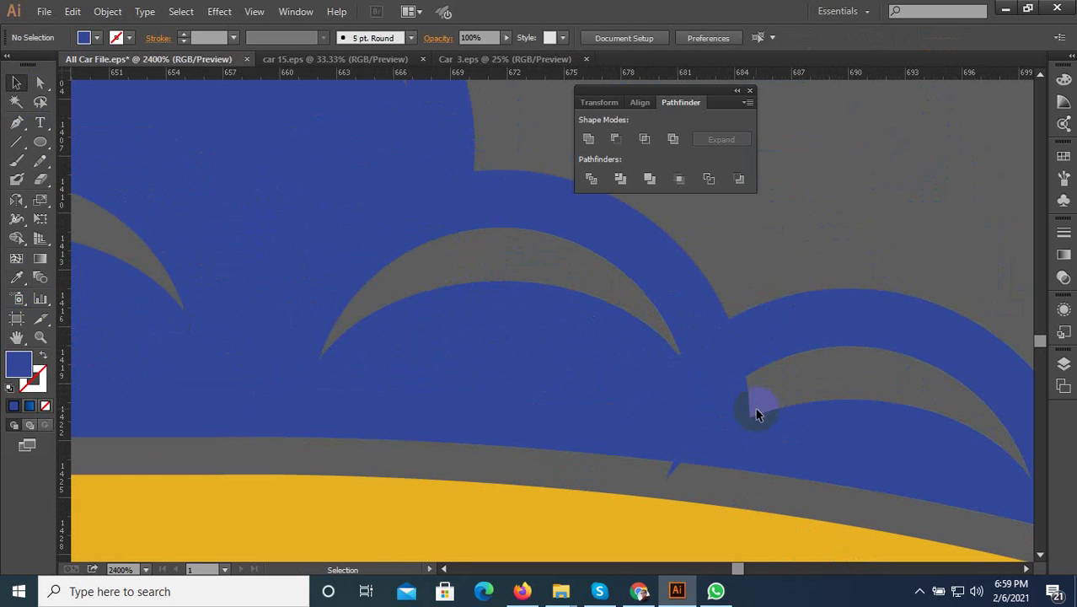
click(743, 413)
scroll(743, 413, down, 2)
click(749, 324)
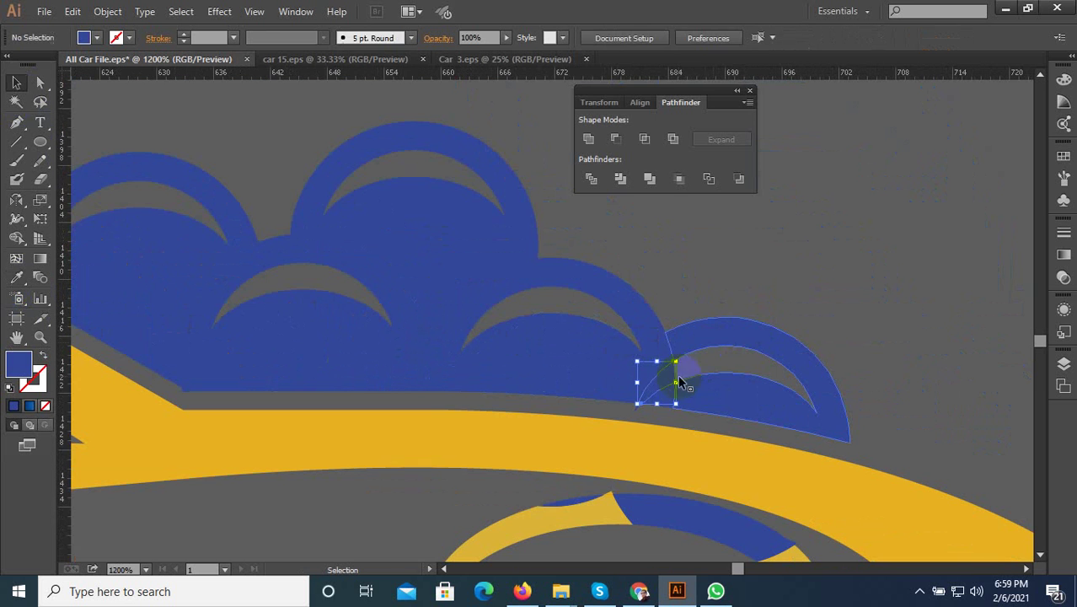
scroll(636, 412, up, 3)
click(593, 397)
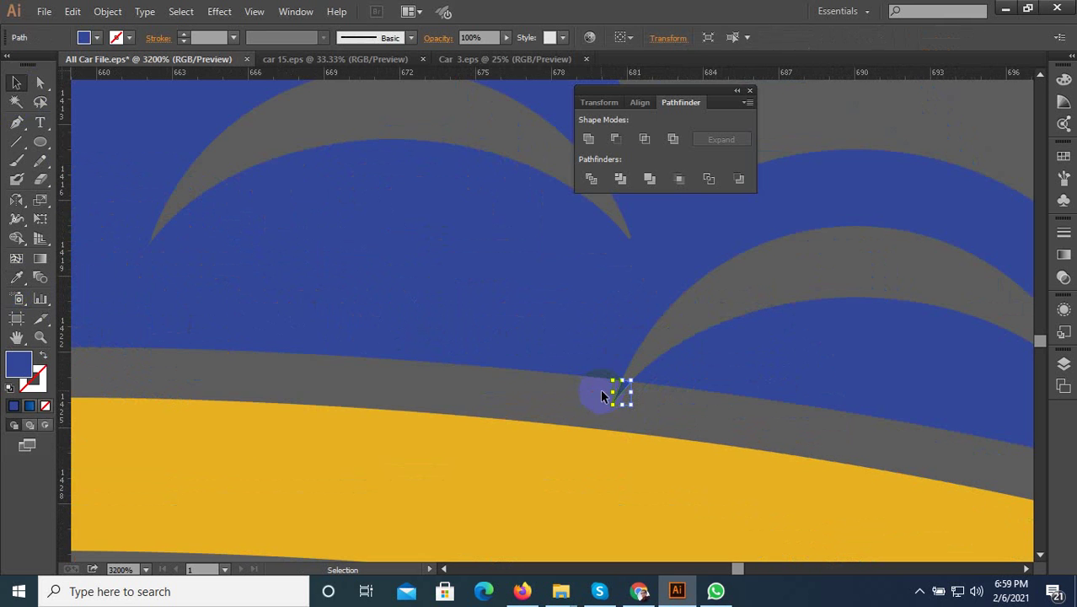
click(606, 403)
scroll(597, 387, down, 3)
scroll(611, 378, down, 3)
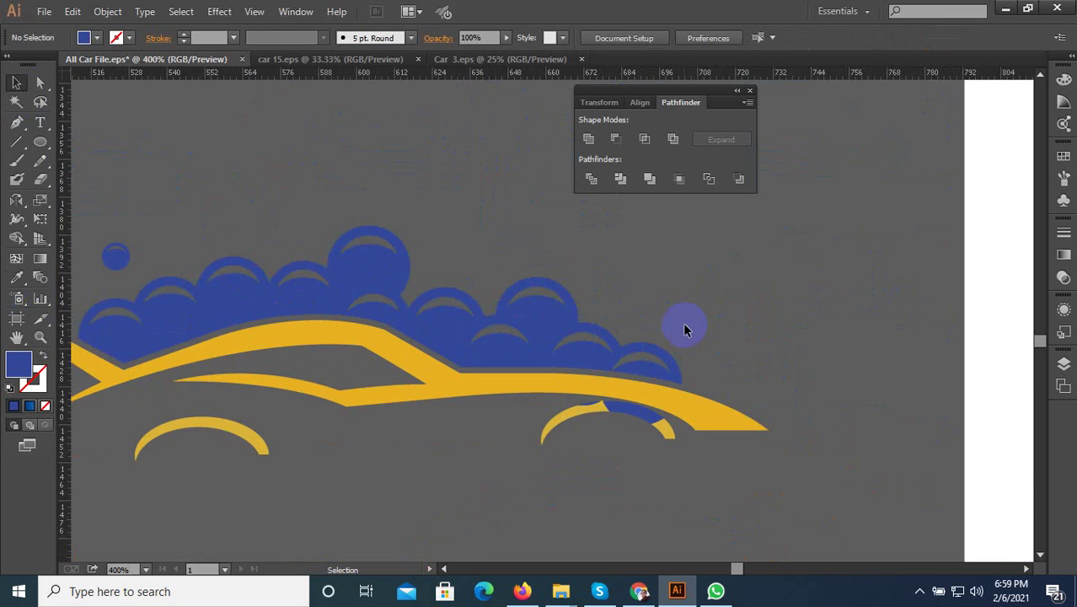
scroll(685, 325, down, 2)
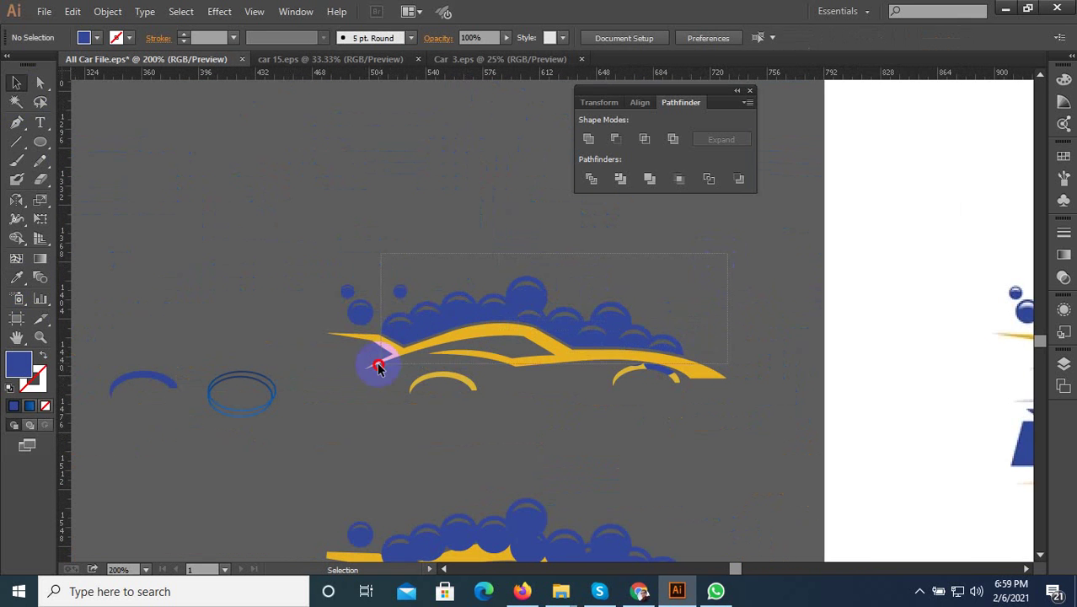
- Locate the front wheel arch paths and bring the arch into view
drag(369, 376, 371, 377)
scroll(590, 396, up, 3)
click(755, 426)
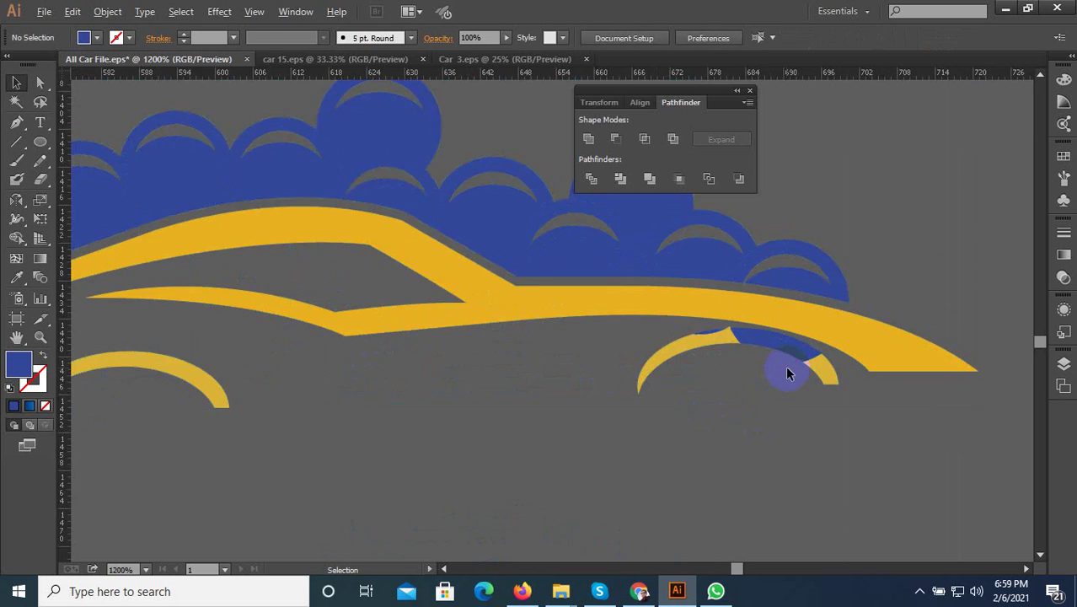
scroll(842, 422, up, 2)
drag(872, 474, 305, 209)
scroll(690, 265, up, 2)
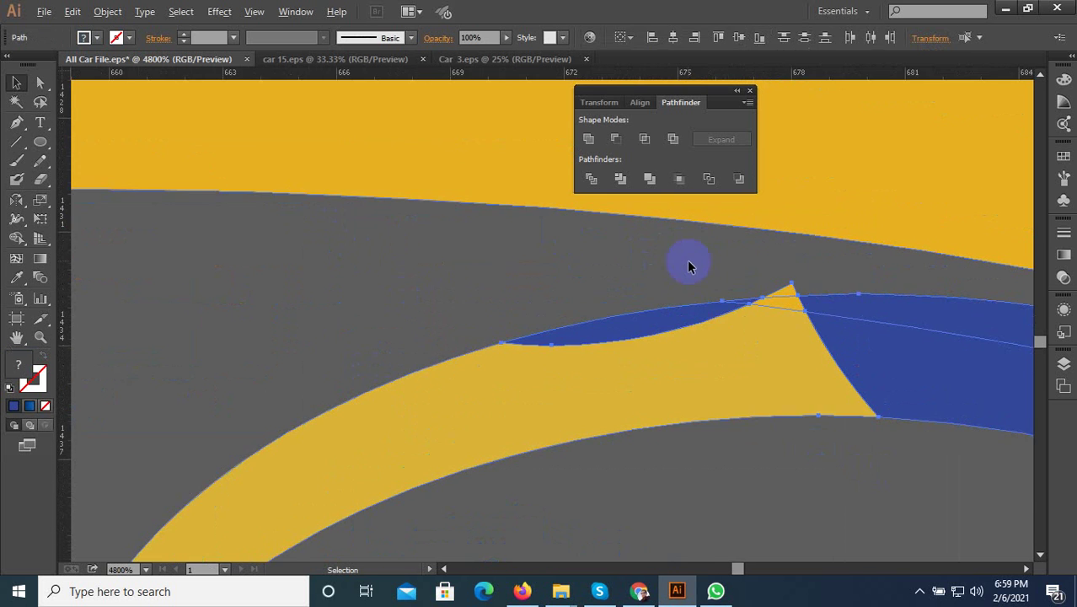
scroll(780, 272, up, 2)
mouse_move(780, 273)
mouse_down()
mouse_move(515, 285)
mouse_move(570, 325)
mouse_up()
click(564, 305)
scroll(539, 292, down, 3)
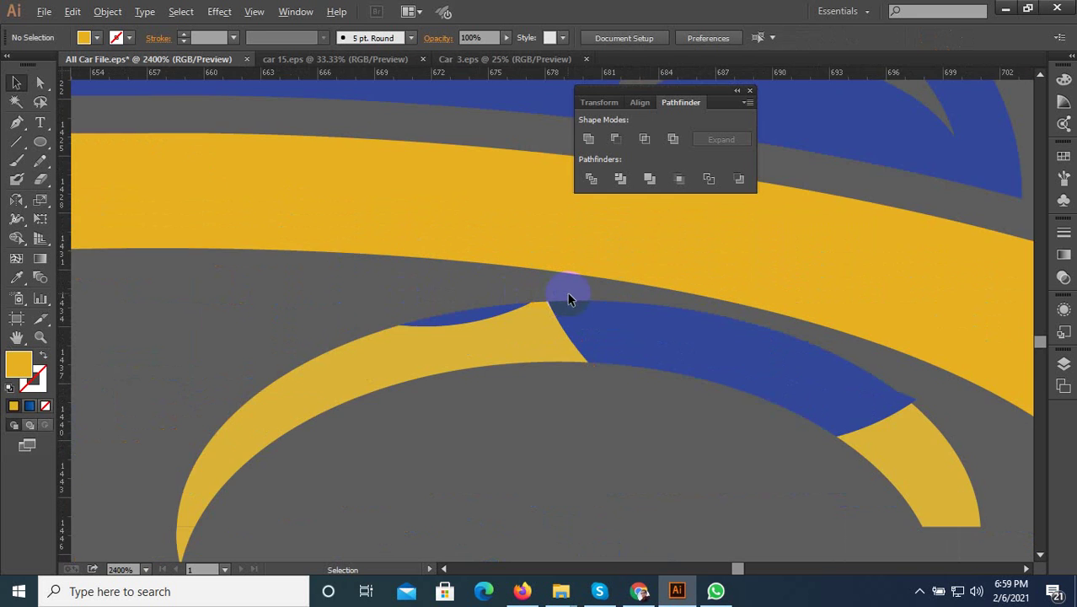
scroll(616, 361, down, 2)
- Unite the two front wheel arch pieces and recolour them the car body's yellow
click(271, 278)
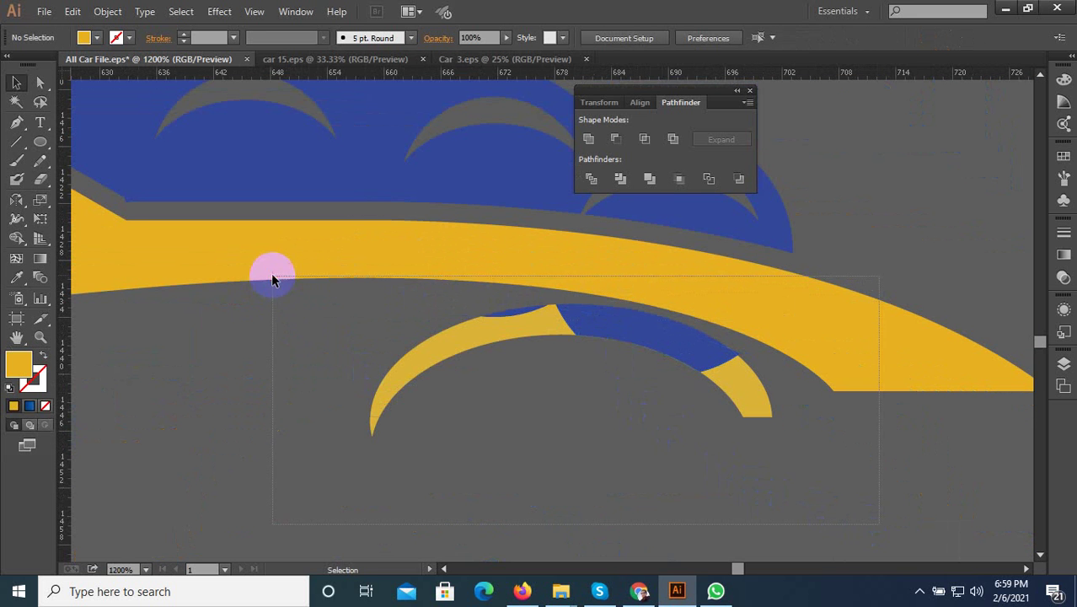
click(525, 337)
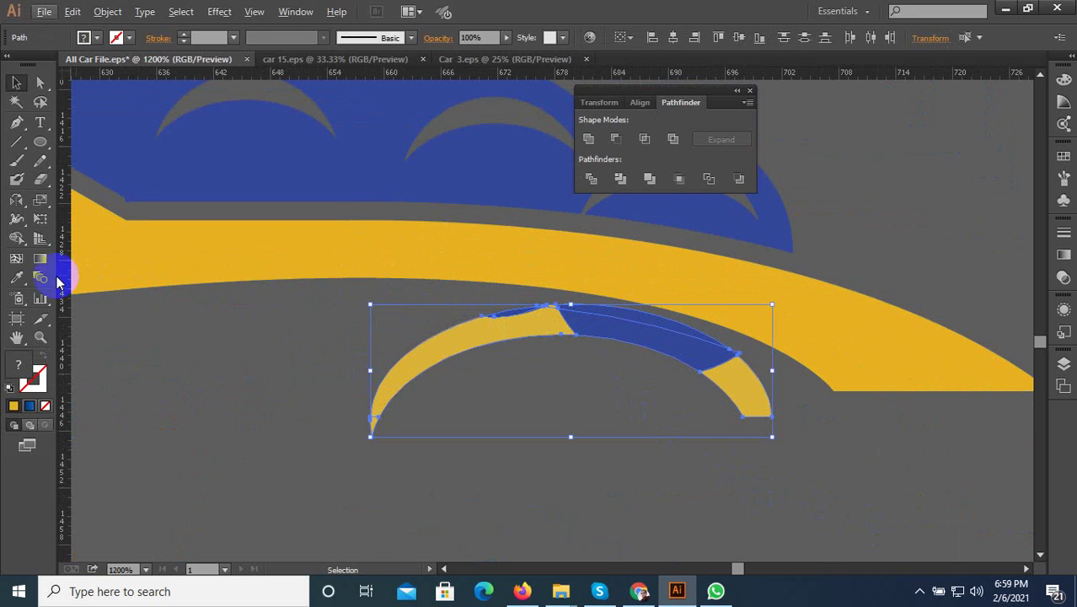
click(590, 142)
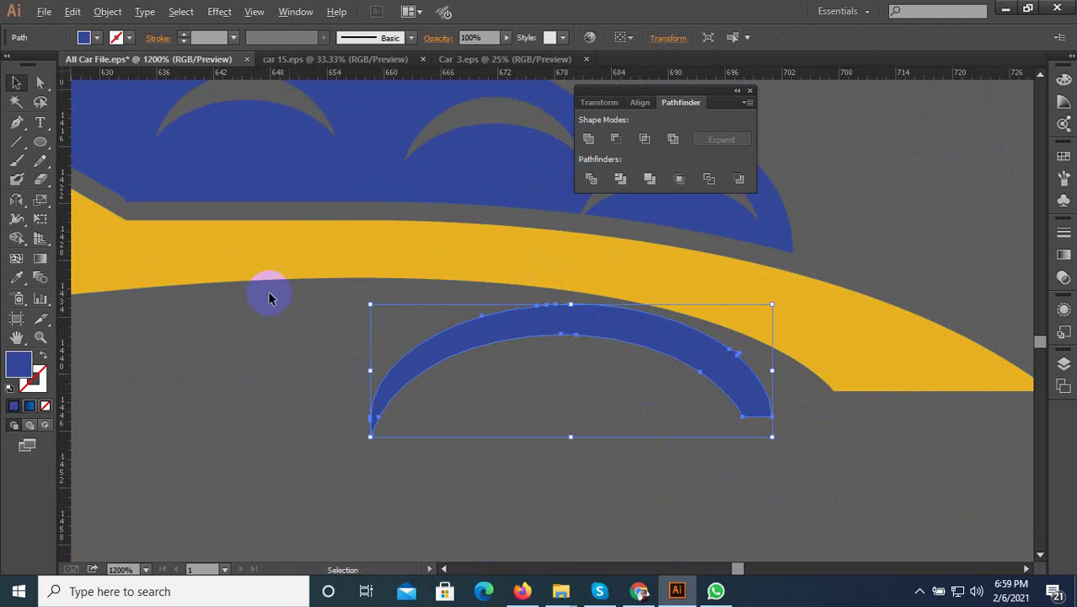
click(19, 278)
click(690, 253)
scroll(690, 253, down, 4)
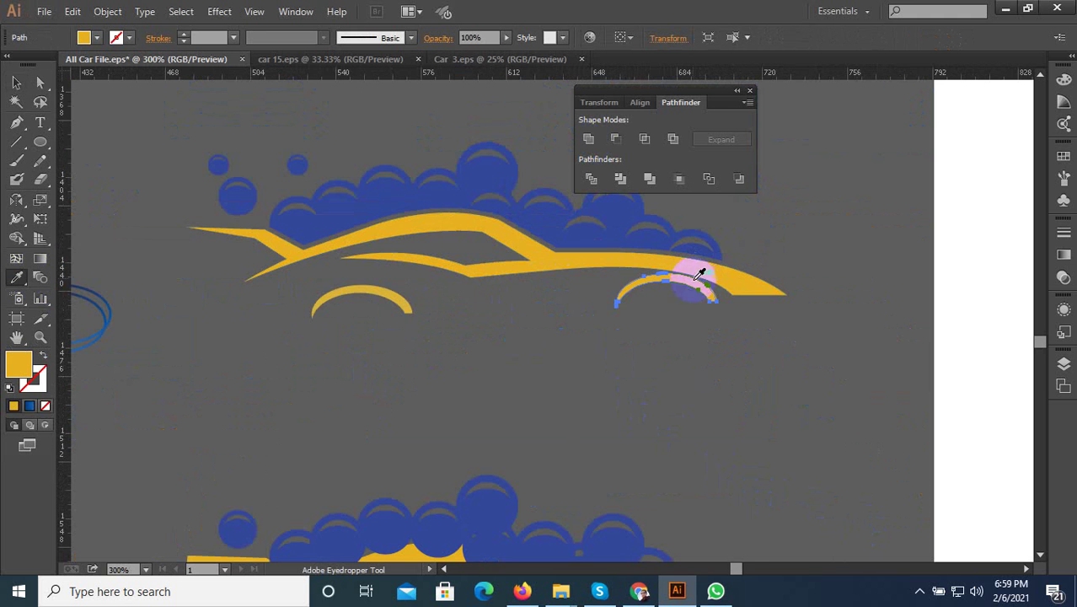
click(565, 330)
- Zoom out and select the cleaned car-and-bubbles artwork
key(ctrl+minus)
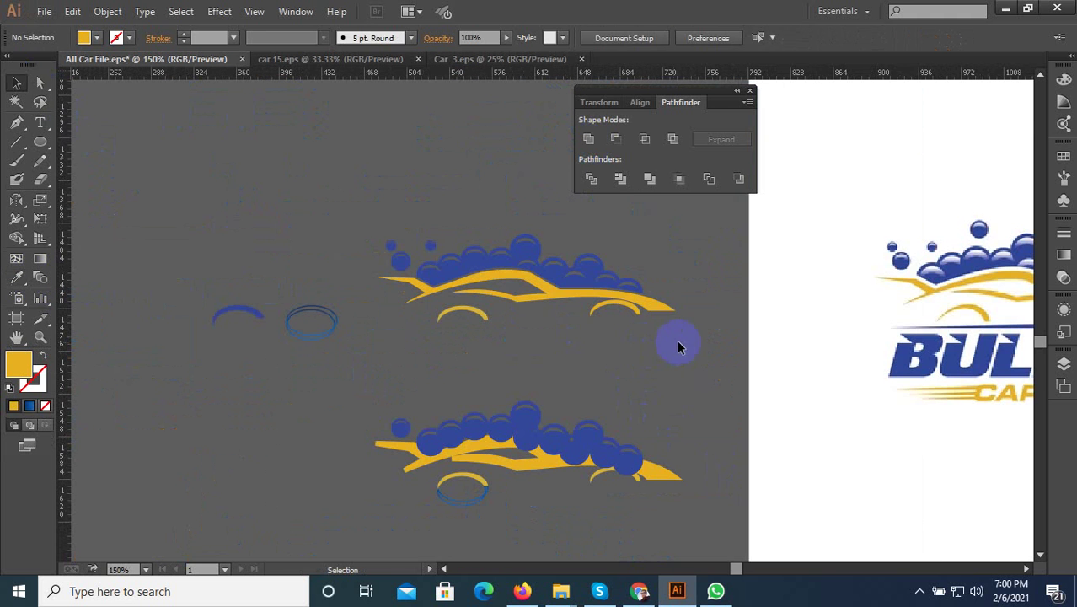
drag(404, 192, 375, 177)
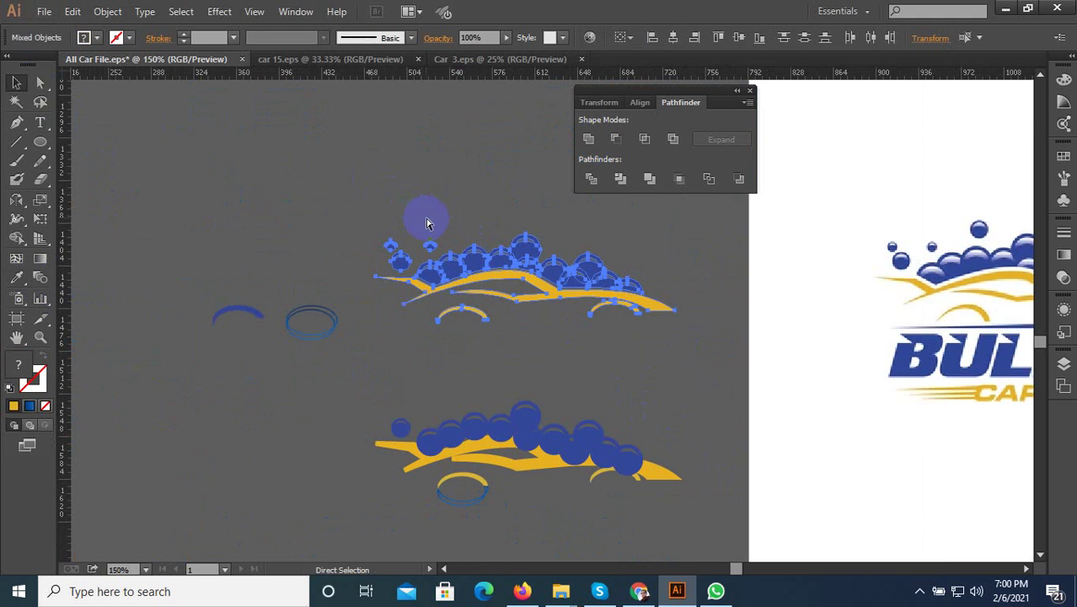
scroll(391, 325, down, 3)
scroll(441, 330, up, 1)
scroll(445, 504, up, 3)
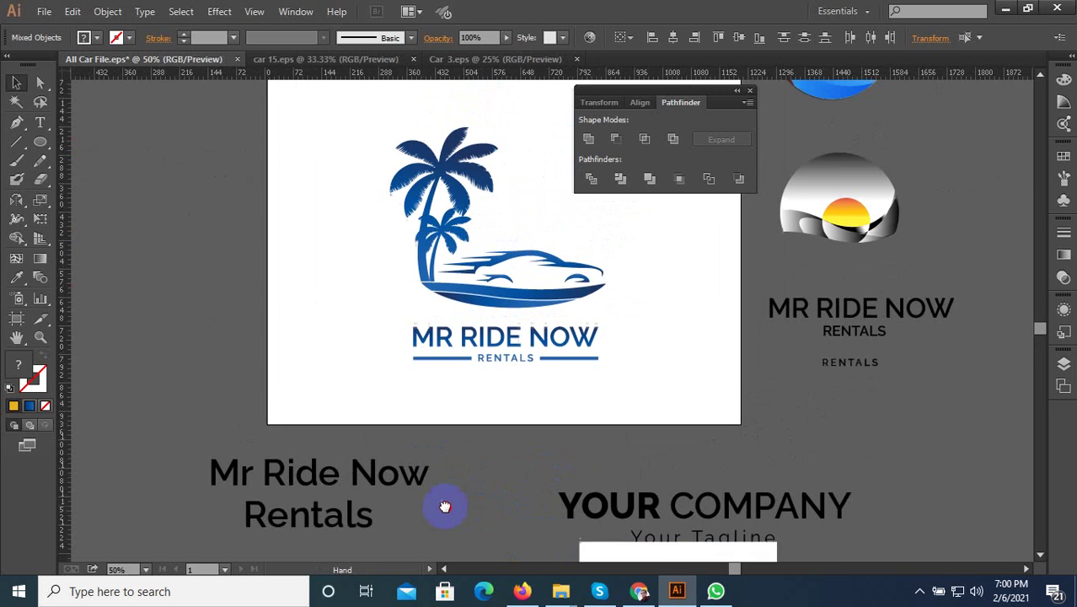
scroll(569, 309, up, 1)
scroll(575, 319, down, 1)
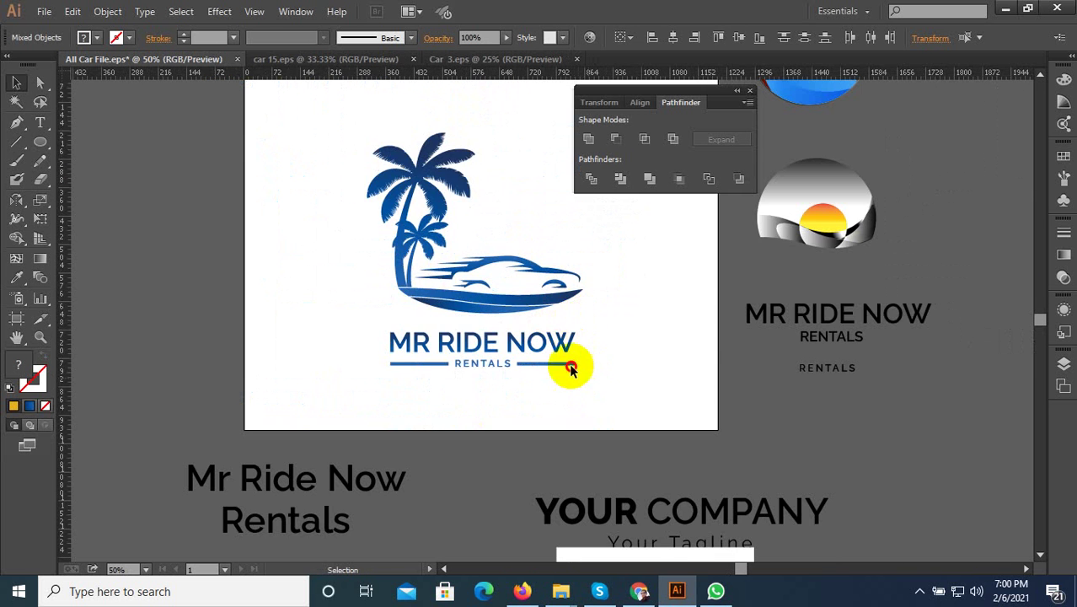
- Ungroup the Mr Ride Now logo and remove its original car
drag(570, 368, 494, 267)
scroll(372, 234, down, 2)
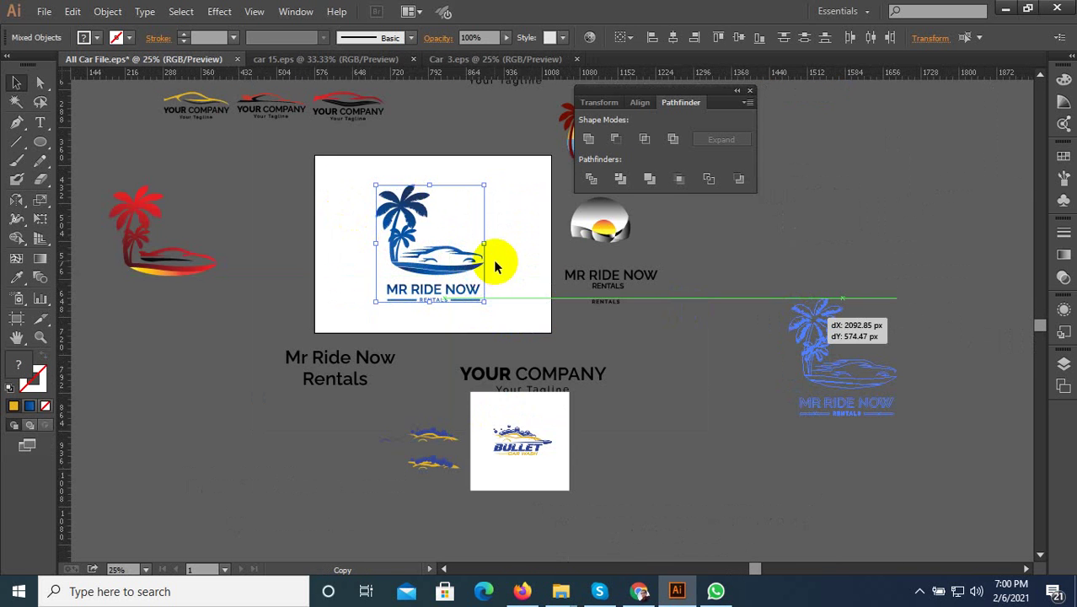
scroll(494, 266, up, 3)
drag(481, 210, 342, 243)
right_click(378, 266)
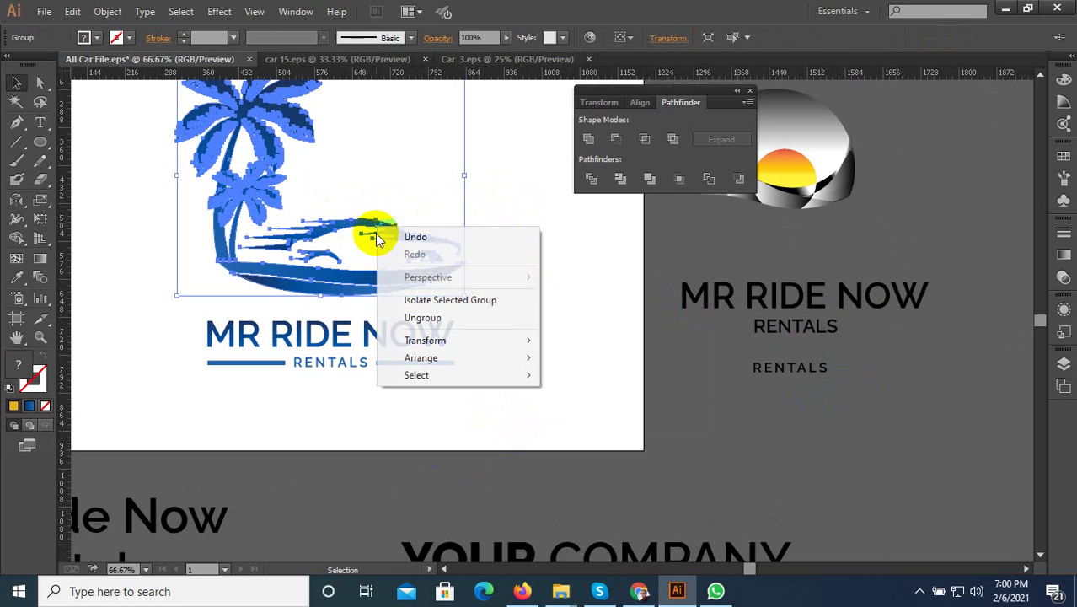
click(421, 315)
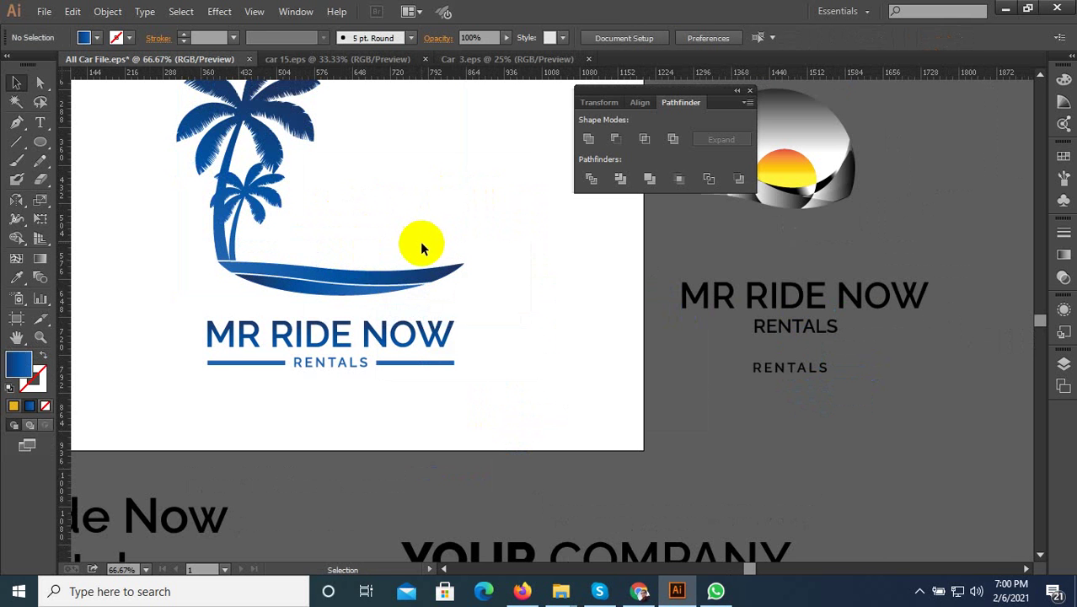
key(ctrl+v)
- Paste the car onto the logo, enlarge it and nudge it just above the wave
key(ctrl+plus)
mouse_move(523, 320)
mouse_down()
mouse_move(280, 219)
mouse_move(240, 181)
mouse_up()
key(ctrl+plus)
key(ctrl+plus)
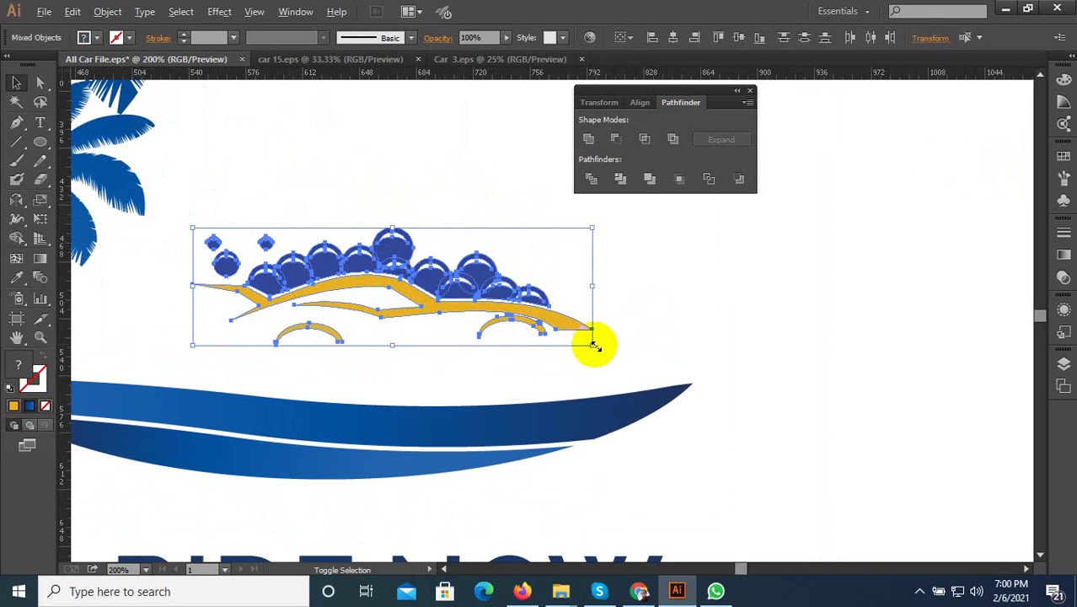
drag(582, 334, 672, 371)
key(ctrl+minus)
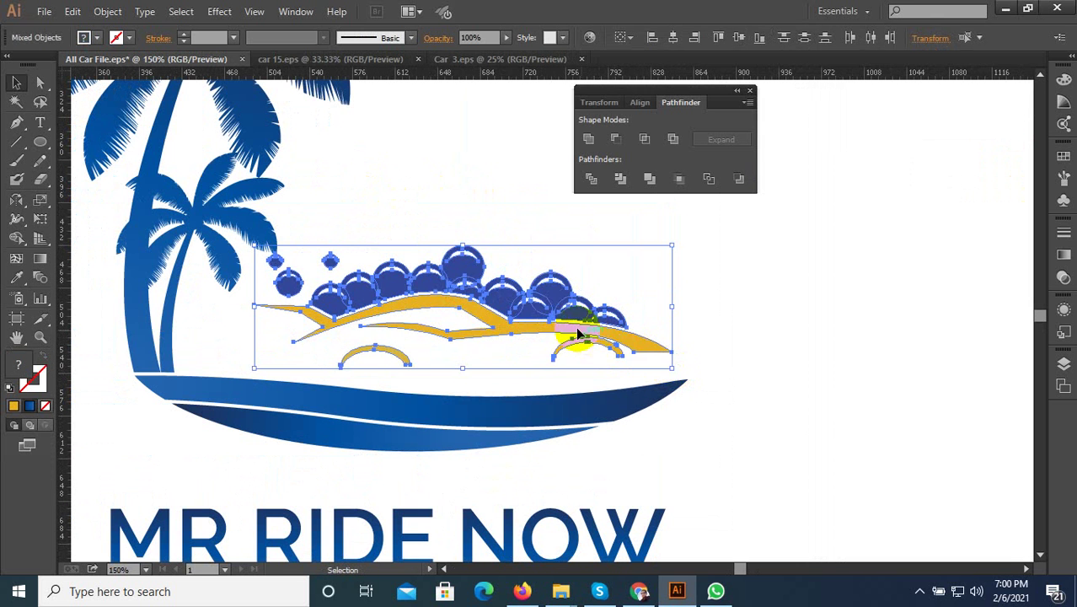
drag(572, 329, 558, 346)
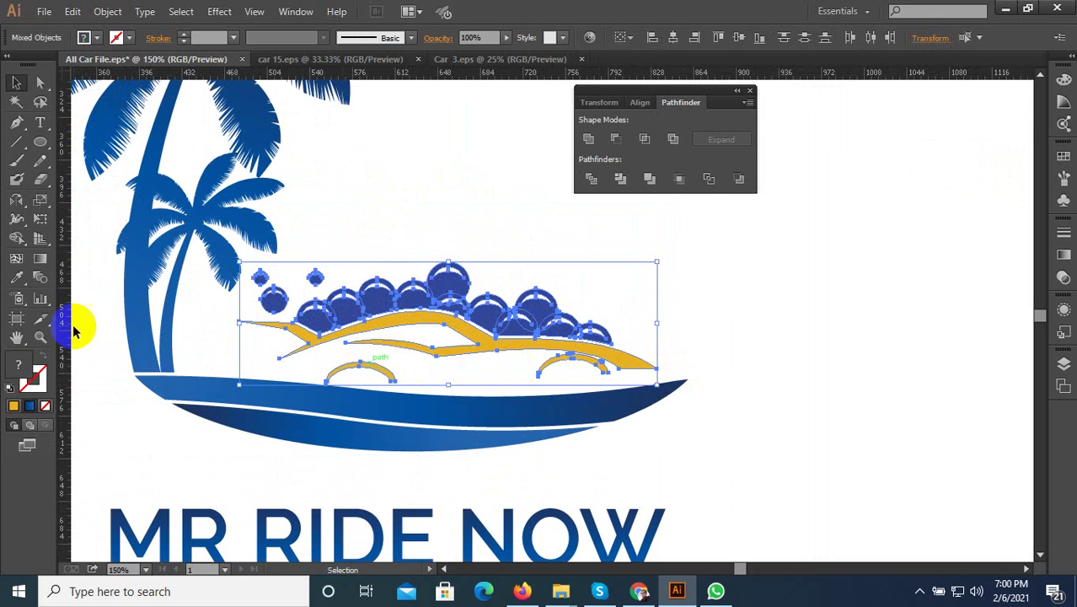
- Test the wave's blue on the car, undo it, then select car and wave together
click(16, 277)
click(313, 408)
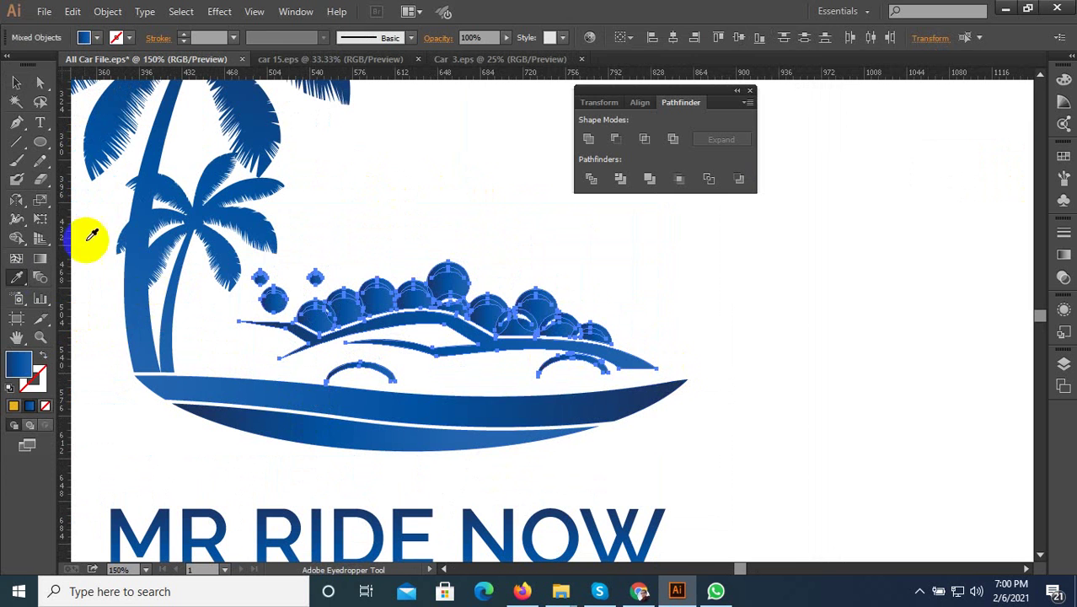
click(16, 82)
click(423, 163)
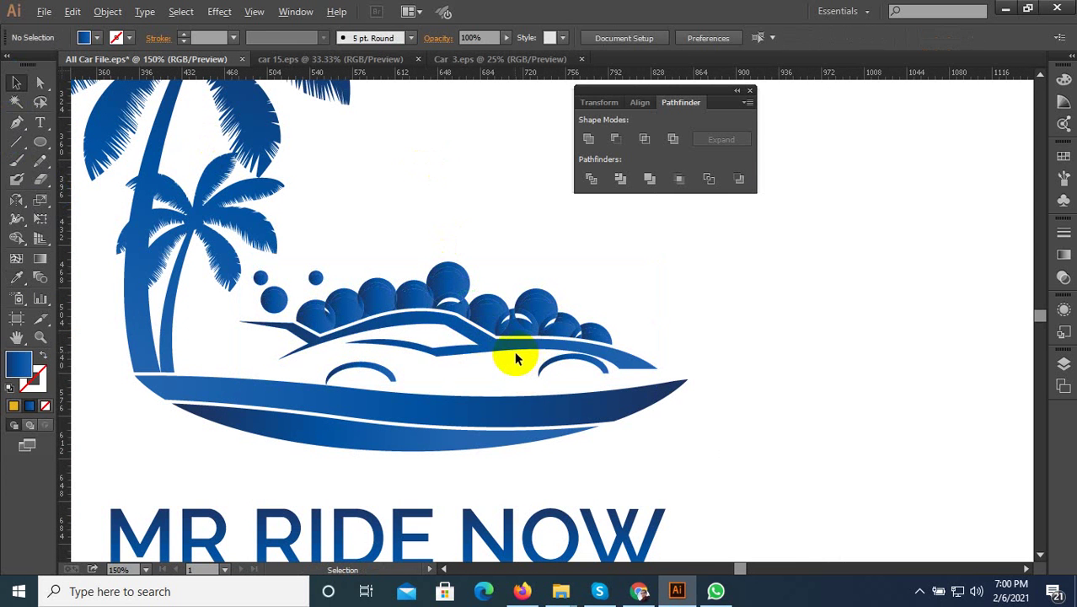
key(ctrl+z)
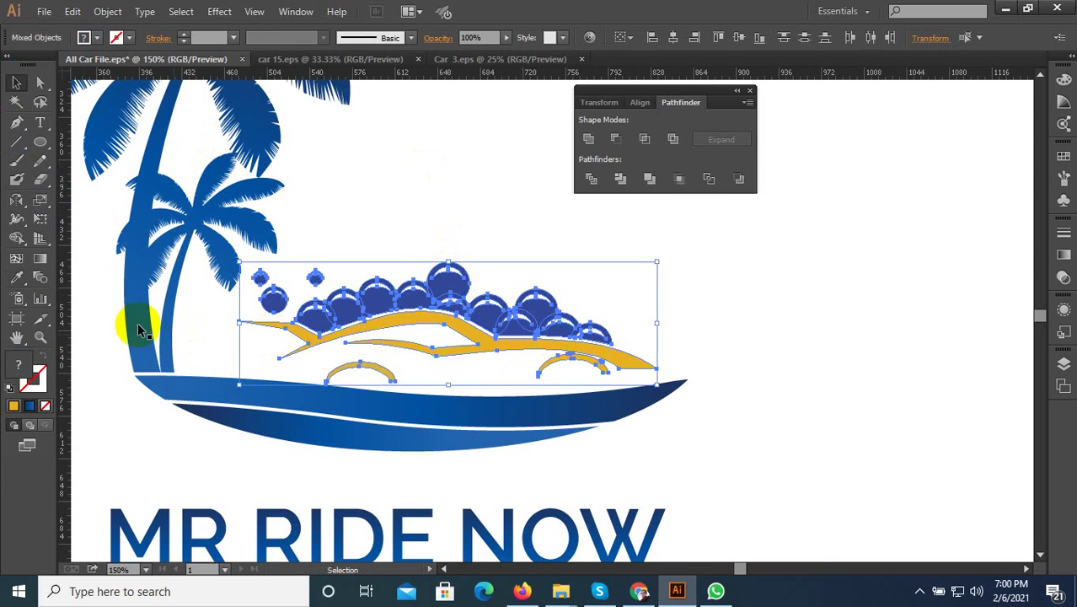
mouse_move(702, 249)
mouse_down()
mouse_move(284, 356)
mouse_move(297, 347)
mouse_up()
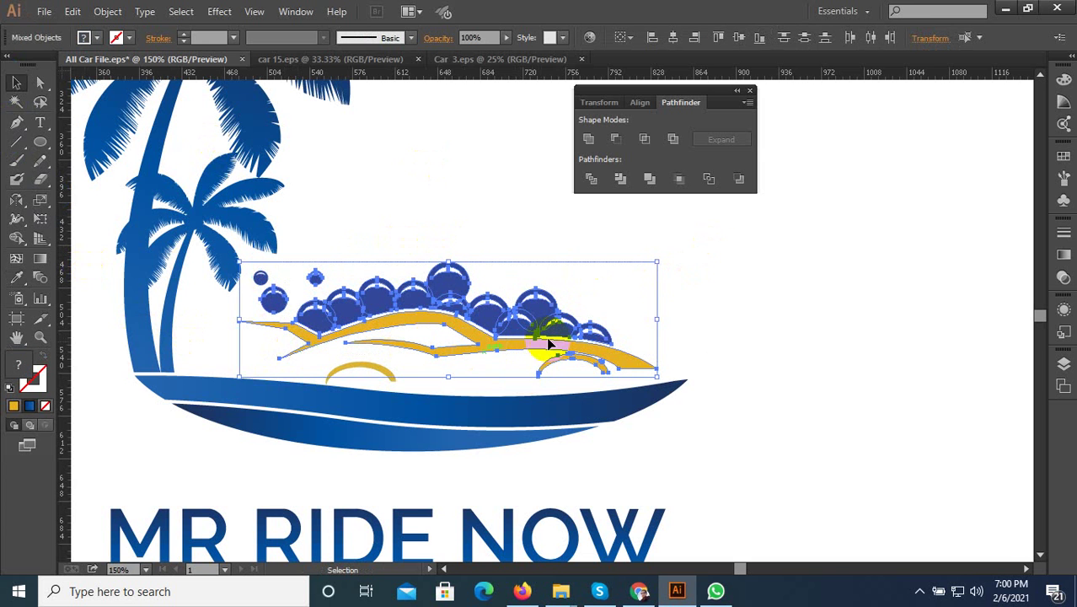
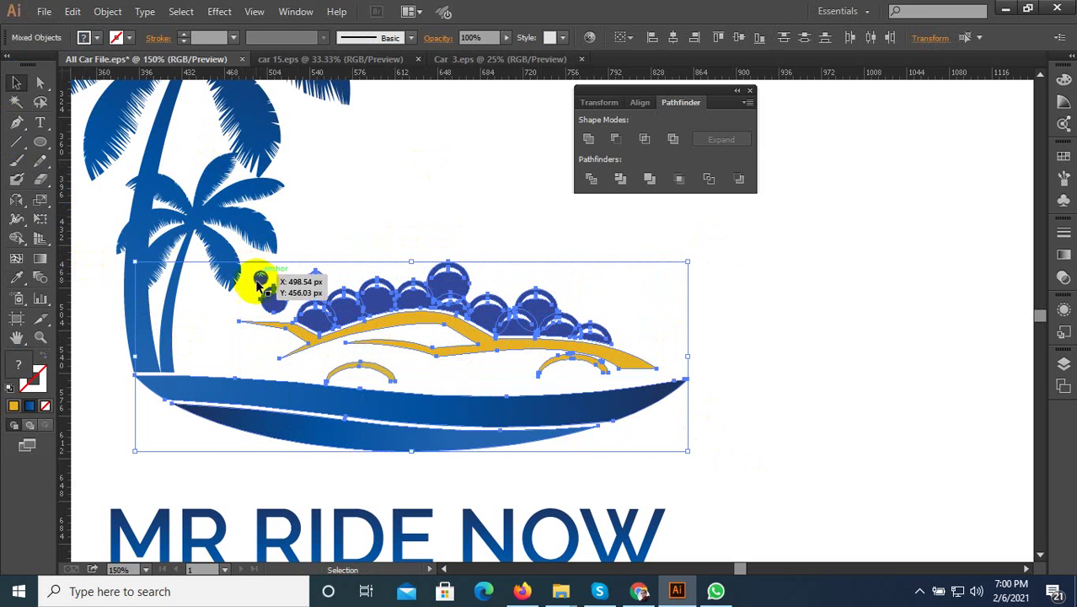
- Sample the car's gold onto the selected blue bubbles with the Eyedropper
shift+click(235, 374)
click(16, 277)
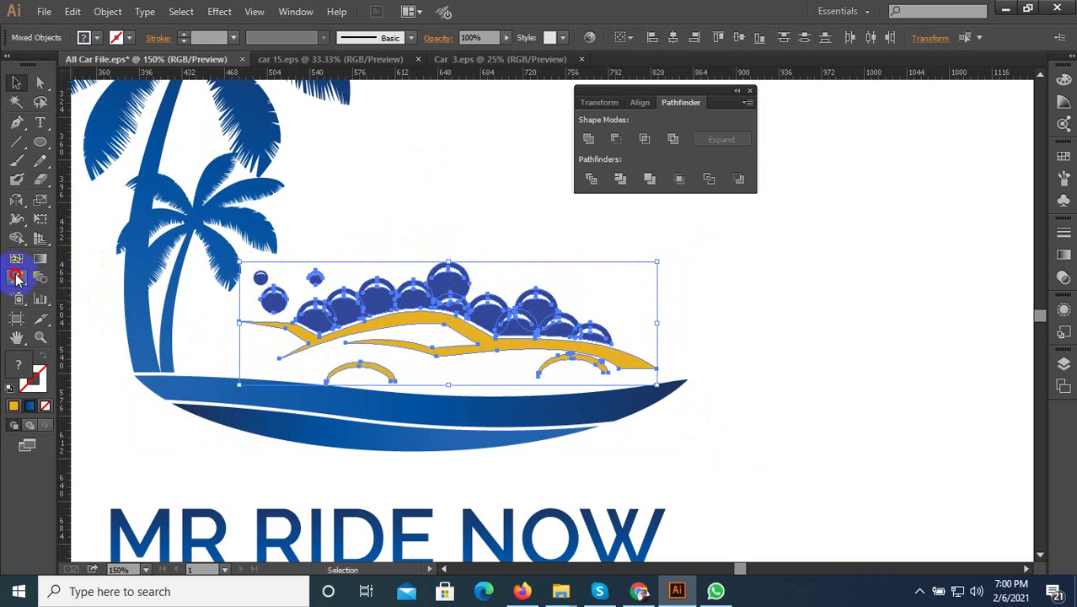
click(271, 395)
key(ctrl+z)
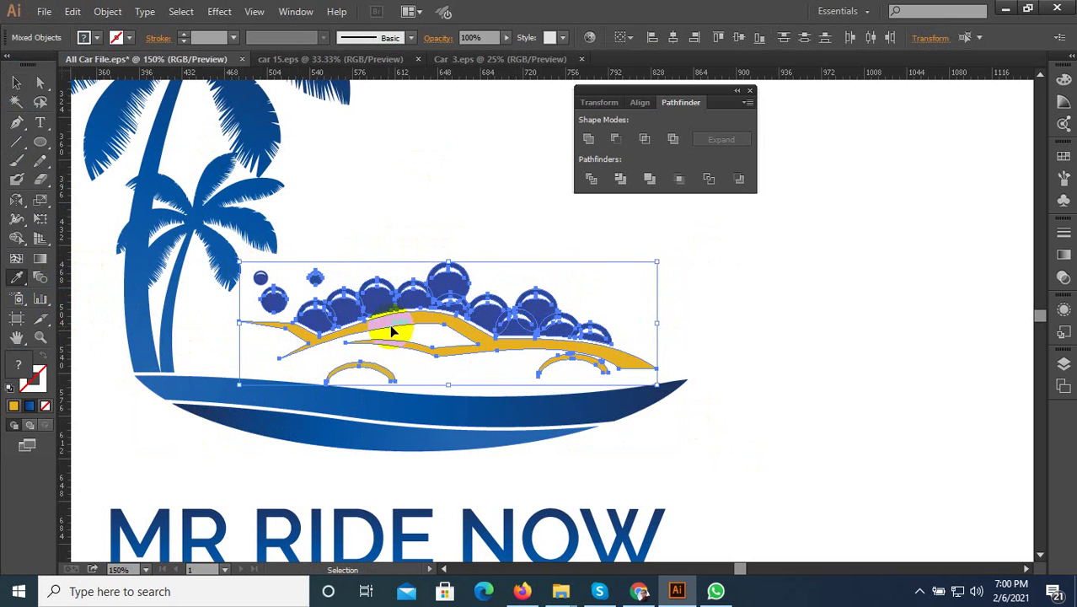
click(405, 313)
- Recolour the remaining small blue bubble to the same gold
click(16, 82)
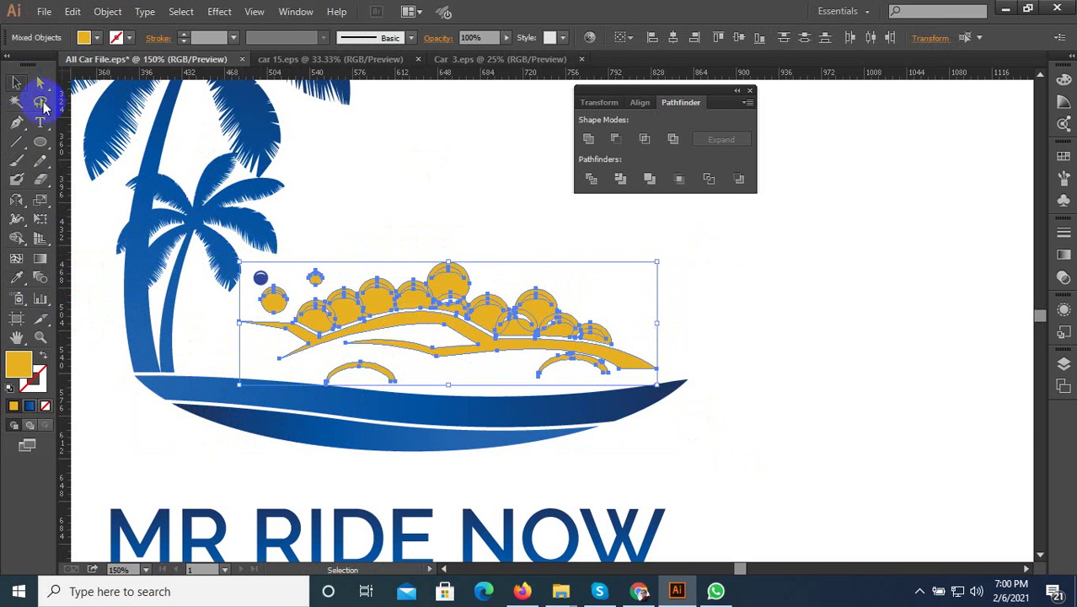
click(261, 278)
scroll(263, 281, up, 2)
scroll(245, 274, up, 2)
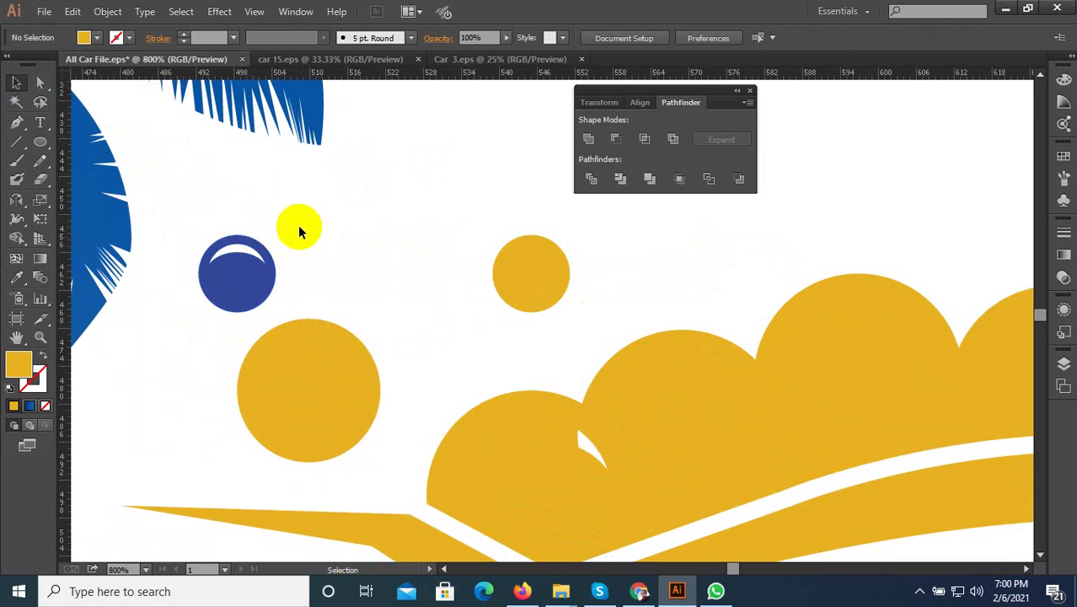
click(16, 277)
click(293, 379)
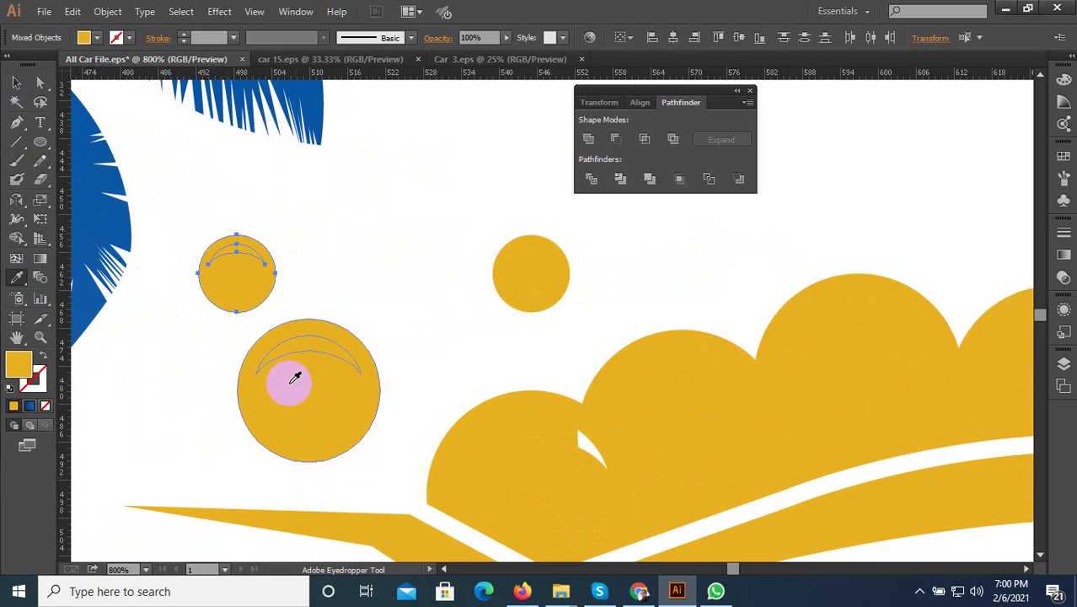
click(16, 82)
click(271, 240)
- Copy the white crescent highlight onto the large bubble and the right small bubble
scroll(271, 240, up, 2)
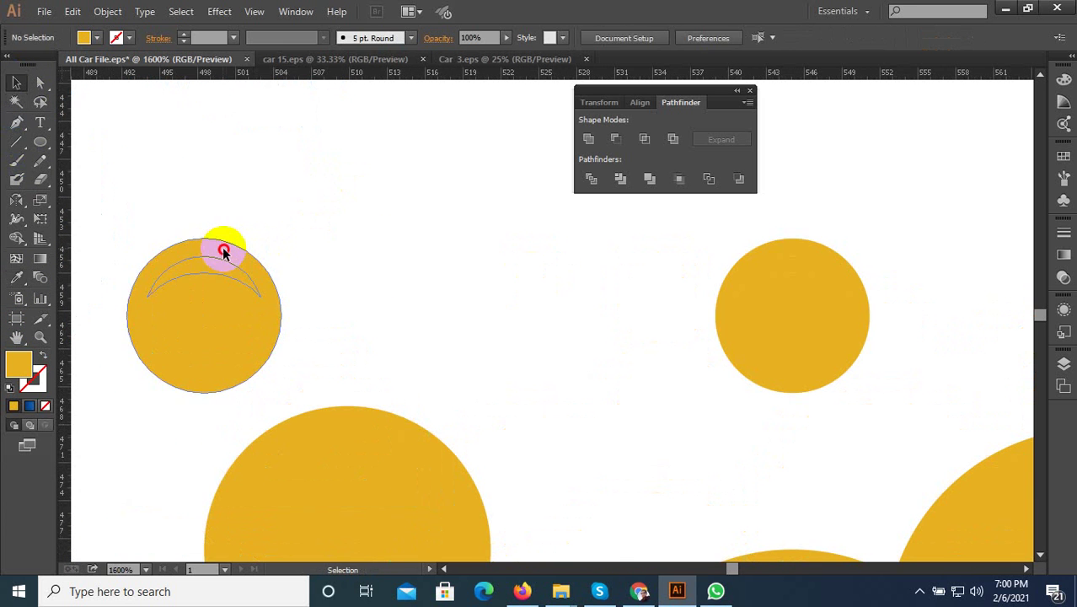
click(218, 264)
scroll(288, 257, down, 2)
click(307, 316)
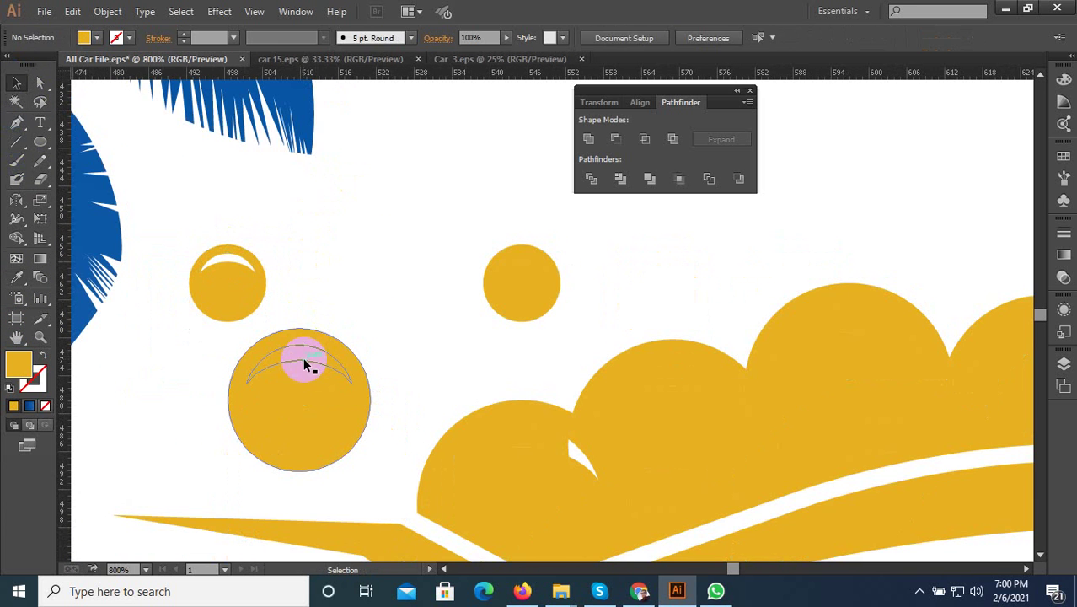
mouse_move(364, 358)
mouse_down()
mouse_move(535, 274)
mouse_move(522, 269)
mouse_up()
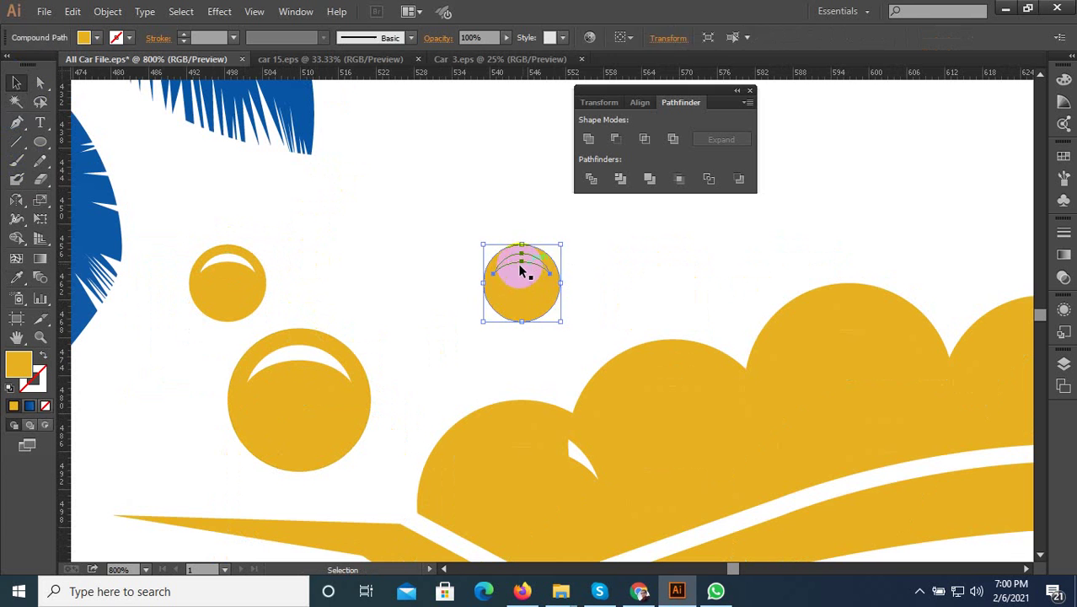
click(469, 264)
click(477, 282)
scroll(477, 282, up, 2)
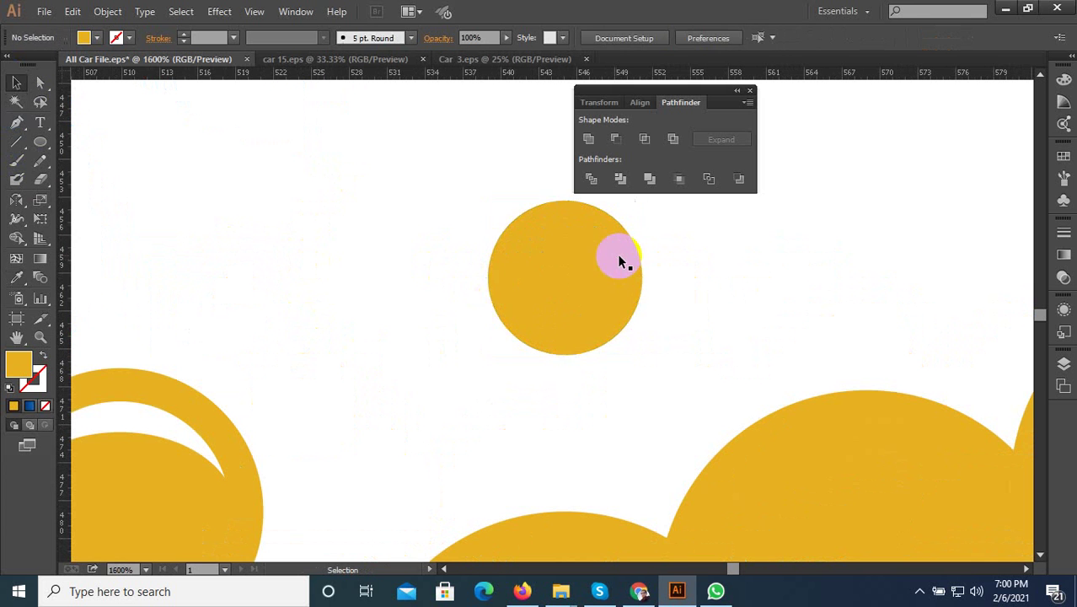
click(570, 235)
click(544, 233)
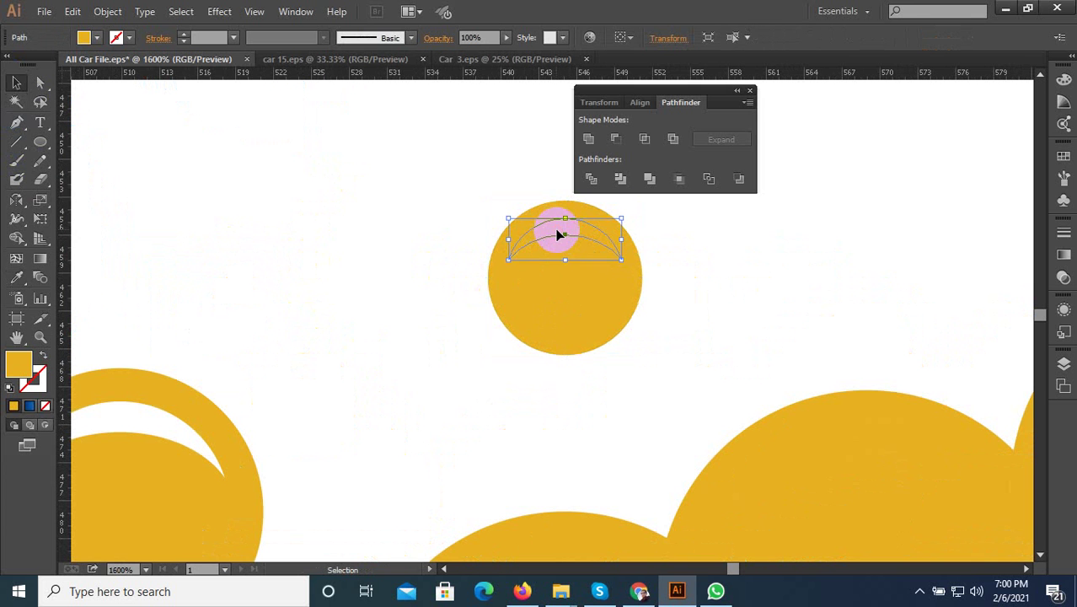
click(444, 234)
scroll(465, 254, down, 2)
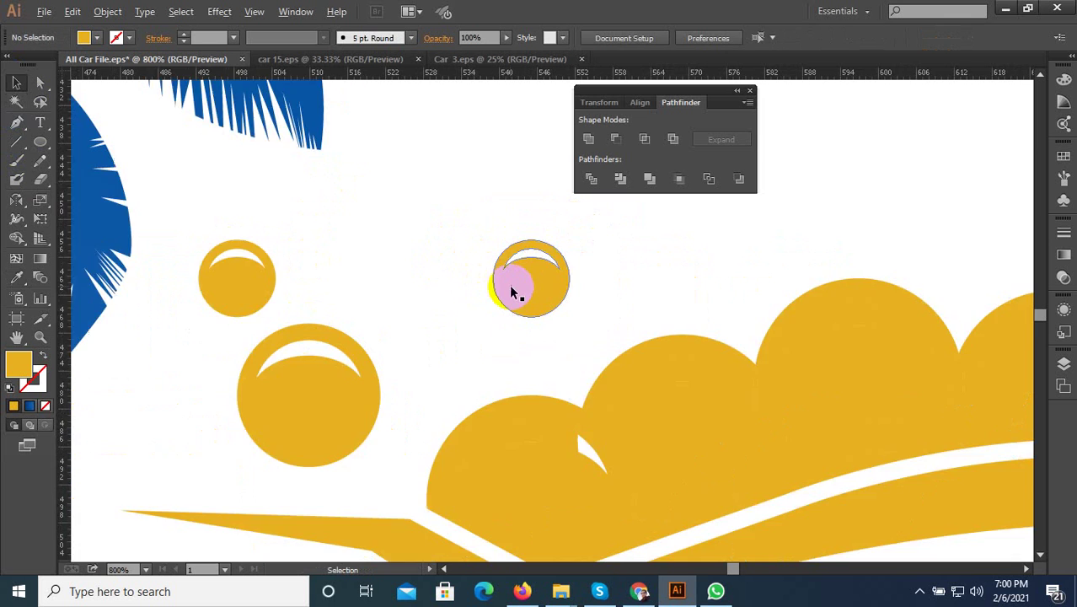
scroll(513, 284, down, 2)
scroll(514, 329, up, 2)
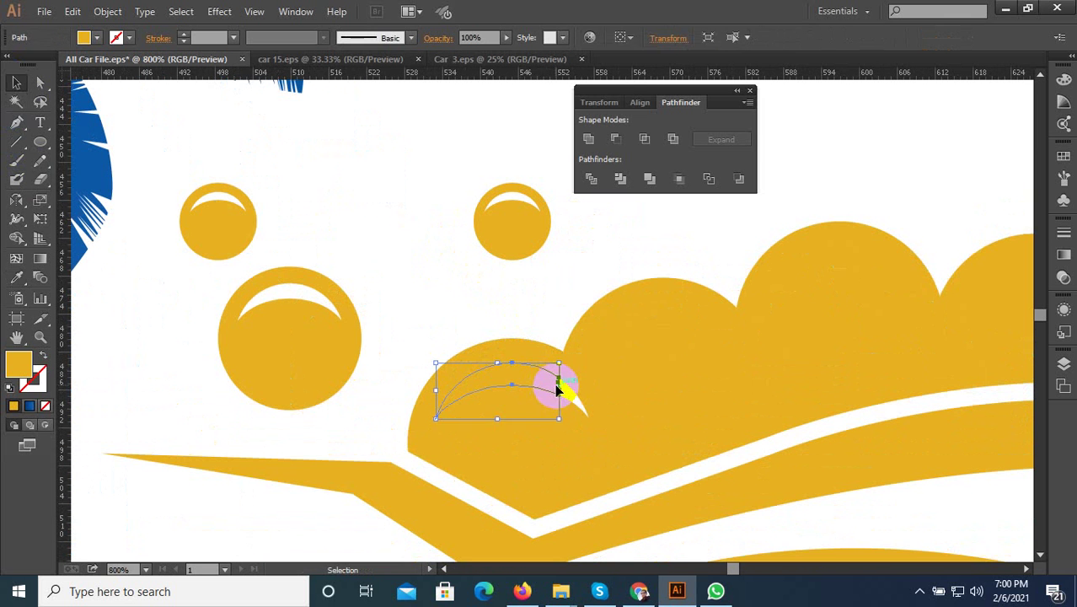
- Add crescent highlight copies to the next car bubble, the right bump and the big right bubble
drag(556, 388, 709, 329)
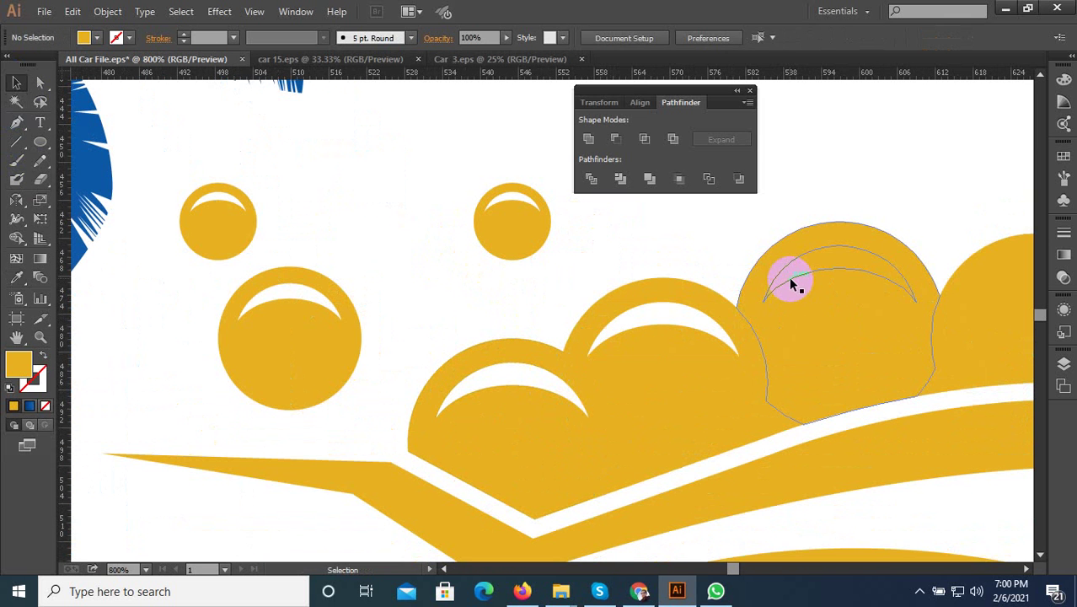
drag(773, 319, 857, 257)
click(880, 203)
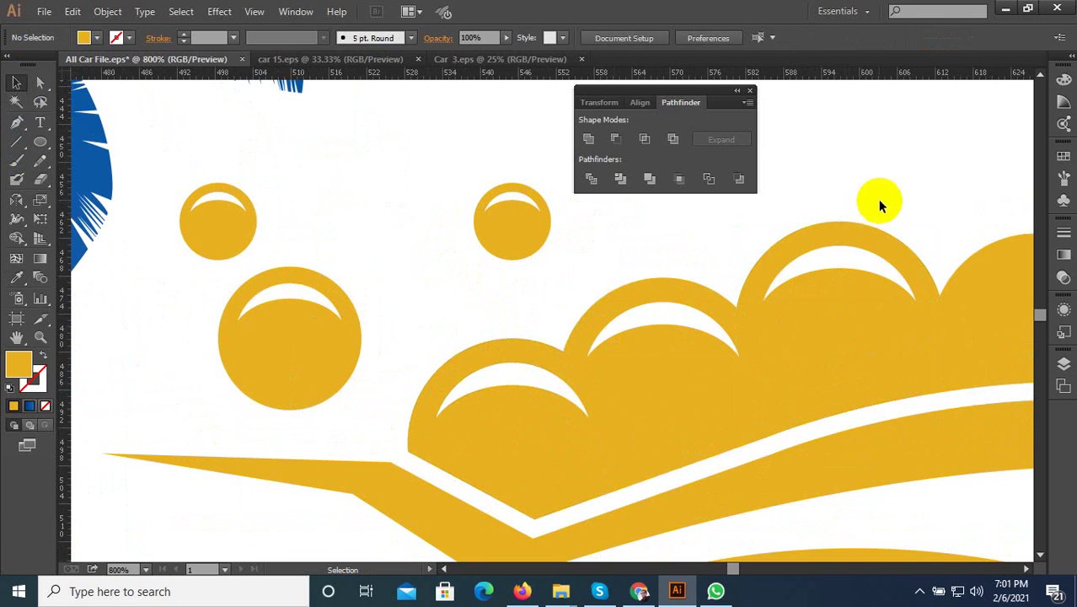
scroll(372, 407, down, 2)
scroll(654, 365, up, 3)
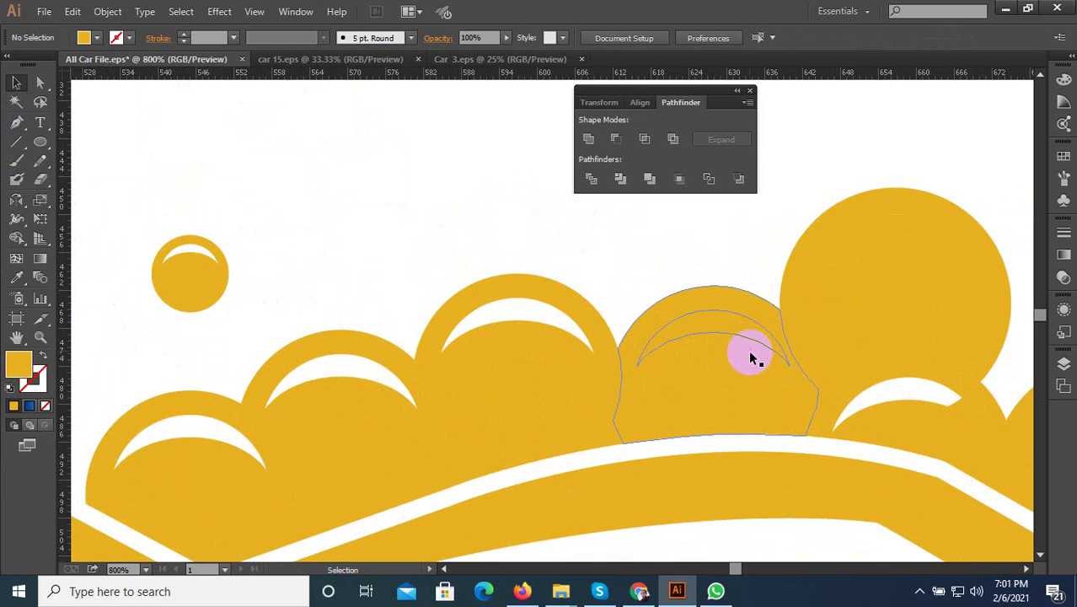
mouse_move(750, 353)
mouse_down()
mouse_move(801, 324)
mouse_move(876, 235)
mouse_up()
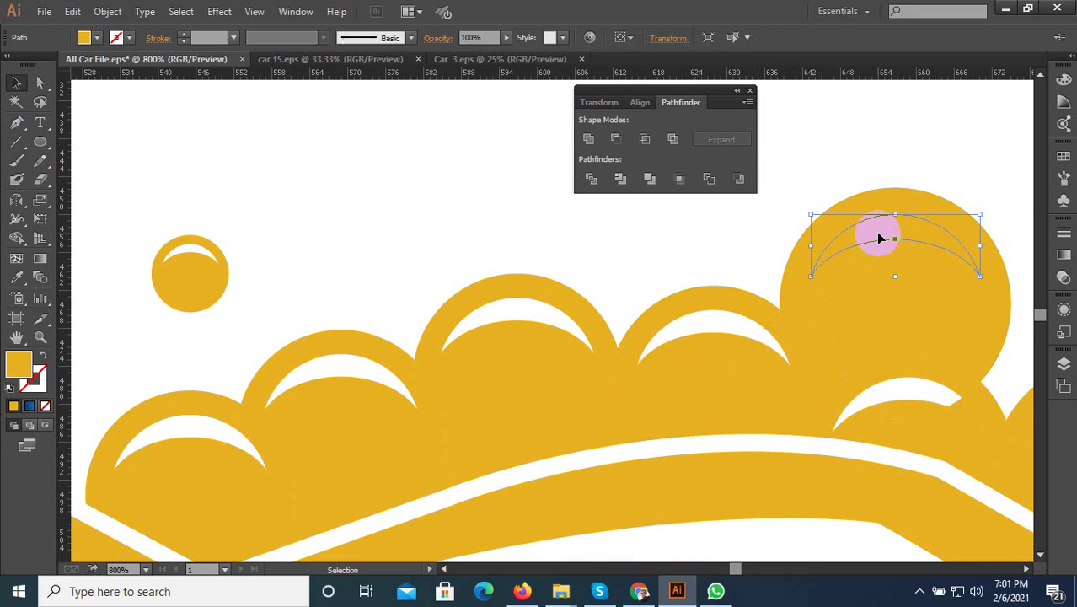
click(873, 341)
scroll(530, 388, down, 3)
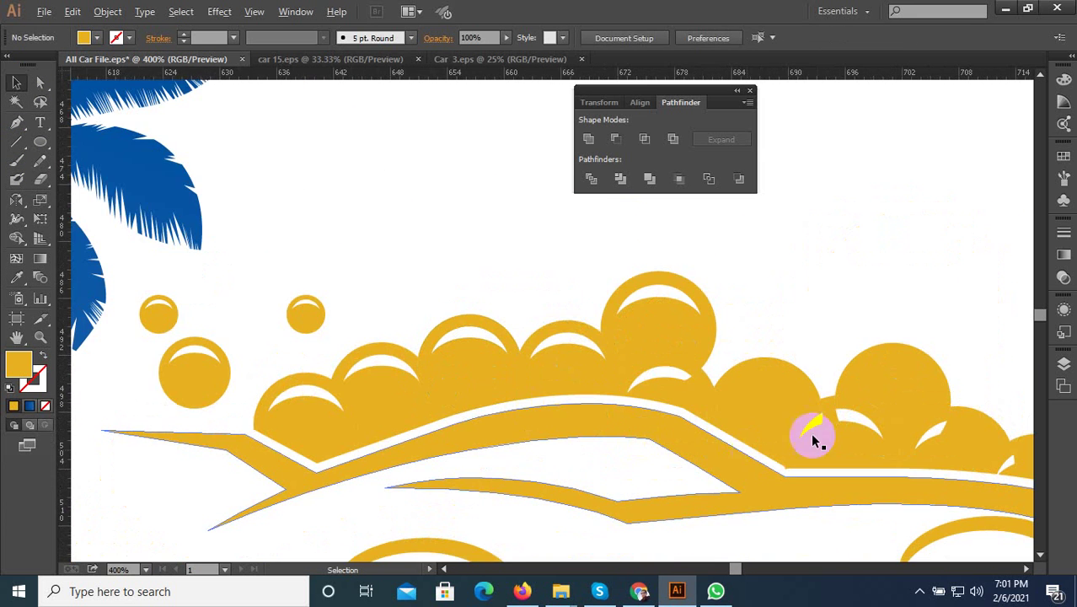
scroll(810, 433, up, 4)
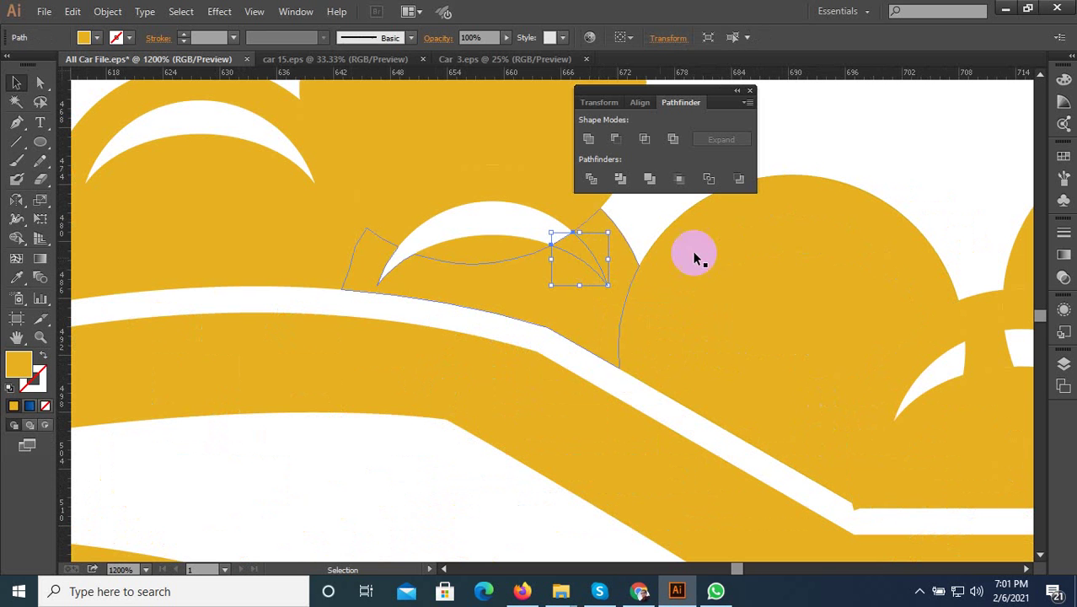
- Add crescent copies to the big right, upper-middle and middle bumps, then zoom out to the whole logo
drag(589, 263, 789, 233)
scroll(252, 333, down, 3)
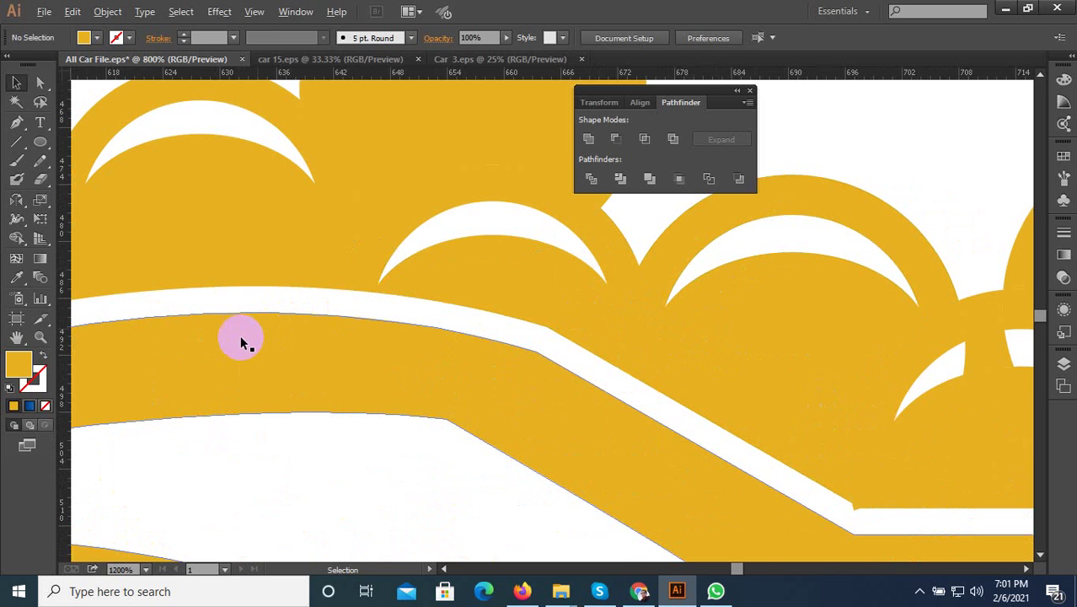
scroll(689, 405, up, 2)
scroll(605, 370, up, 1)
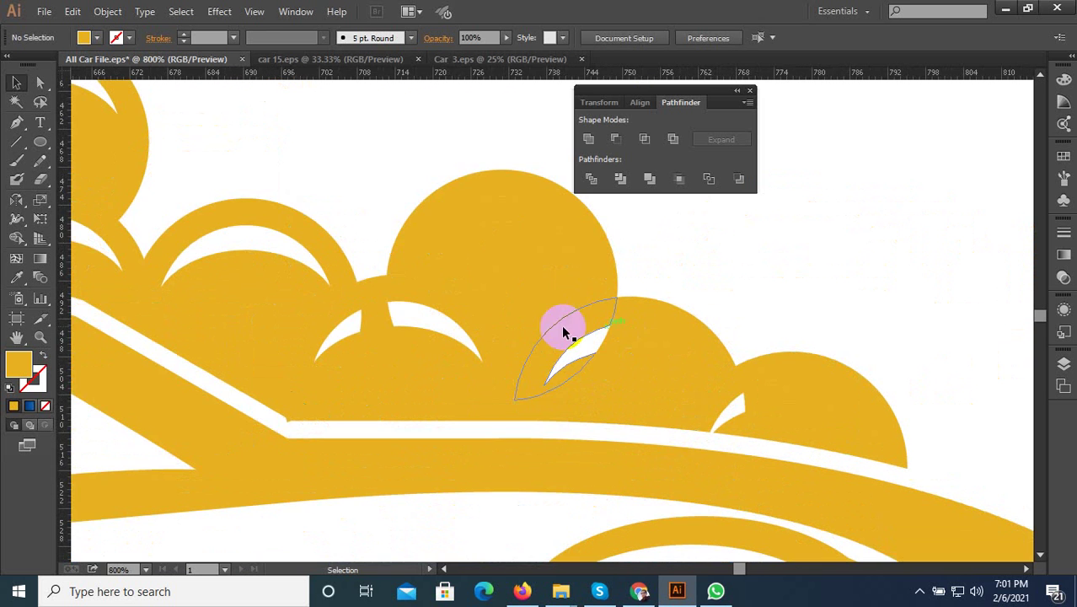
drag(375, 321, 478, 215)
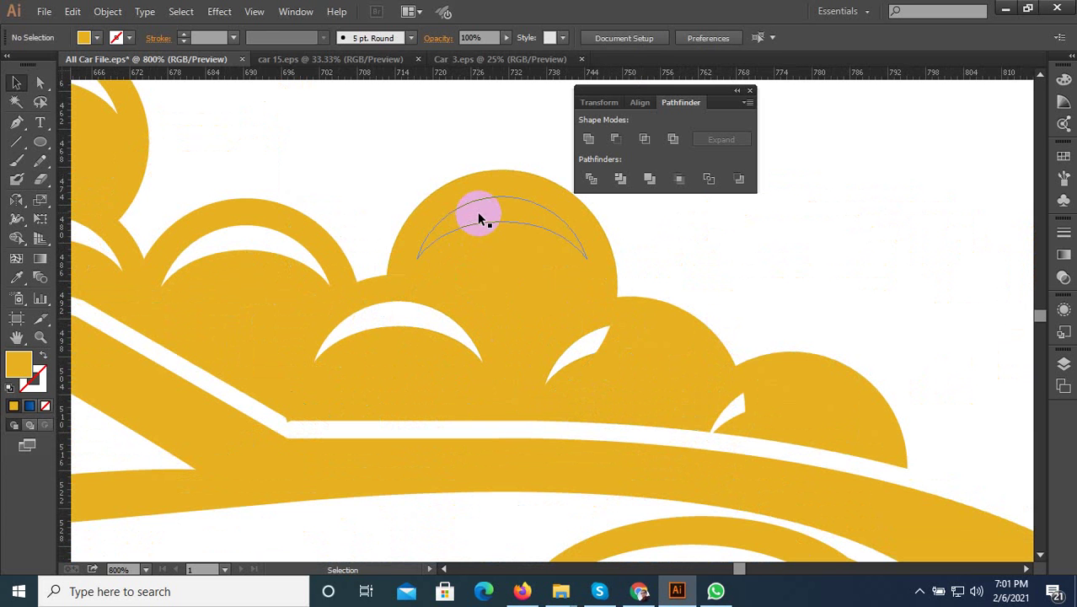
mouse_move(510, 259)
mouse_down()
mouse_move(657, 362)
mouse_move(822, 391)
mouse_move(746, 424)
mouse_up()
key(ctrl+minus)
key(ctrl+minus)
key(ctrl+minus)
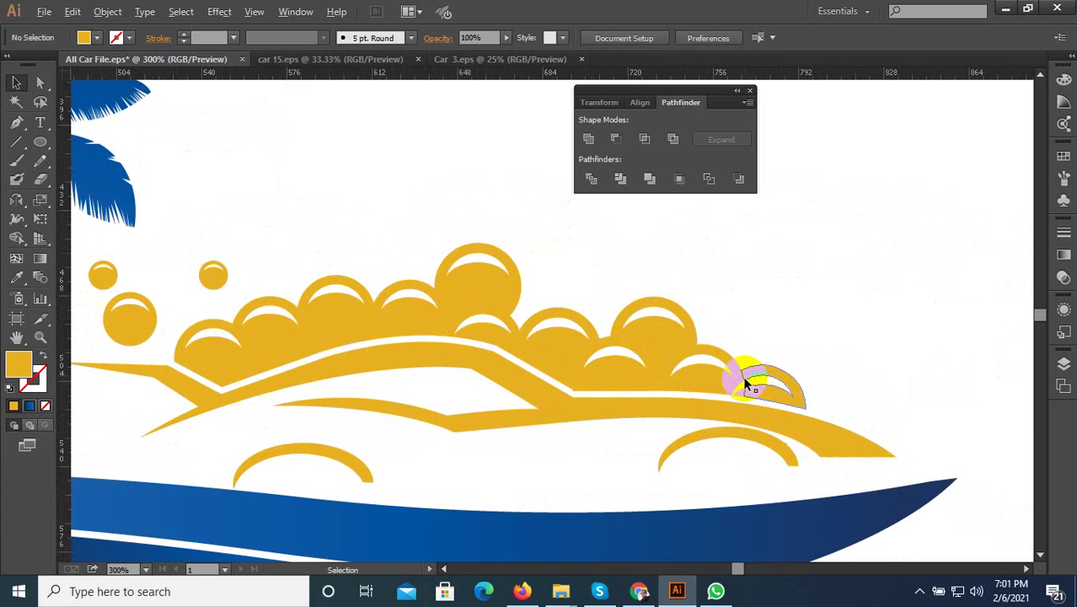
key(ctrl+minus)
key(ctrl+minus)
key(ctrl+minus)
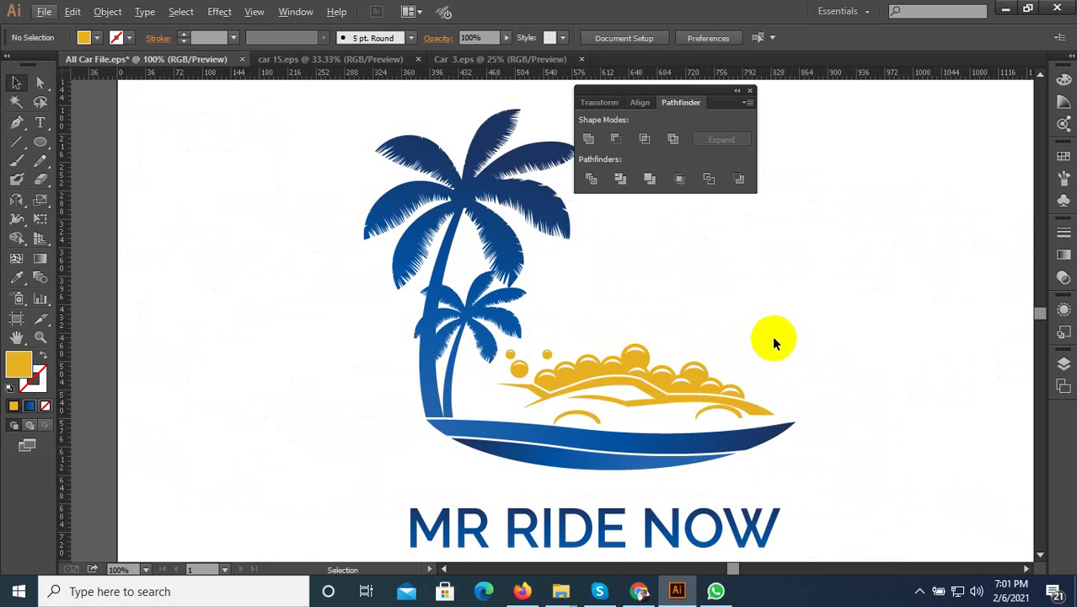
- Inside the car group, give the bubbles and wheel arches the boat's blue, leaving the car body gold
drag(781, 320, 499, 416)
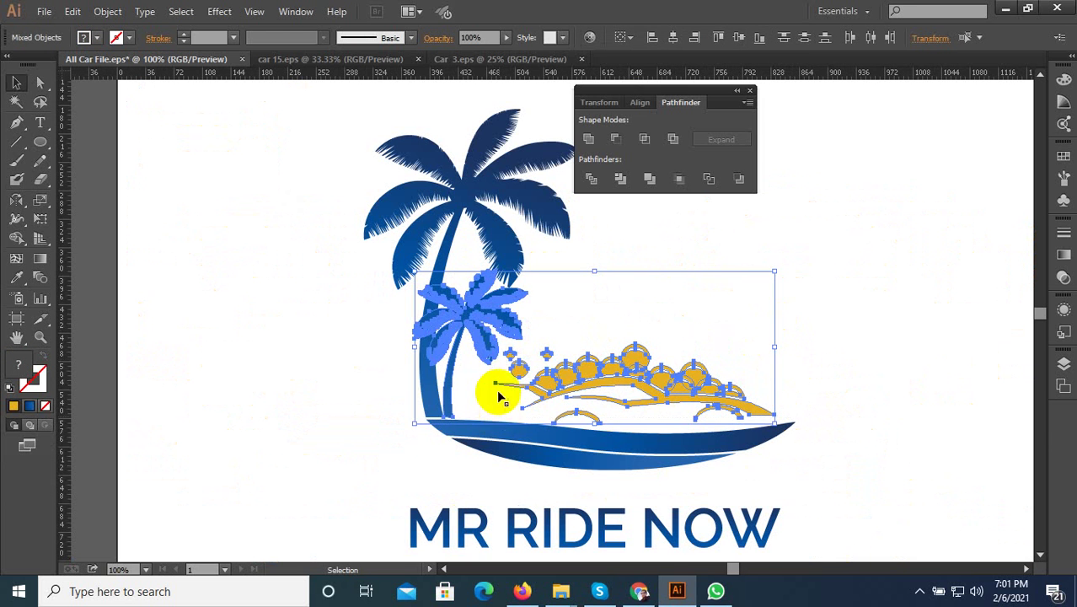
shift+click(492, 310)
alt+scroll(621, 387, up, 2)
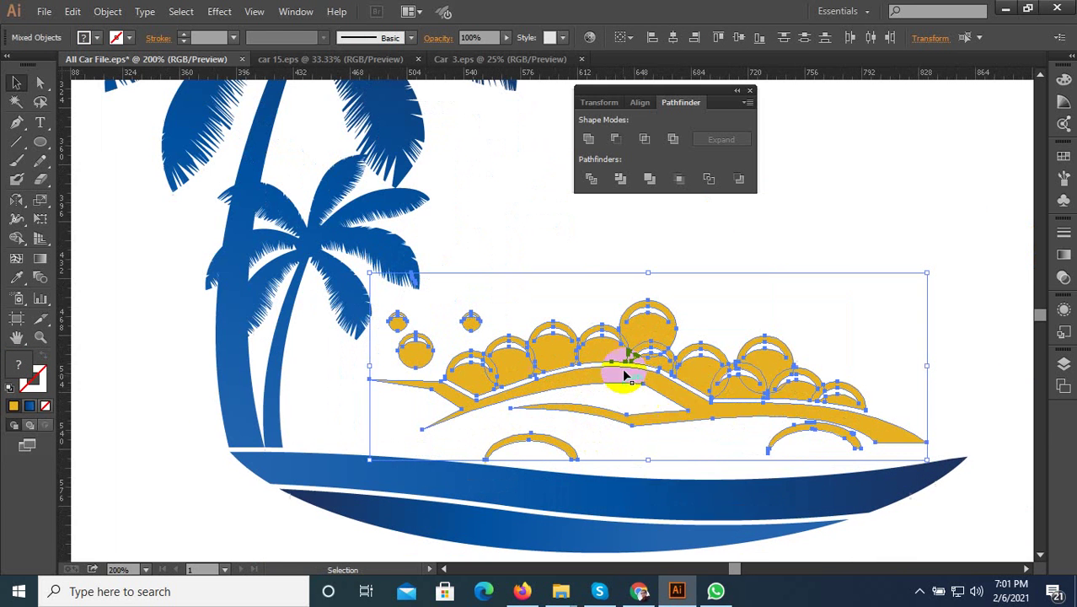
right_click(629, 354)
click(773, 298)
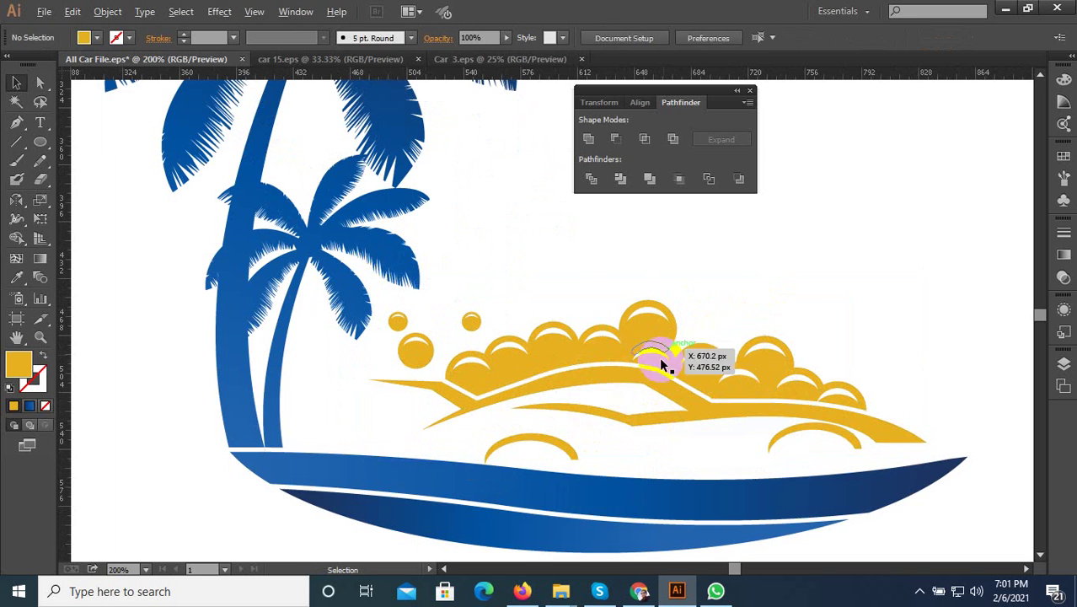
double_click(621, 376)
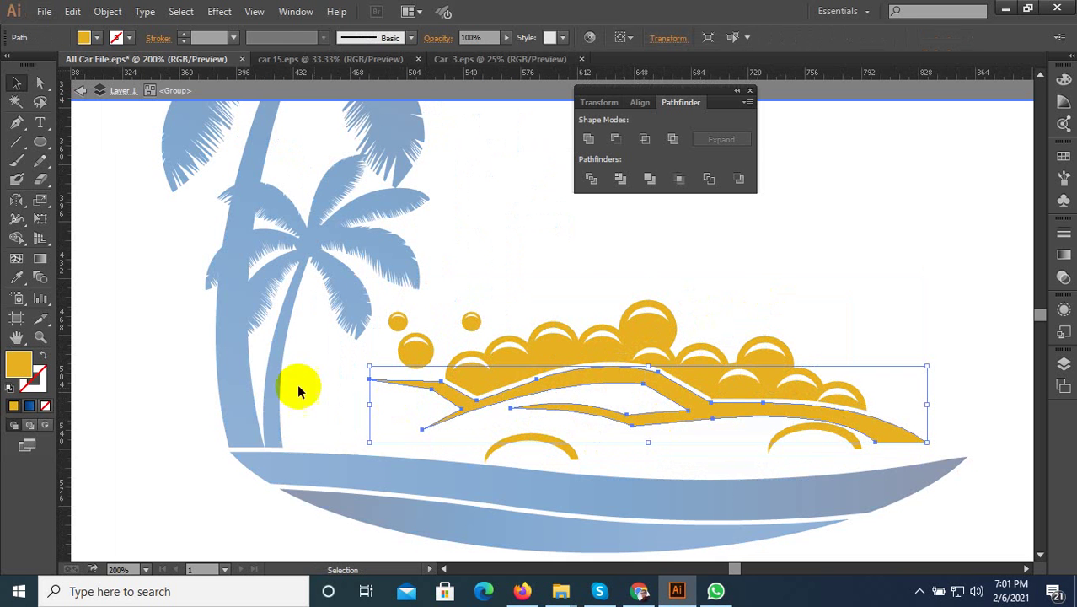
drag(937, 258, 401, 457)
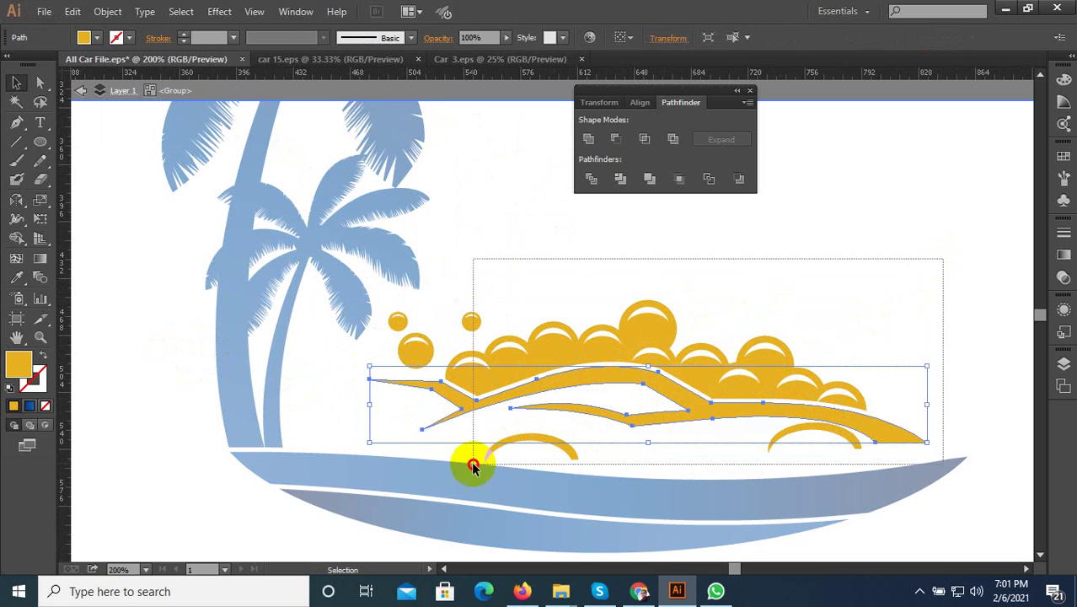
shift+click(535, 406)
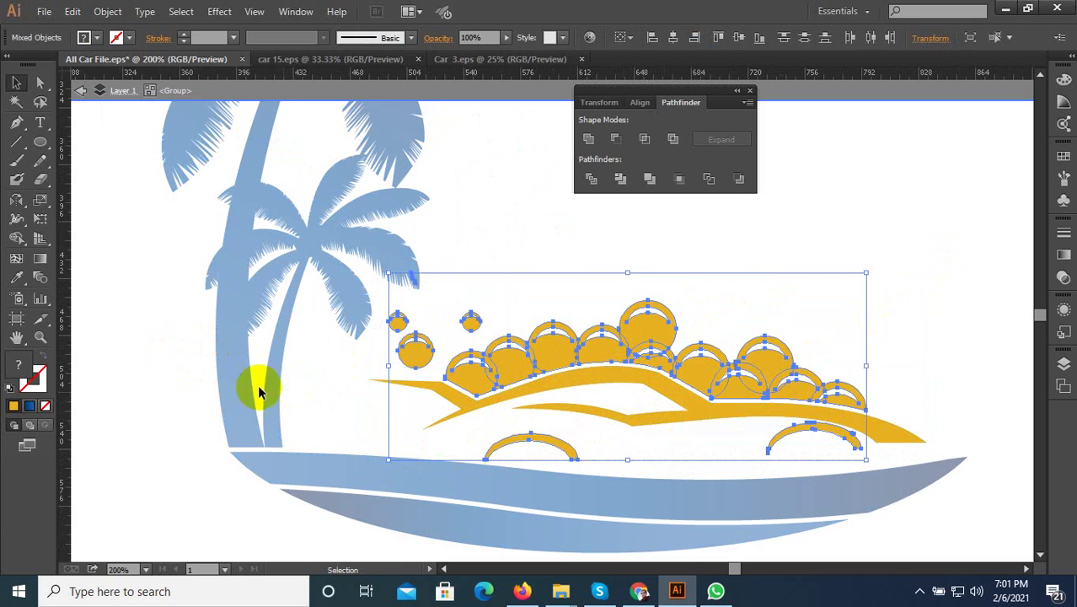
click(16, 281)
click(348, 467)
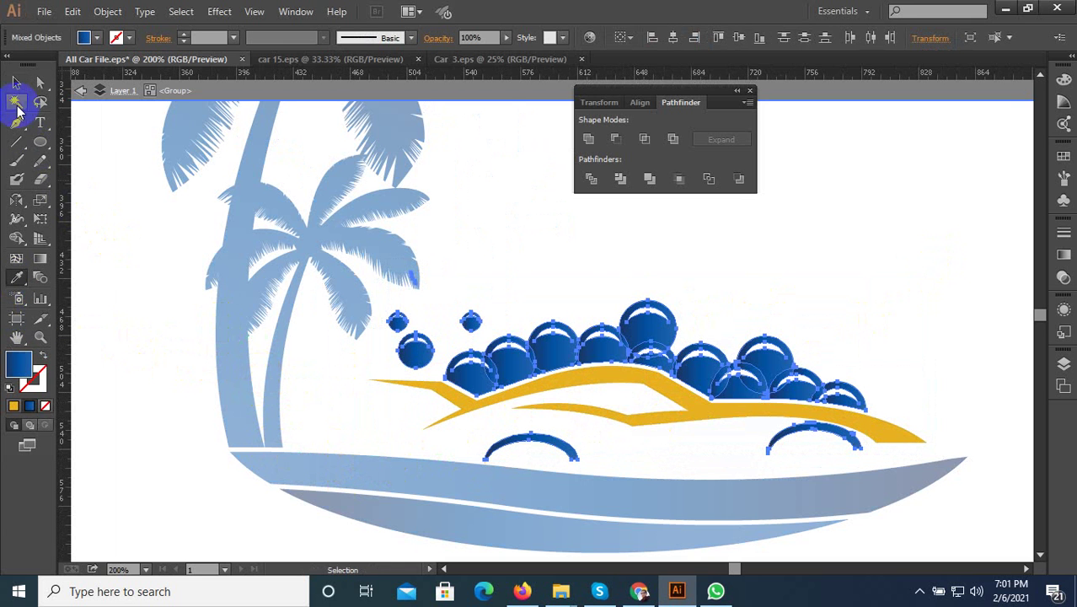
double_click(89, 161)
- Inside the car group, sample the car's gold back onto the wheel arcs
scroll(379, 377, down, 2)
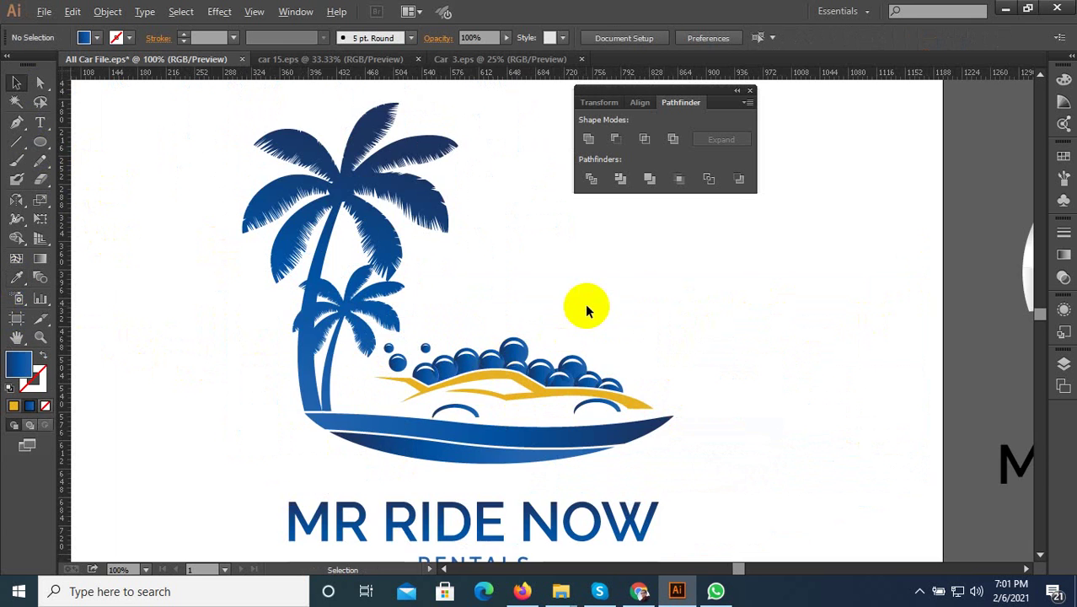
scroll(606, 337, down, 2)
scroll(629, 359, up, 2)
click(596, 373)
double_click(596, 377)
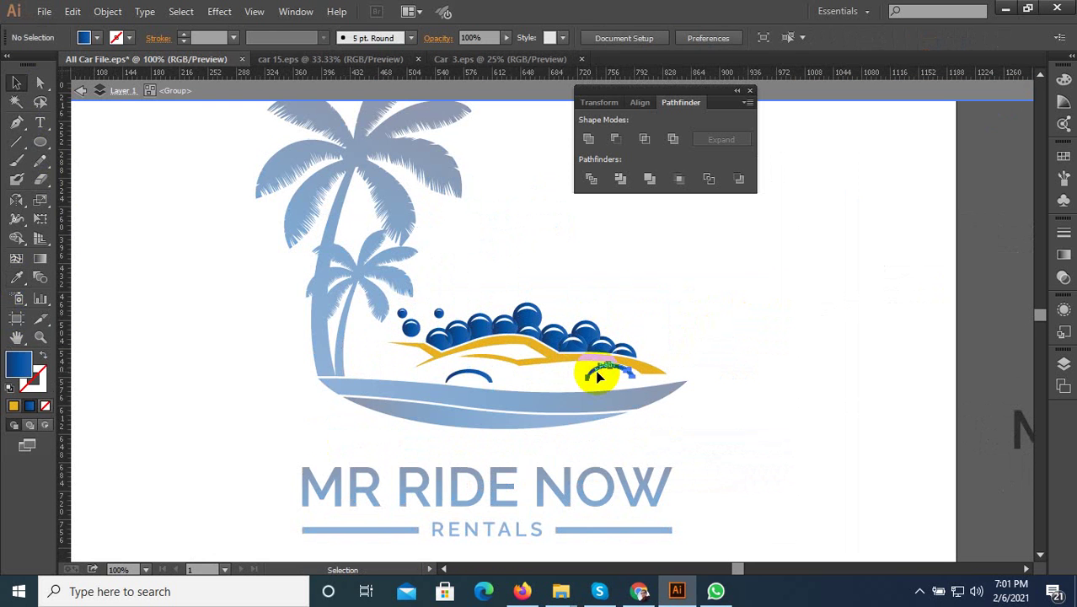
click(17, 278)
scroll(538, 373, up, 2)
click(489, 350)
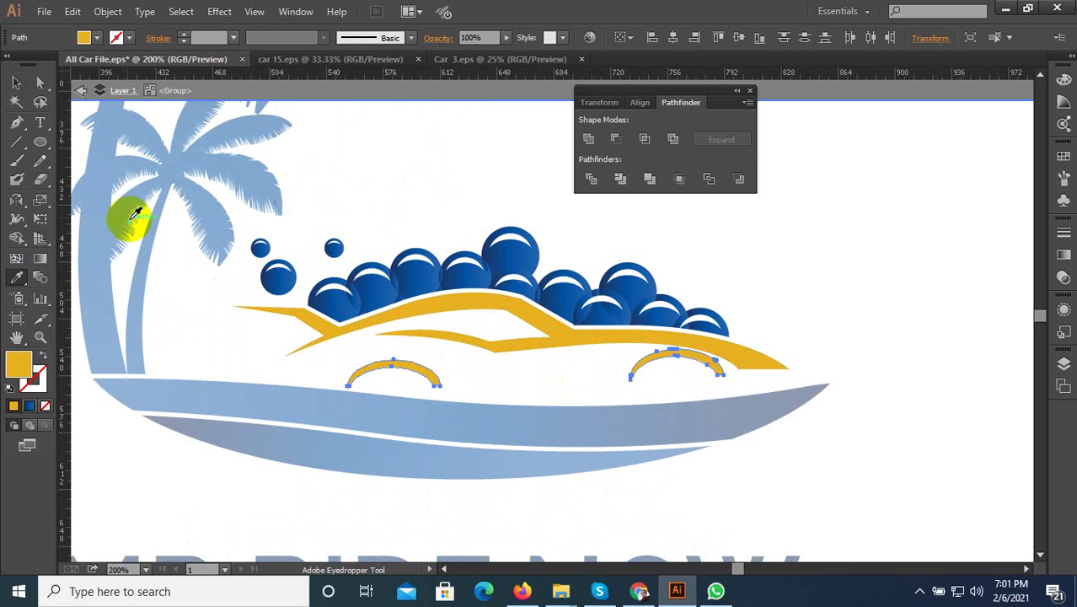
click(16, 82)
click(396, 194)
scroll(379, 355, up, 3)
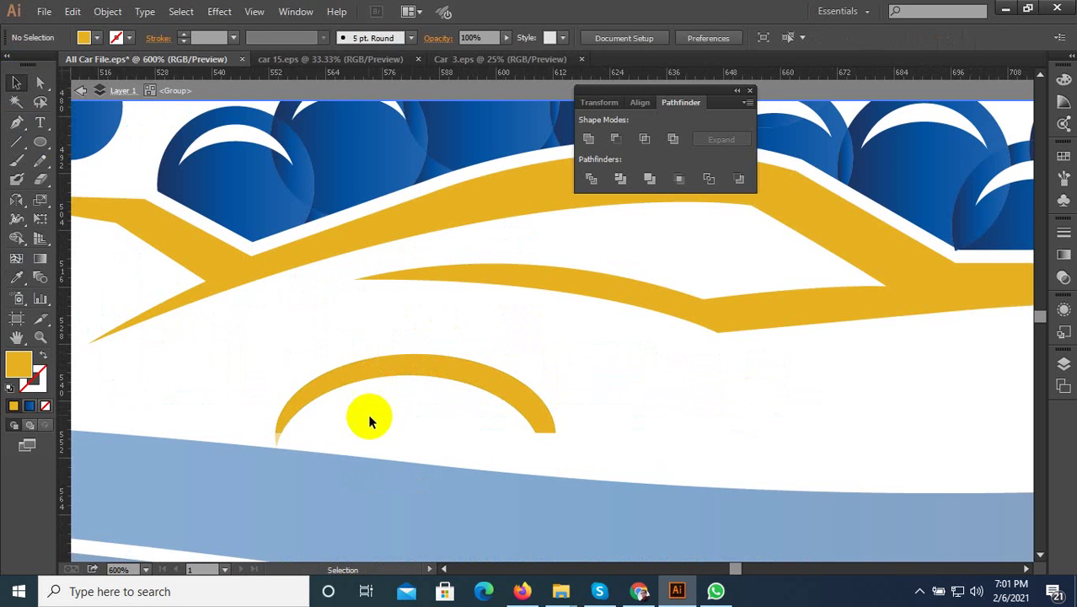
click(305, 437)
key(Escape)
- Group the wheel arcs with the car body
scroll(278, 443, up, 3)
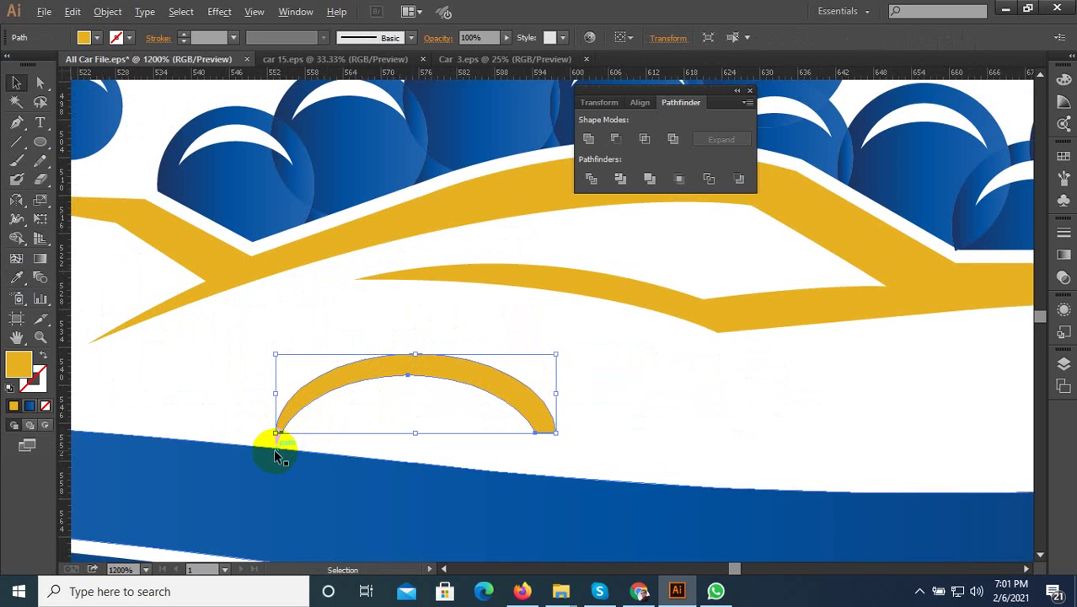
click(271, 427)
scroll(423, 391, down, 2)
scroll(423, 391, down, 1)
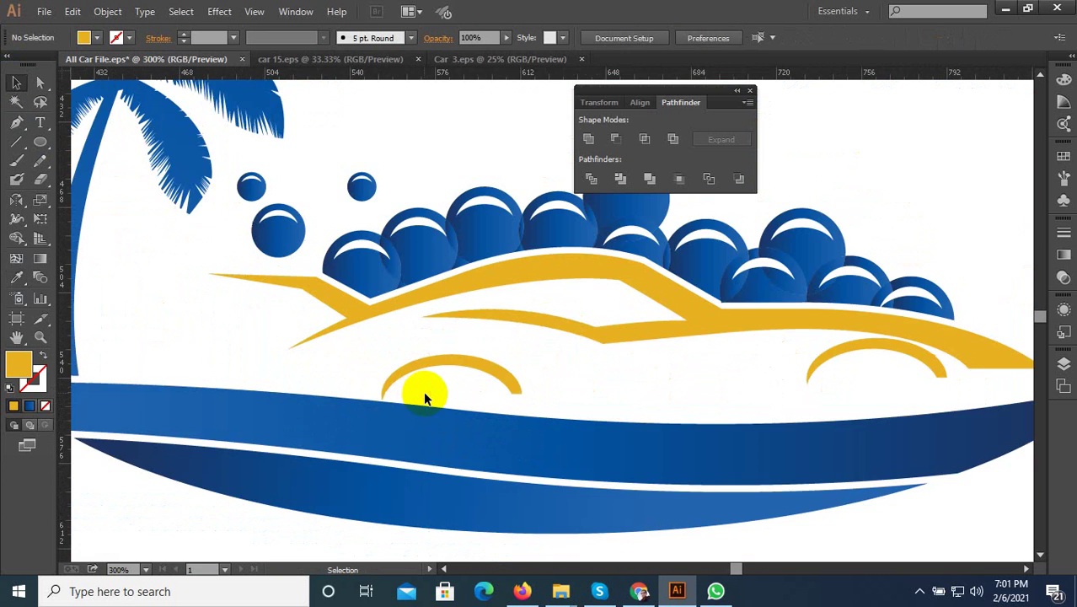
scroll(387, 389, up, 1)
drag(343, 368, 346, 371)
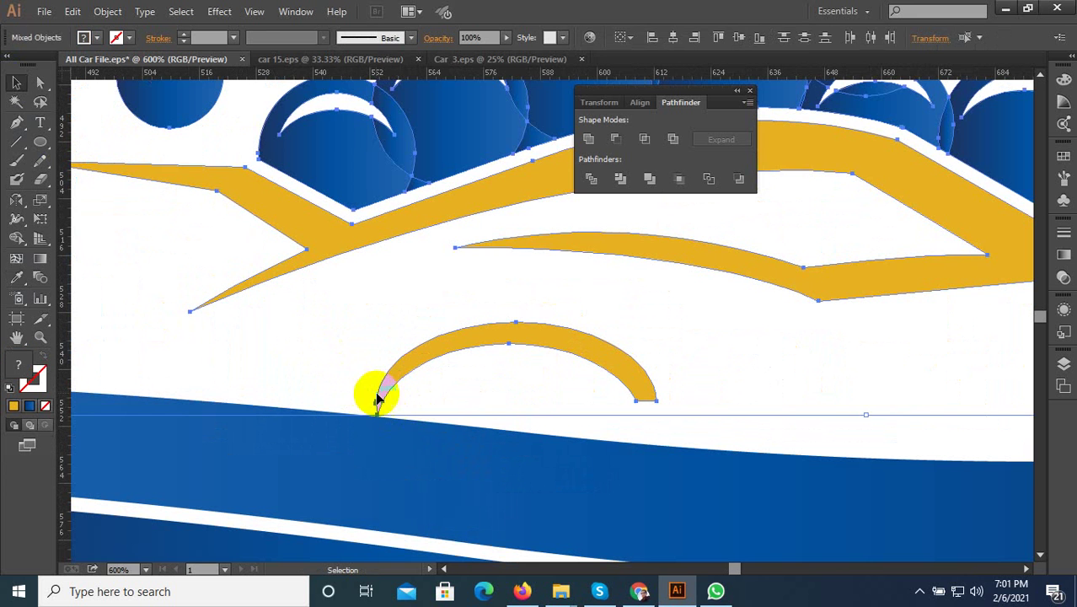
right_click(397, 385)
click(442, 454)
click(384, 354)
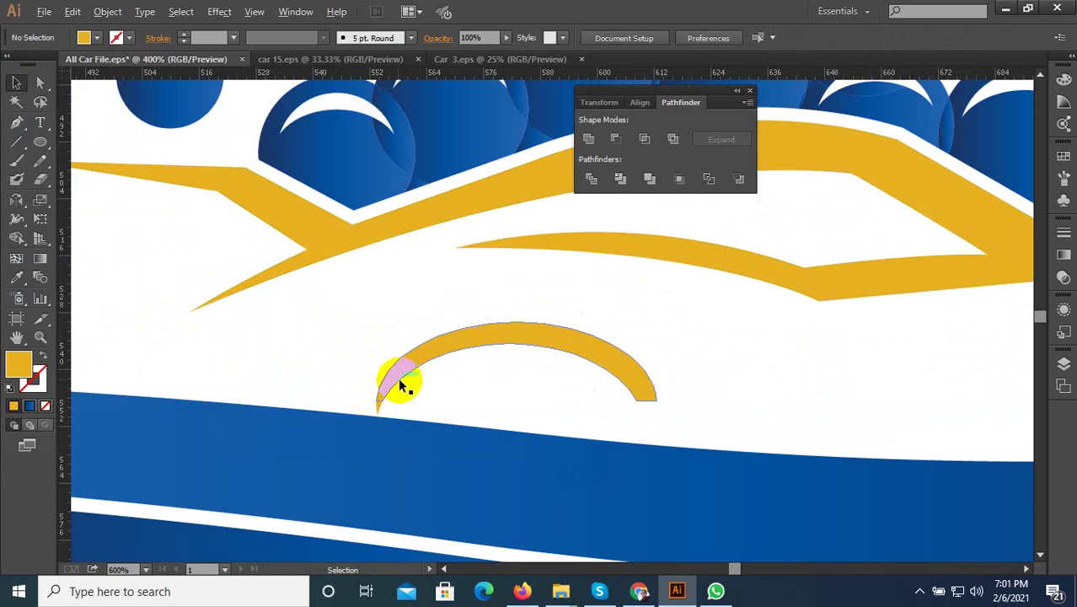
- Select the whole logo artwork and nudge it slightly left on the artboard
scroll(398, 377, down, 1)
scroll(431, 387, down, 1)
scroll(444, 399, down, 1)
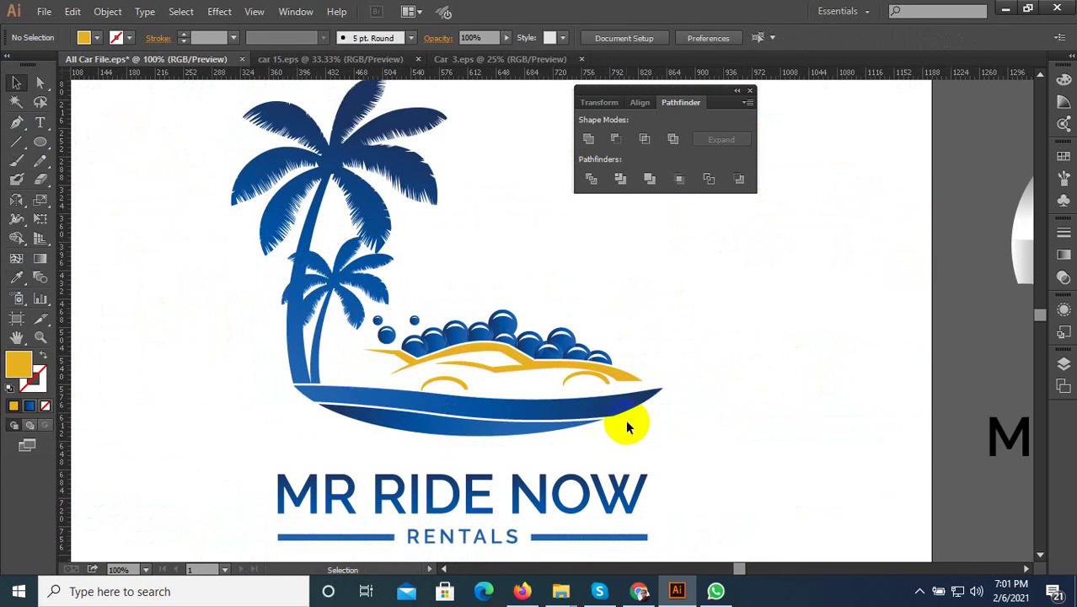
scroll(626, 428, down, 2)
drag(654, 488, 505, 338)
scroll(588, 402, up, 2)
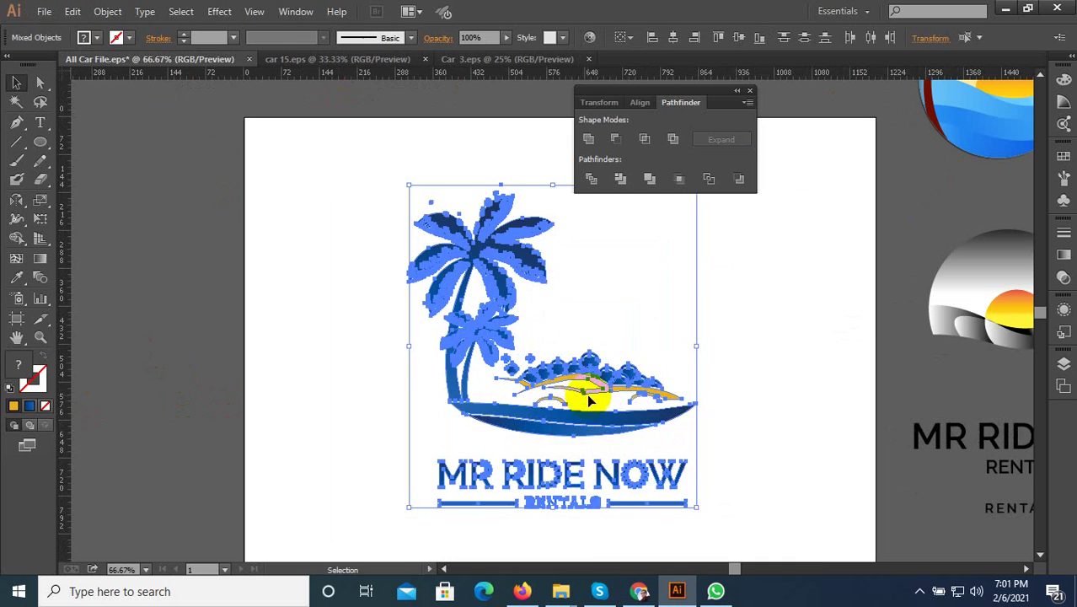
drag(590, 401, 550, 366)
scroll(550, 366, down, 1)
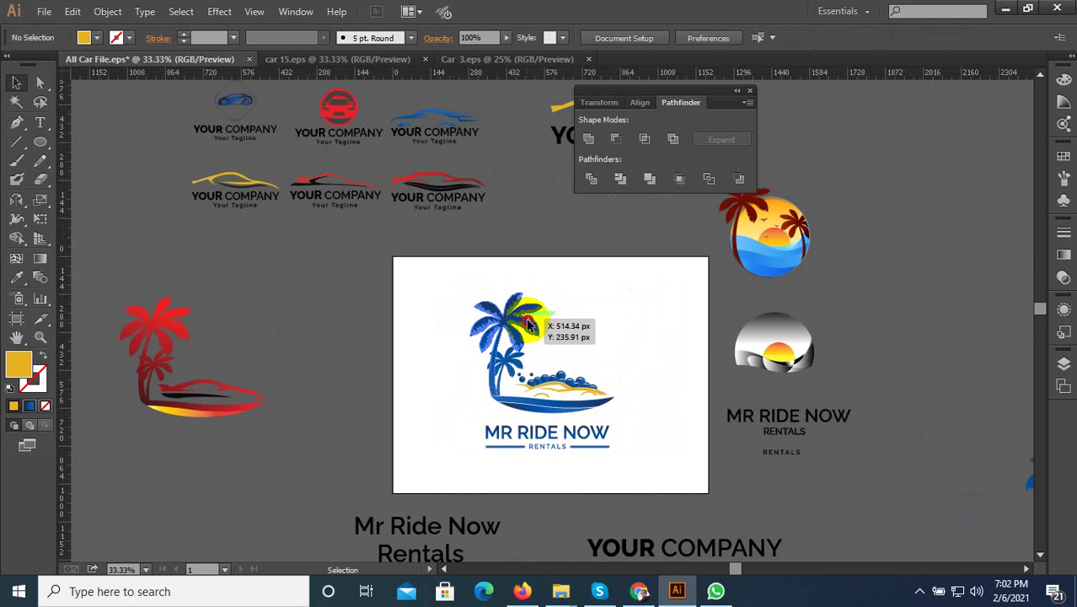
click(529, 325)
shift+click(505, 384)
scroll(542, 377, up, 1)
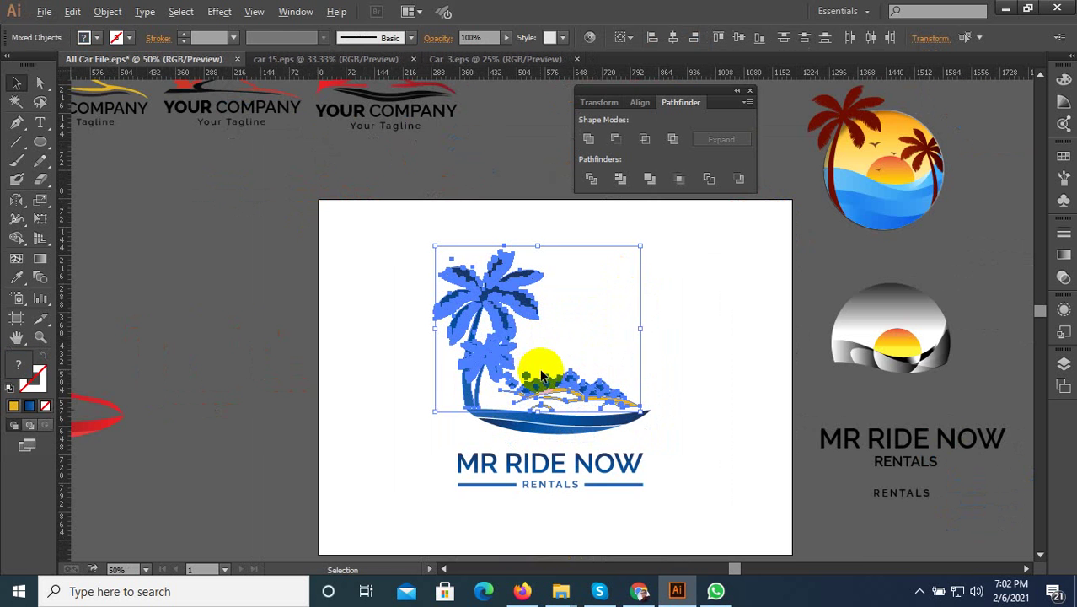
- Narrow the logo selection by deselecting the palm trees, leaving the car part to move
drag(487, 329, 553, 331)
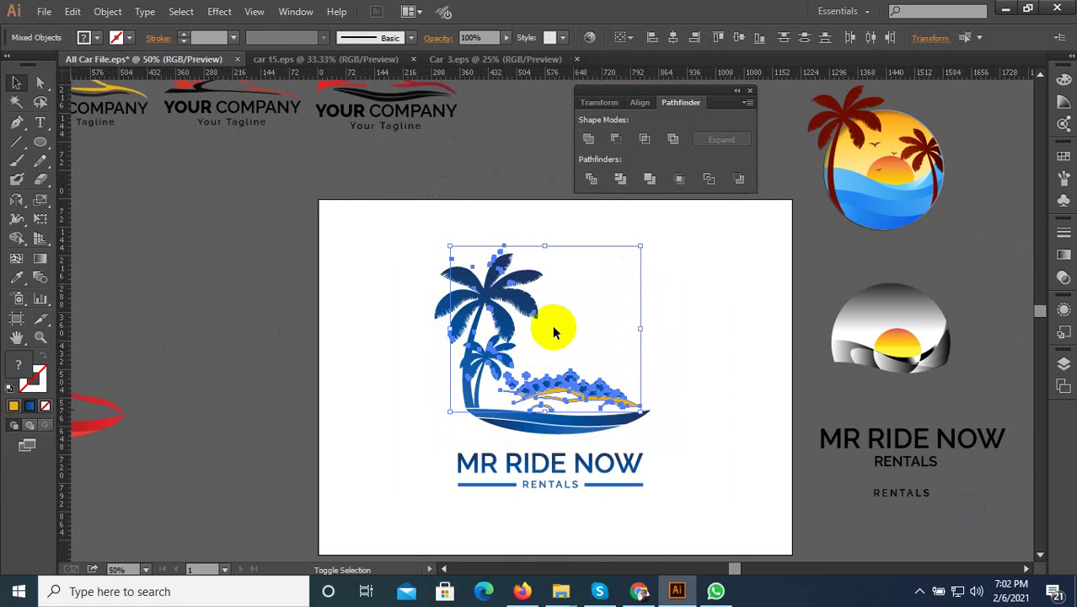
shift+click(563, 389)
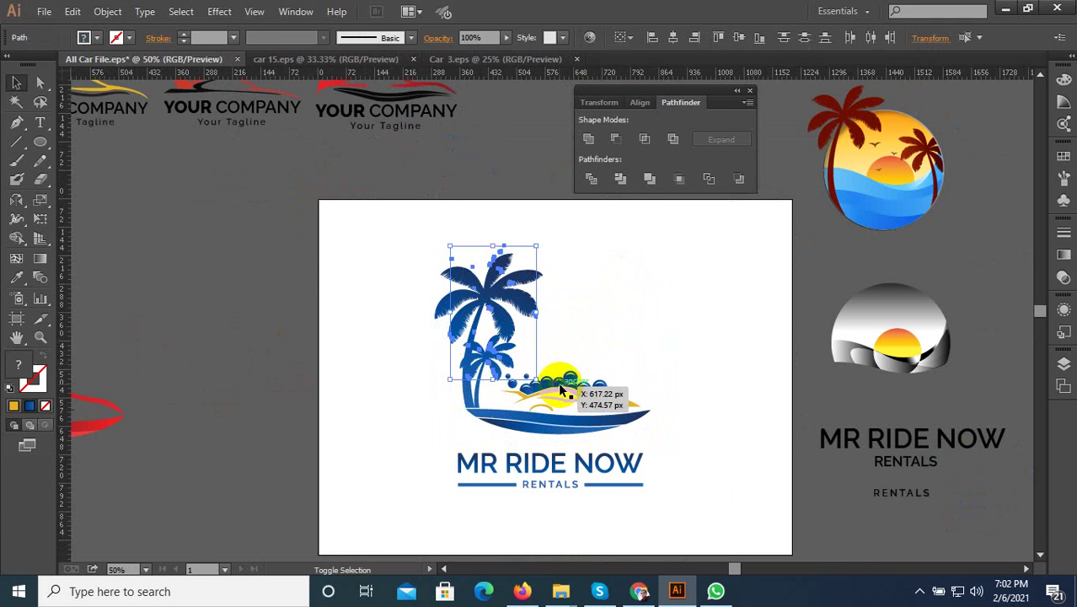
scroll(541, 347, up, 3)
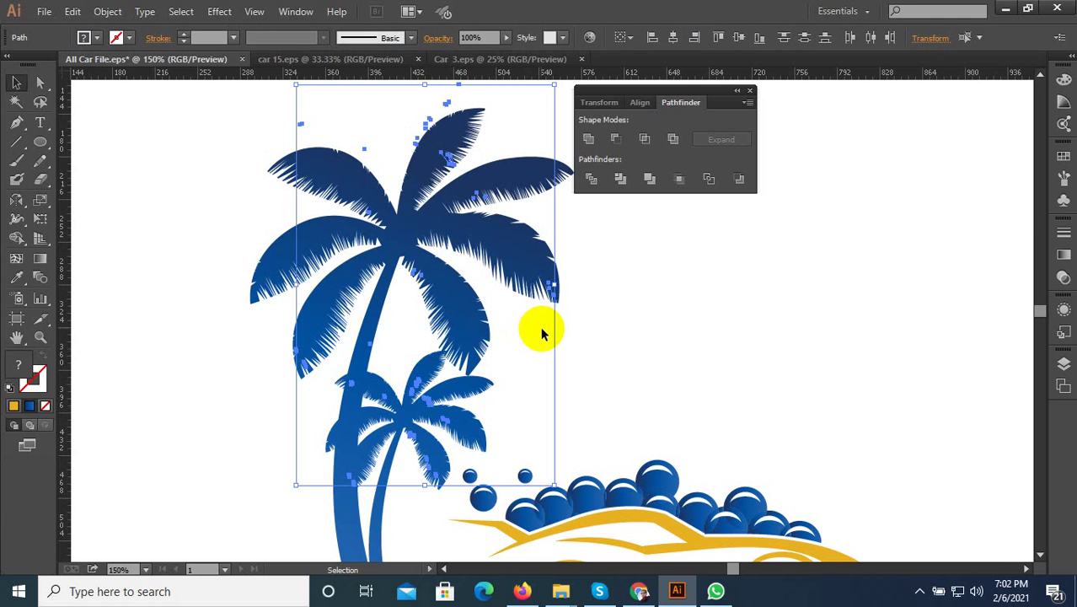
click(541, 333)
scroll(522, 340, down, 3)
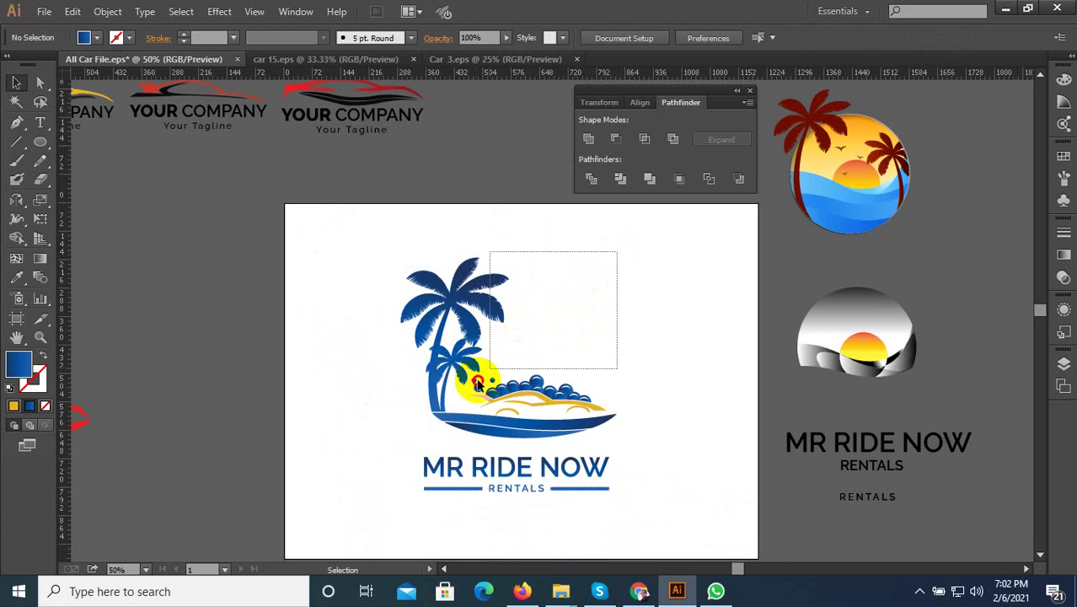
drag(476, 385, 409, 429)
scroll(522, 404, up, 1)
scroll(535, 406, up, 1)
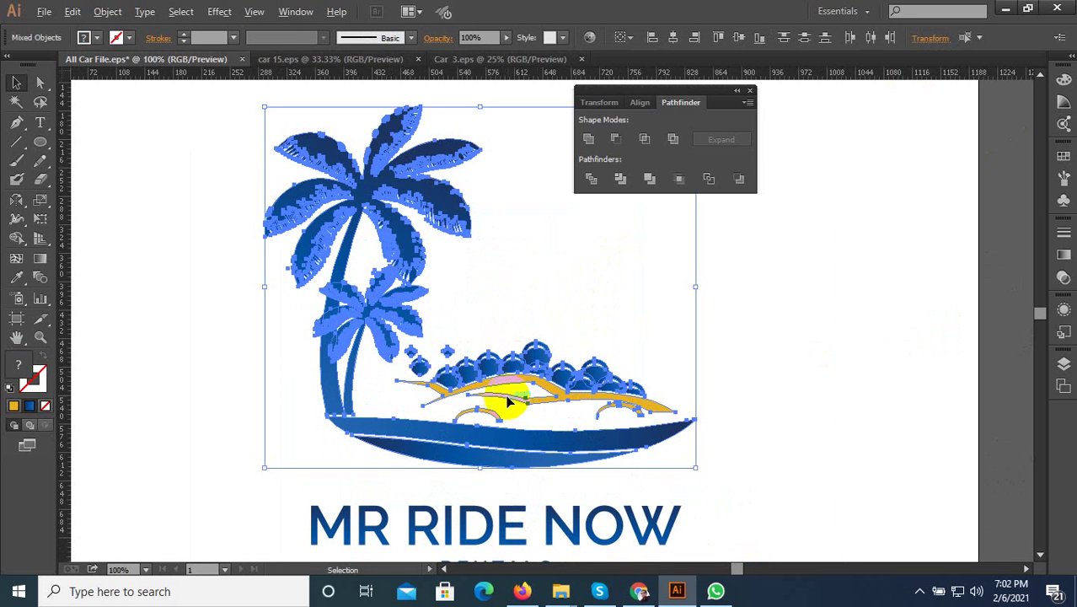
shift+click(508, 403)
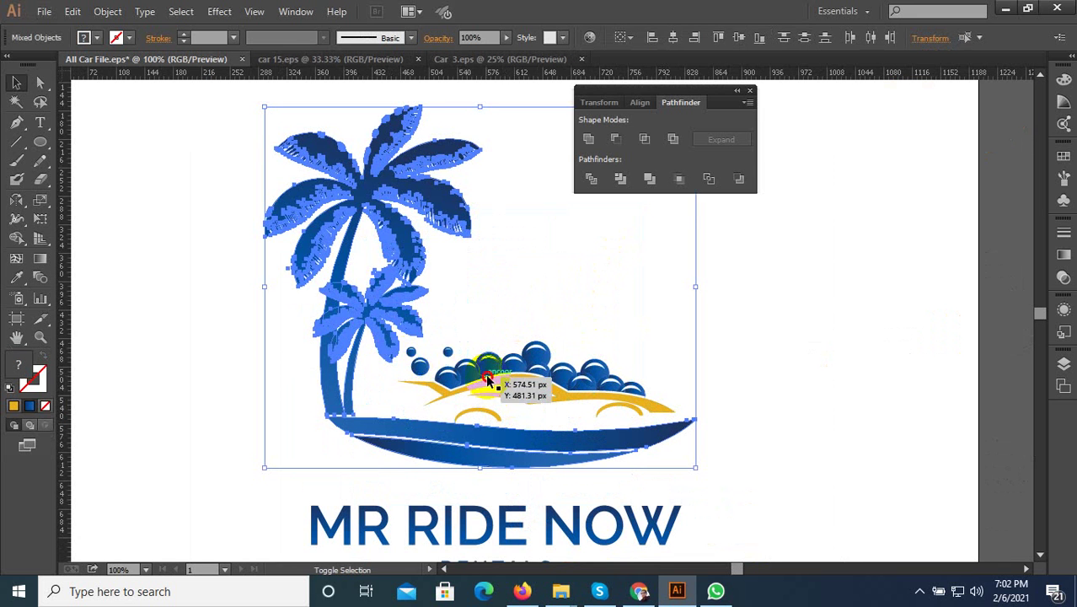
shift+click(331, 301)
scroll(356, 413, down, 2)
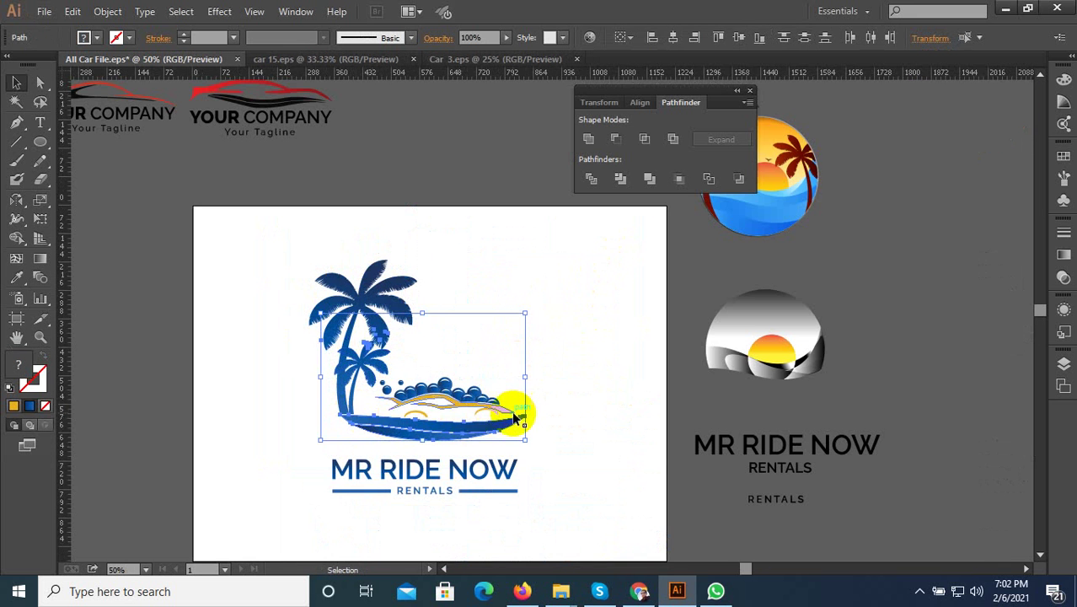
- Reposition the gold car above the wave and bring up the Save for Web export
drag(522, 405, 452, 428)
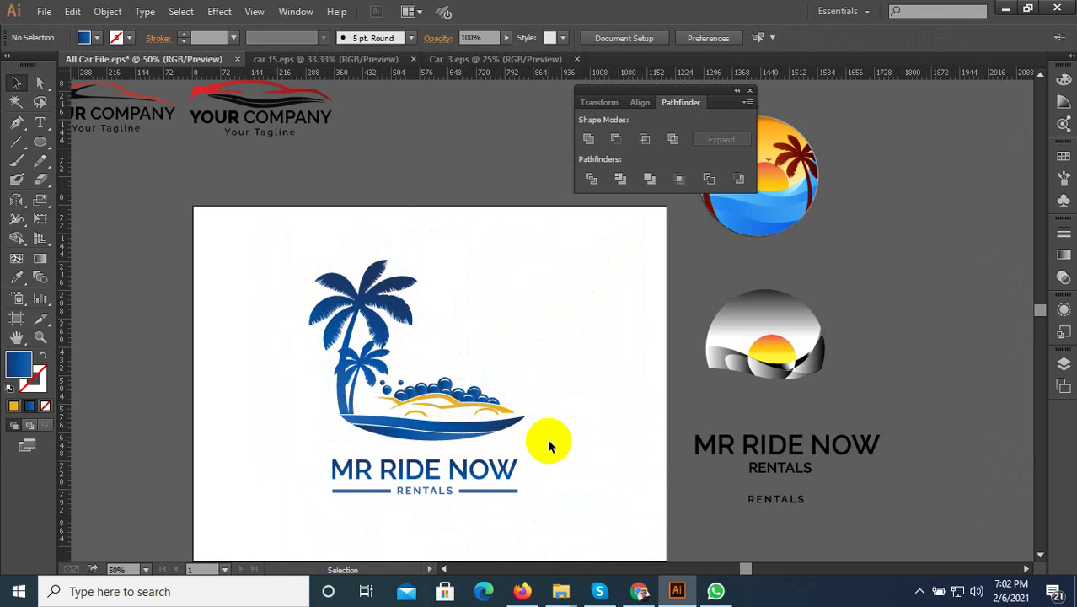
drag(531, 313, 319, 417)
scroll(396, 318, up, 3)
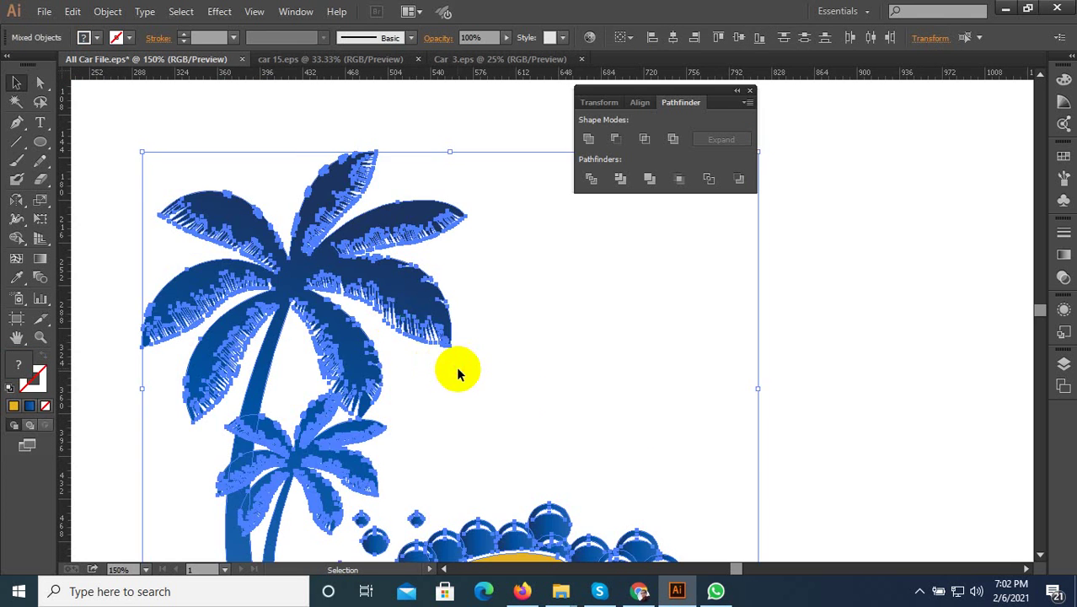
click(519, 389)
scroll(463, 334, down, 2)
scroll(486, 334, down, 2)
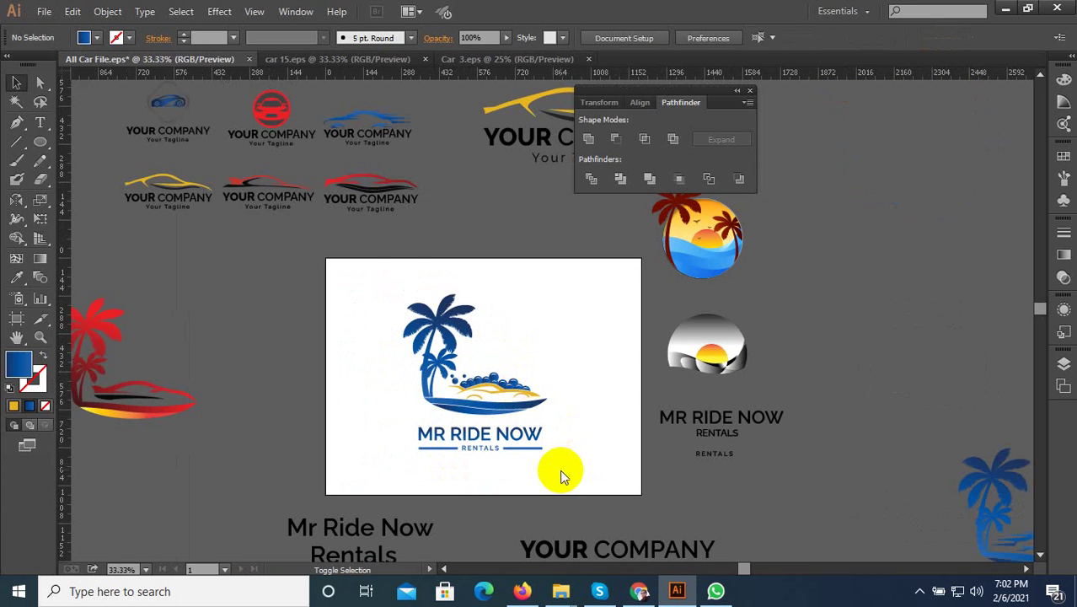
key(ctrl+alt+shift+s)
- Export the logo image as Car 1
click(855, 524)
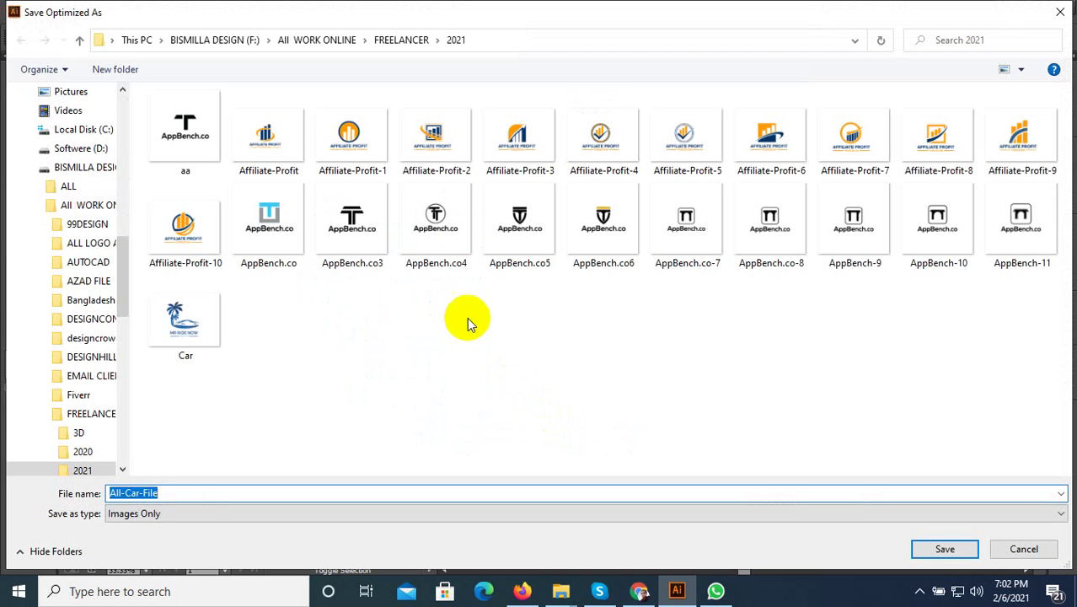
right_click(725, 411)
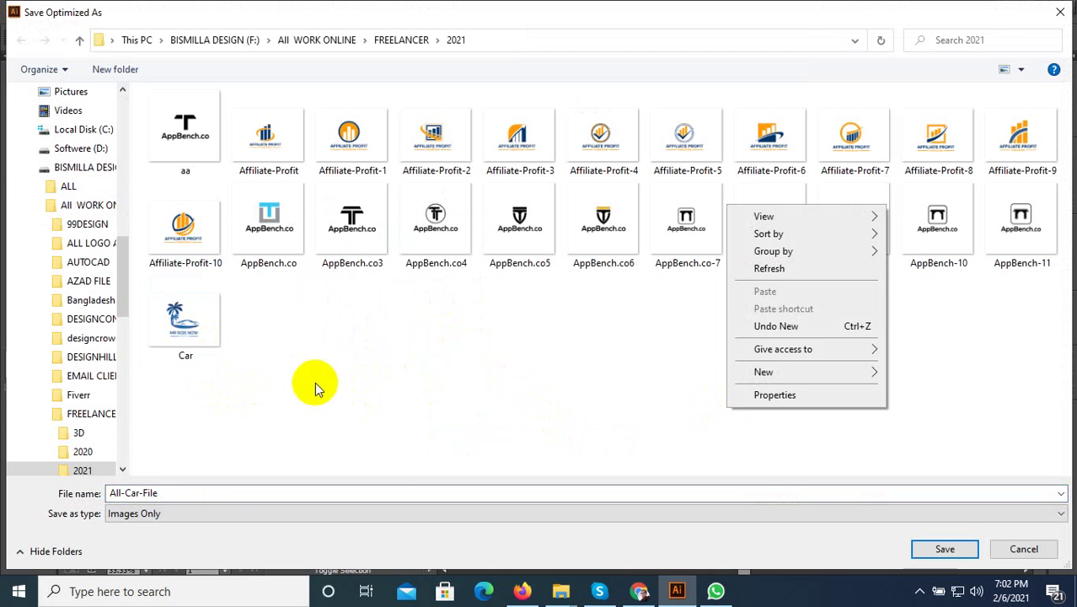
click(185, 336)
right_click(187, 338)
click(455, 374)
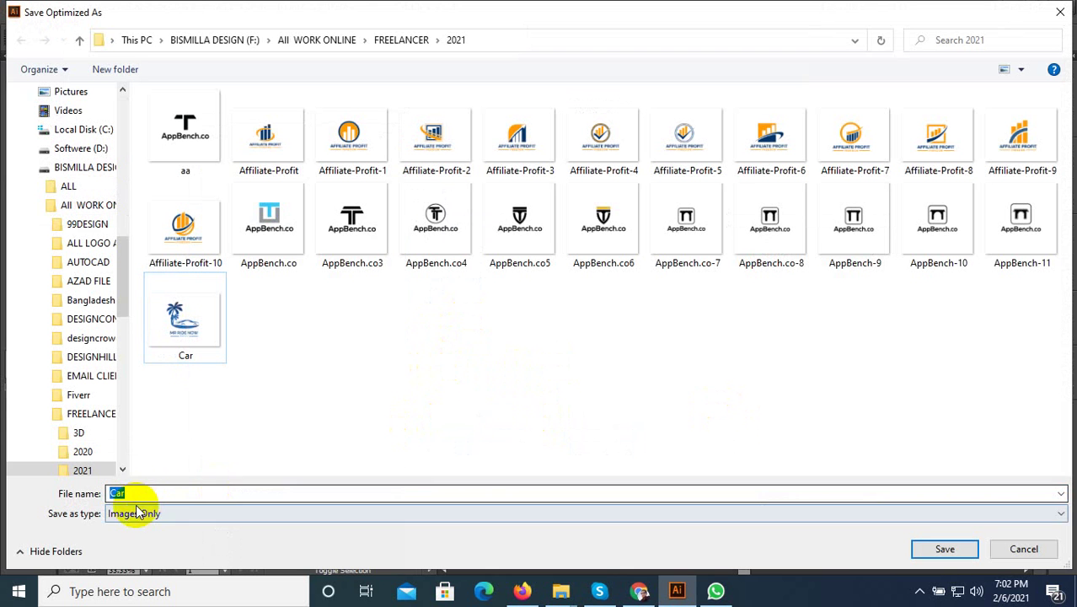
text( 1)
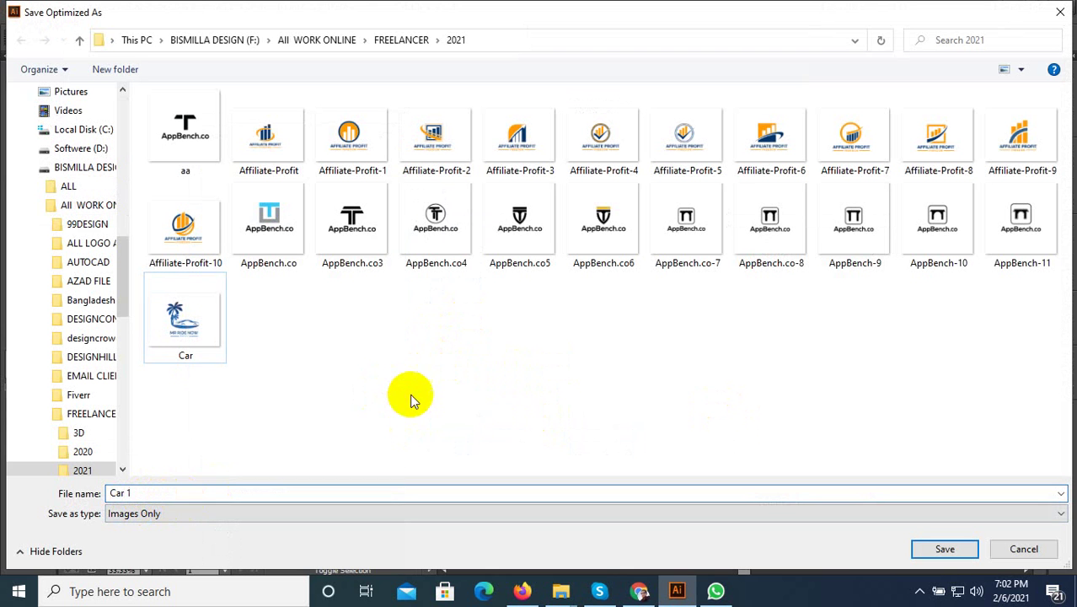
click(944, 548)
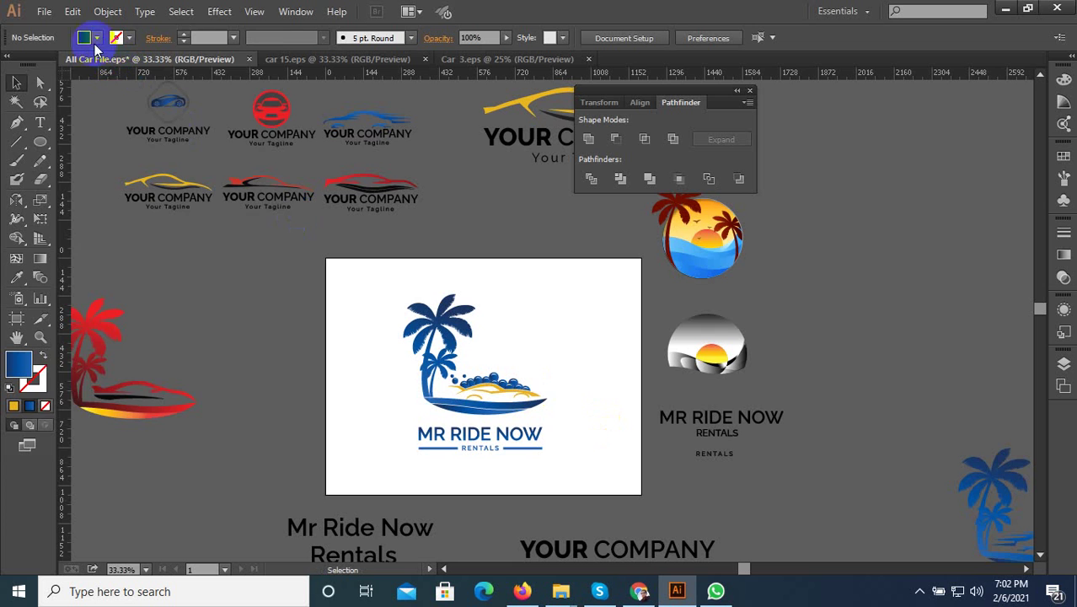
- Save the Illustrator document as All Car File.eps
click(44, 11)
click(72, 137)
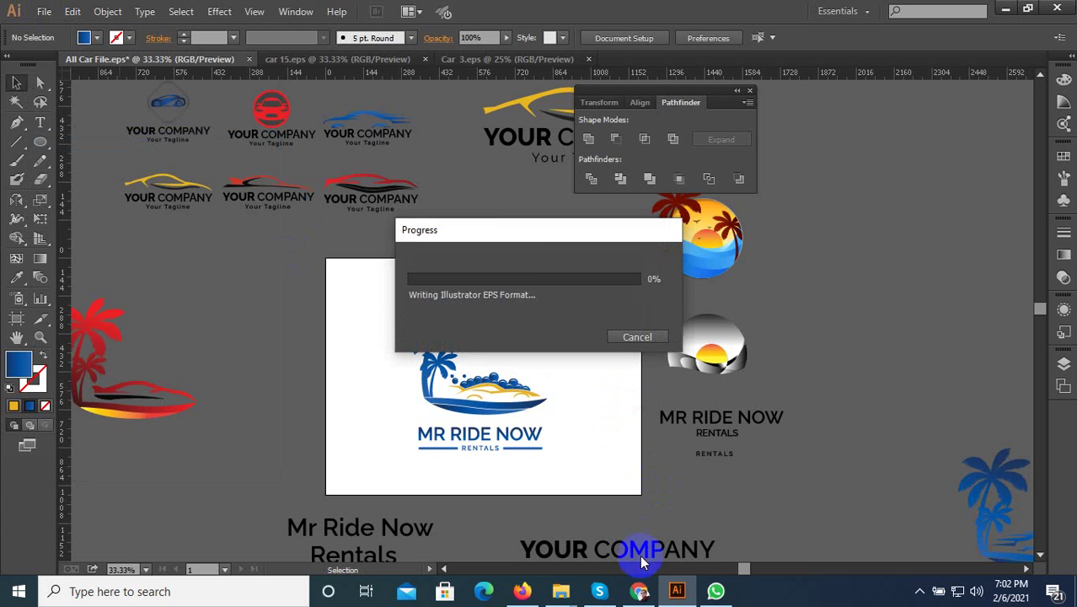
click(639, 590)
- Start a Mr Ride Now entry titled 'Design' with description 'i can change the design of your choice'
click(527, 10)
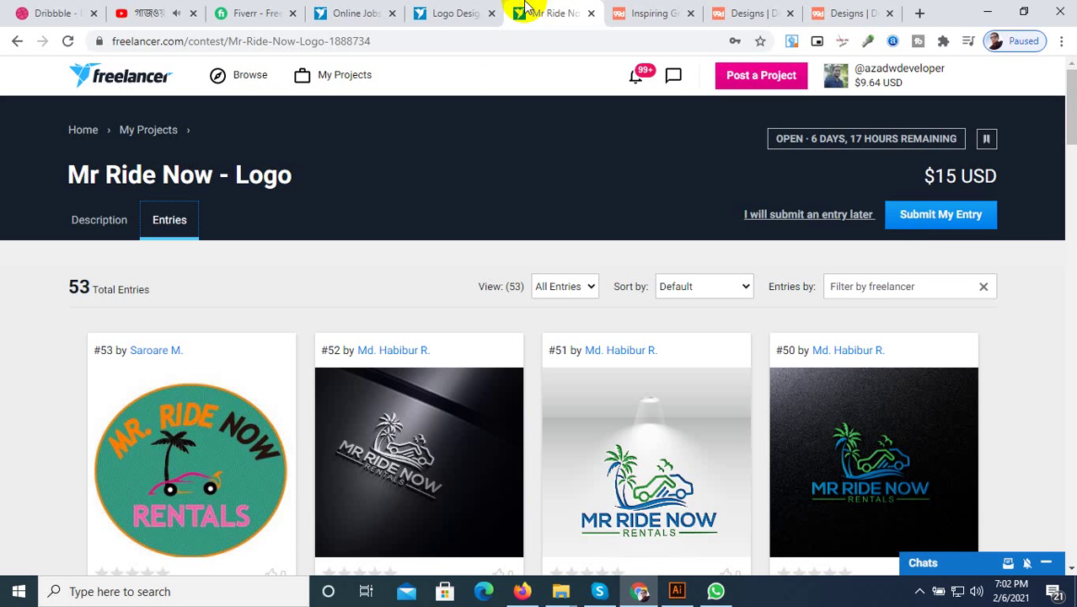
click(925, 220)
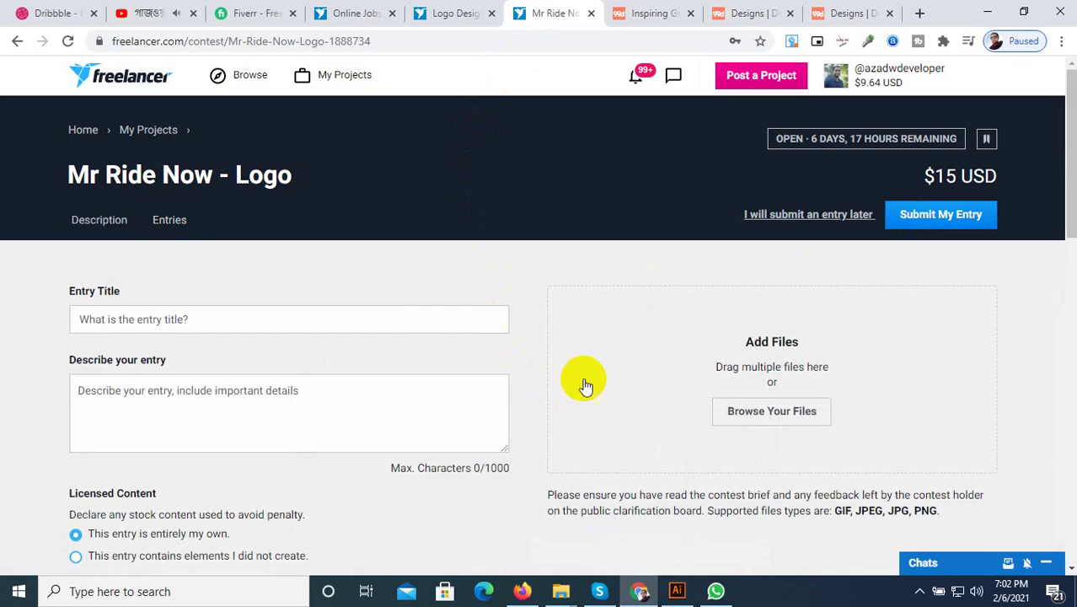
click(268, 321)
click(230, 445)
drag(287, 320, 64, 343)
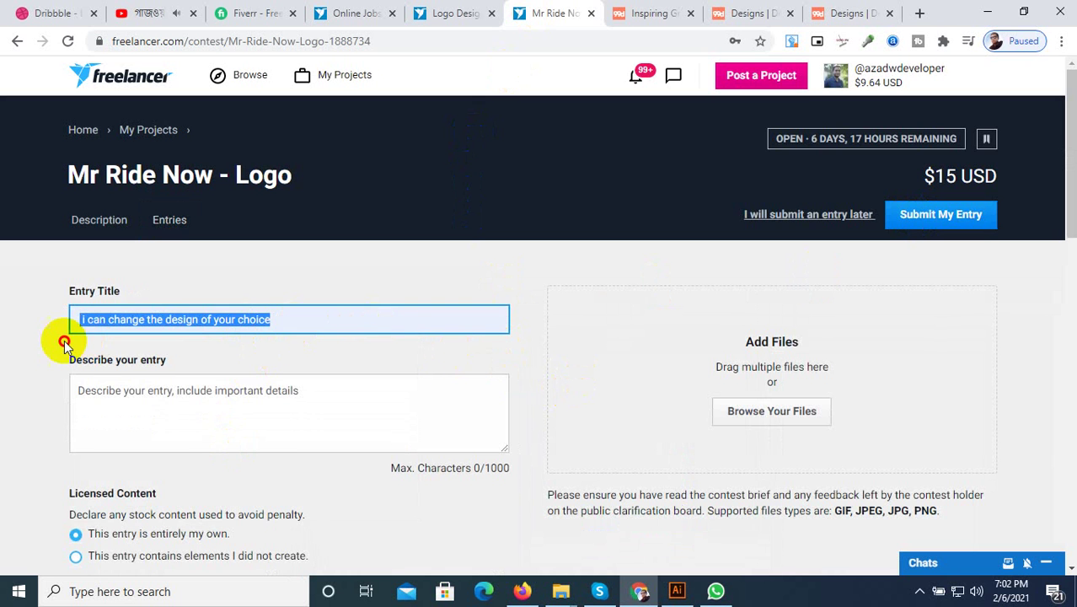
key(ctrl+x)
click(253, 402)
key(ctrl+v)
click(201, 319)
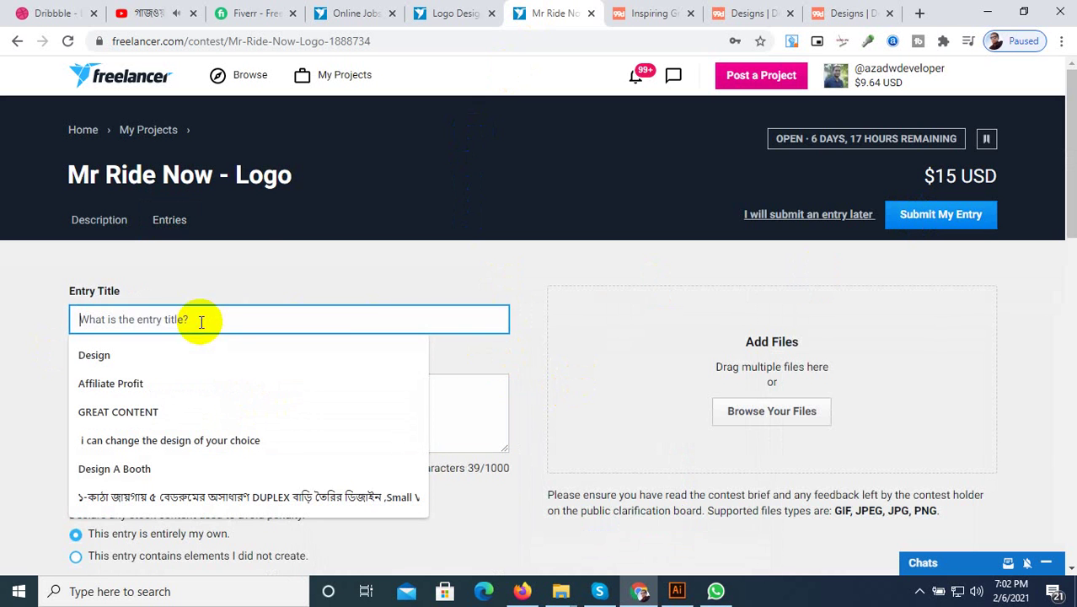
click(140, 362)
- Attach Car-1.jpg from F:\All WORK ONLINE\FREELANCER\2021 to the entry
click(770, 411)
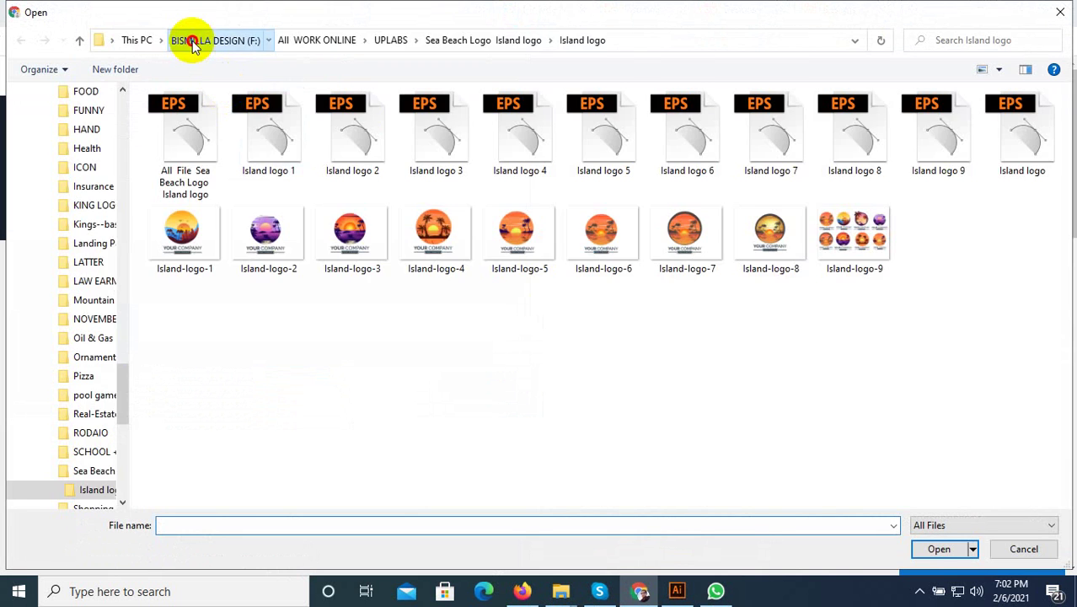
click(194, 42)
click(147, 42)
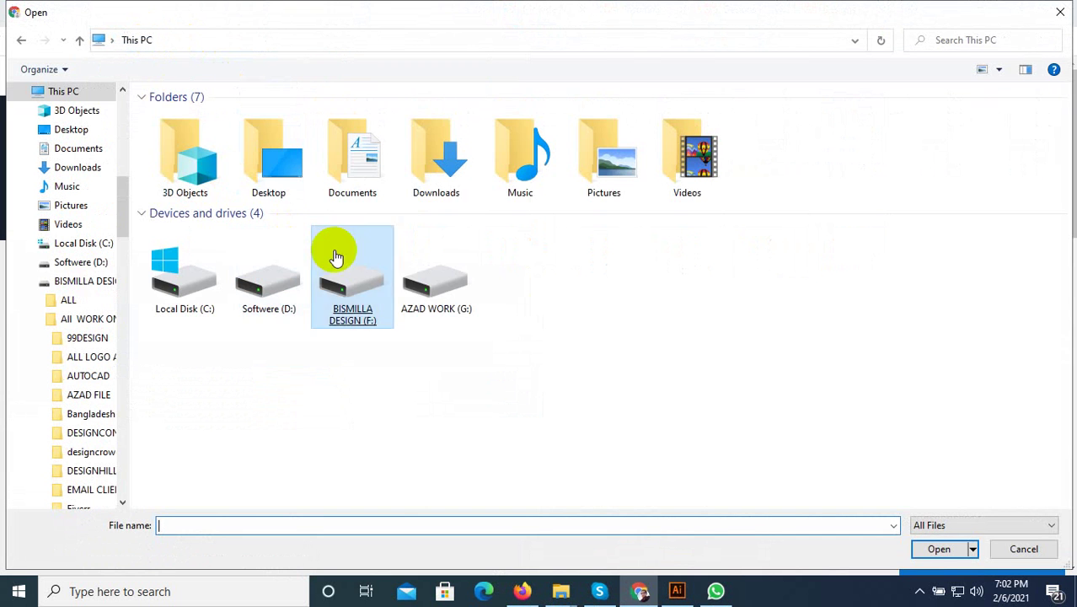
double_click(383, 284)
double_click(278, 144)
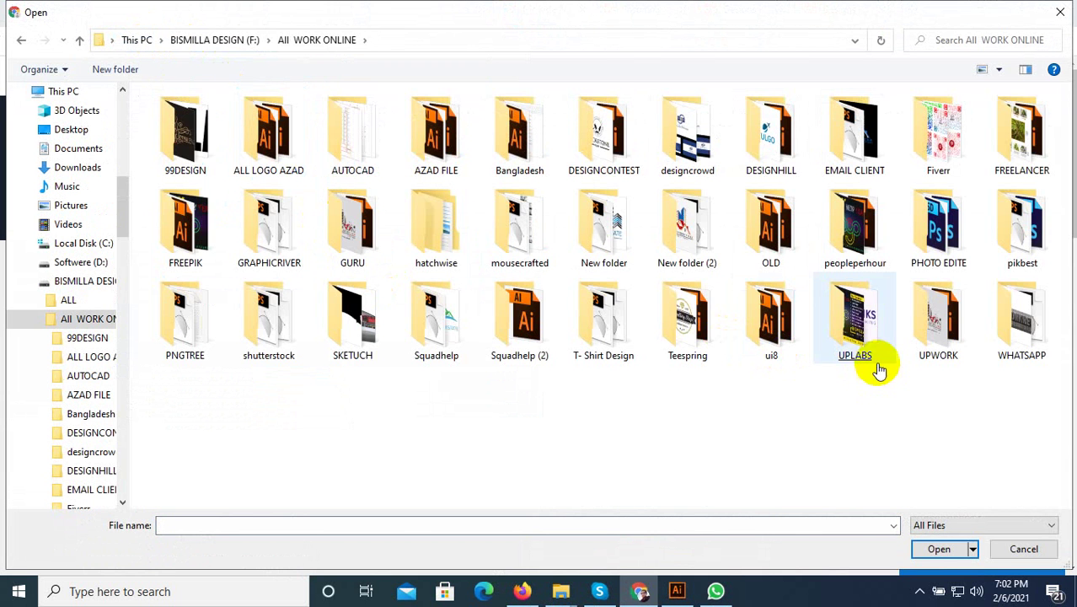
double_click(1021, 139)
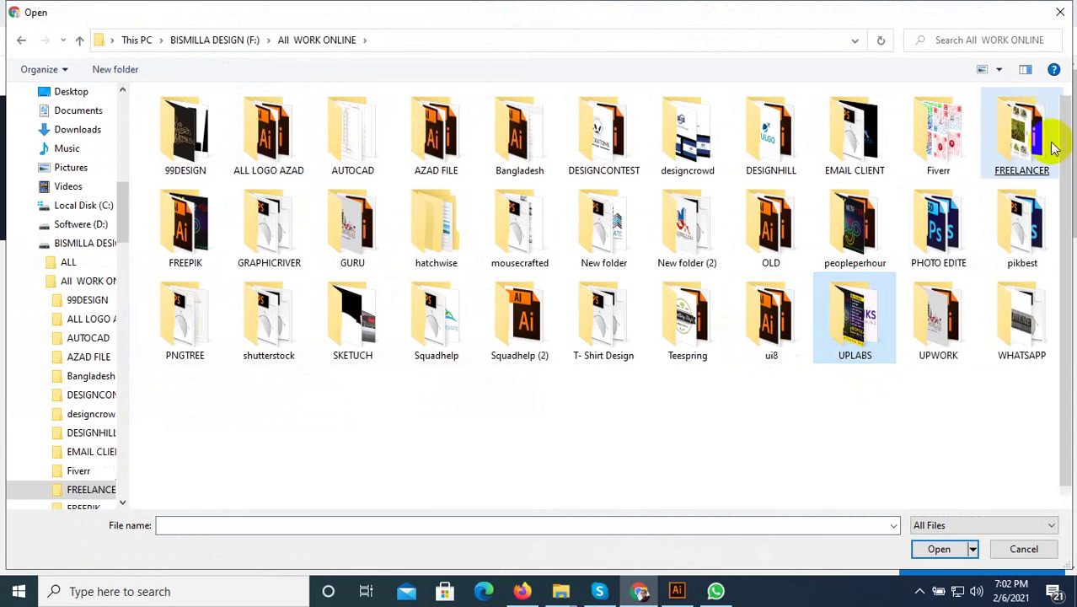
double_click(192, 148)
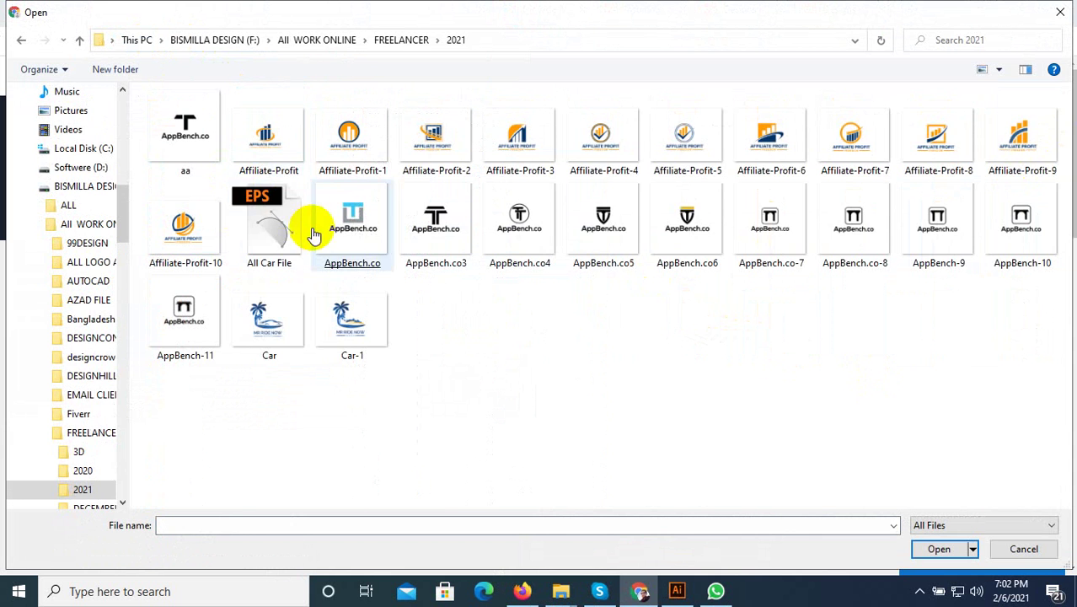
double_click(377, 336)
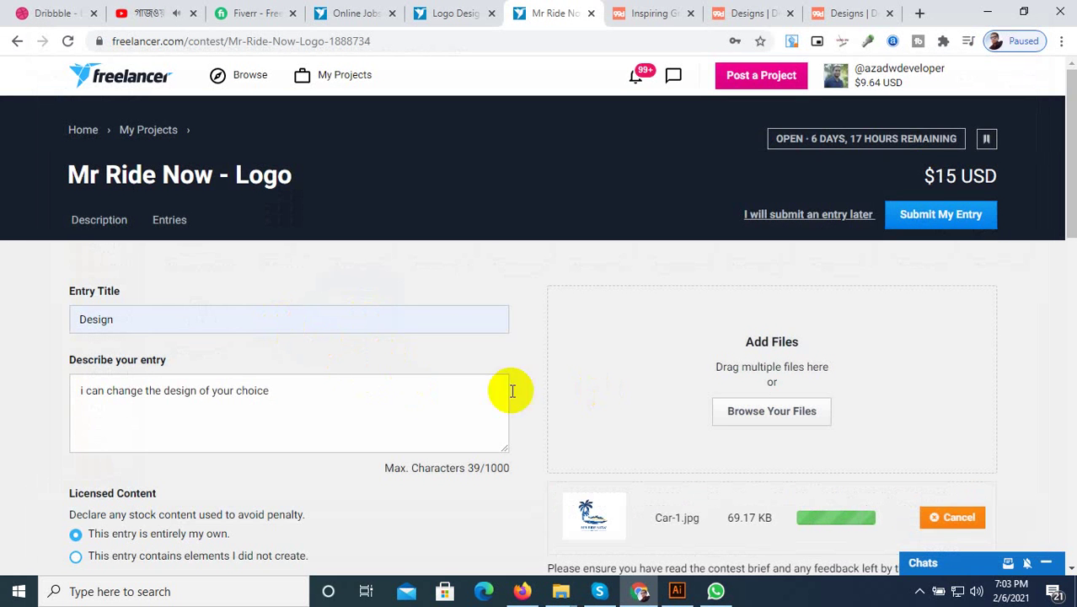
- Enter 15 USD as the Entry Sell Price on the submission form
drag(268, 389, 19, 390)
scroll(662, 365, down, 2)
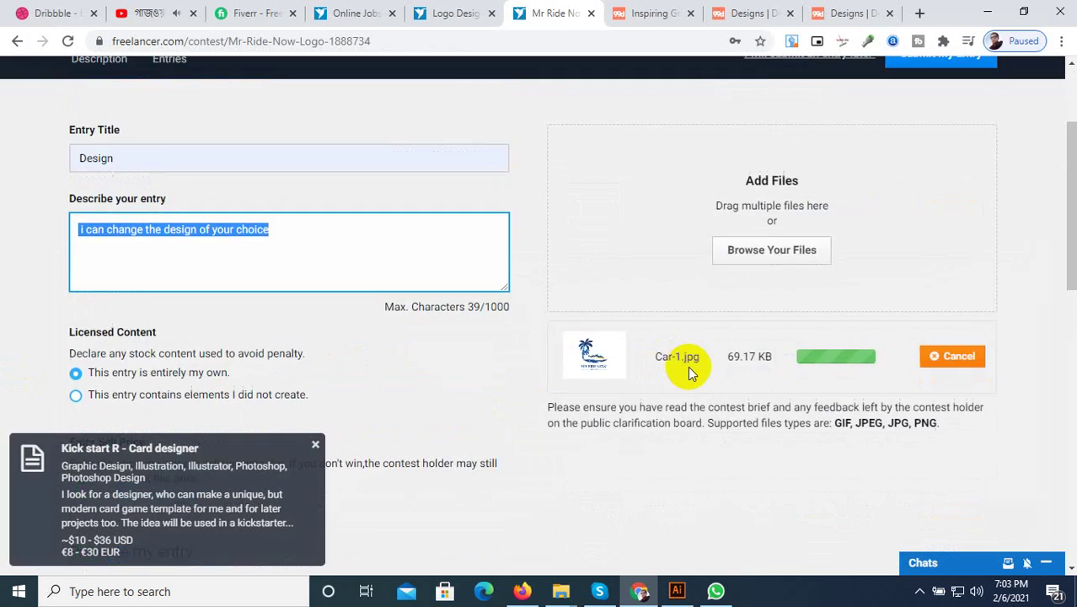
scroll(843, 244, up, 1)
scroll(277, 329, down, 3)
scroll(192, 338, down, 1)
scroll(104, 229, down, 2)
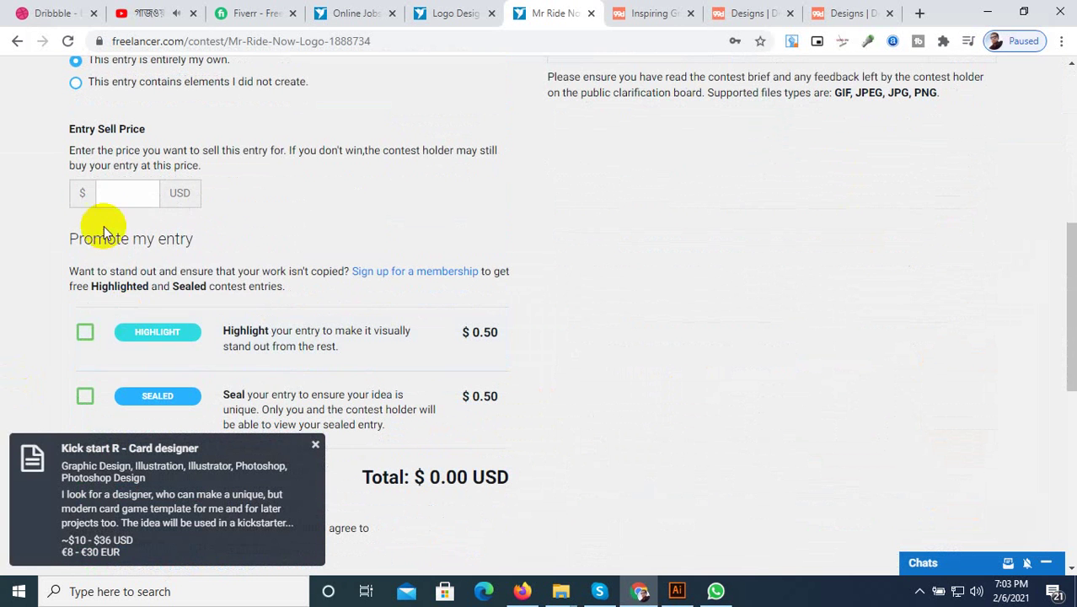
click(113, 199)
text(1)
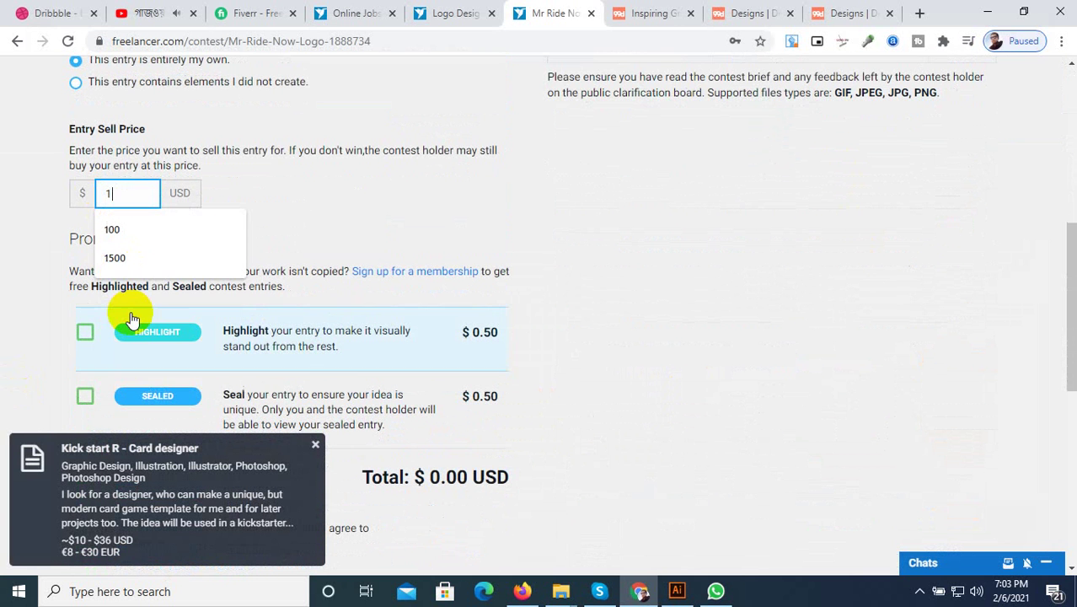
text(5)
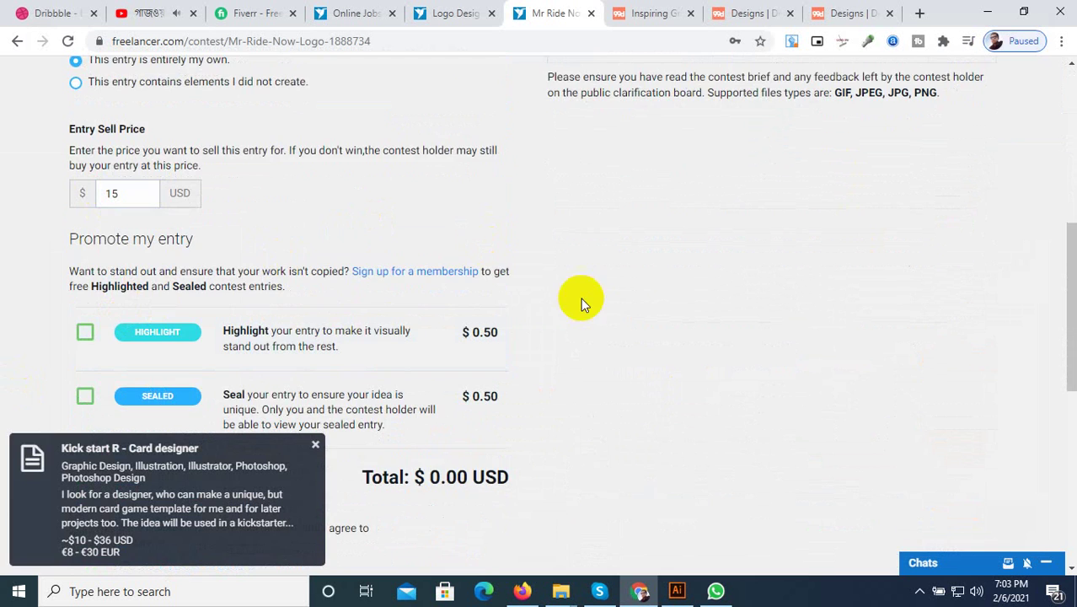
- Submit the contest entry and close the Success dialog
scroll(581, 299, down, 5)
click(137, 282)
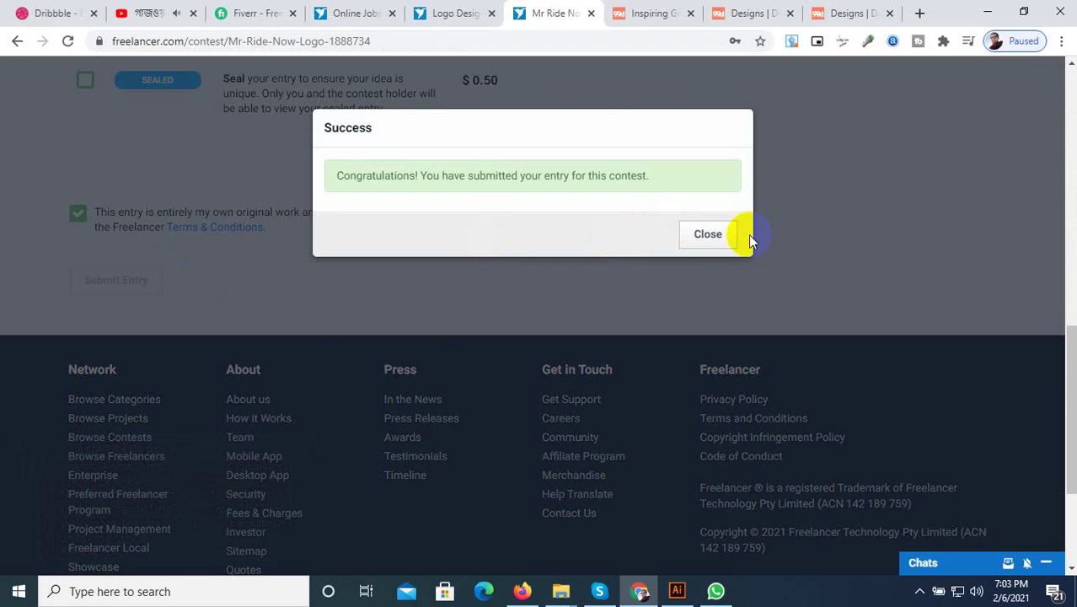
click(715, 235)
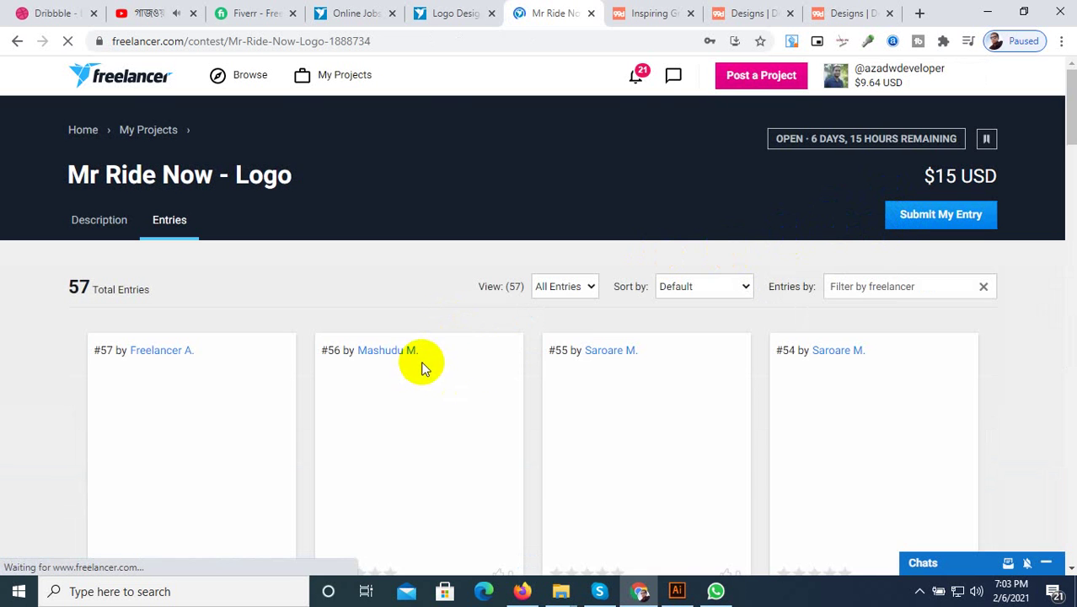
- Start a new entry with Car.jpg attached and Design as its title
click(903, 217)
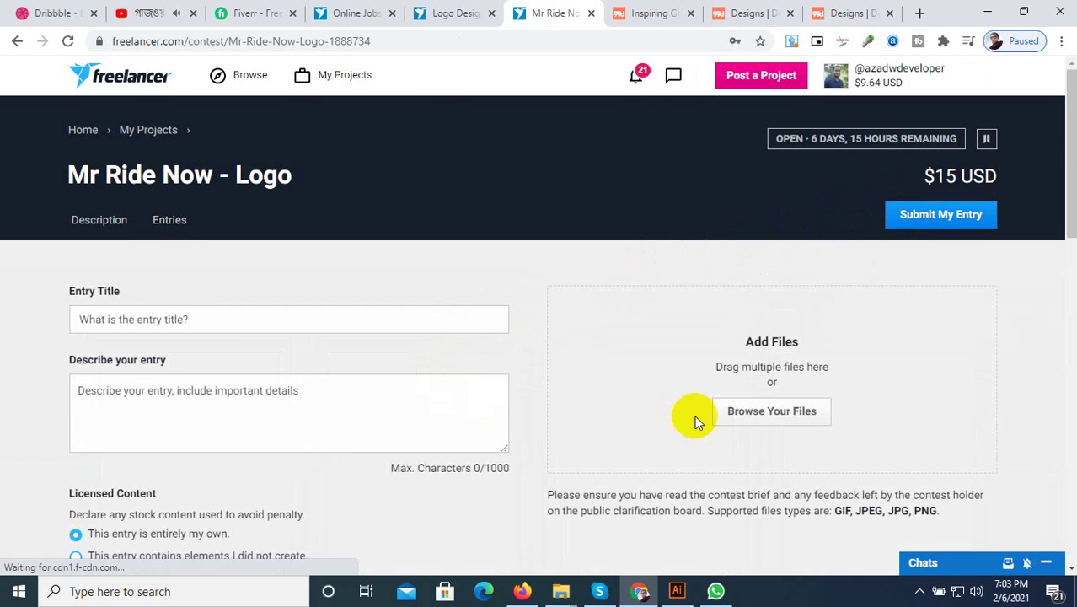
click(736, 417)
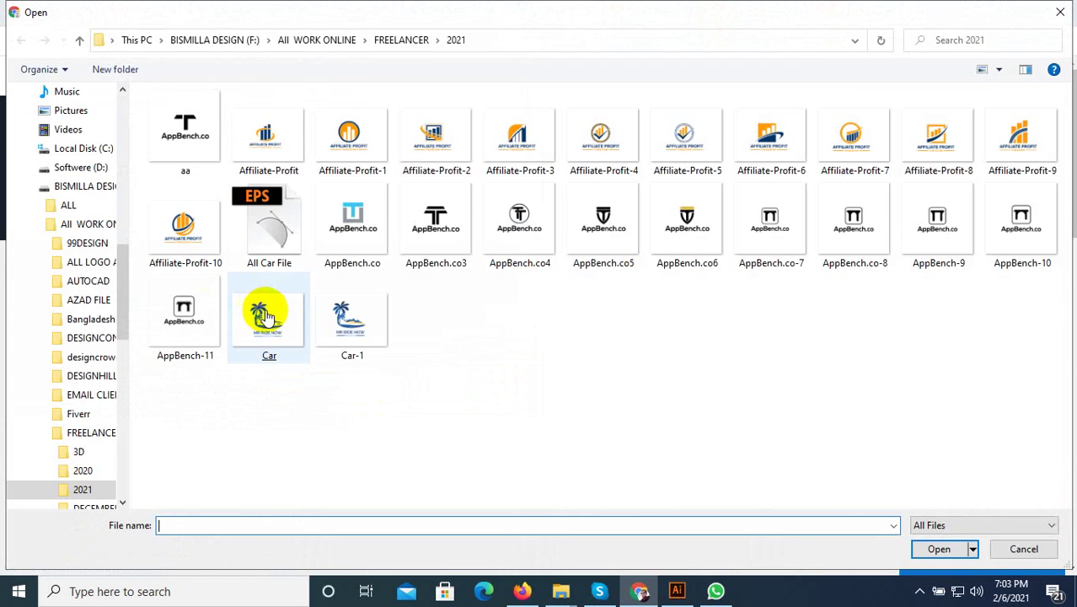
double_click(264, 316)
click(212, 318)
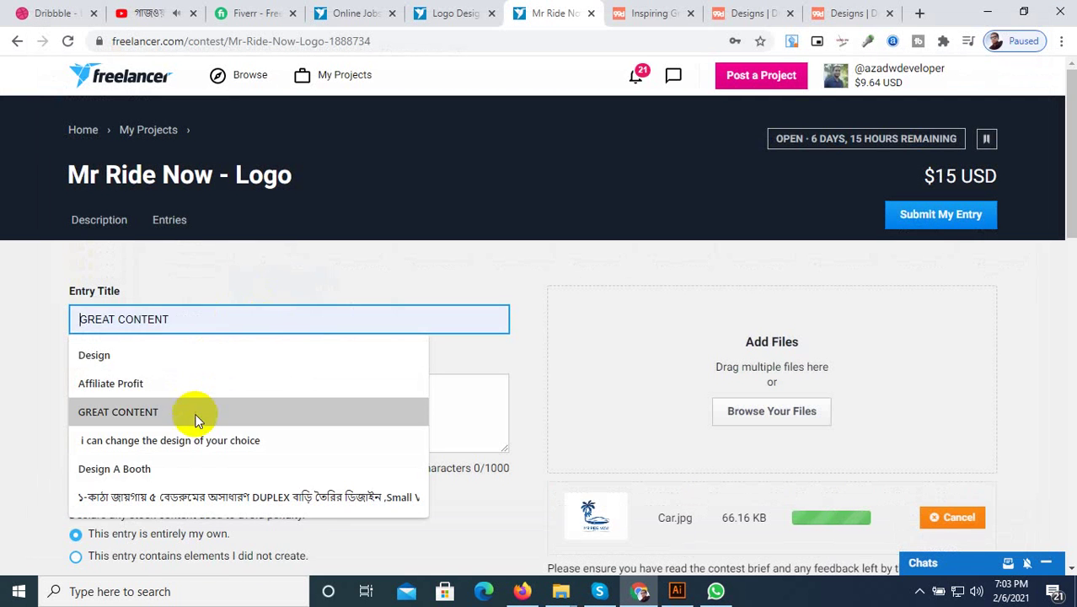
click(141, 328)
- Add the description 'i can change the design of your choice'
click(134, 365)
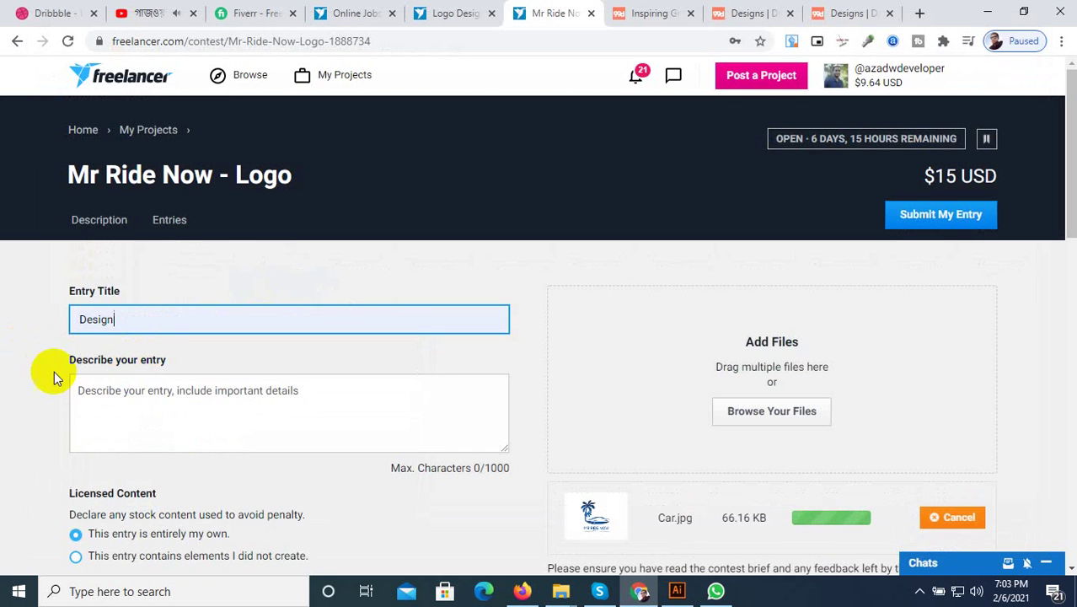
click(231, 404)
text(i can change the design of your choice)
scroll(403, 360, down, 4)
scroll(133, 247, down, 2)
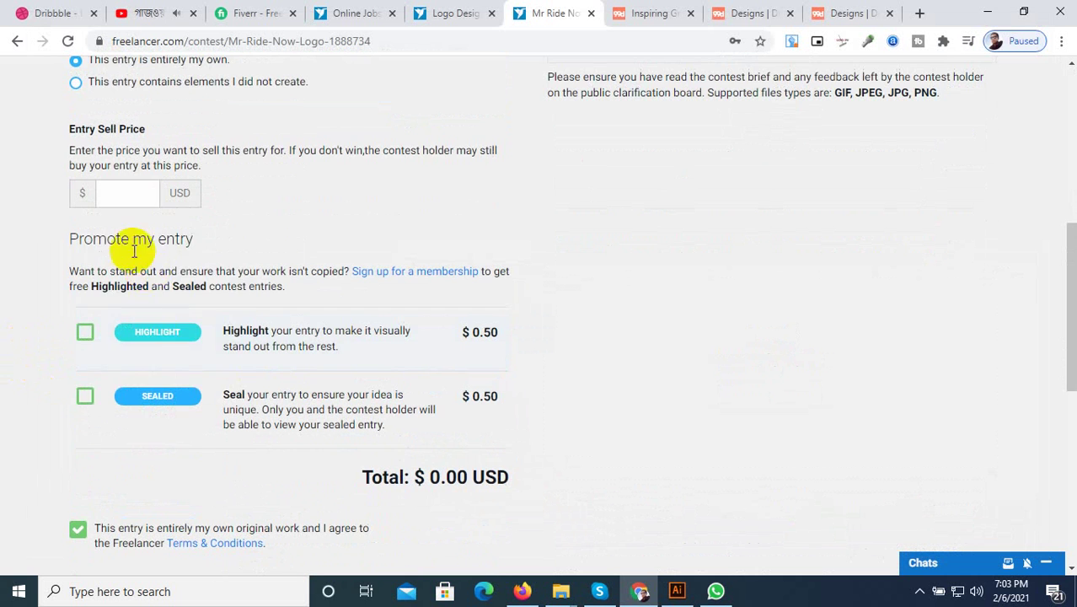
- Set a 15 USD sell price and submit the second entry
click(129, 190)
text(1)
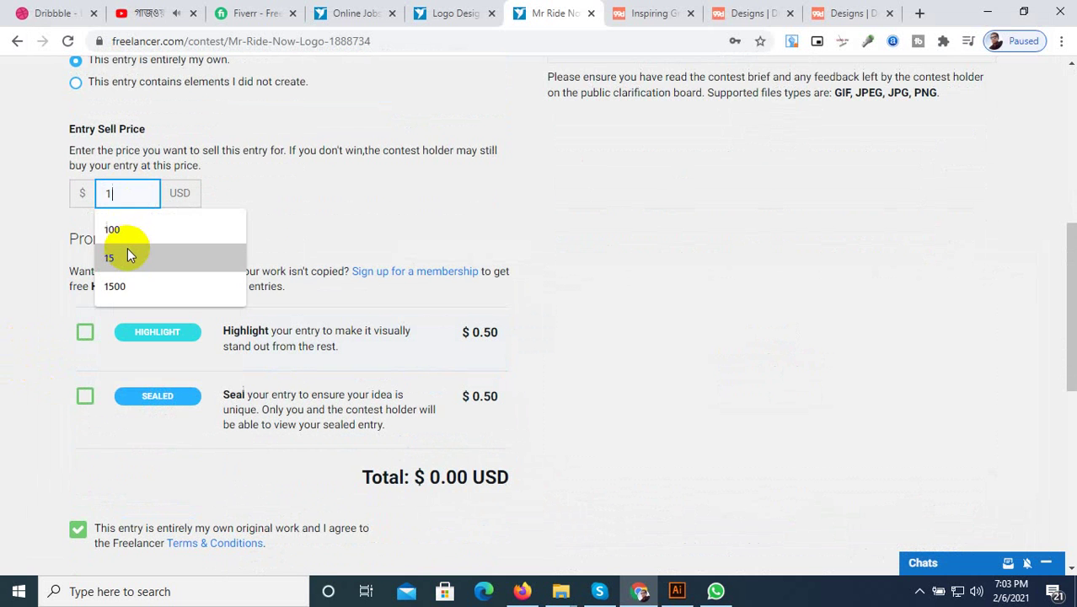
text(5)
click(2, 231)
scroll(204, 324, down, 4)
click(116, 274)
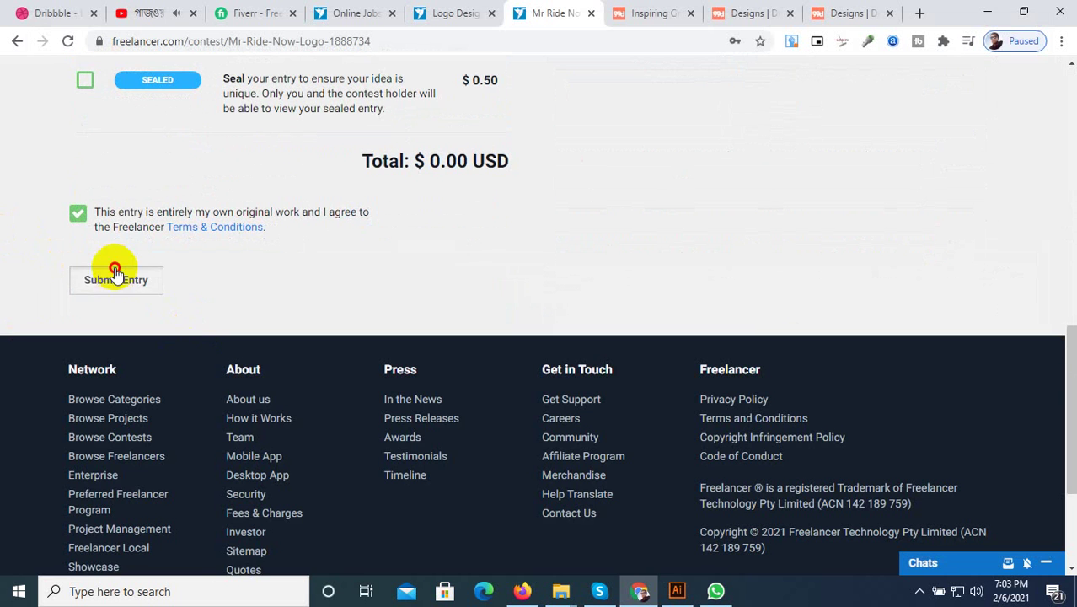
- Return to the MR RIDE NOW logo in All Car File.eps in Illustrator
click(677, 591)
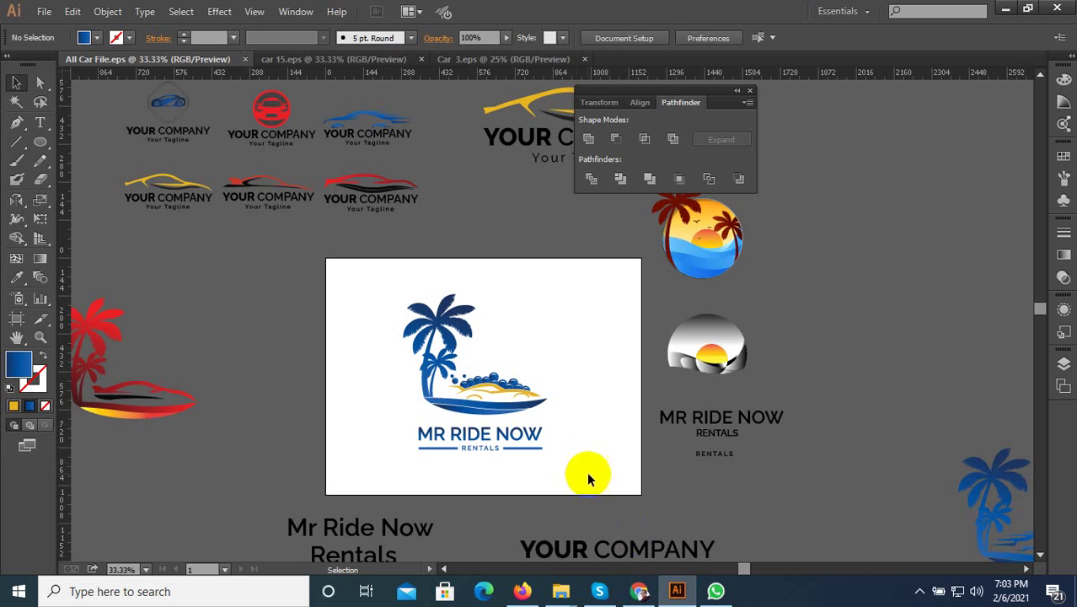
scroll(552, 362, up, 3)
scroll(594, 392, down, 4)
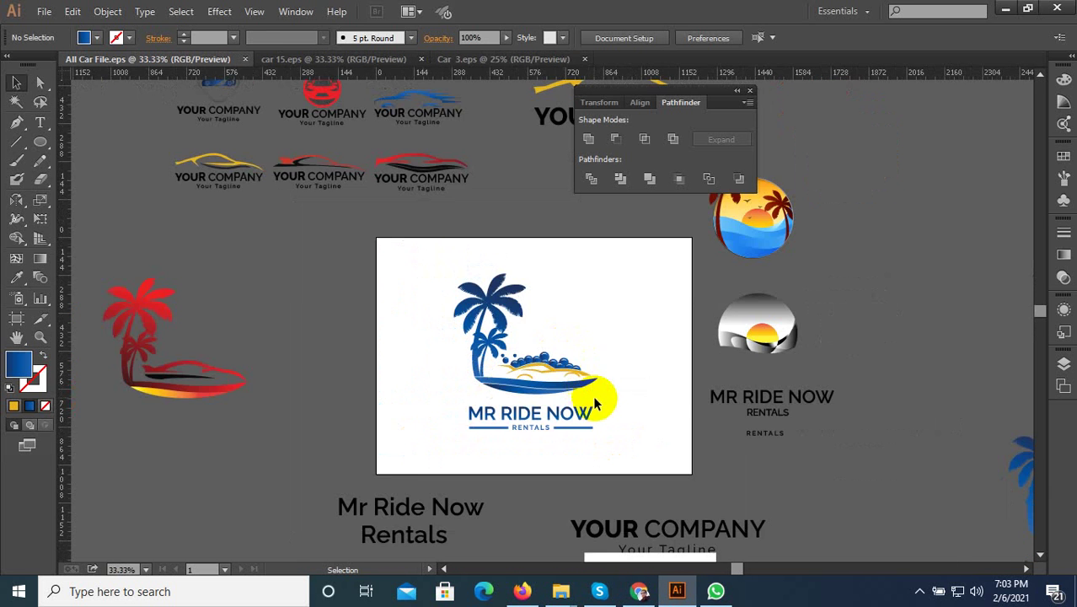
scroll(600, 417, down, 1)
scroll(582, 400, up, 1)
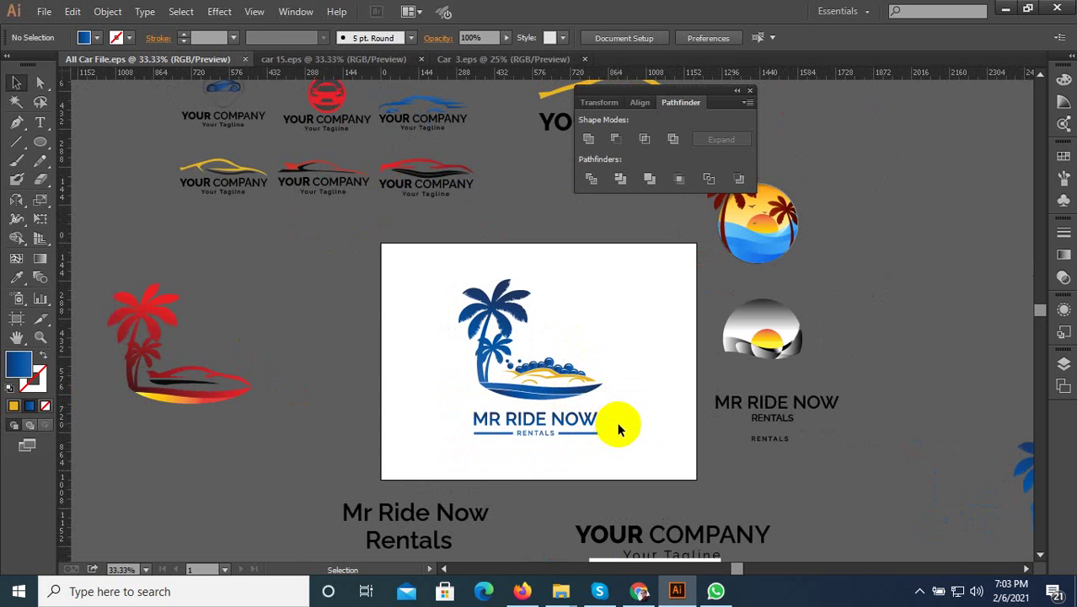